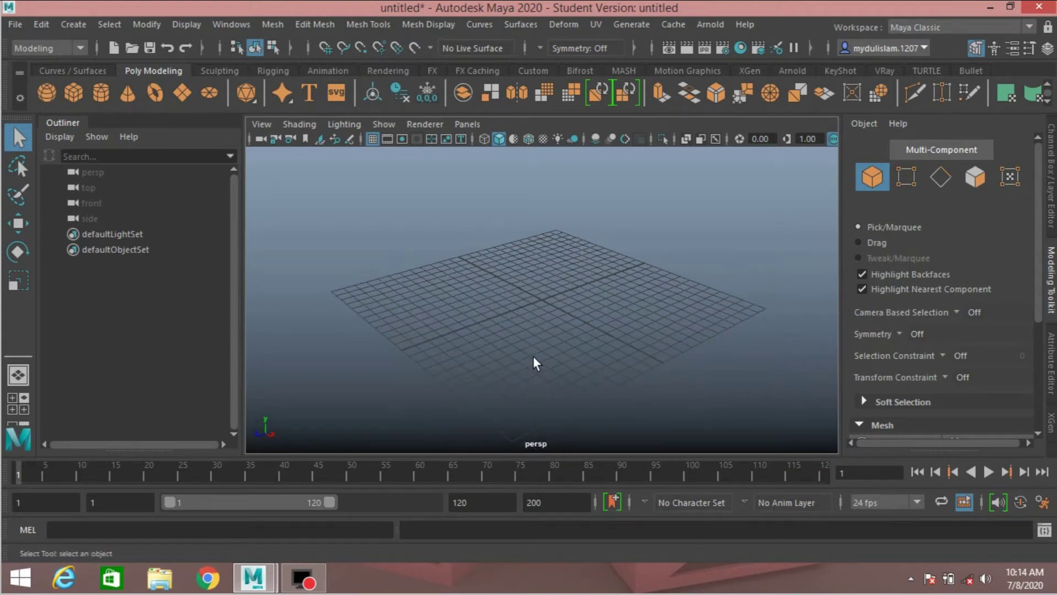
Add a polygon plane and scale it uniformly to about 25.97 to cover the grid.
left_click_drag(545, 349, 554, 302, "alt")
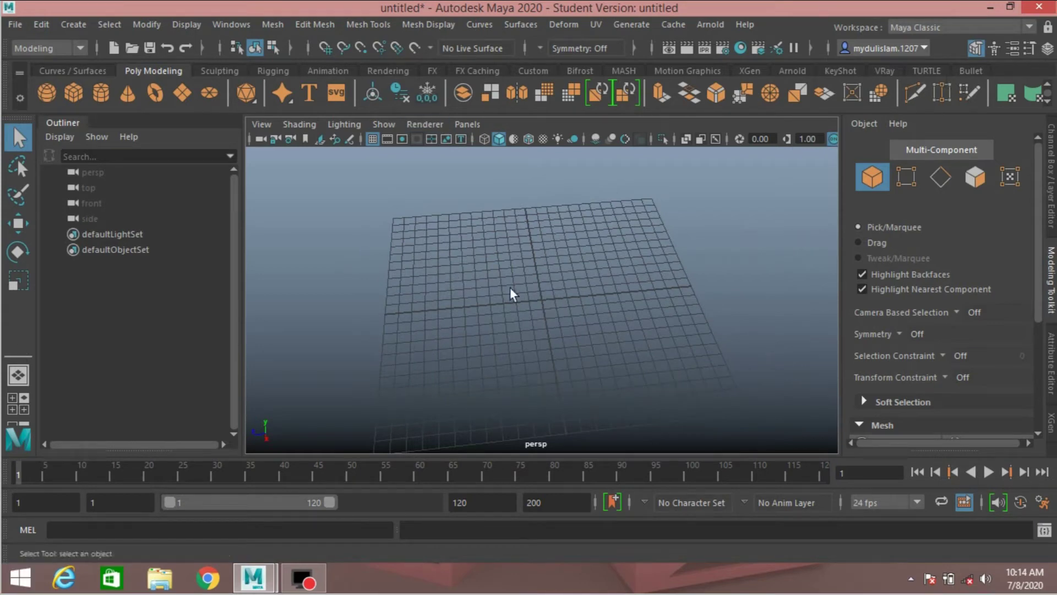
left_click_drag(555, 275, 538, 306, "alt")
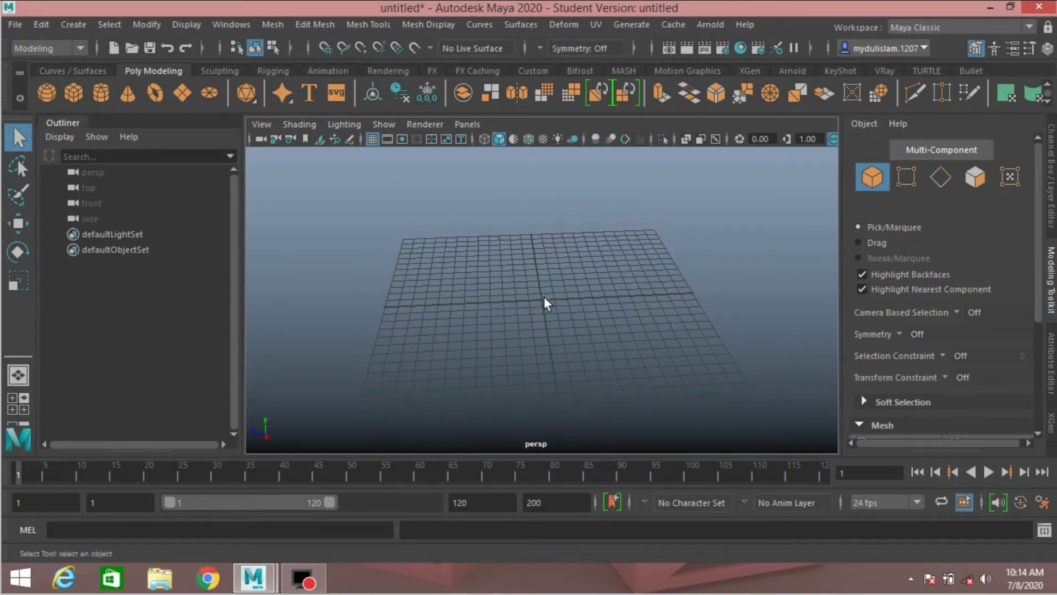
left_click(178, 96)
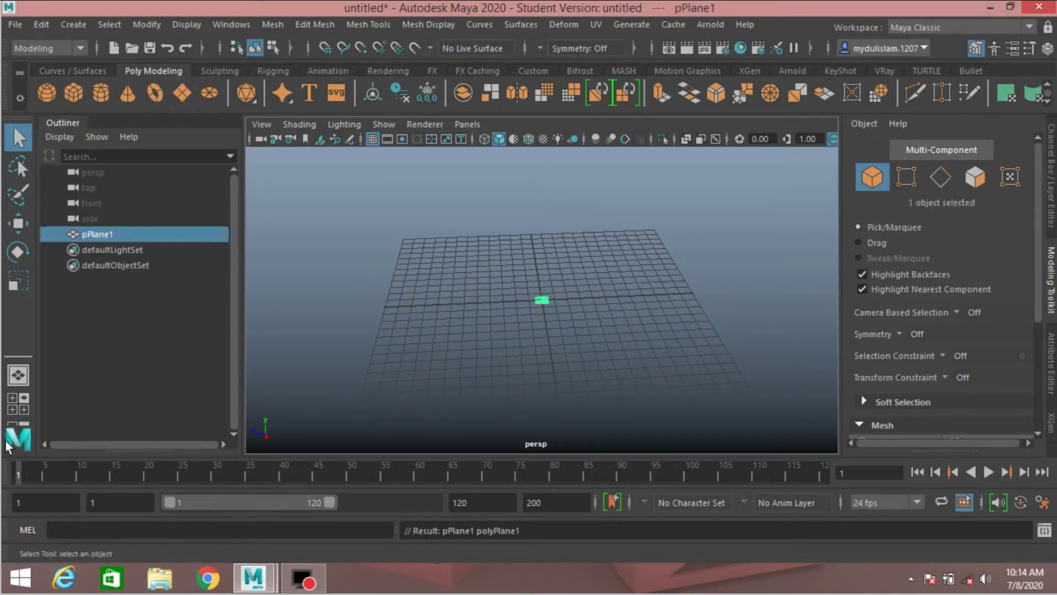
left_click(18, 282)
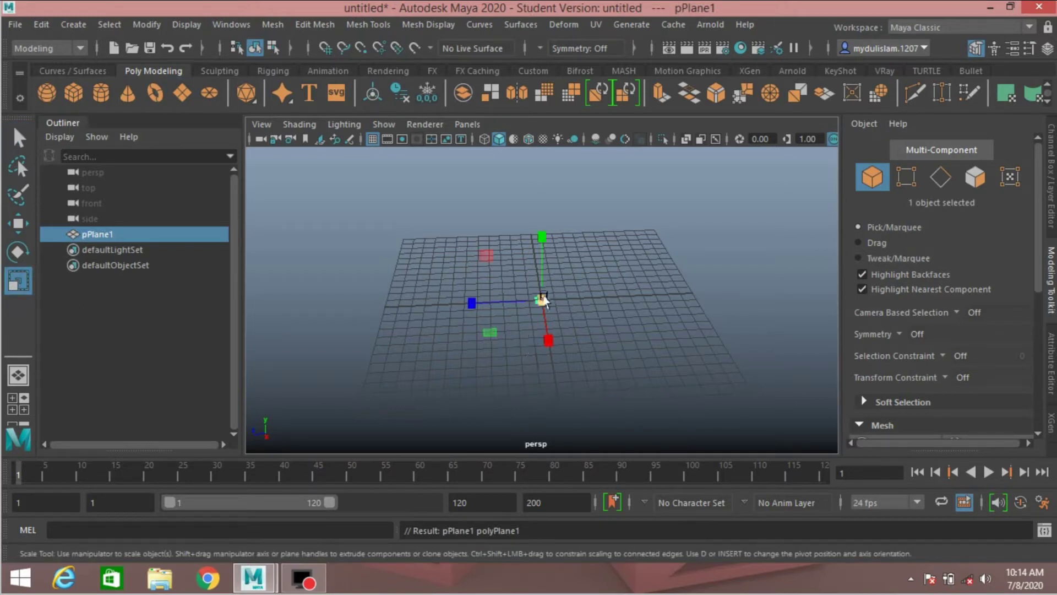
left_click_drag(542, 299, 814, 503)
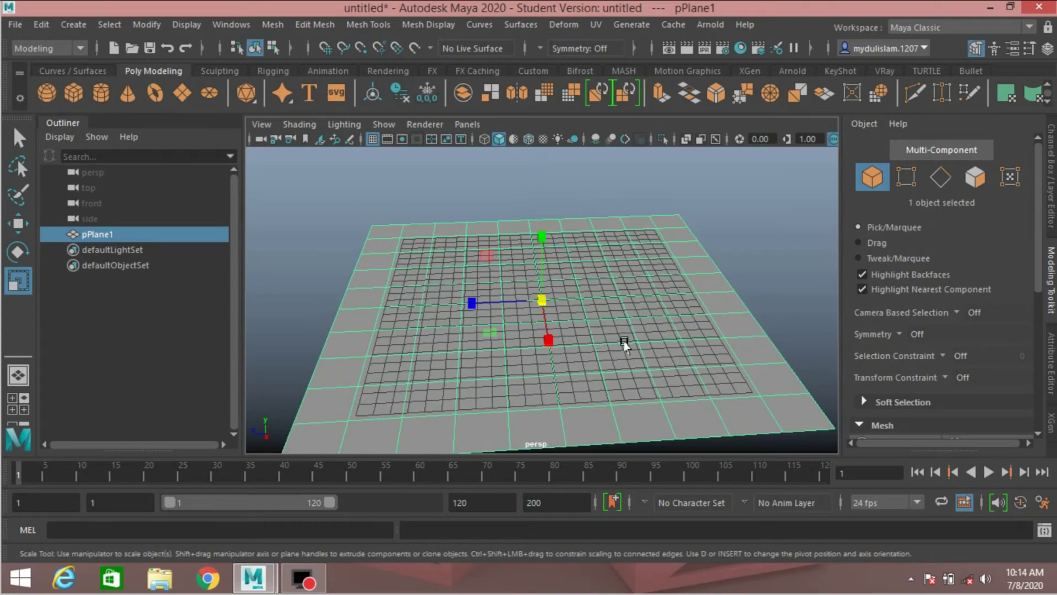
left_click_drag(623, 342, 581, 333, "alt")
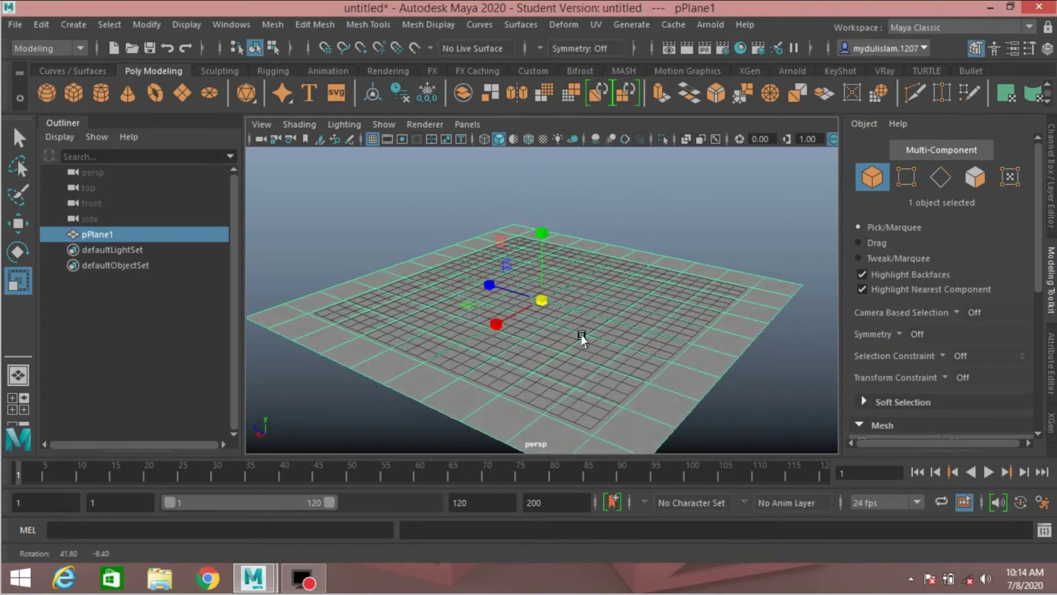
Add a cube and stretch it along Z into a long bar.
left_click(75, 94)
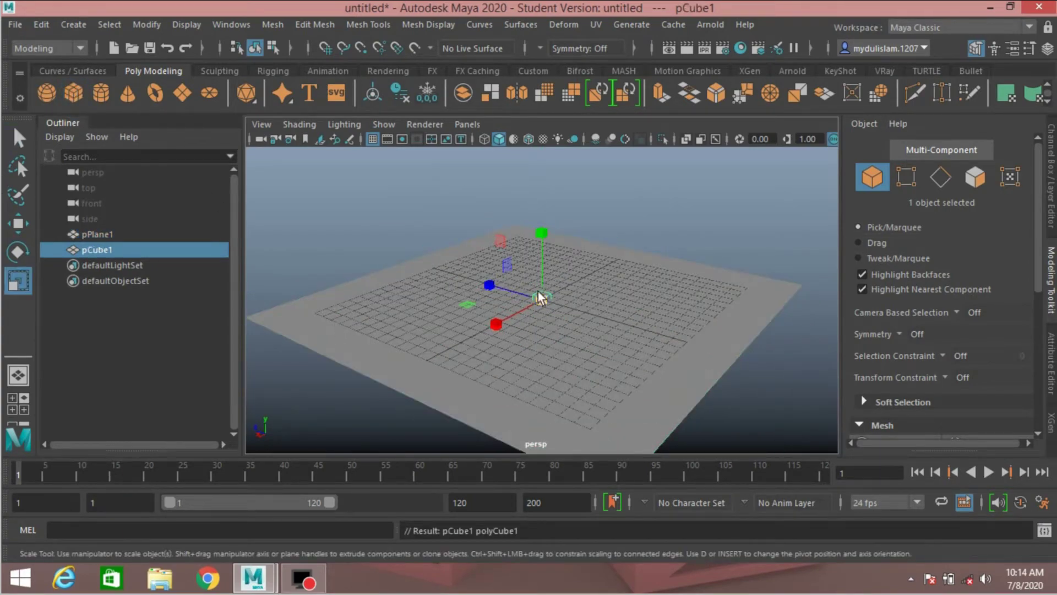
left_click_drag(487, 285, 372, 249)
left_click_drag(483, 282, 409, 256)
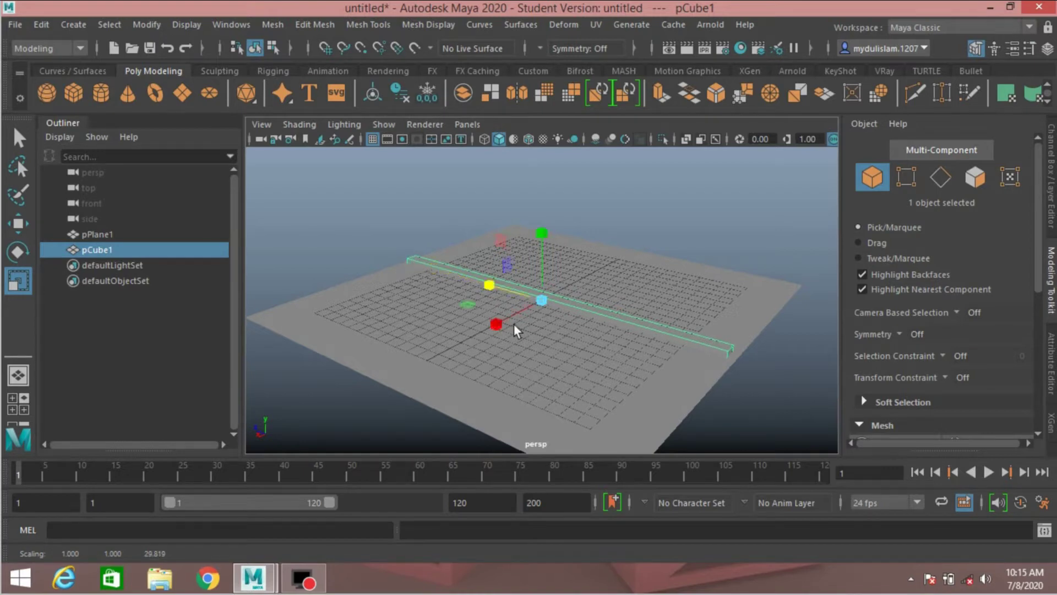
left_click_drag(477, 351, 489, 331, "alt")
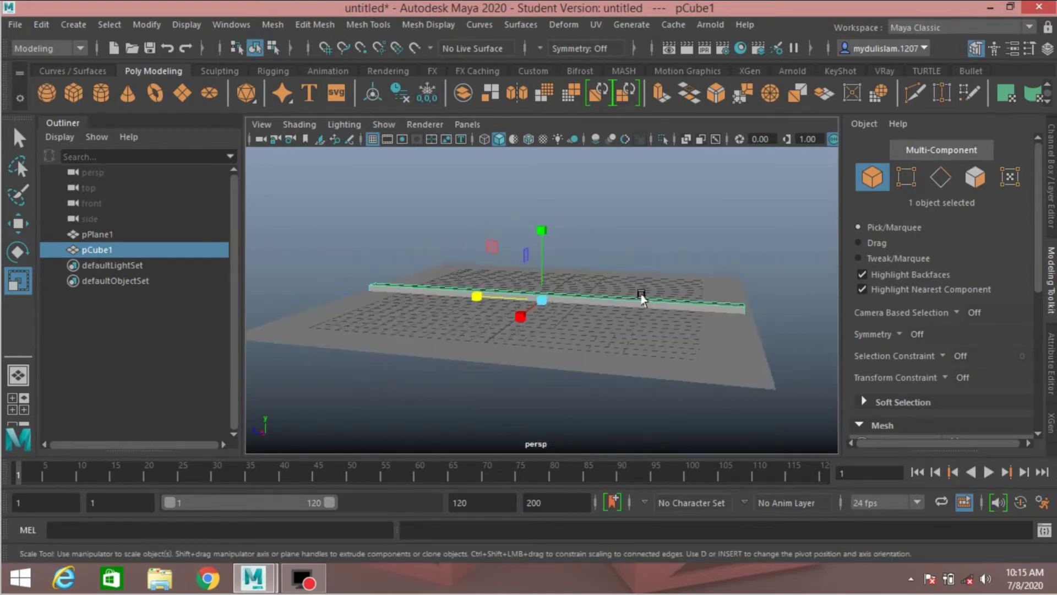
In side view, raise the bar's top vertices so it becomes a tall, thin wall.
key("space")
key("space")
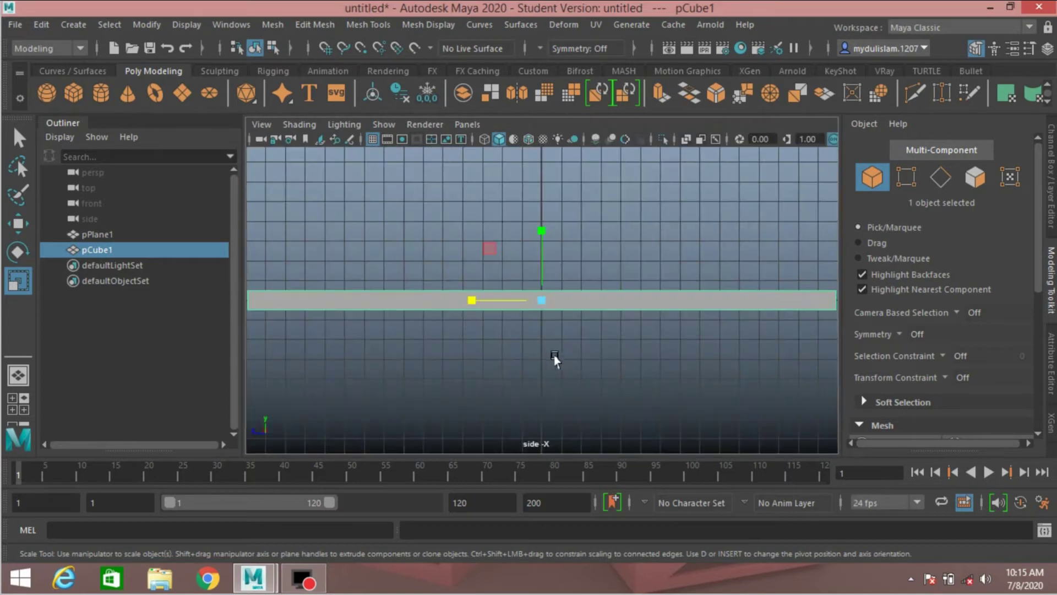
left_click(906, 177)
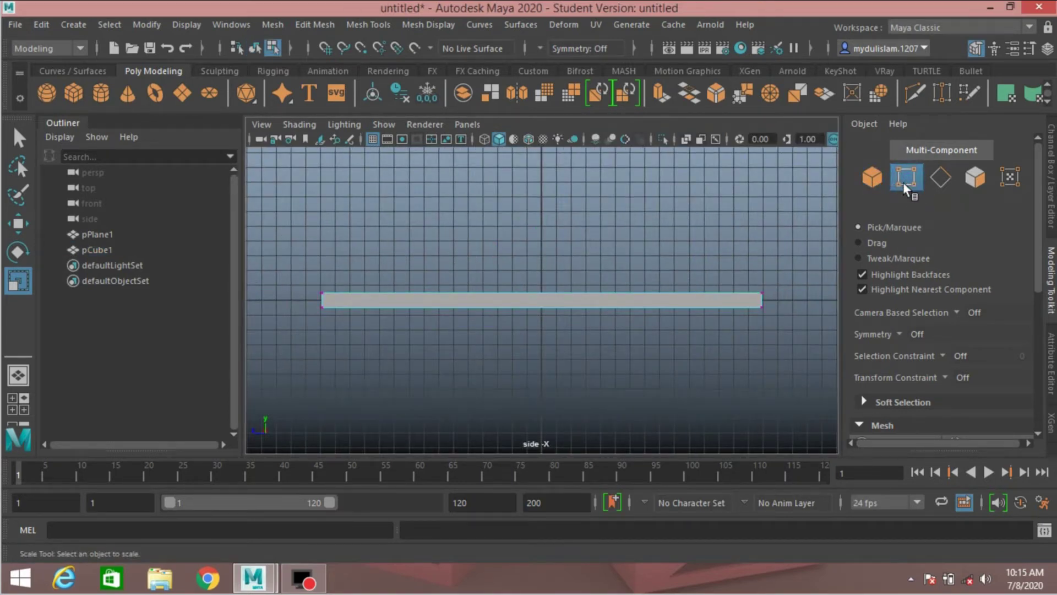
left_click_drag(266, 237, 775, 301)
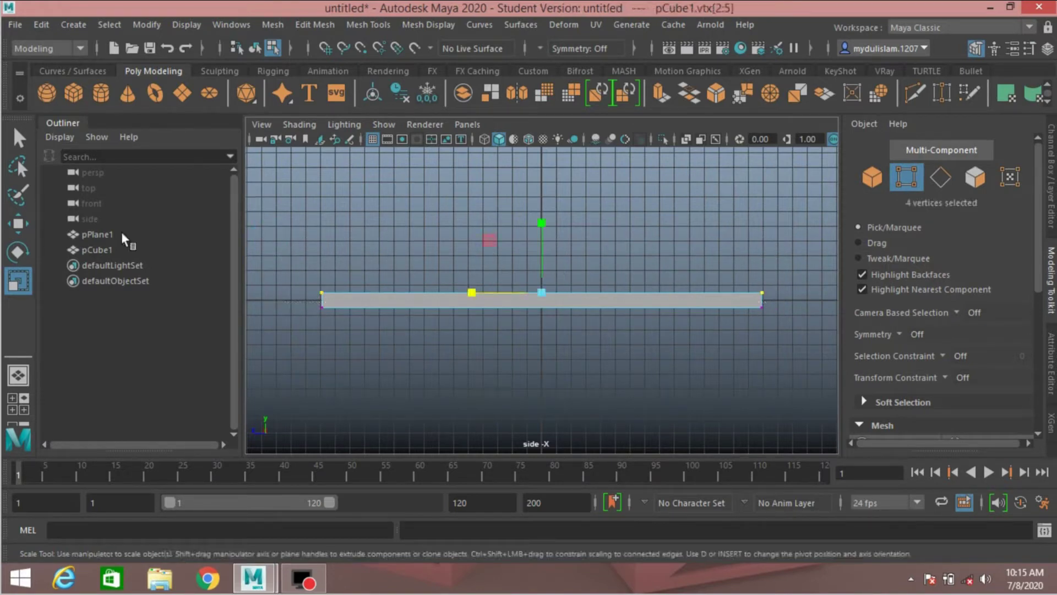
left_click(17, 224)
scroll(553, 316, "down", 1)
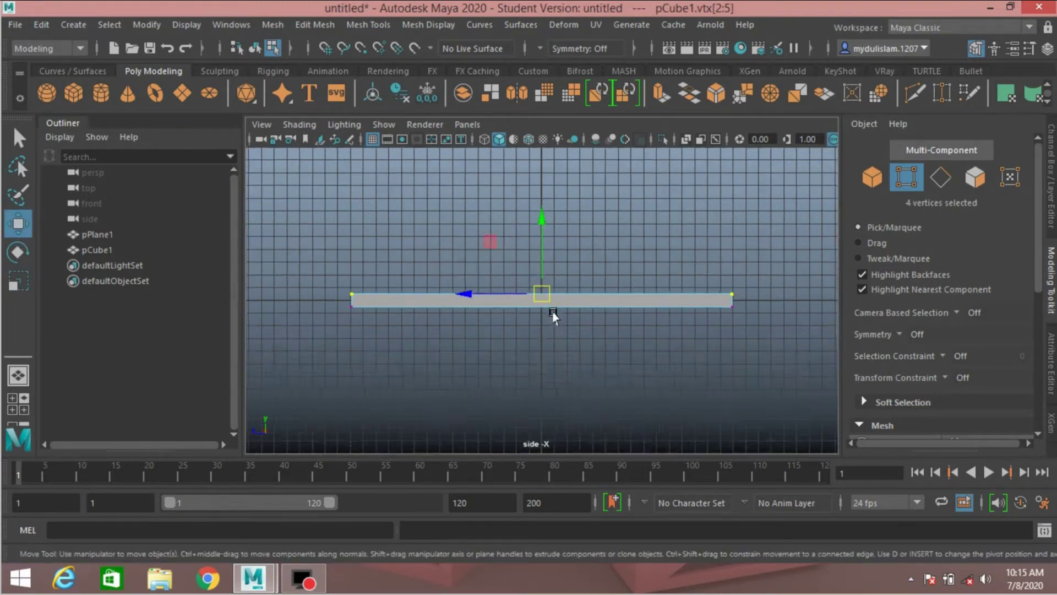
left_click_drag(542, 220, 543, 101)
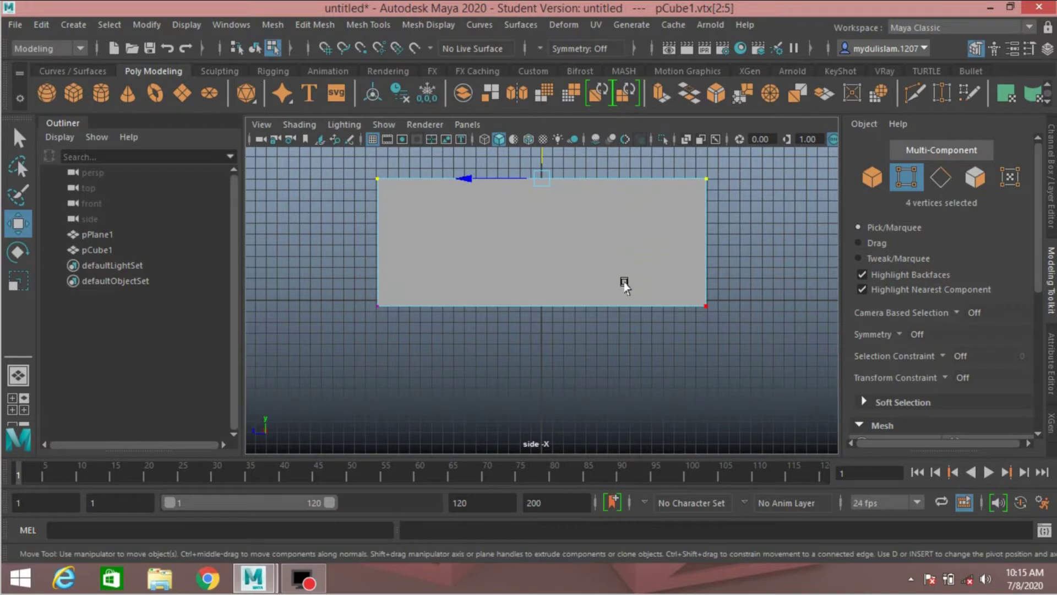
key("space")
key("space")
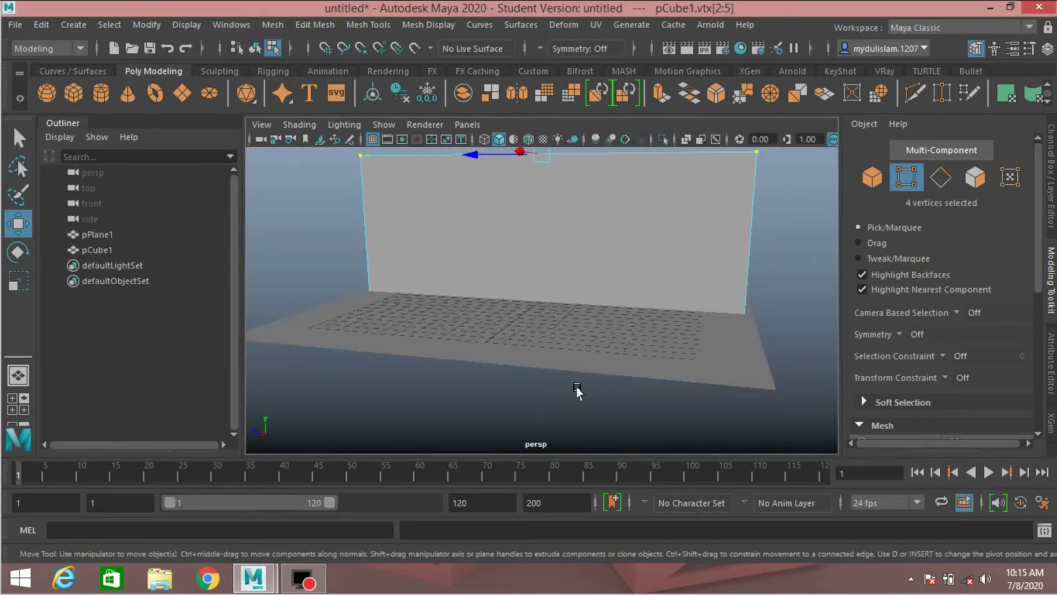
scroll(575, 390, "down", 5)
left_click_drag(574, 390, 588, 379, "alt")
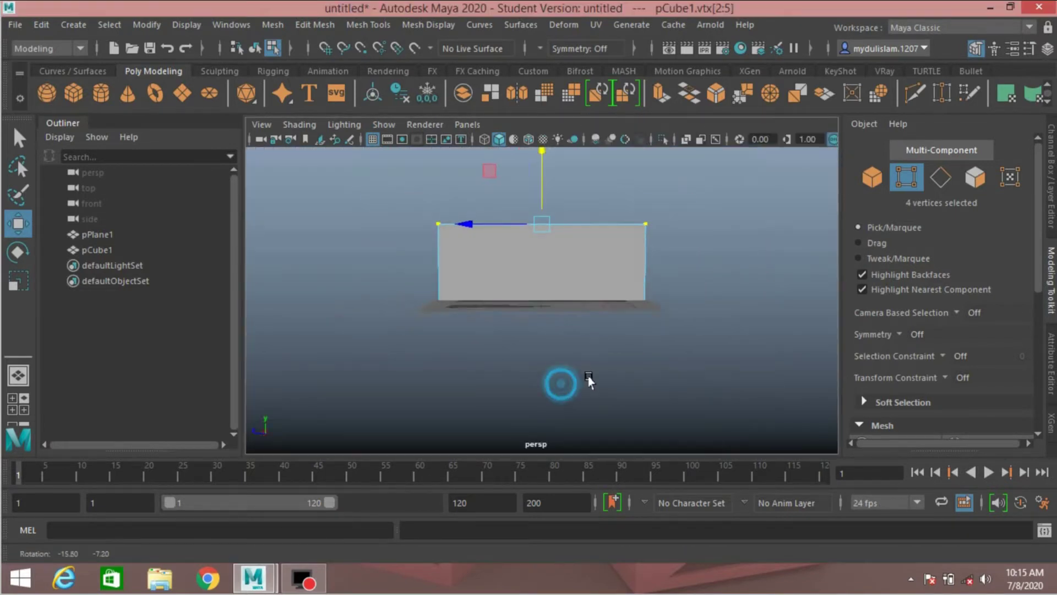
left_click(869, 178)
left_click_drag(633, 354, 546, 373, "alt")
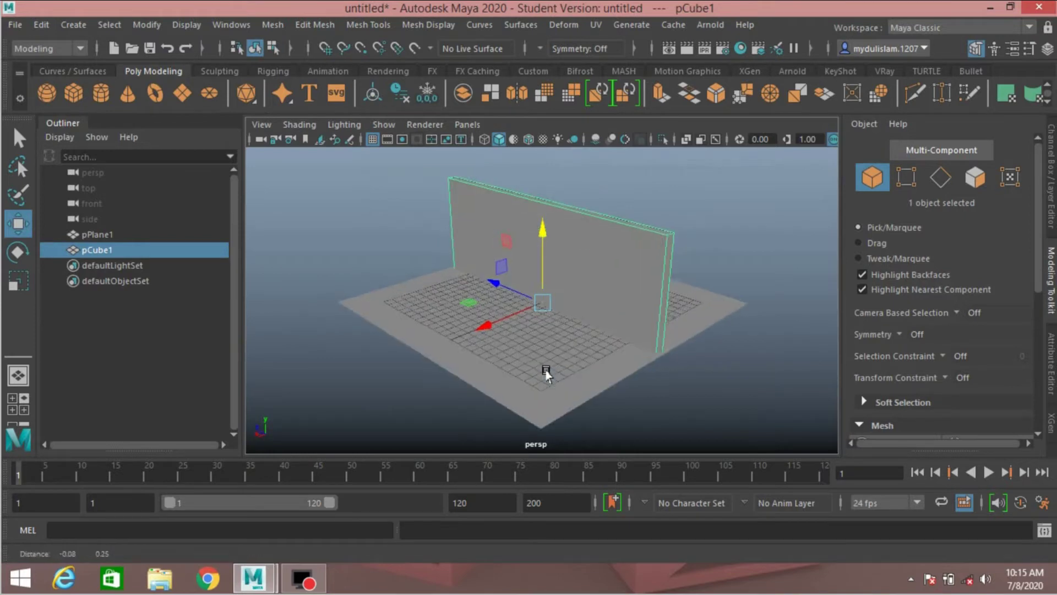
Lift the wall onto the floor and widen the floor plane to about 45.57 by 30.92.
left_click_drag(541, 234, 417, 334)
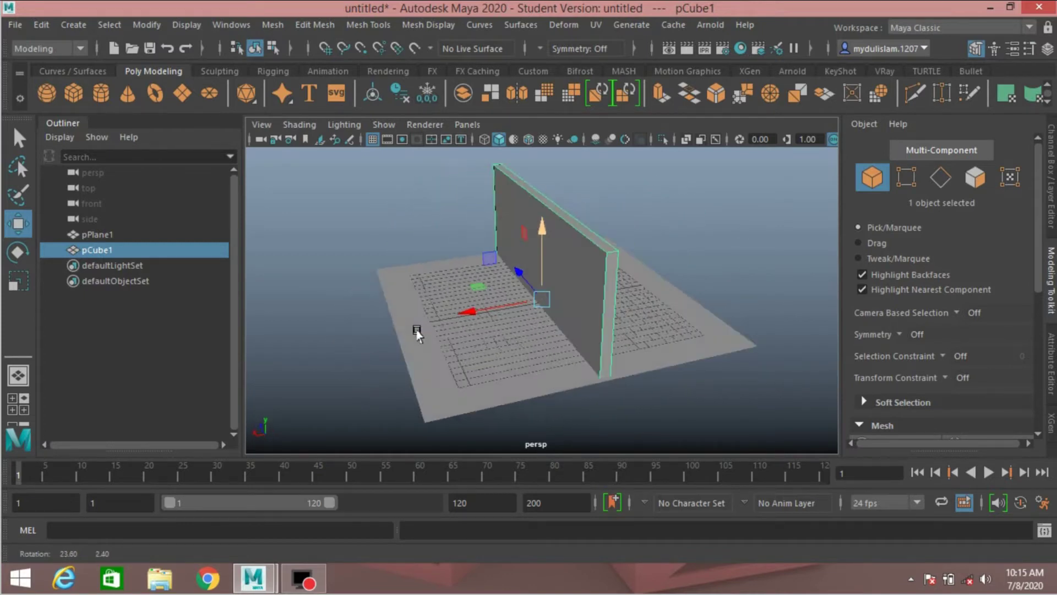
left_click(405, 364)
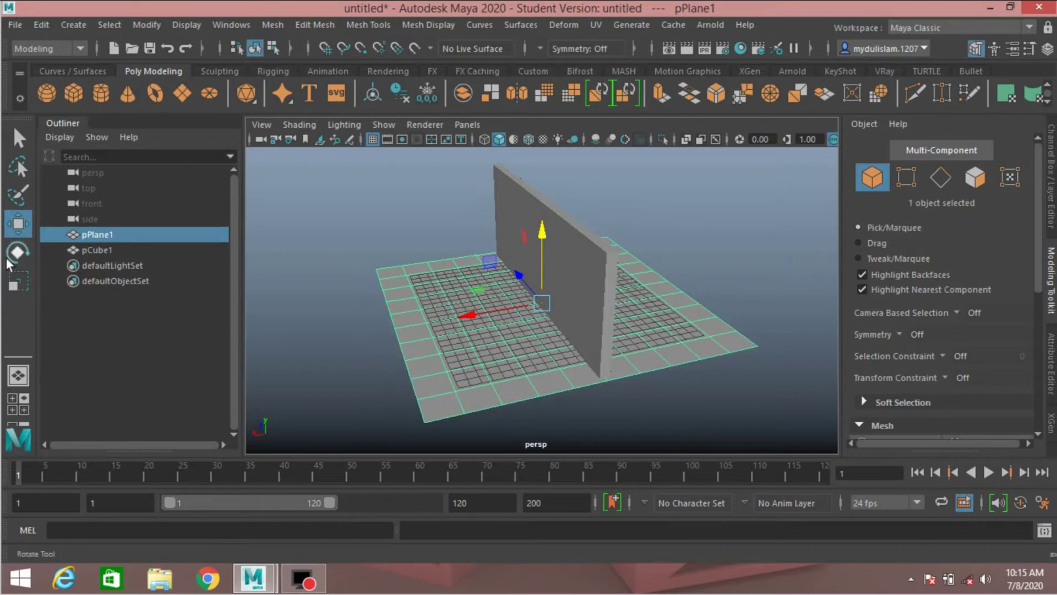
left_click(18, 286)
left_click_drag(473, 309, 467, 333)
left_click(620, 247)
left_click_drag(638, 294, 575, 302, "alt")
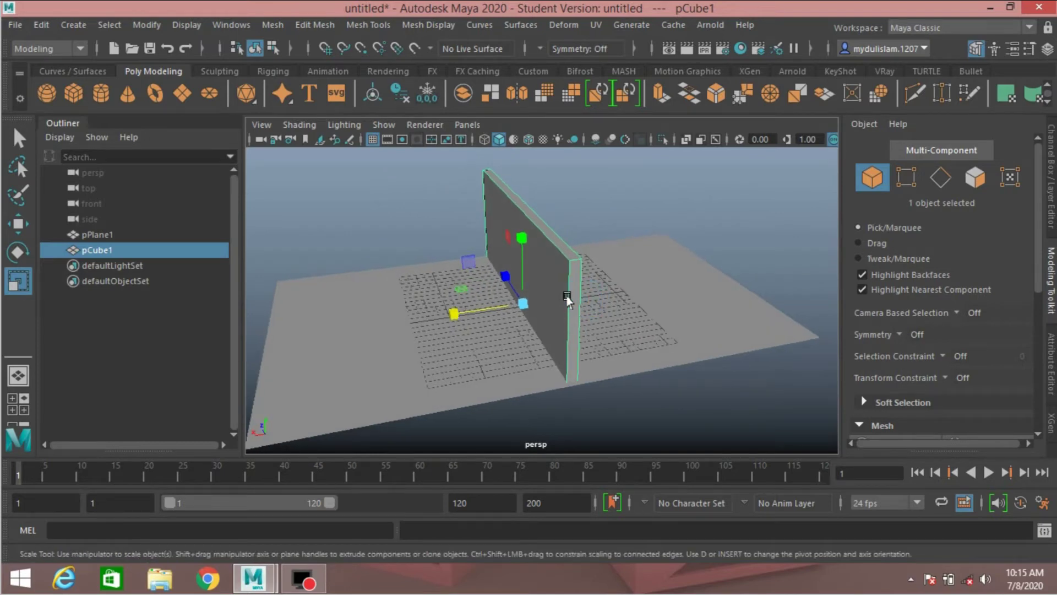
Duplicate the wall with Ctrl+D and slide the copy, pCube2, to the right.
key("ctrl+d")
key("w")
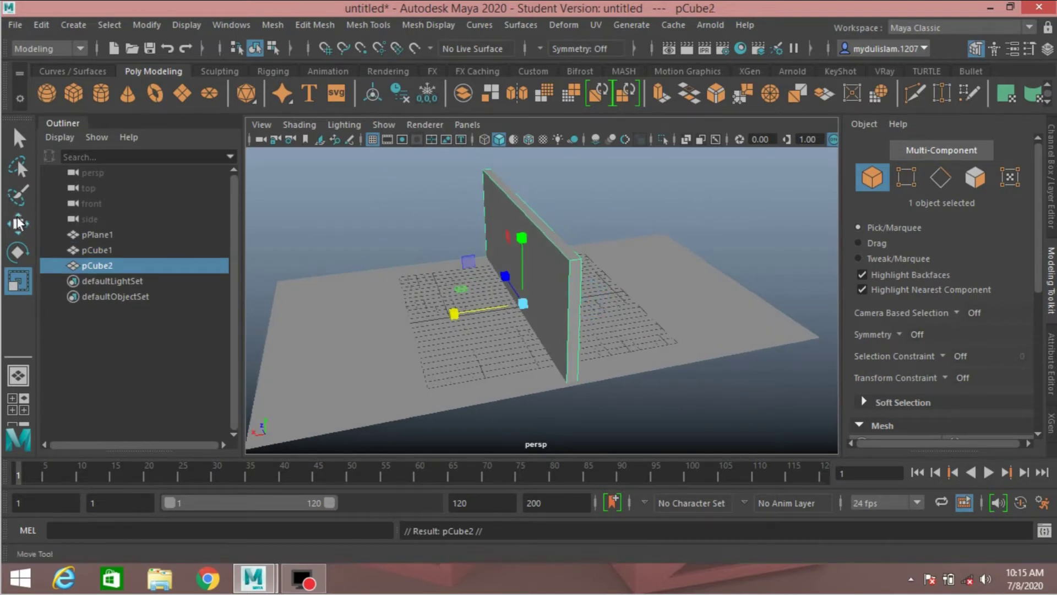
left_click_drag(440, 311, 570, 298)
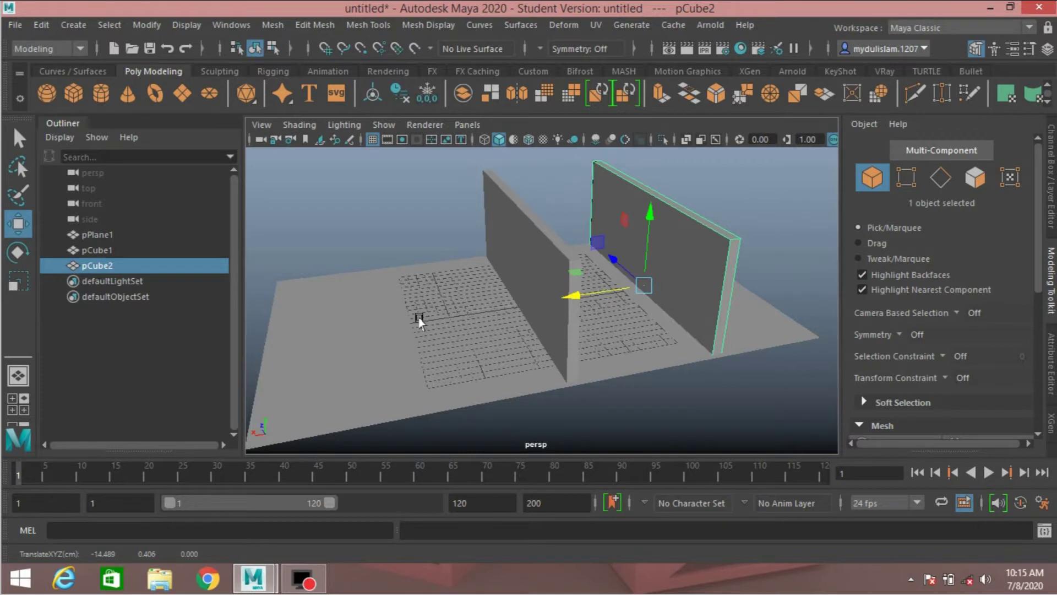
left_click_drag(418, 319, 432, 295, "alt")
Make a second copy, pCube3, slide it to the left and centre its pivot.
left_click(519, 234)
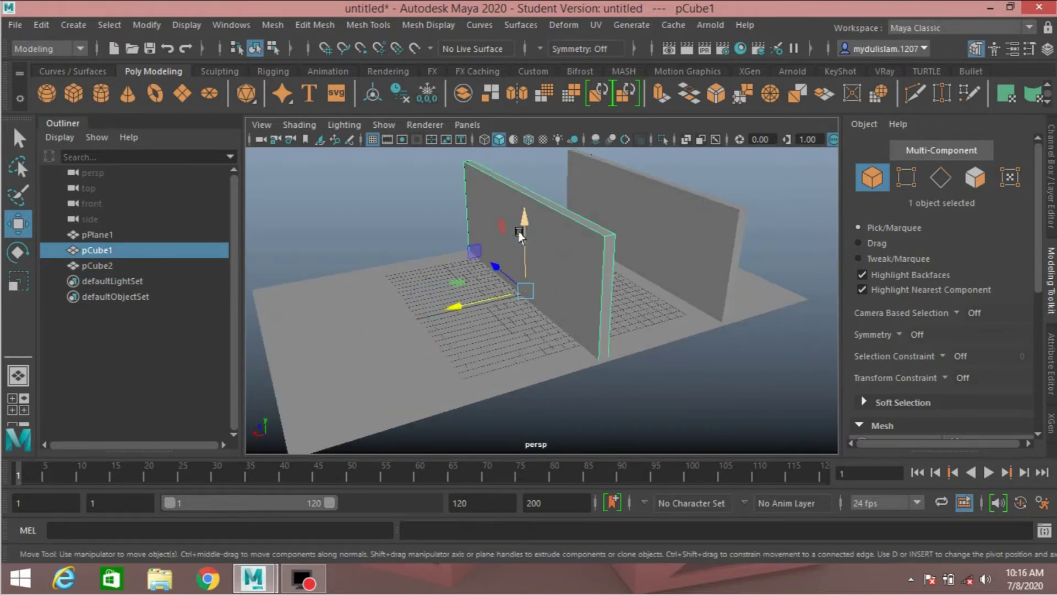
key("ctrl+d")
left_click_drag(454, 305, 333, 351)
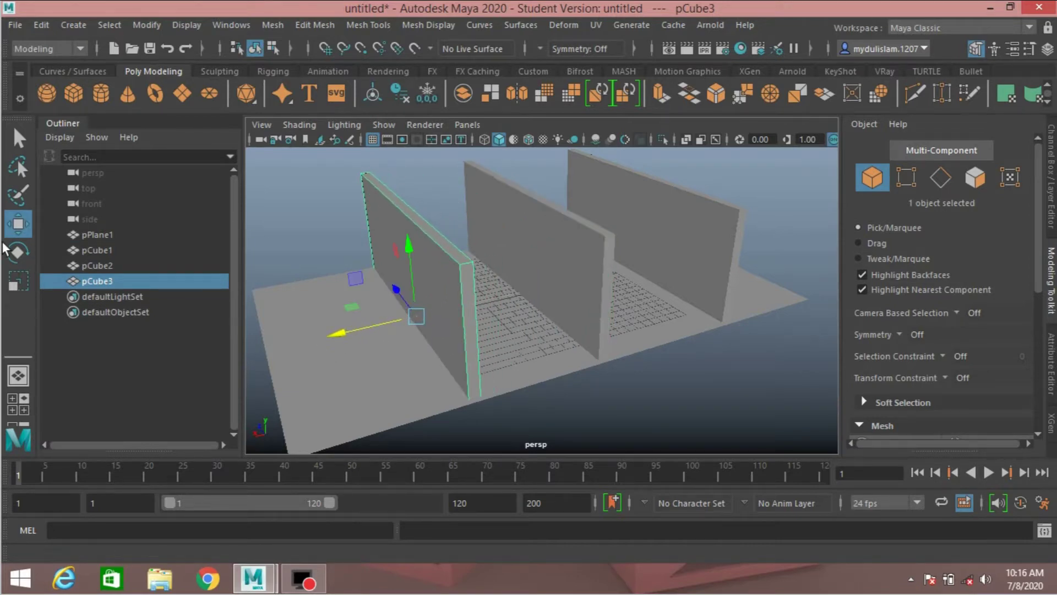
left_click(141, 24)
left_click(173, 138)
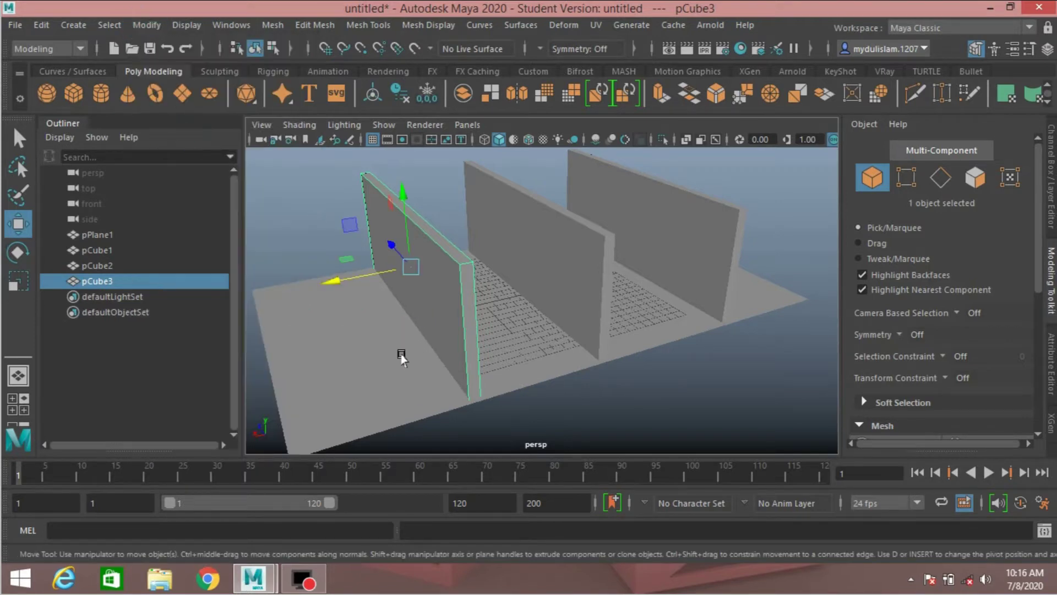
left_click_drag(402, 351, 433, 317, "alt")
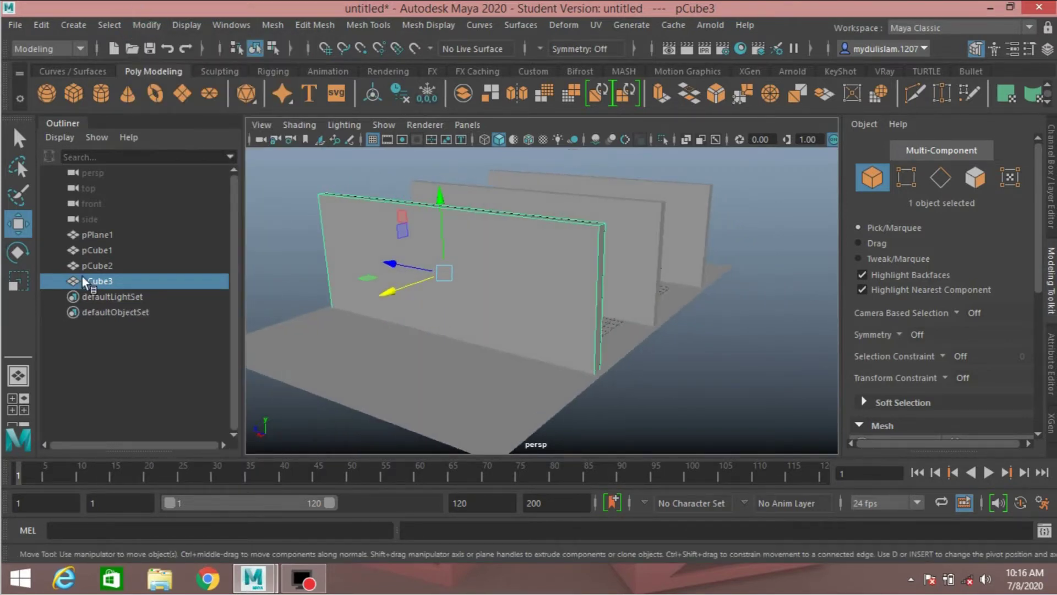
Rotate pCube3 to 90° on Z so it lies flat as a board.
left_click(19, 251)
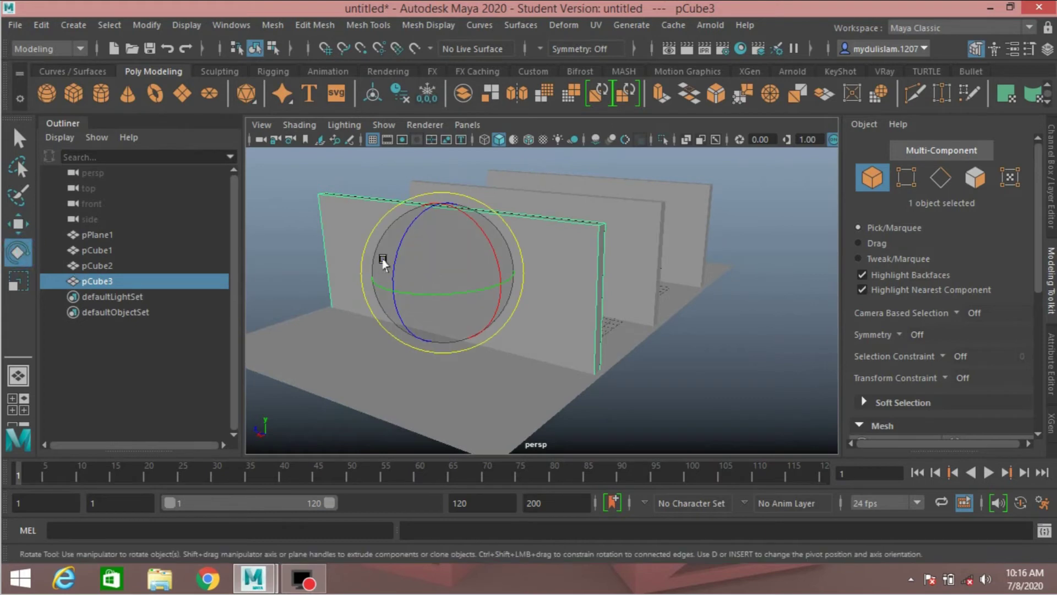
left_click_drag(397, 255, 432, 219)
left_click(1052, 187)
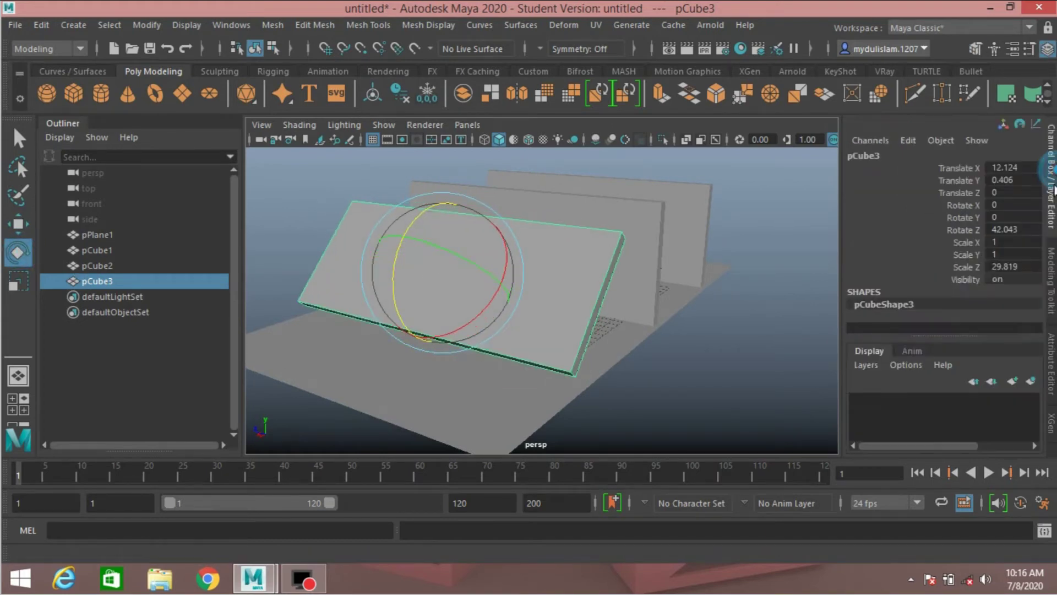
double_click(1018, 228)
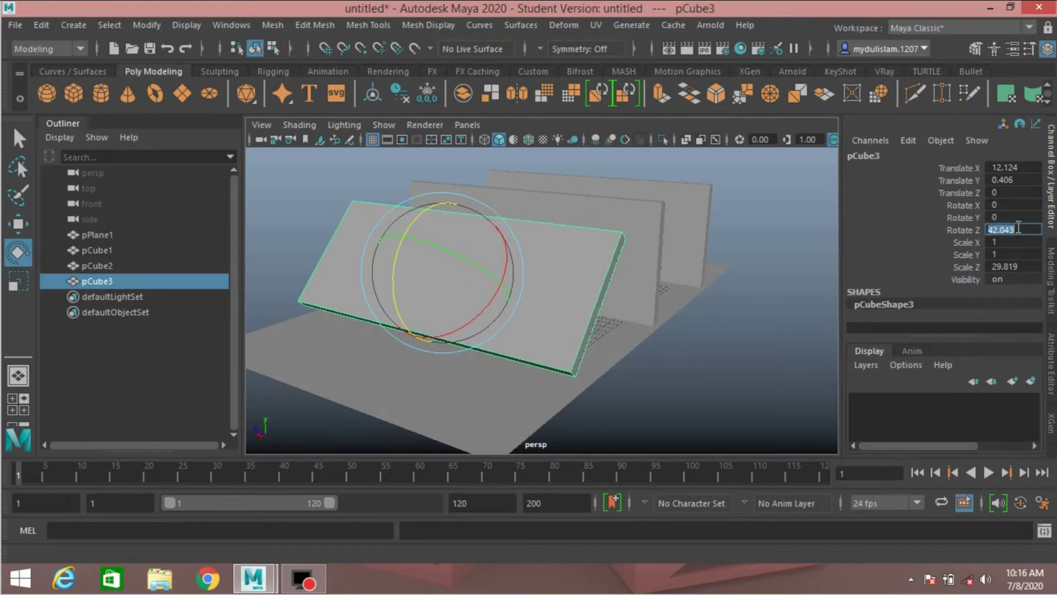
type("90")
key("Return")
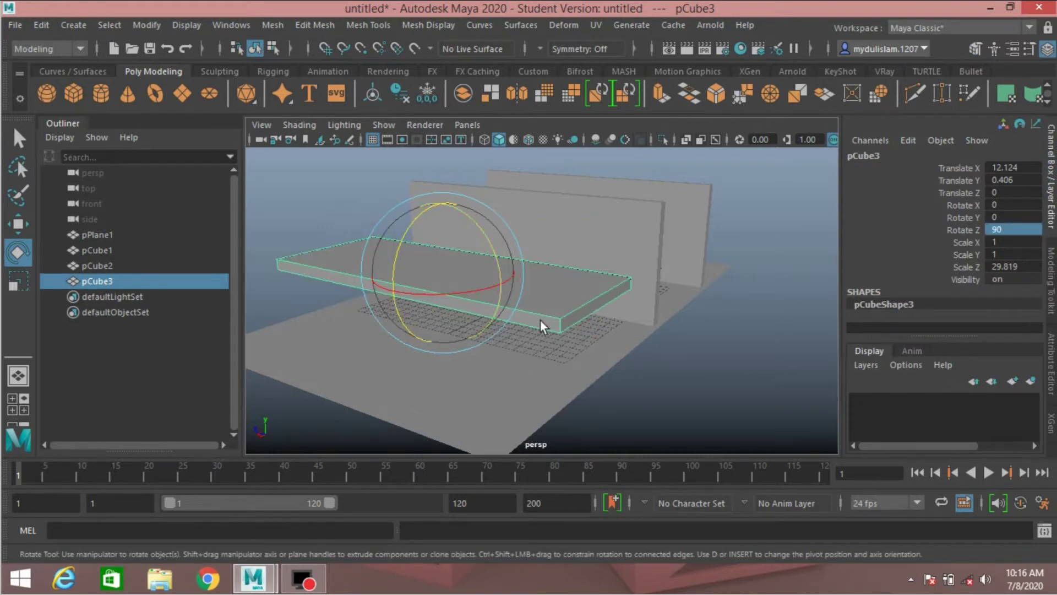
mouse_move(493, 330)
left_mouse_down("alt")
mouse_move(567, 338)
mouse_move(538, 300)
mouse_move(495, 324)
left_mouse_up("alt")
Shrink the slab to about two thirds size and lower it toward the floor.
left_click(12, 287)
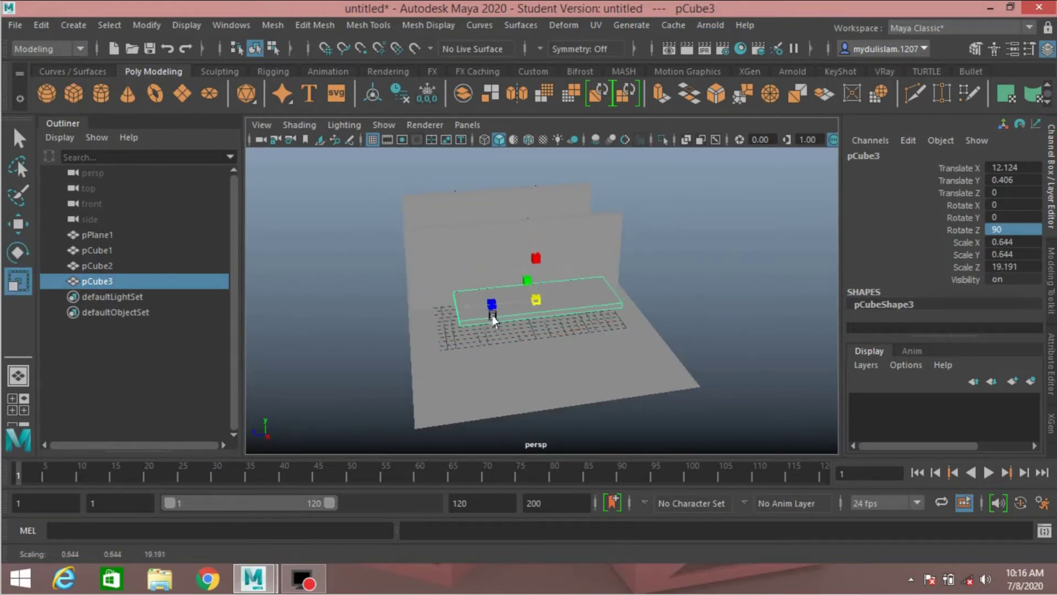
left_click_drag(573, 357, 531, 333, "alt")
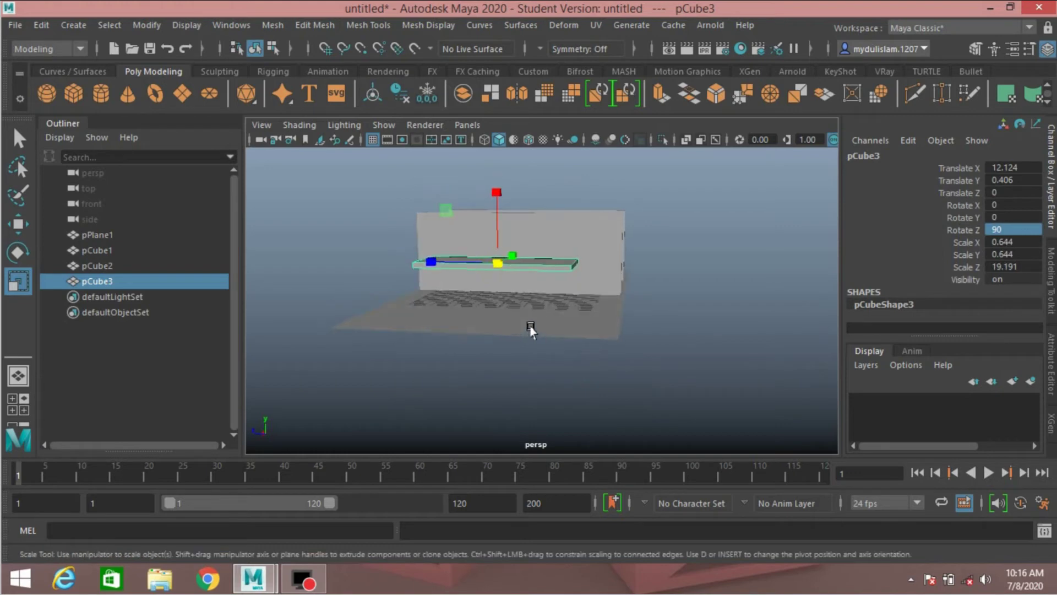
left_click(20, 225)
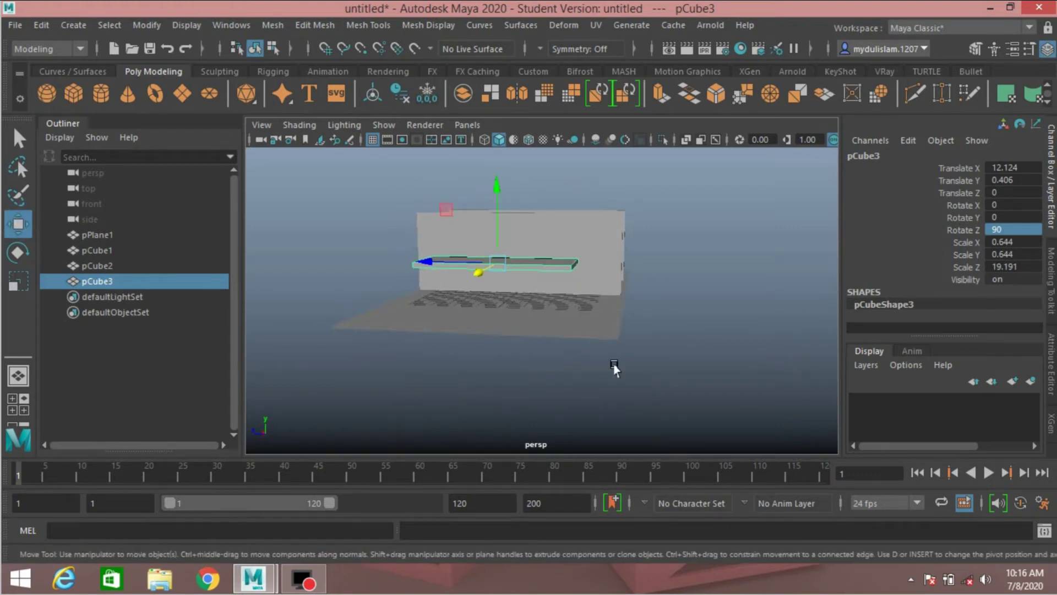
left_click_drag(617, 367, 669, 385, "alt")
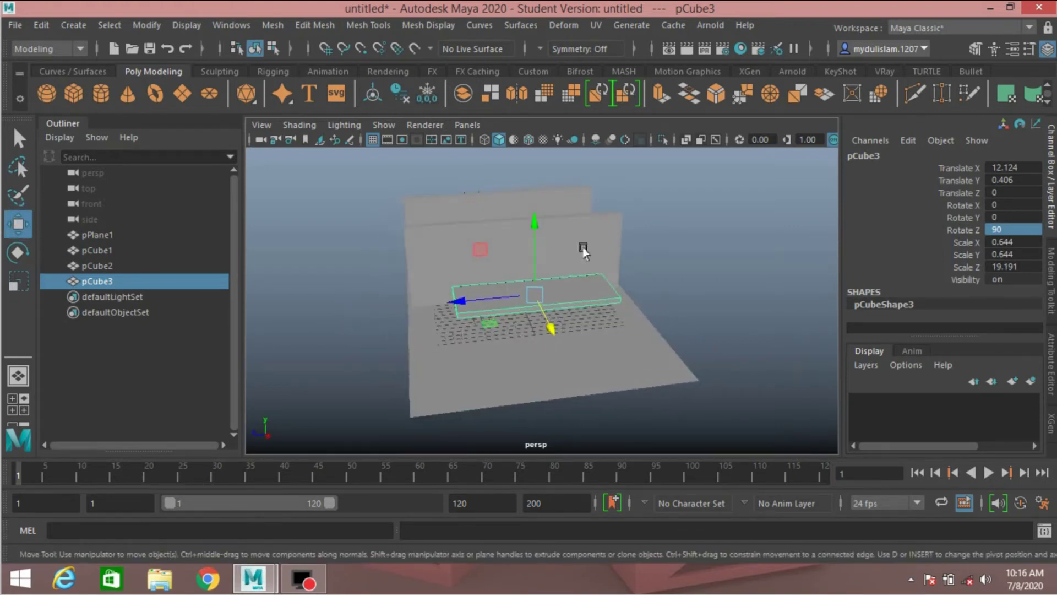
left_click_drag(533, 224, 672, 330)
Turn on Wireframe on Shaded to show mesh edges over the objects.
scroll(637, 334, "up", 3)
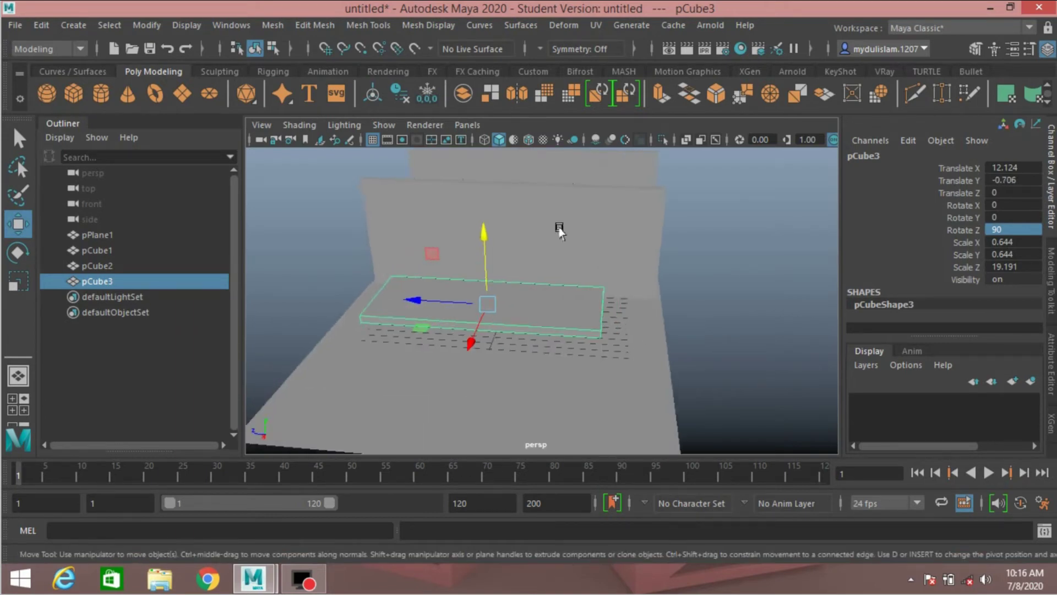
left_click(530, 140)
scroll(606, 303, "down", 3)
left_click_drag(606, 302, 590, 302, "alt")
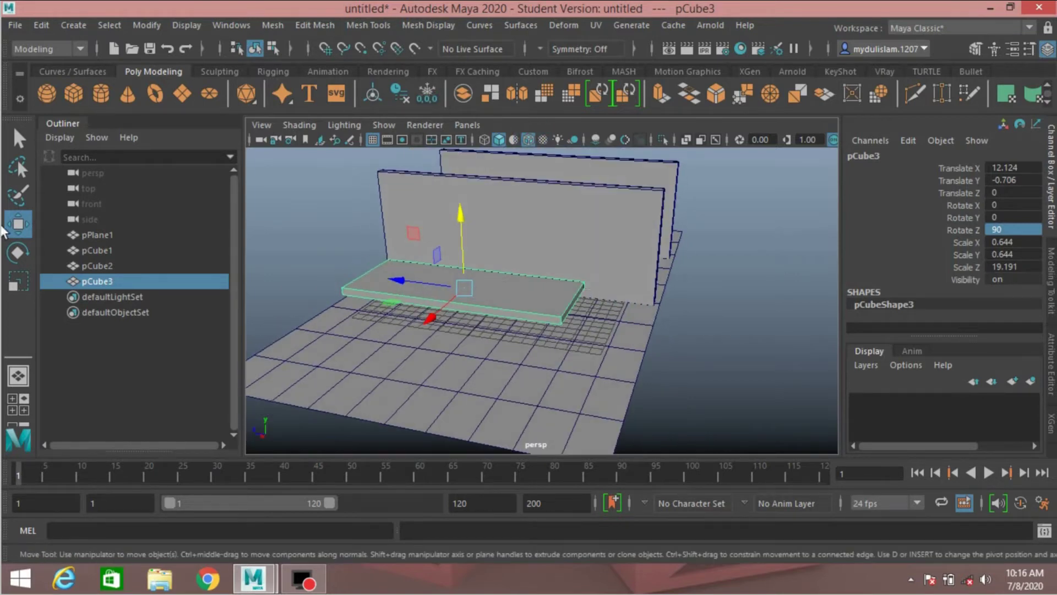
Insert edge loops near both ends of the slab with Insert Edge Loop.
left_click(365, 26)
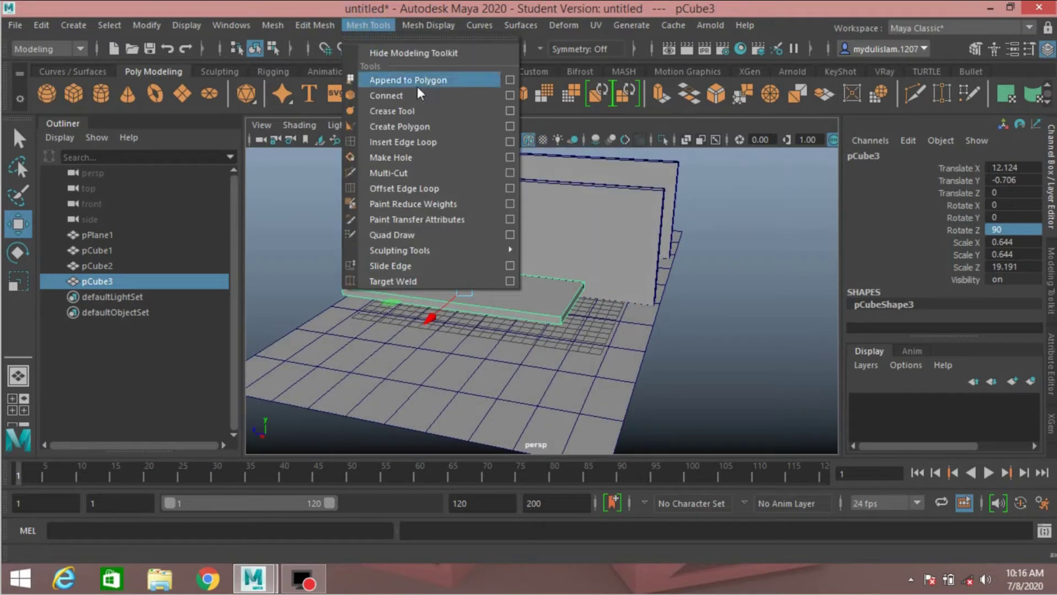
left_click(438, 141)
left_click_drag(541, 366, 550, 319, "alt")
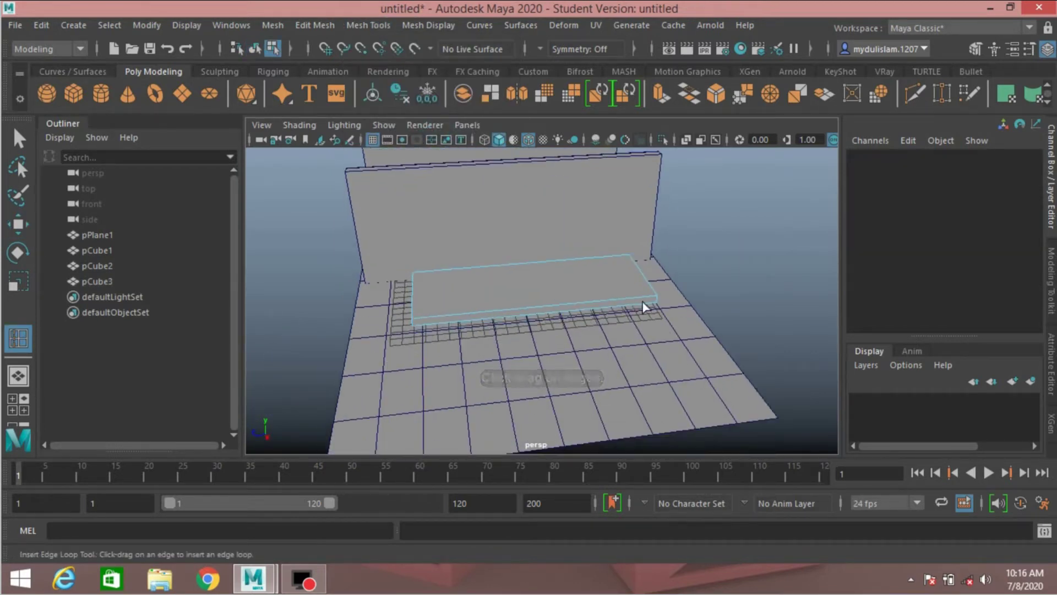
left_click_drag(642, 297, 645, 300)
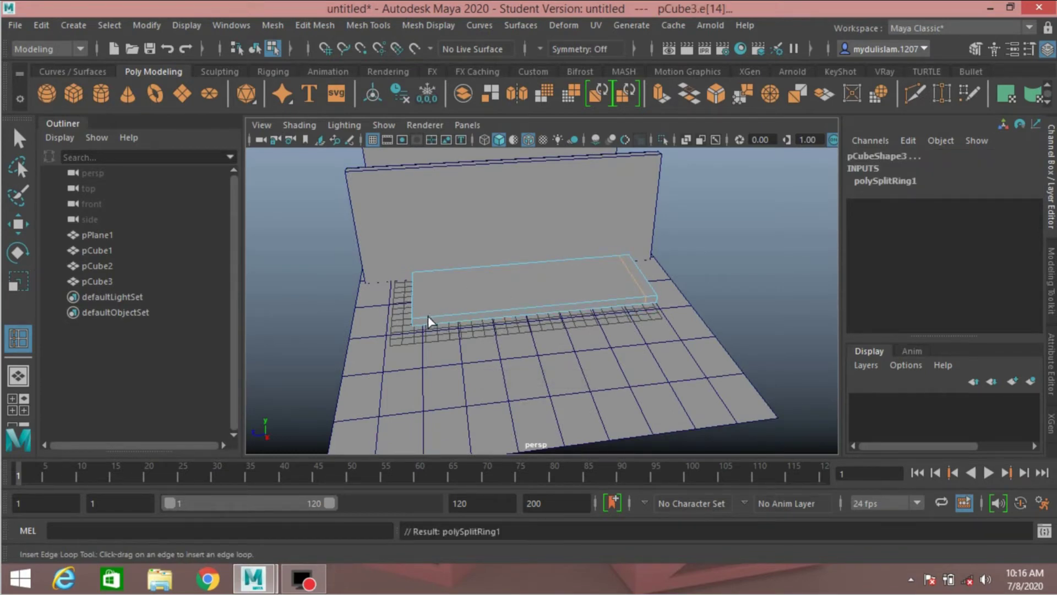
left_click_drag(428, 315, 427, 316)
left_click_drag(577, 331, 502, 291, "alt")
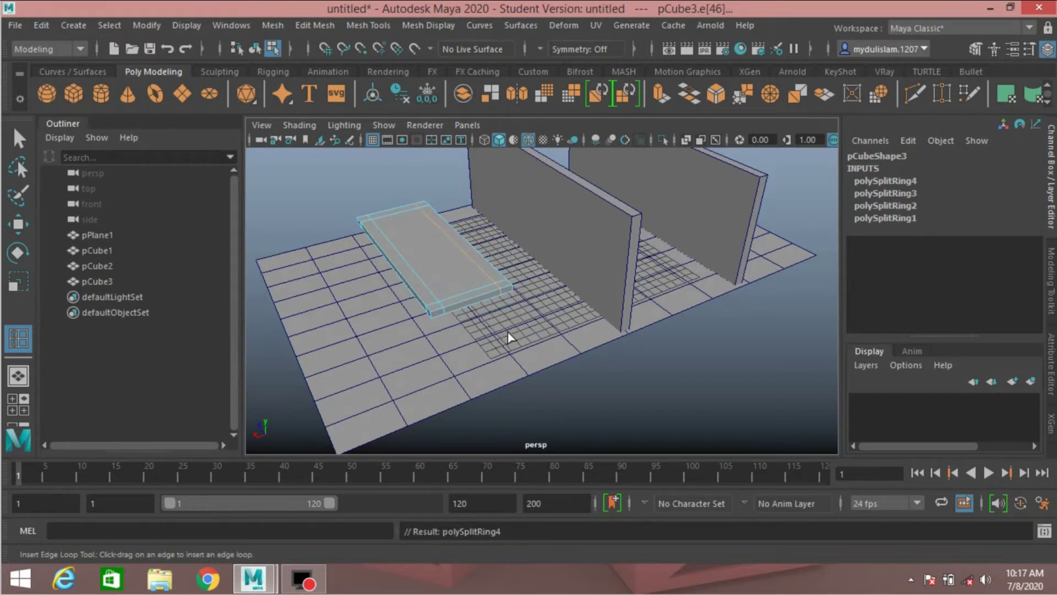
left_click_drag(509, 337, 609, 321, "alt")
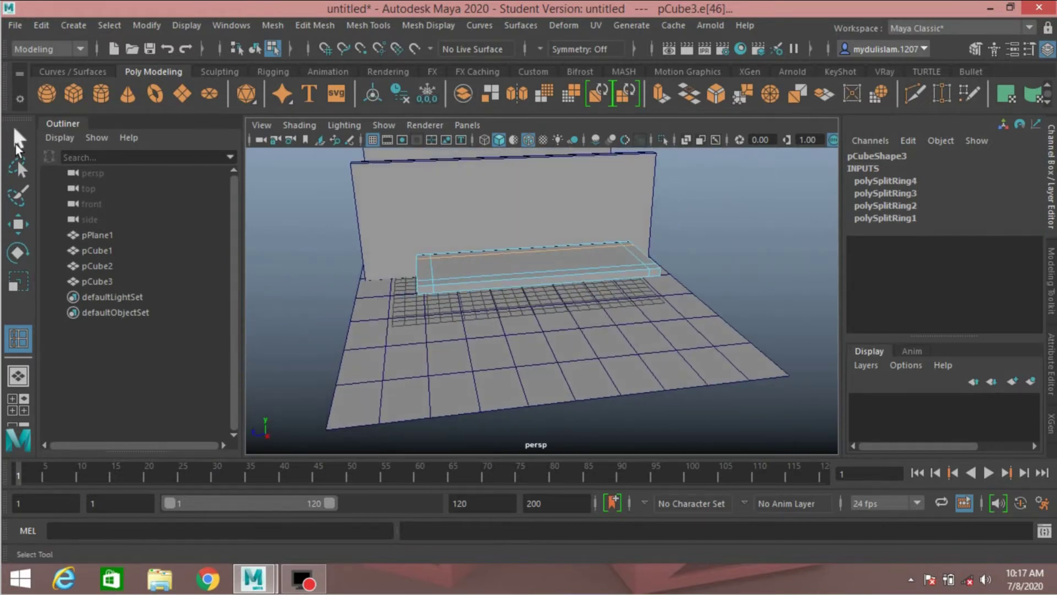
Switch to face selection and pick the first underside corner face of the slab.
left_click(18, 140)
left_click_drag(314, 229, 628, 304, "alt")
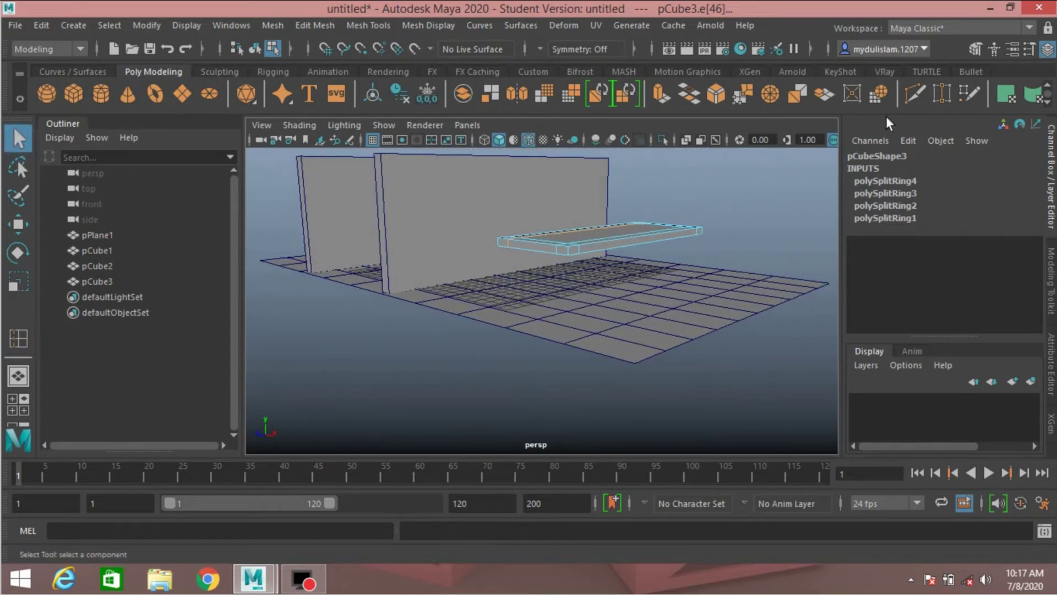
left_click(975, 49)
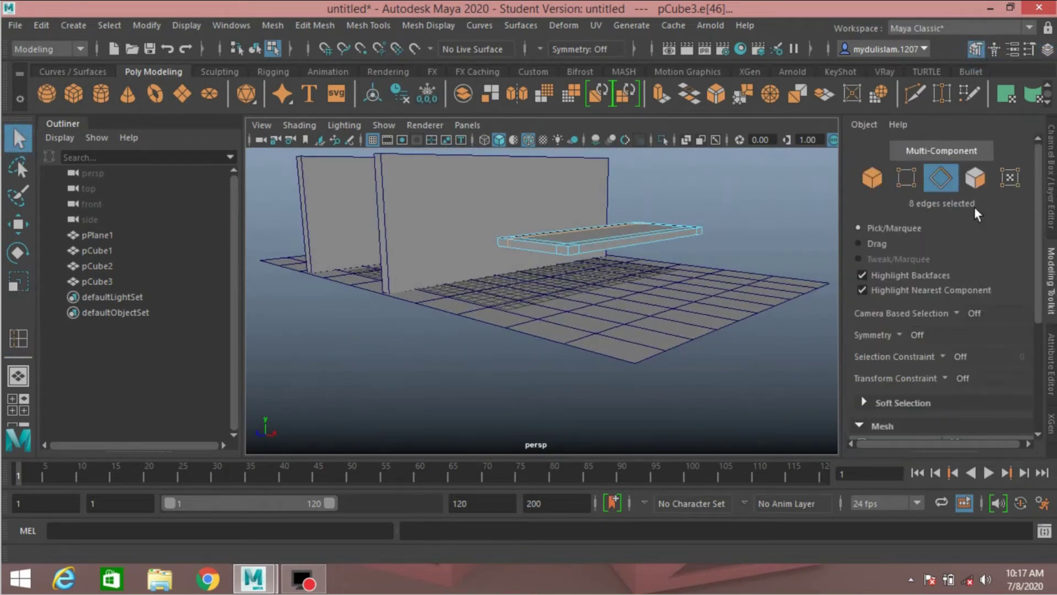
left_click(976, 177)
left_click_drag(656, 330, 635, 374, "alt")
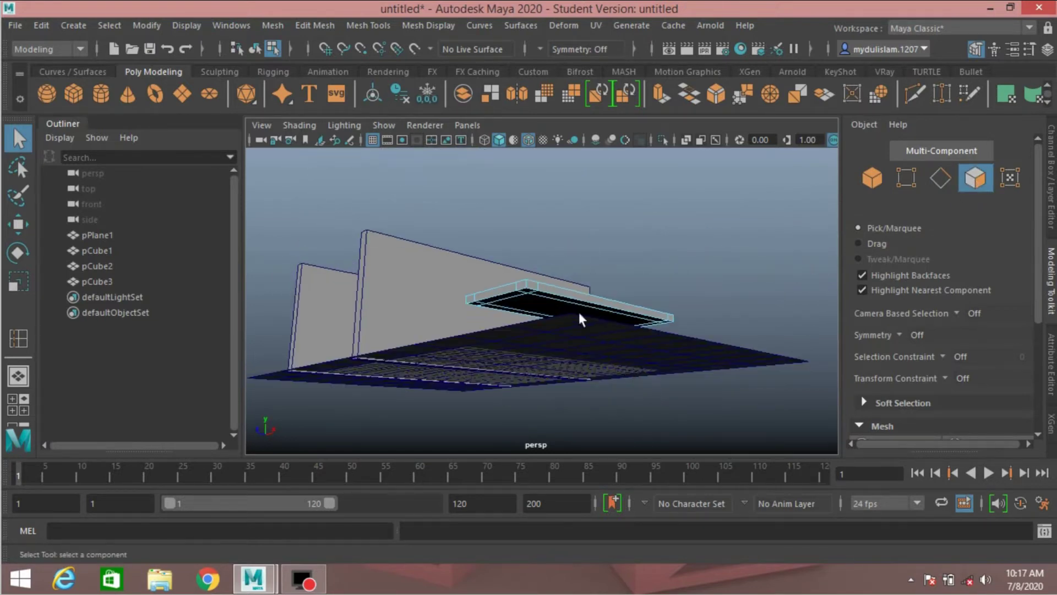
left_click(490, 305)
left_click_drag(490, 306, 468, 314, "alt")
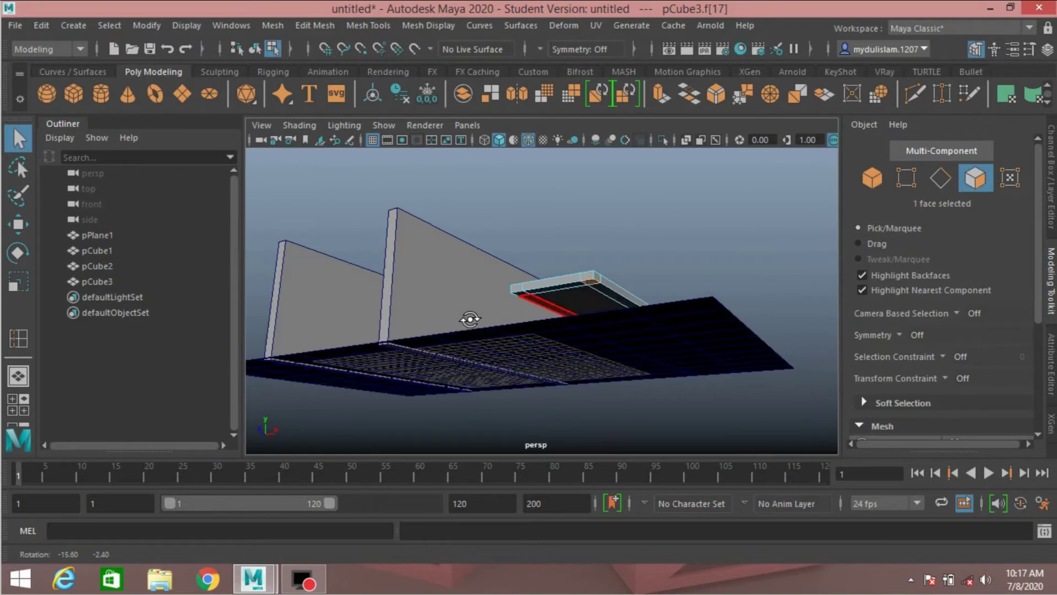
Add the other three underside corner faces to the selection.
left_click(517, 289, "shift")
left_click_drag(730, 262, 577, 298, "alt")
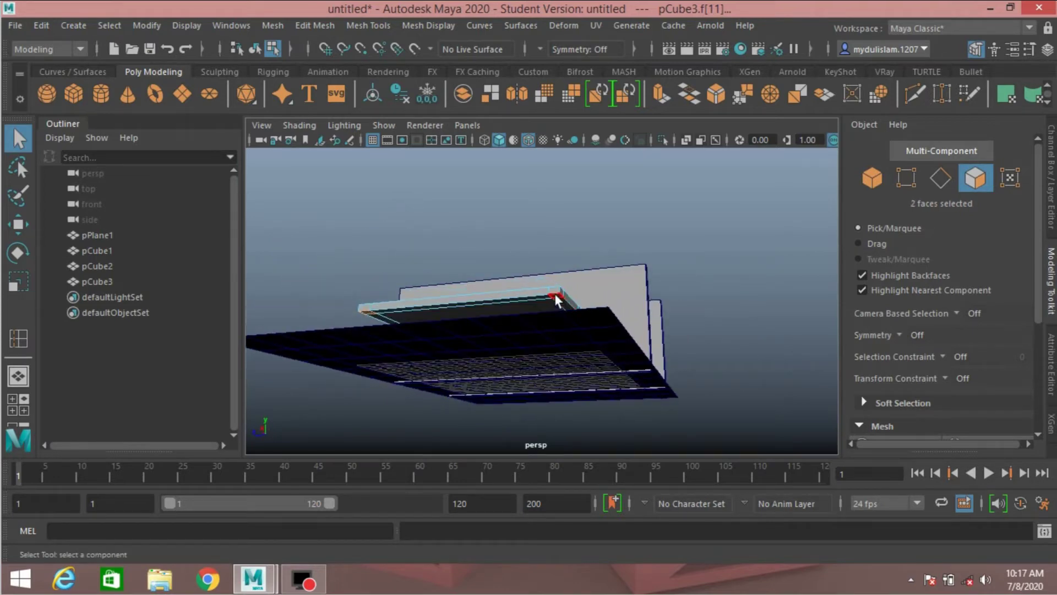
left_click(554, 293, "shift")
left_click_drag(684, 316, 668, 300, "alt")
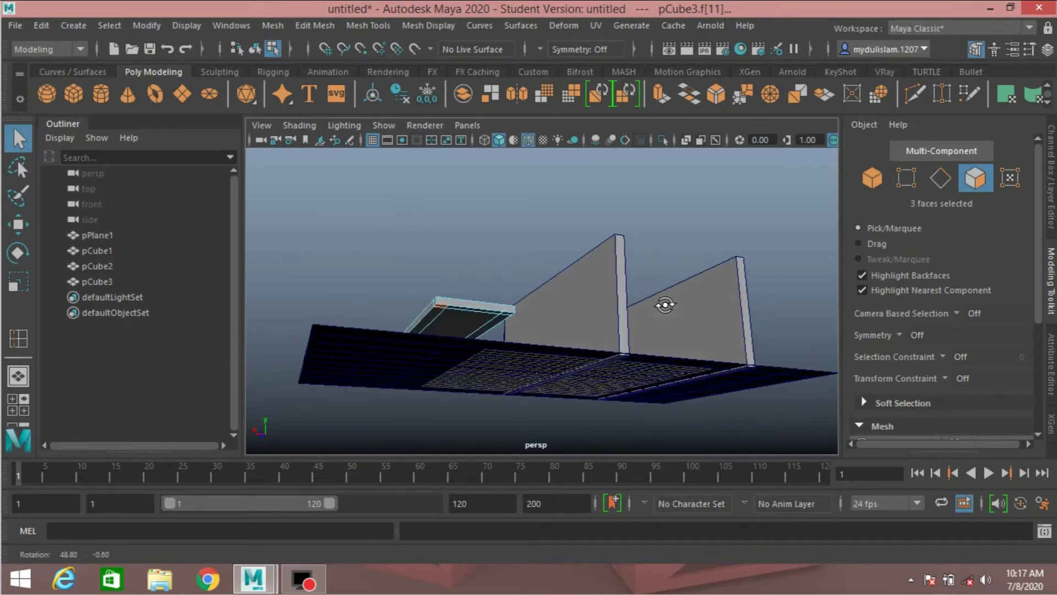
left_click(507, 310, "shift")
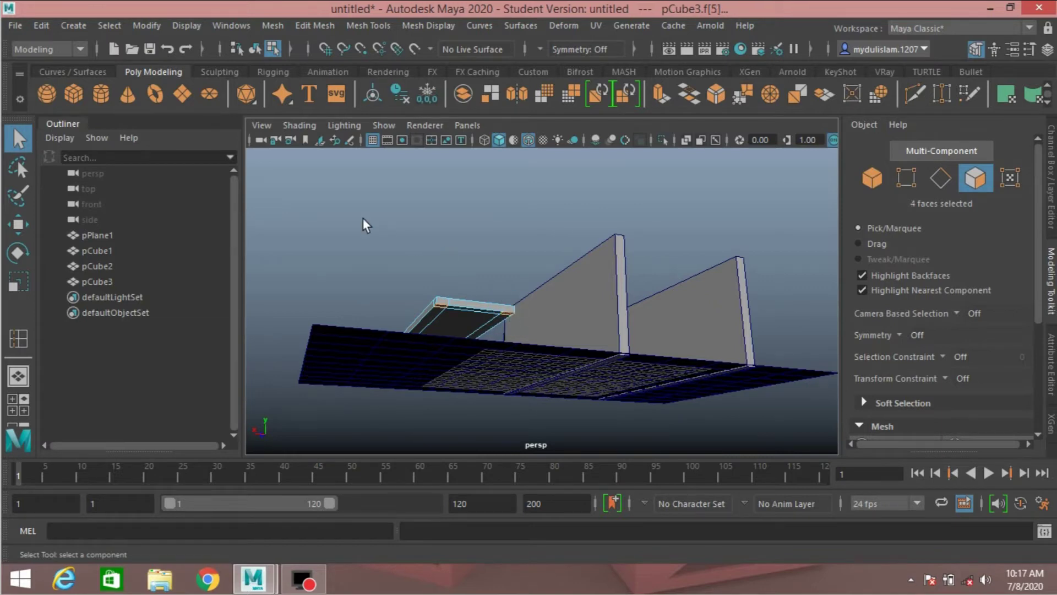
left_click_drag(343, 215, 494, 268, "alt")
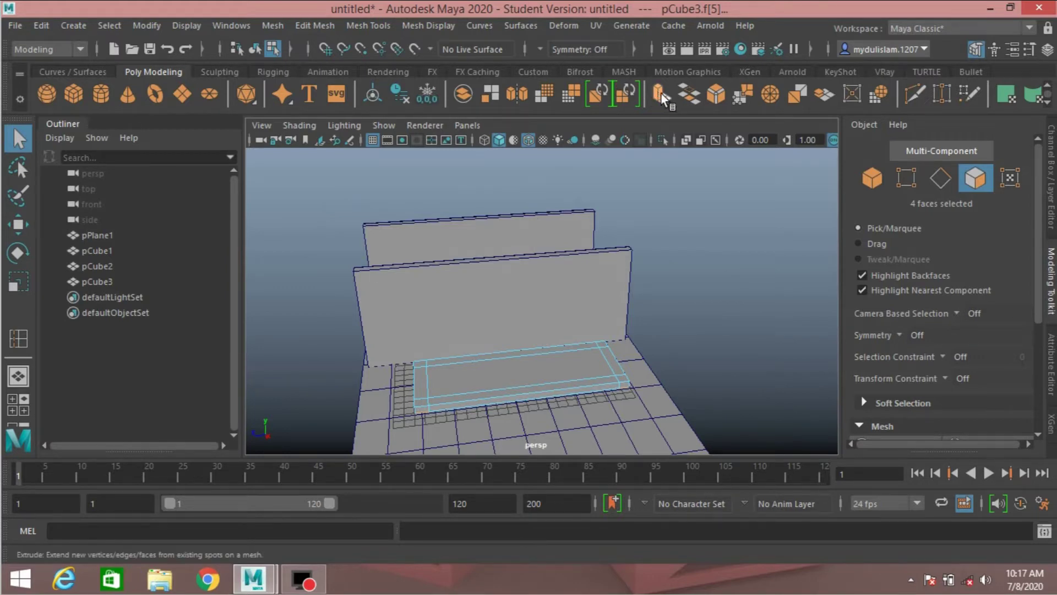
Extrude the four corner faces 4.214 downward into table legs.
left_click(300, 23)
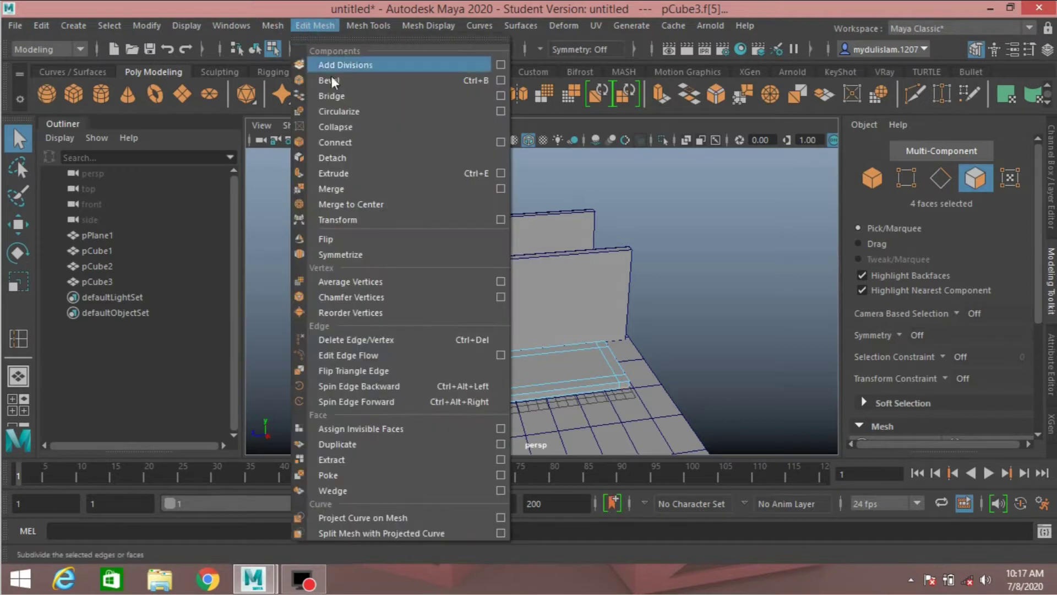
left_click(341, 172)
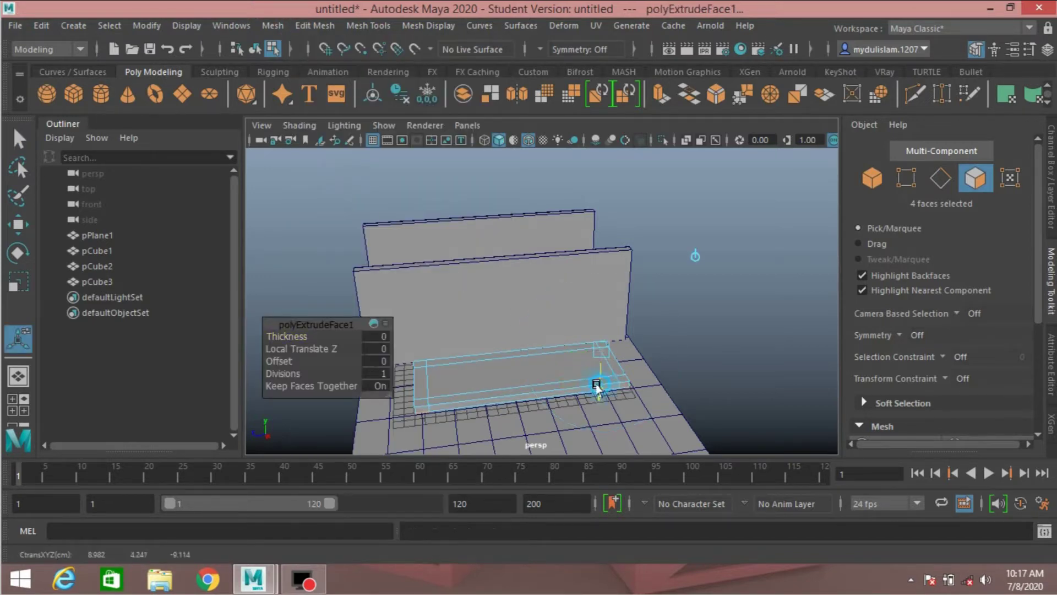
left_click_drag(597, 377, 597, 419)
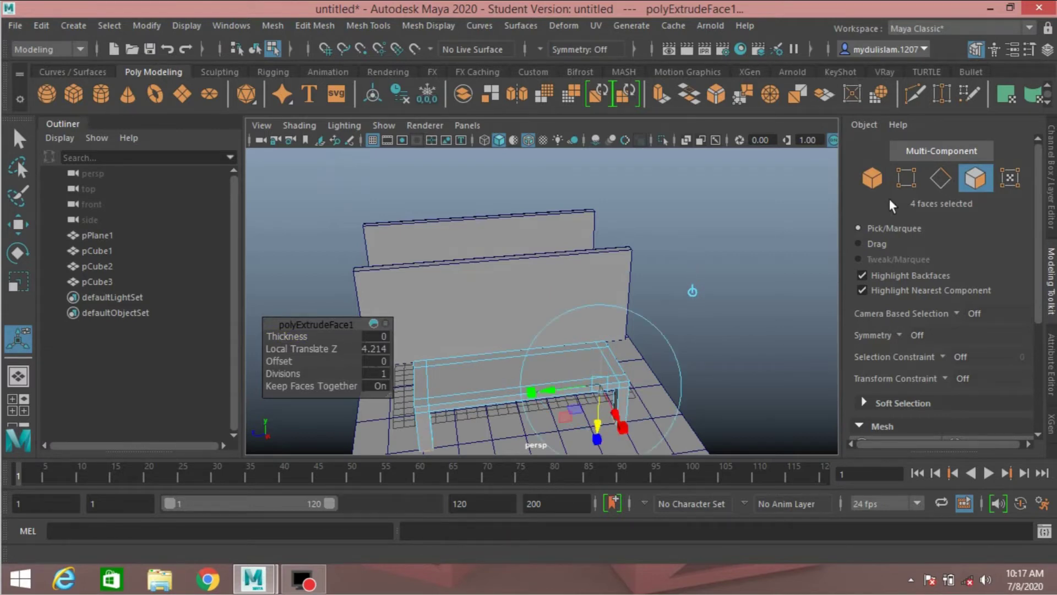
left_click(872, 178)
scroll(511, 315, "down", 3)
middle_click_drag(512, 314, 501, 273, "alt")
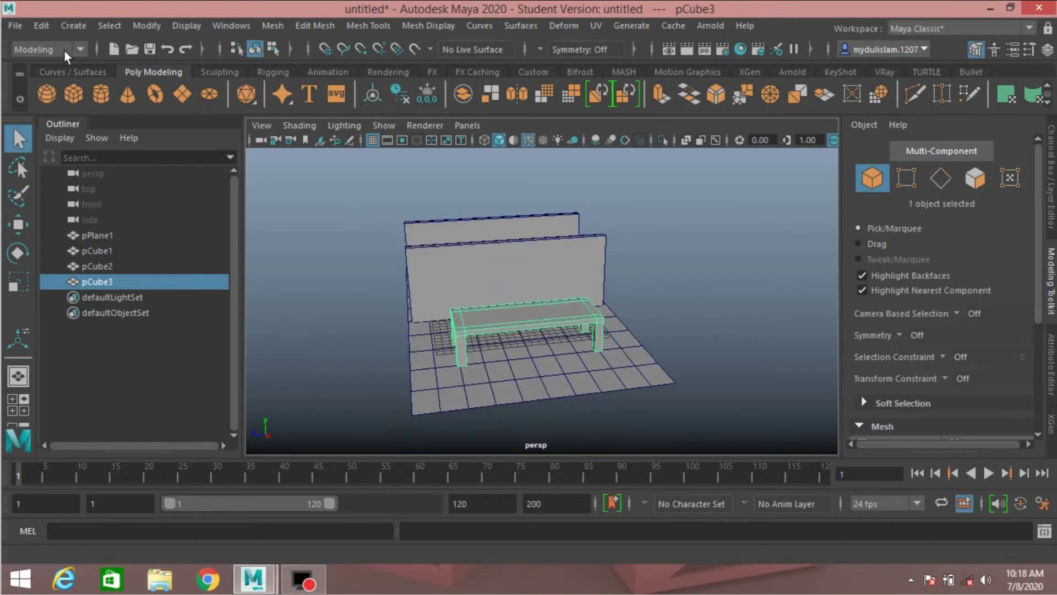
Delete the table's construction history and centre its pivot.
left_click(46, 25)
left_click(214, 207)
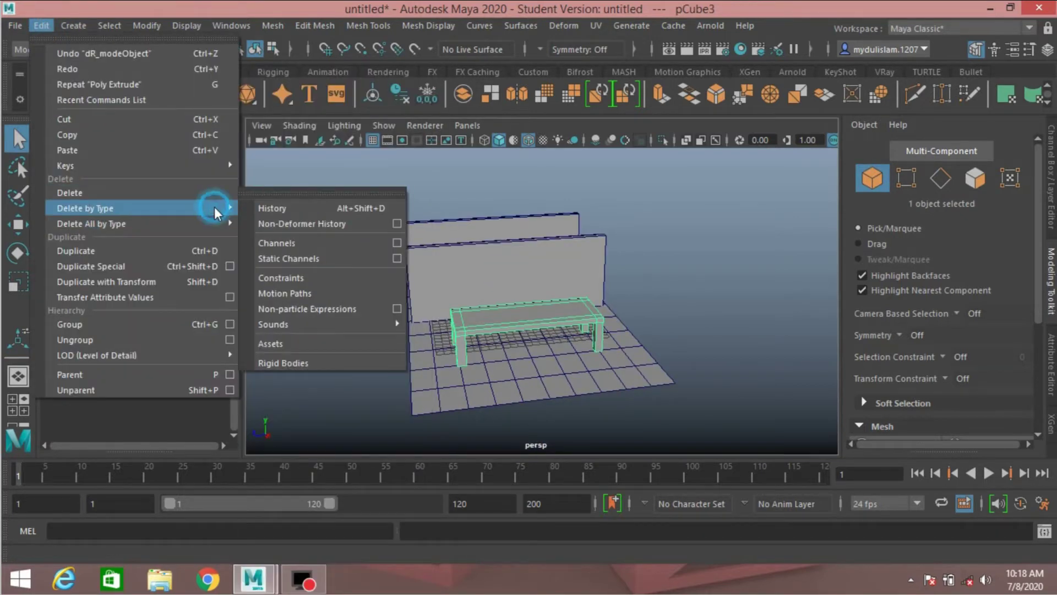
left_click(261, 208)
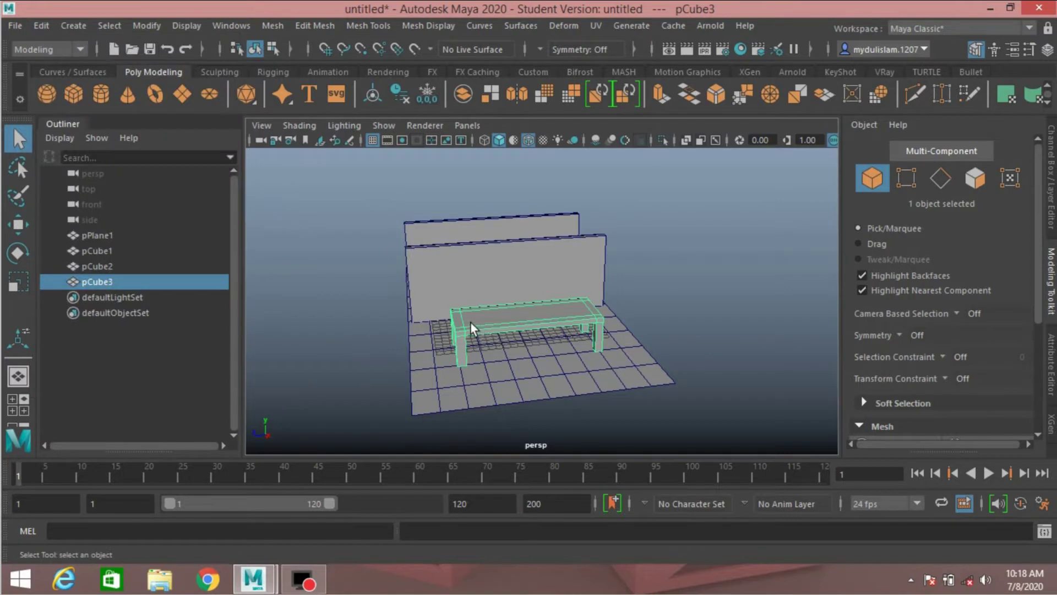
left_click_drag(455, 313, 478, 307, "alt")
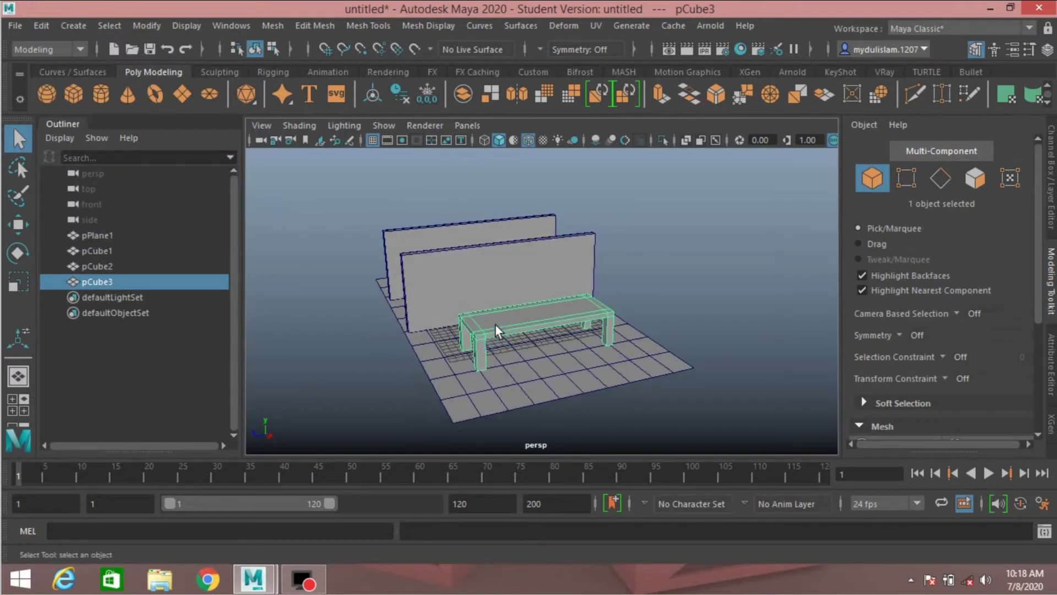
left_click(137, 23)
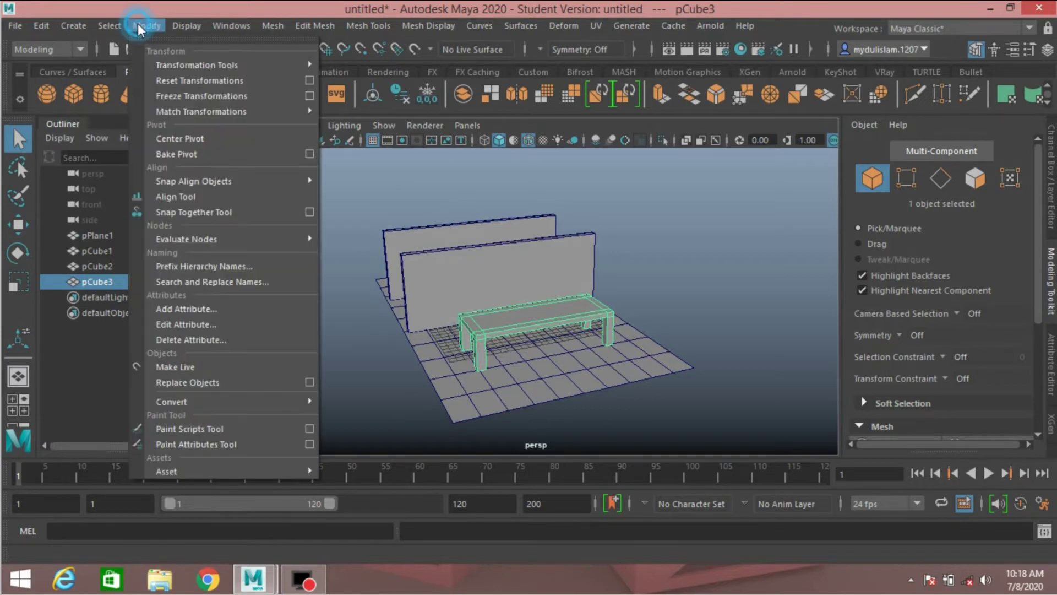
left_click(187, 137)
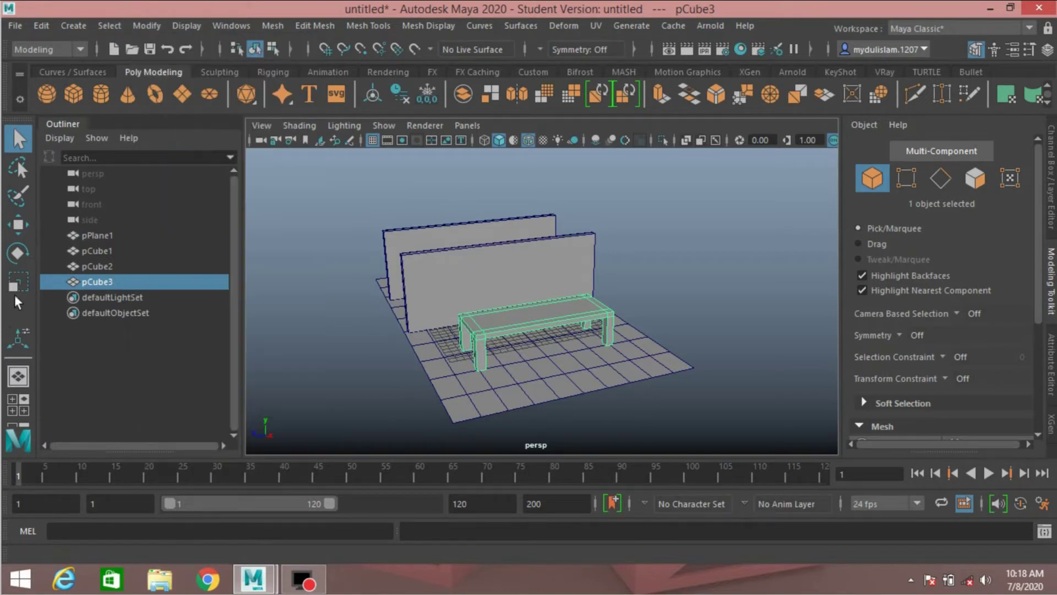
Shrink the table slightly and lower it to Y 2.041 so it rests on the floor.
left_click(16, 283)
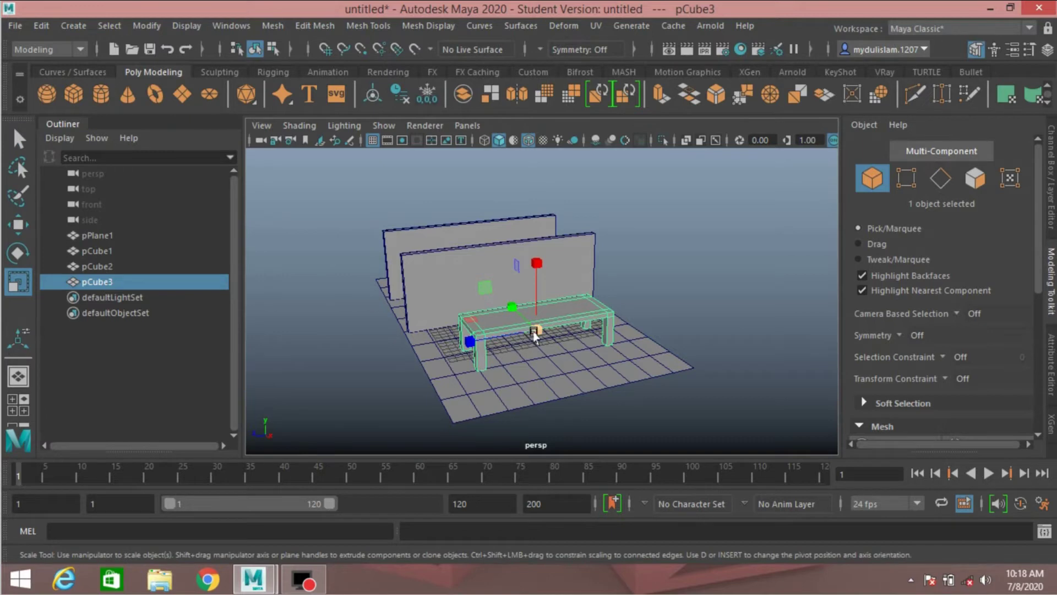
left_click_drag(534, 334, 163, 320)
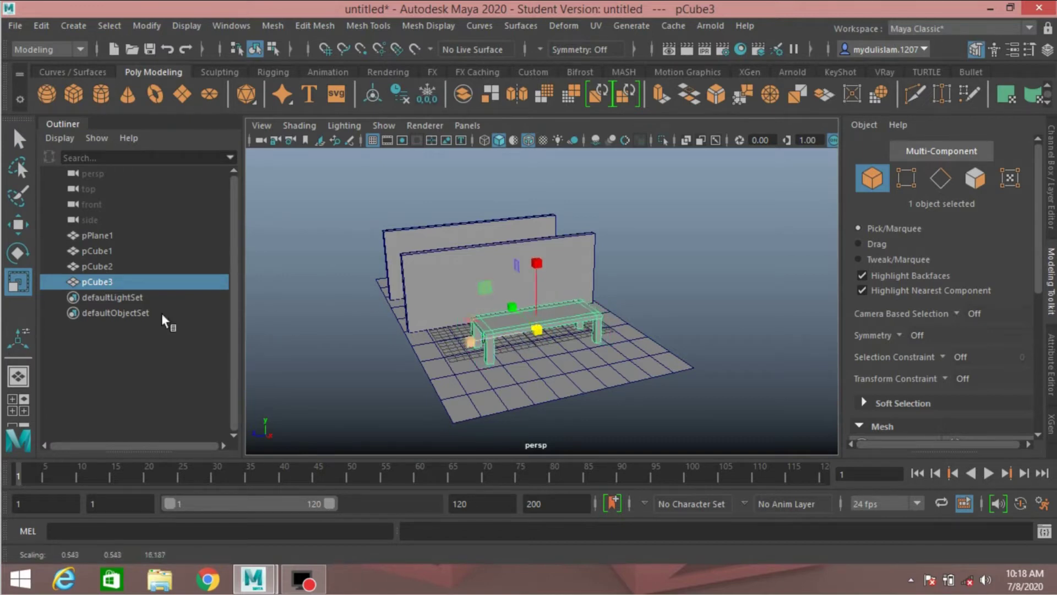
left_click(18, 225)
left_click(537, 263)
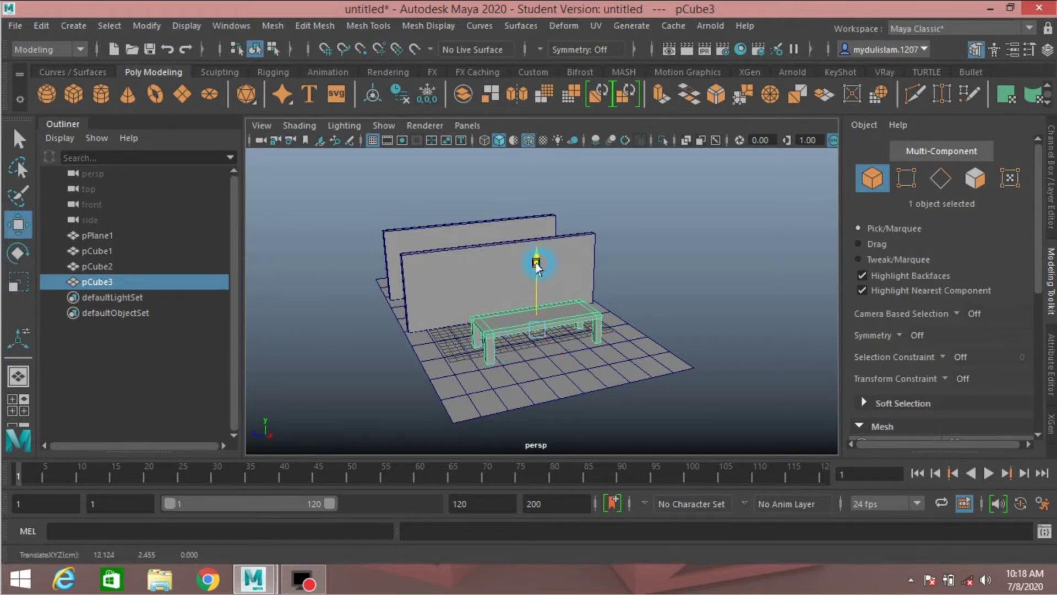
left_click_drag(535, 265, 537, 269)
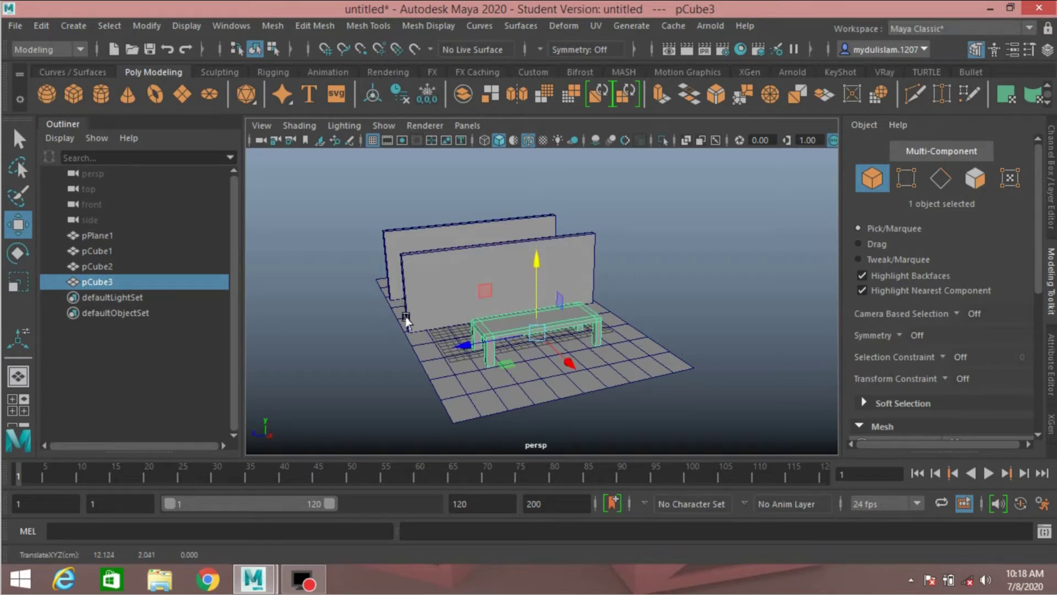
scroll(408, 314, "up", 5)
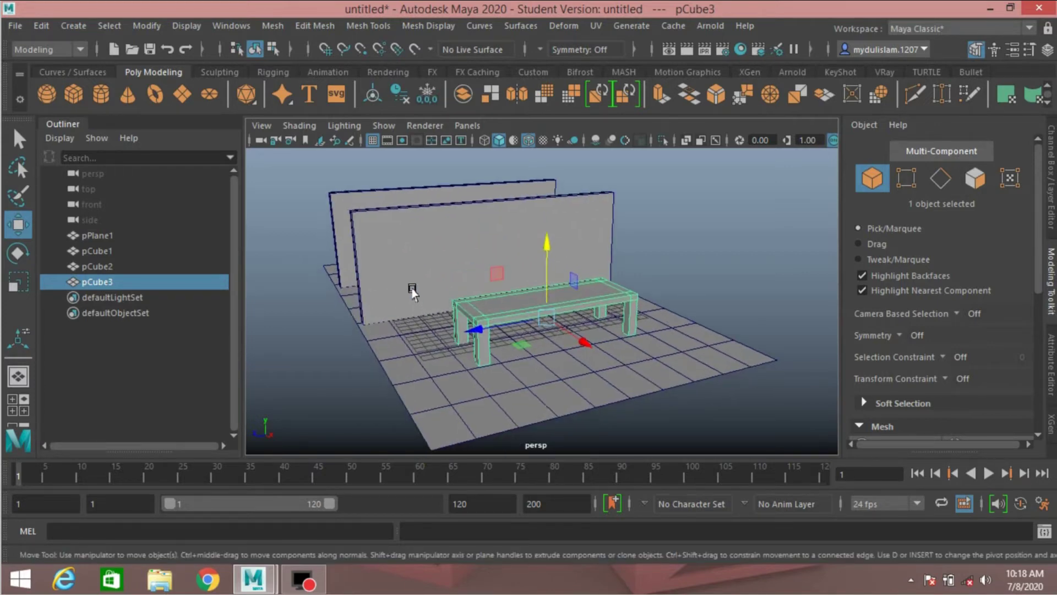
left_click_drag(412, 292, 443, 308, "alt")
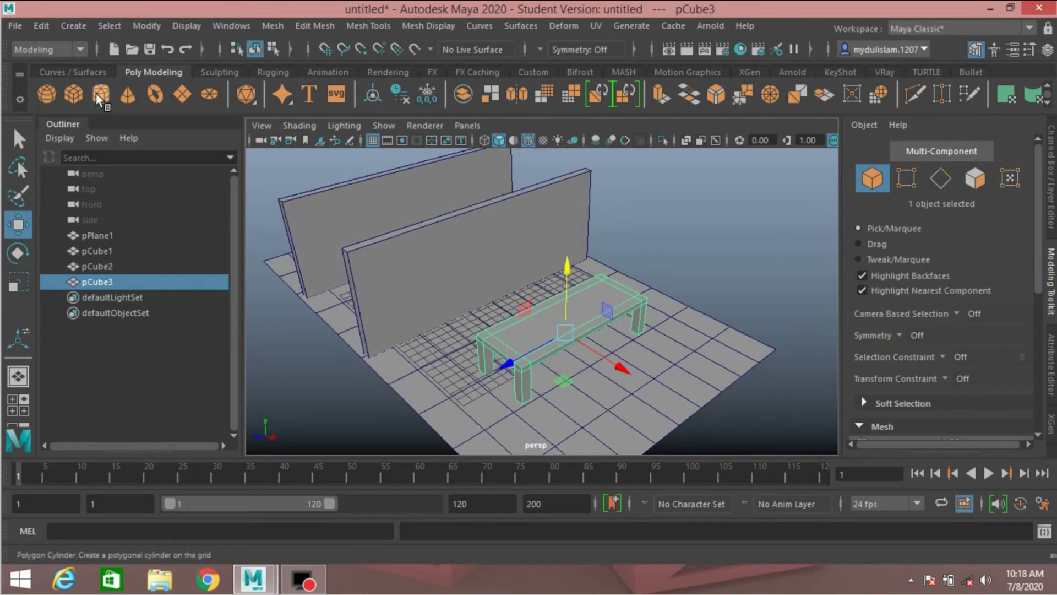
Add a polygon sphere, raise it against the front wall and scale it to about 2.075.
left_click(47, 95)
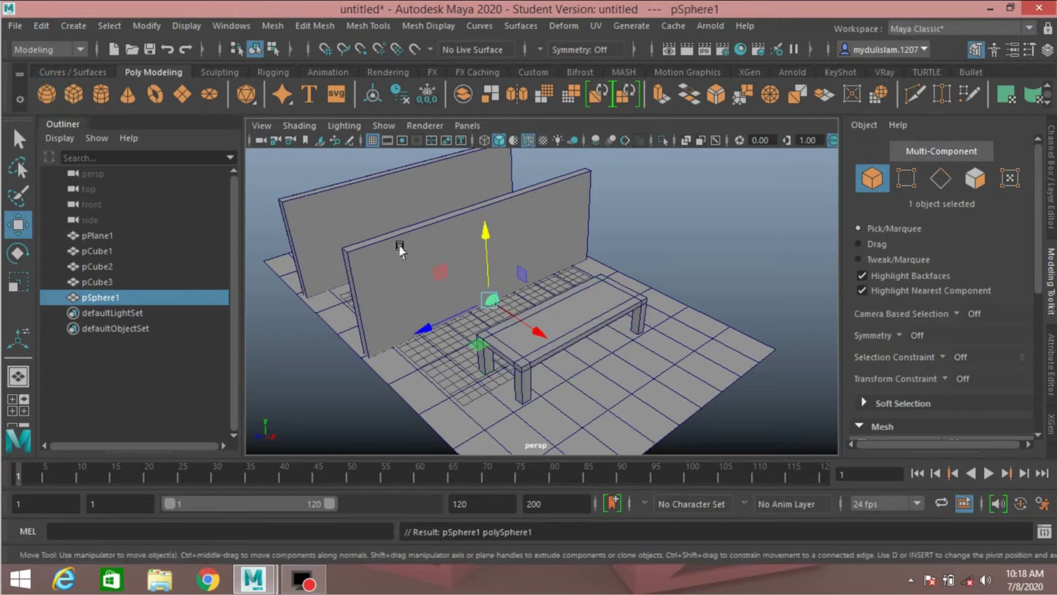
left_click_drag(485, 250, 483, 204)
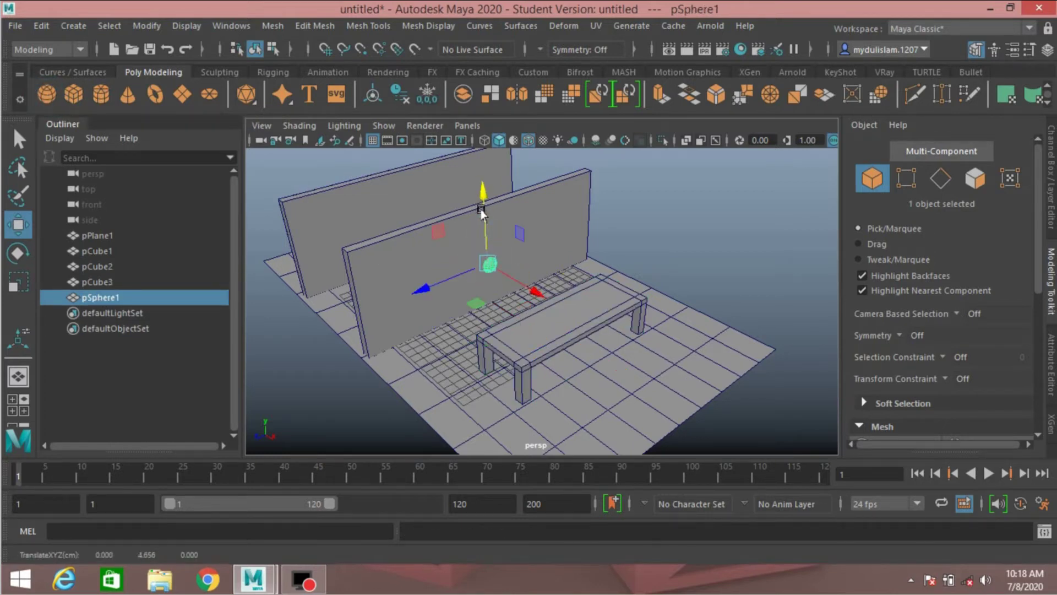
left_click_drag(654, 275, 597, 302, "alt")
scroll(596, 301, "up", 5)
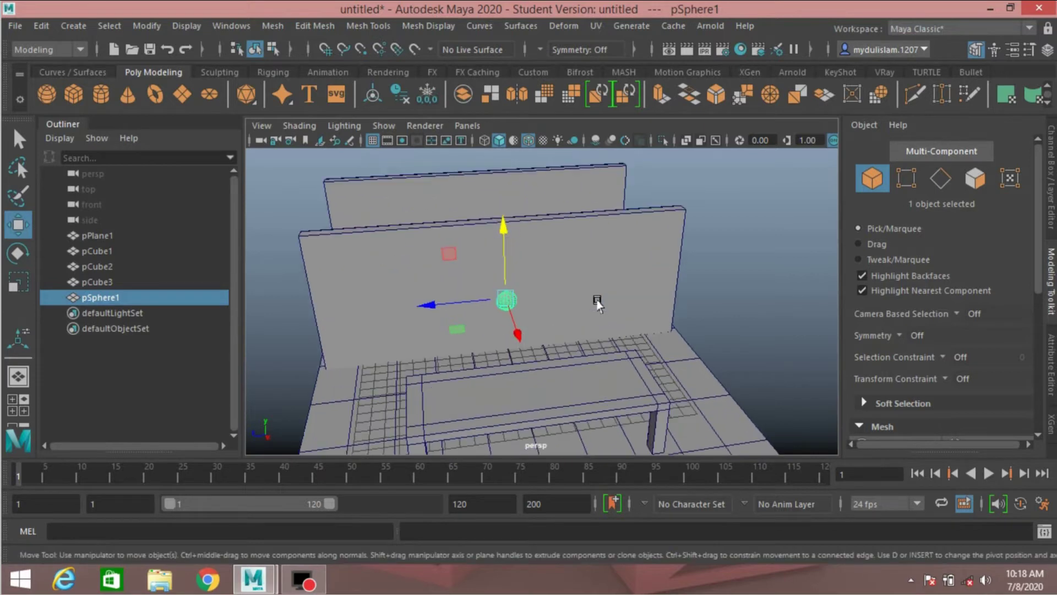
key("r")
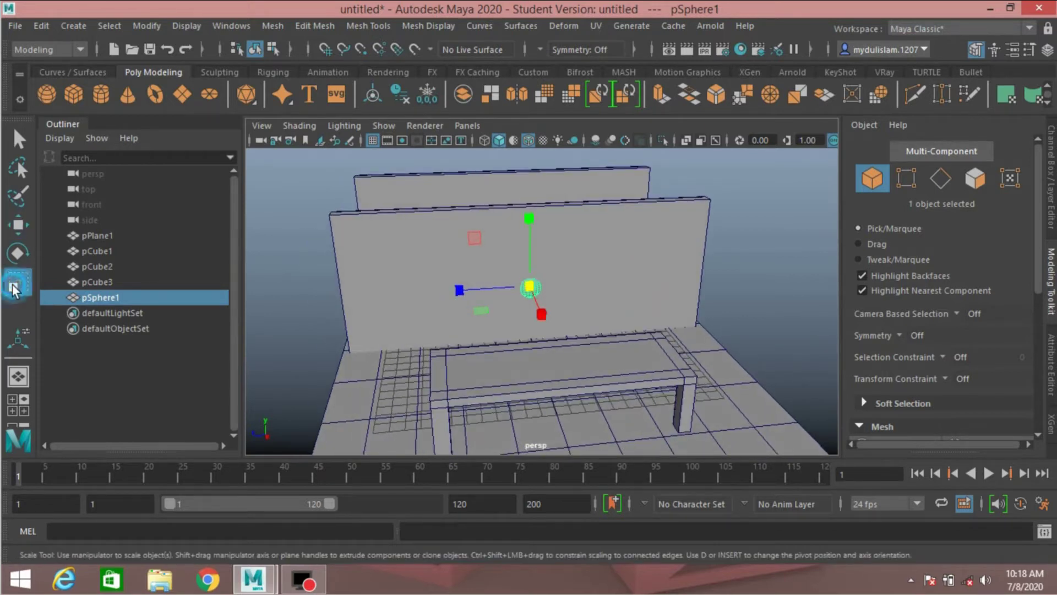
left_click_drag(526, 285, 548, 299)
left_click_drag(445, 310, 428, 266, "alt")
Duplicate the sphere to create pSphere2.
key("w")
left_click_drag(528, 311, 495, 319, "alt")
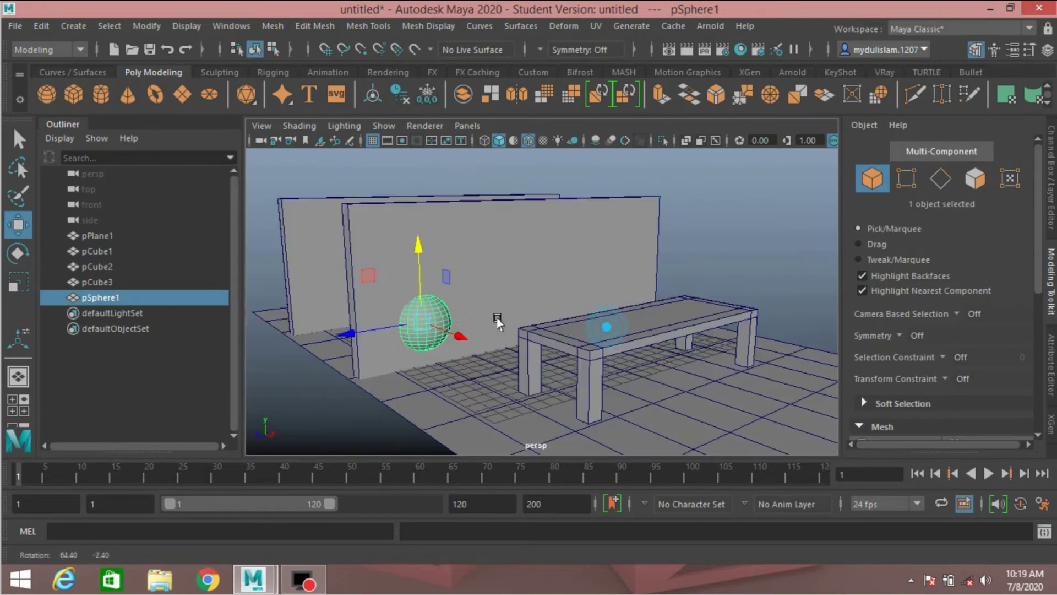
left_click(18, 284)
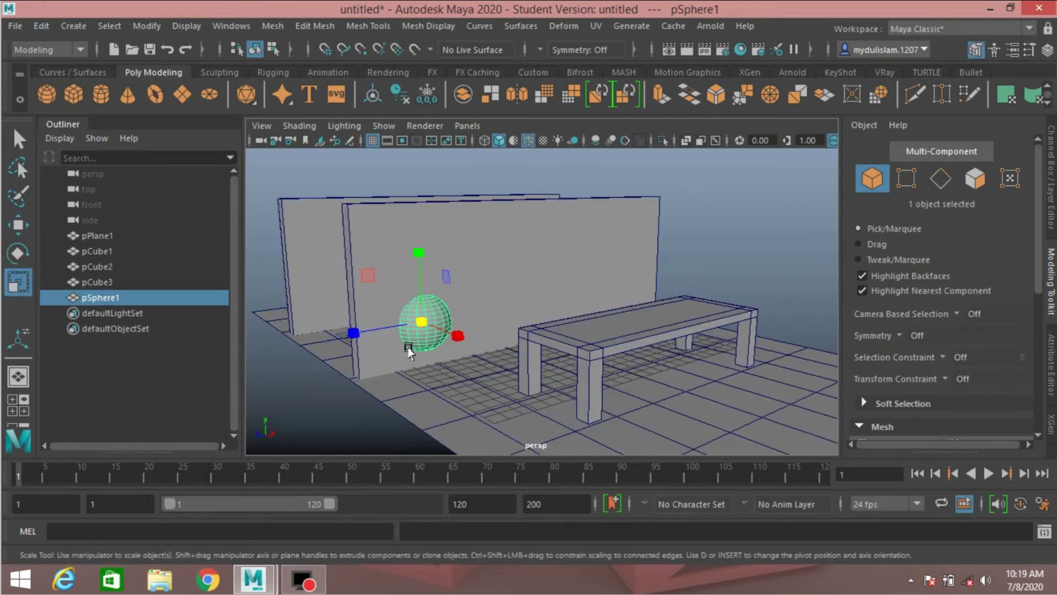
left_click_drag(415, 349, 457, 319, "alt")
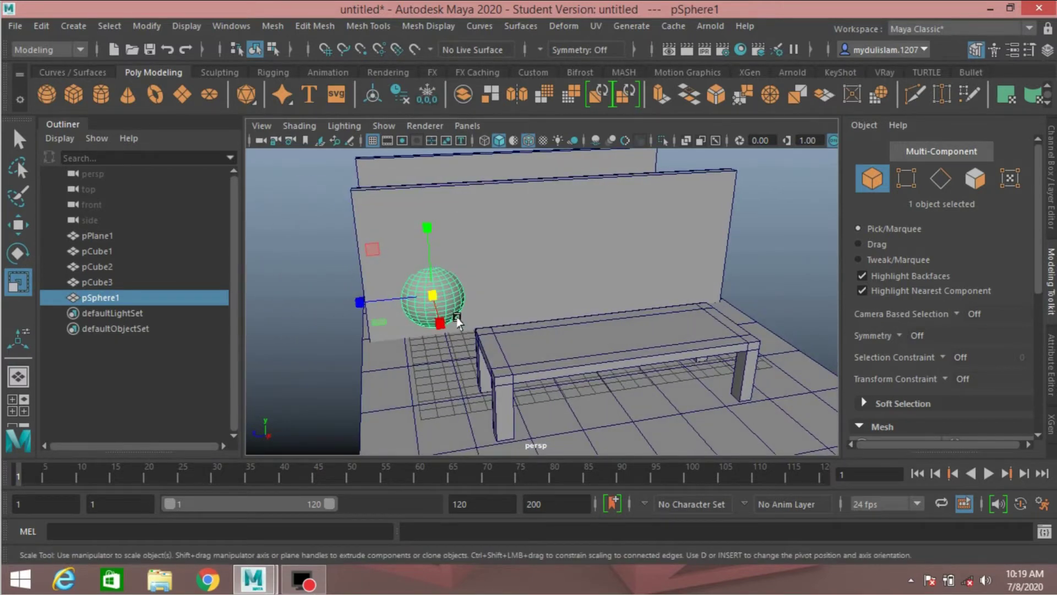
key("ctrl+d")
Raise the copied sphere above the first one and select both spheres.
key("w")
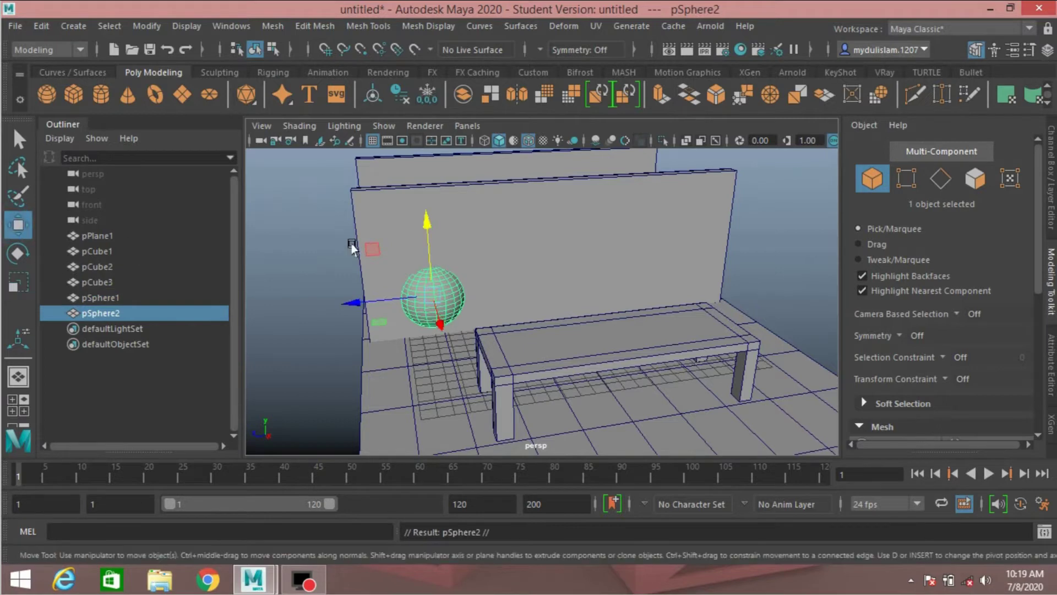
left_click_drag(434, 220, 423, 149)
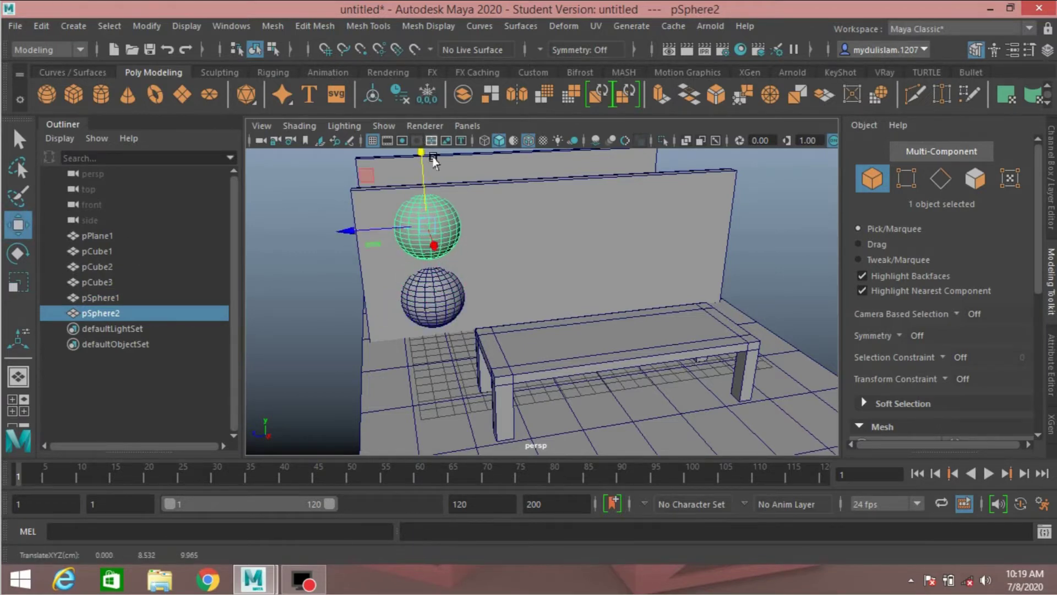
left_click(418, 307, "shift")
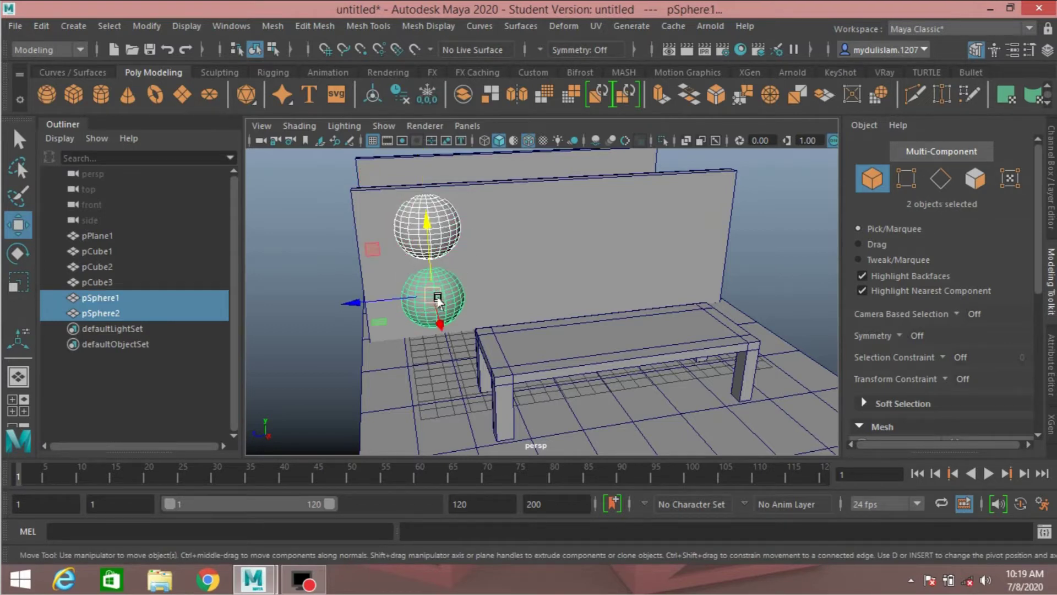
Copy the sphere pair rightward three times, making two rows of four.
key("ctrl+d")
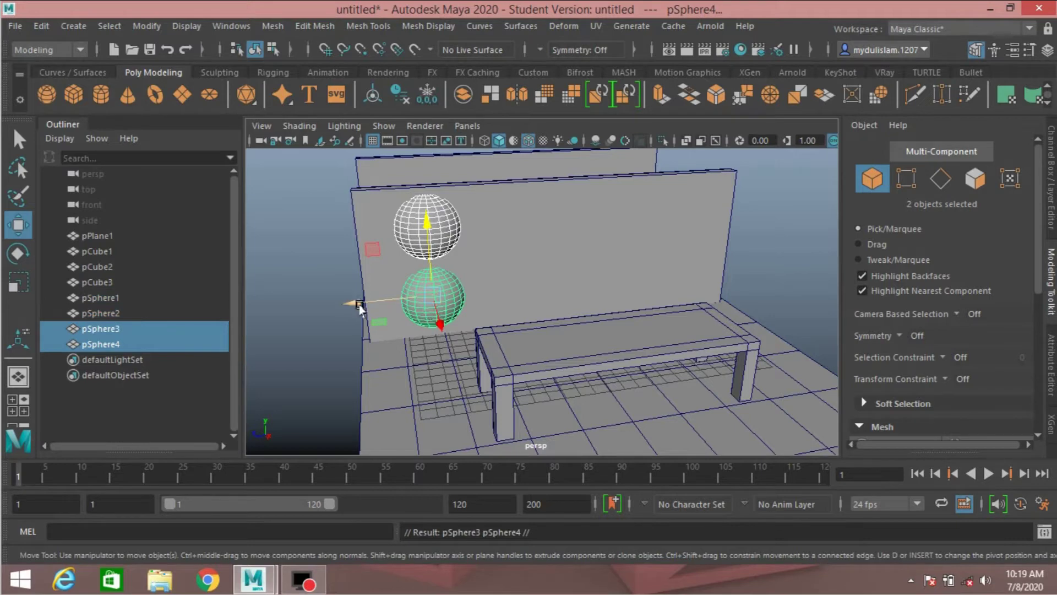
left_click_drag(354, 302, 458, 316)
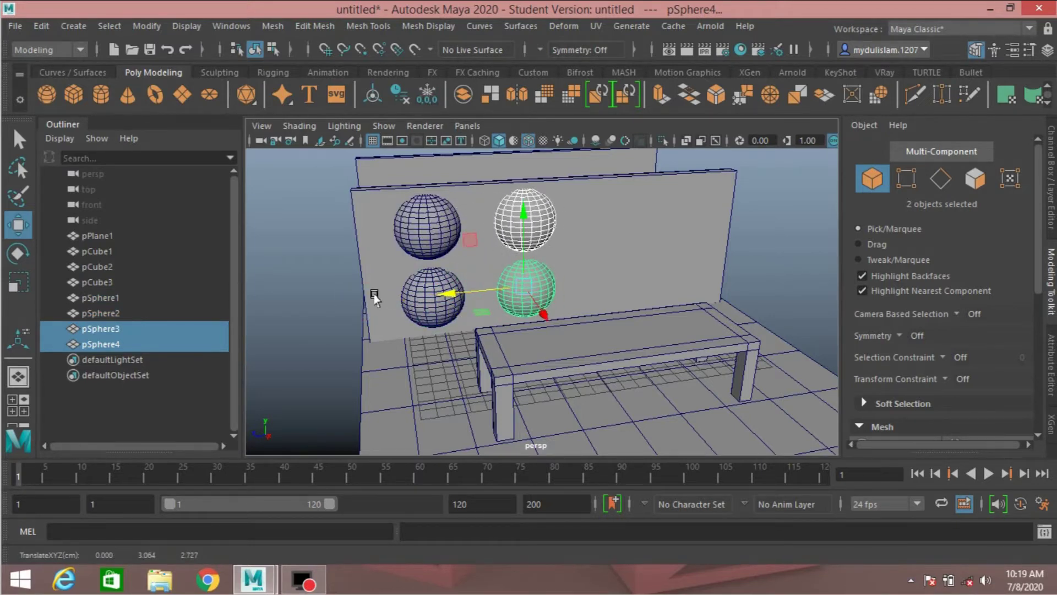
key("shift+d")
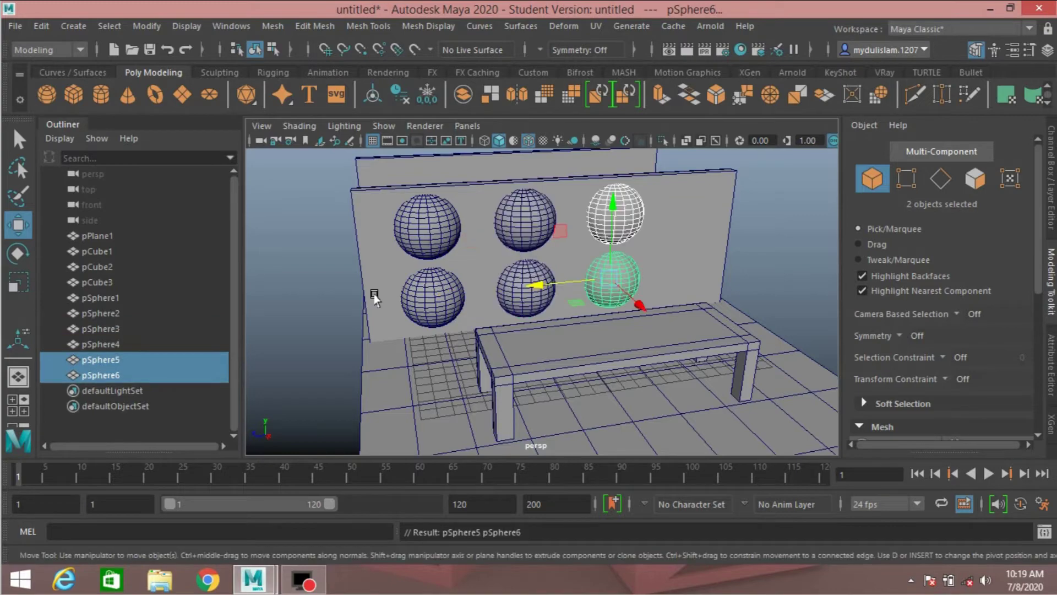
key("shift+d")
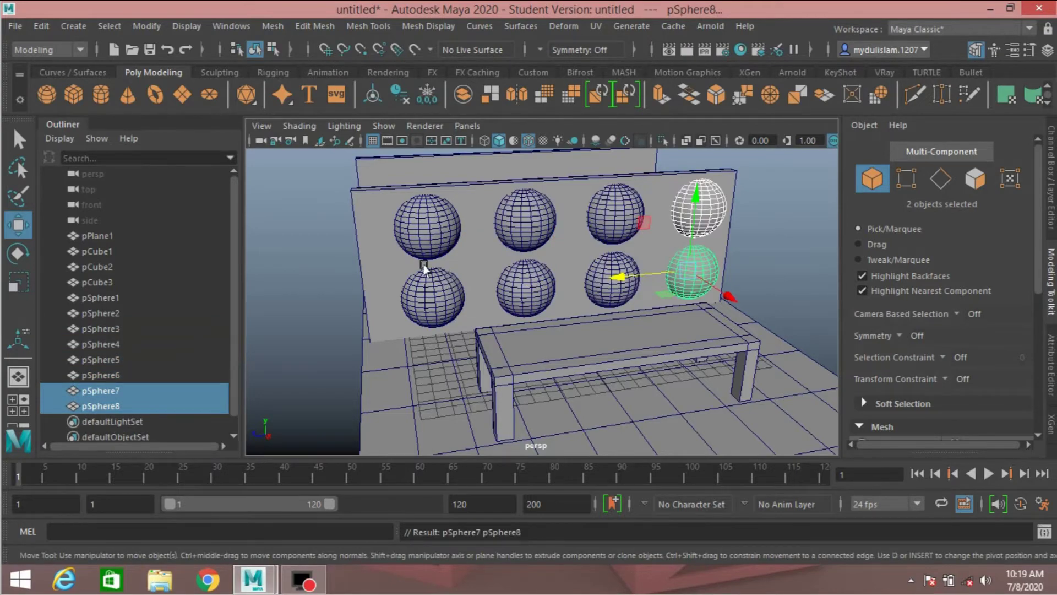
left_click_drag(425, 267, 391, 242, "alt")
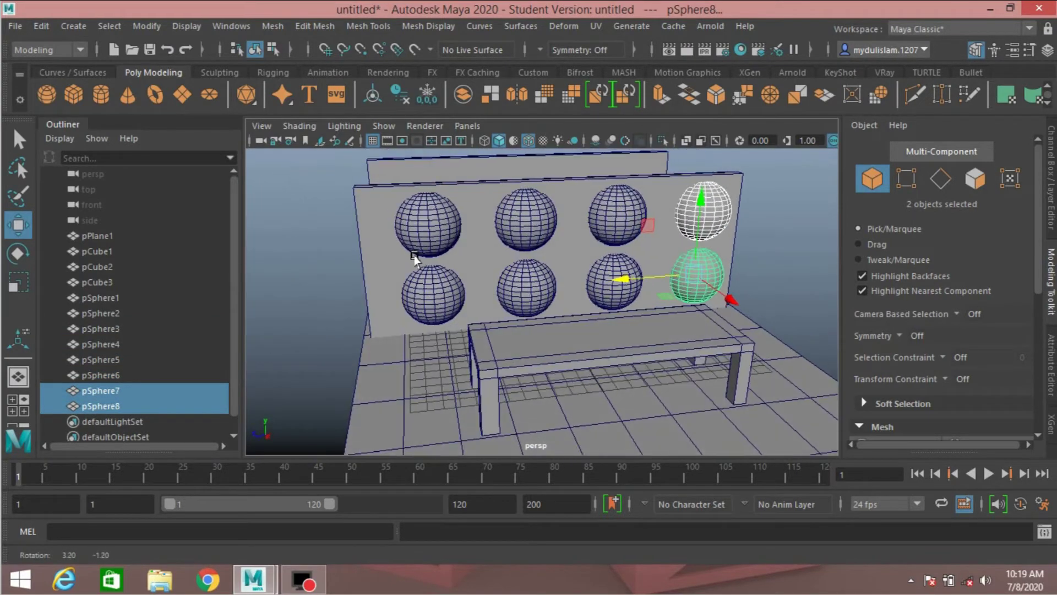
left_click(370, 228)
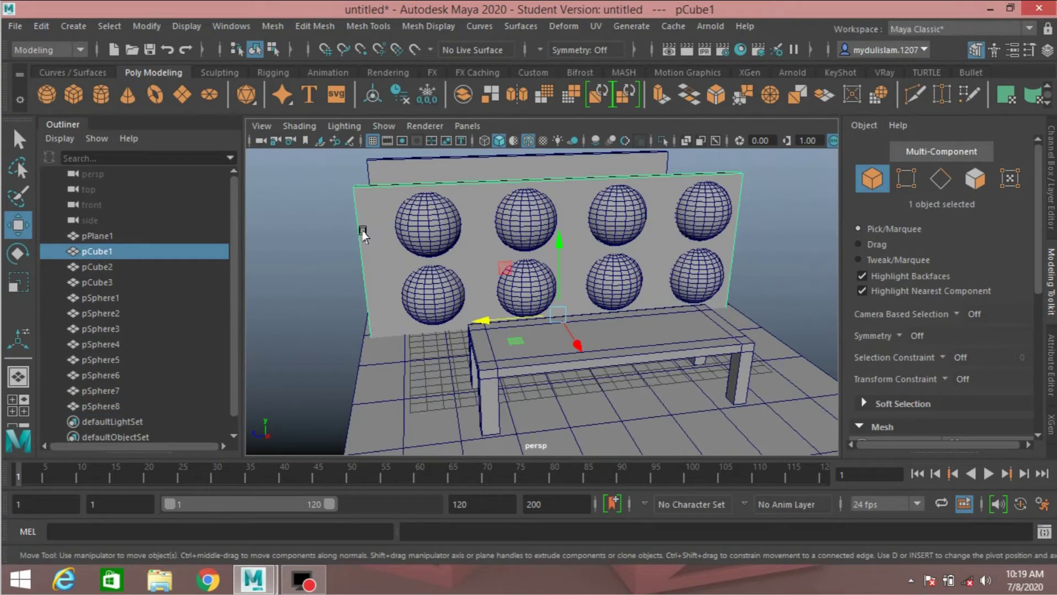
Rename the front wall pCube1 to wall_1 in the Outliner.
left_click_drag(325, 246, 369, 247, "alt")
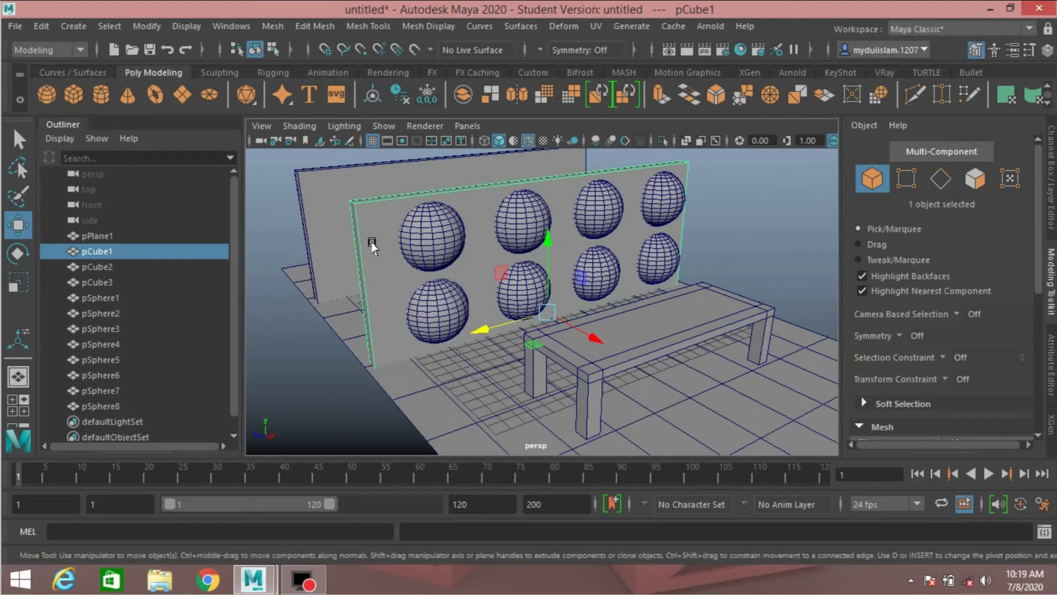
double_click(124, 252)
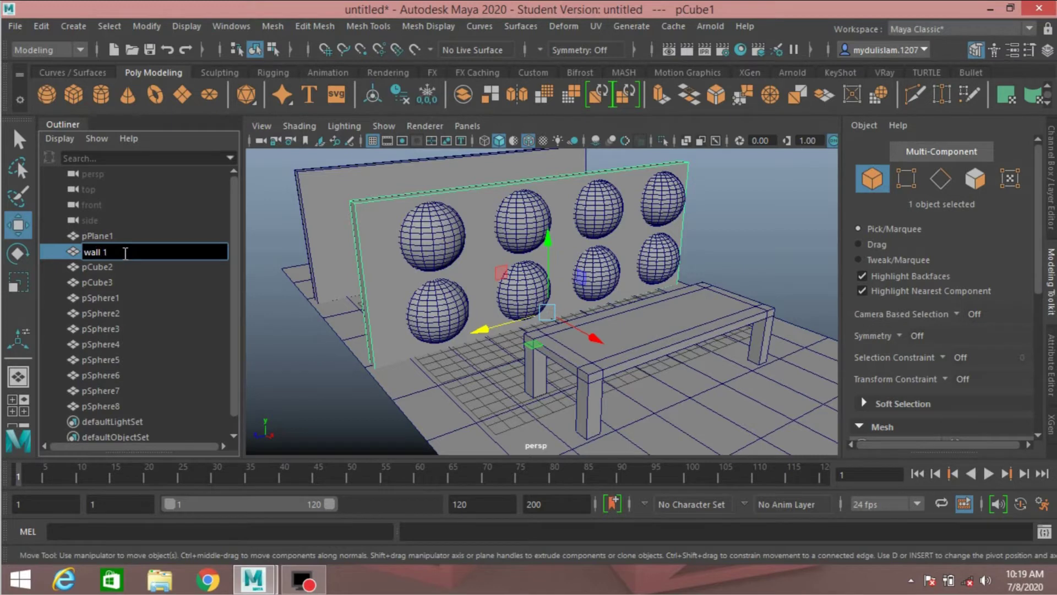
key("Return")
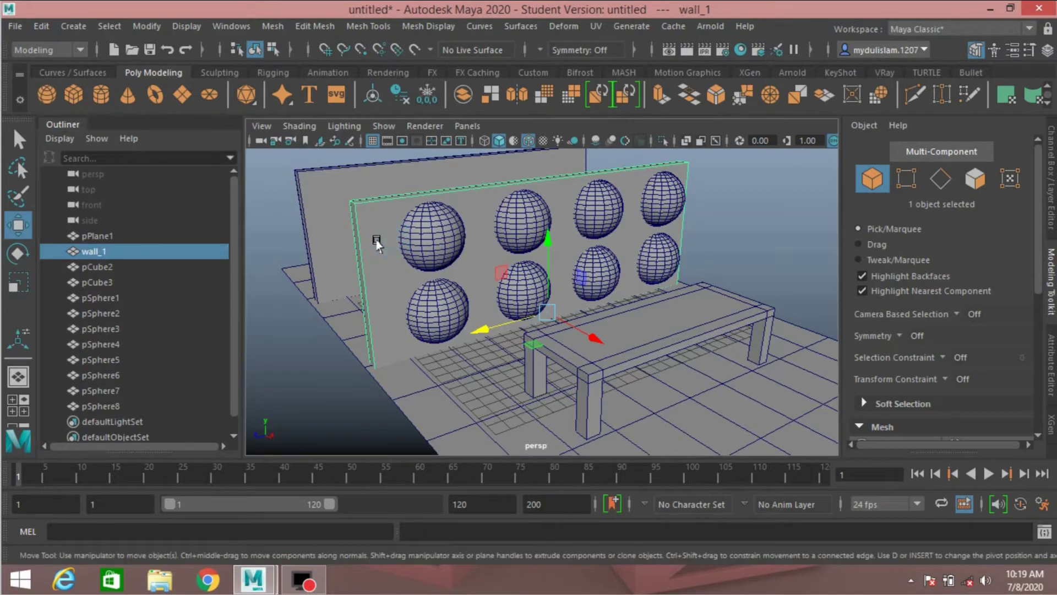
Add all eight spheres to the selection after the wall.
left_click(434, 249, "shift")
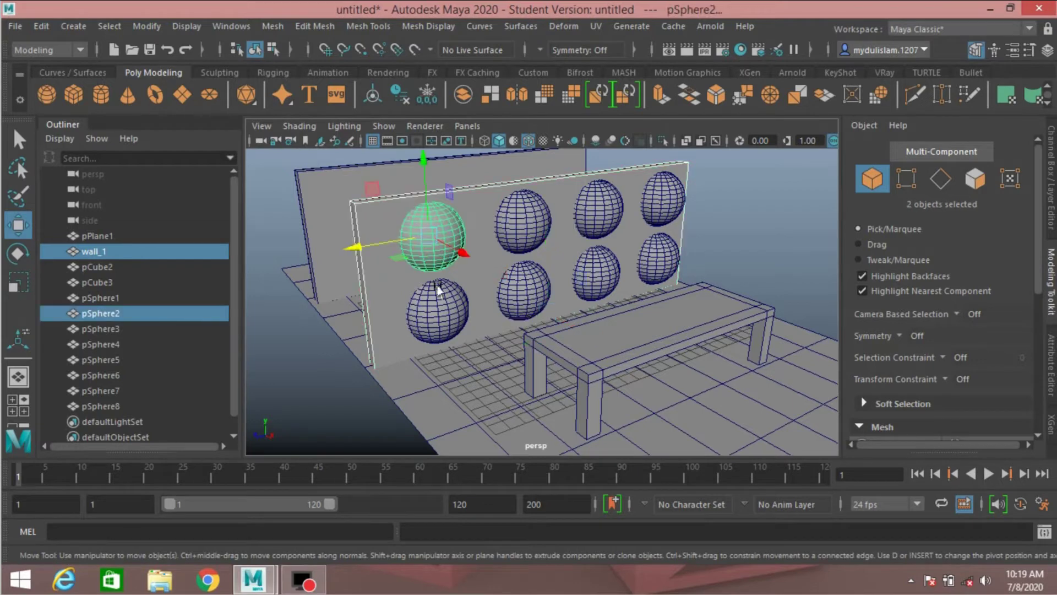
left_click(432, 324, "shift")
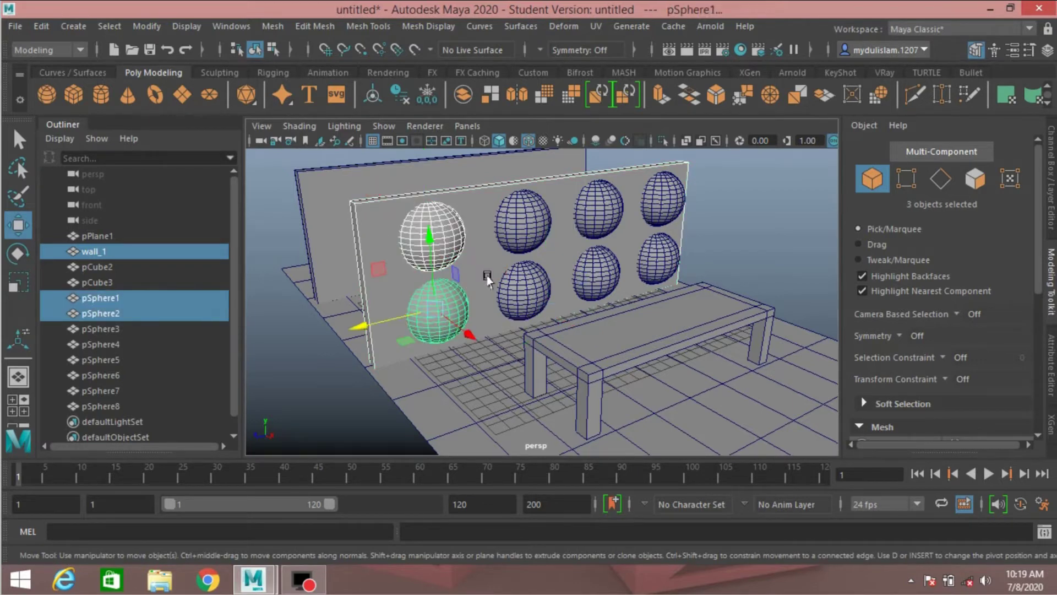
left_click(521, 222, "shift")
left_click(523, 291, "shift")
left_click(598, 212, "shift")
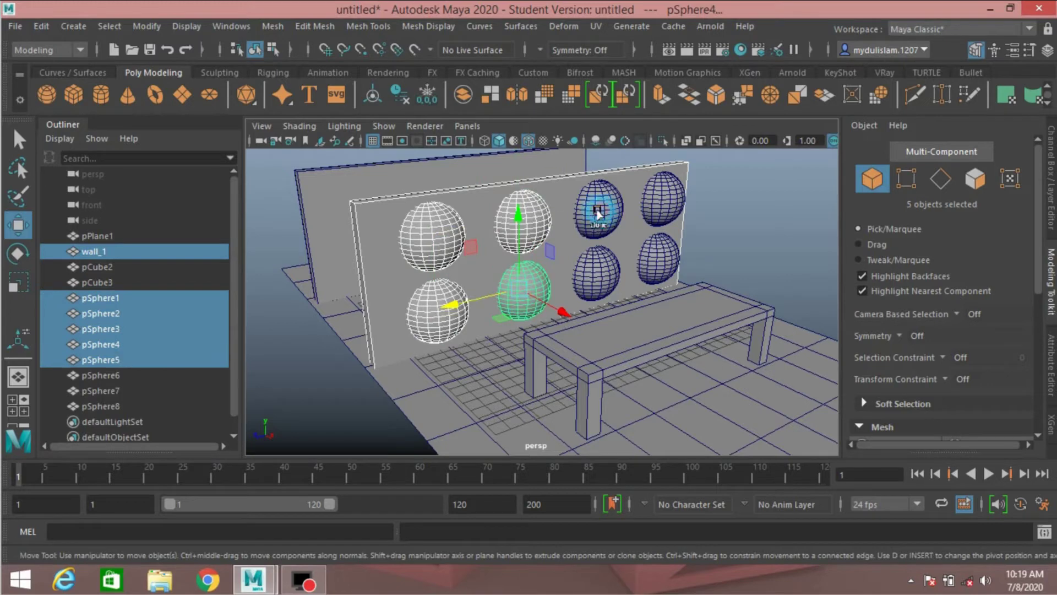
left_click(599, 290, "shift")
left_click(664, 196, "shift")
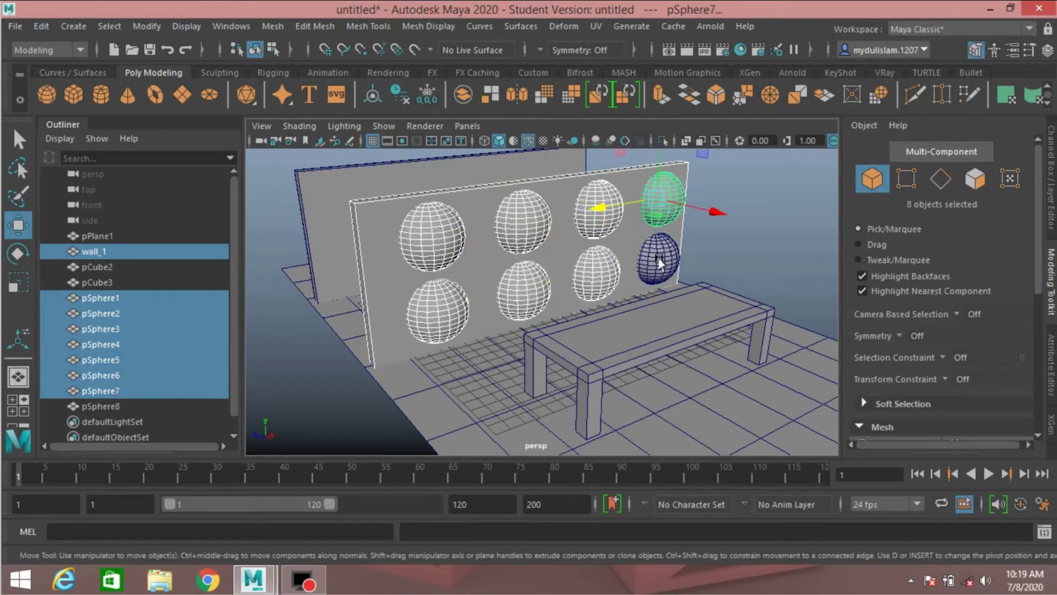
left_click(658, 258, "shift")
Boolean Difference the spheres from the wall, producing wall_2 with eight round holes.
left_click(268, 26)
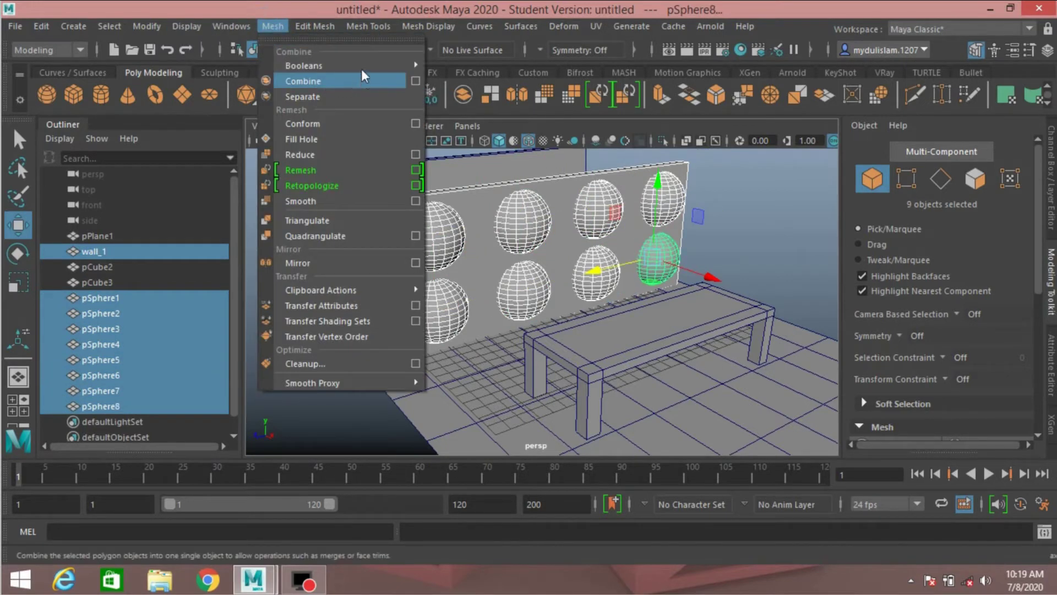
mouse_move(391, 65)
left_click(446, 79)
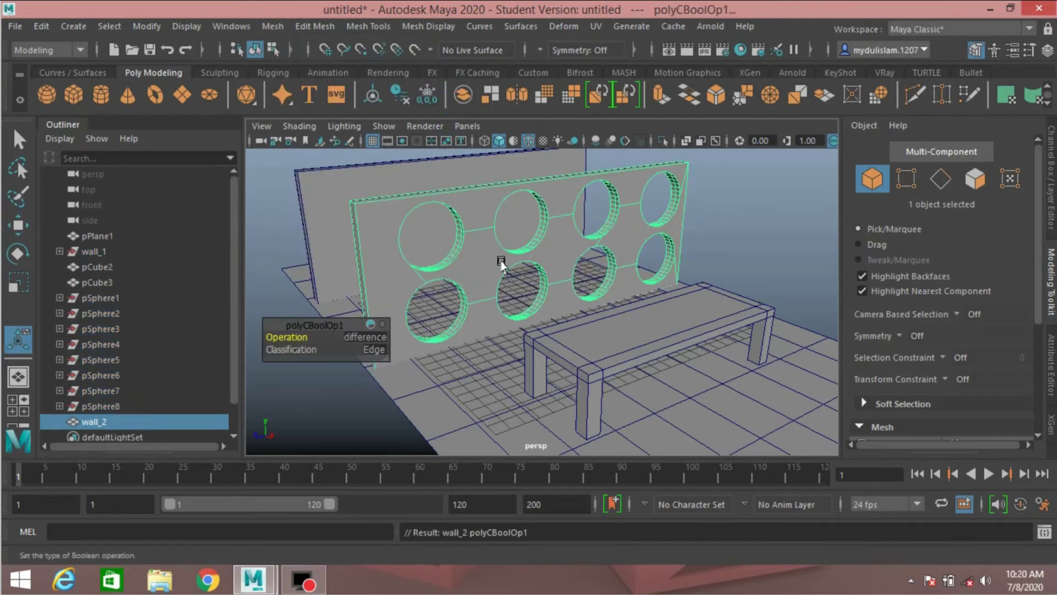
mouse_move(501, 264)
left_mouse_down("alt")
mouse_move(545, 266)
mouse_move(467, 273)
mouse_move(467, 260)
mouse_move(510, 273)
left_mouse_up("alt")
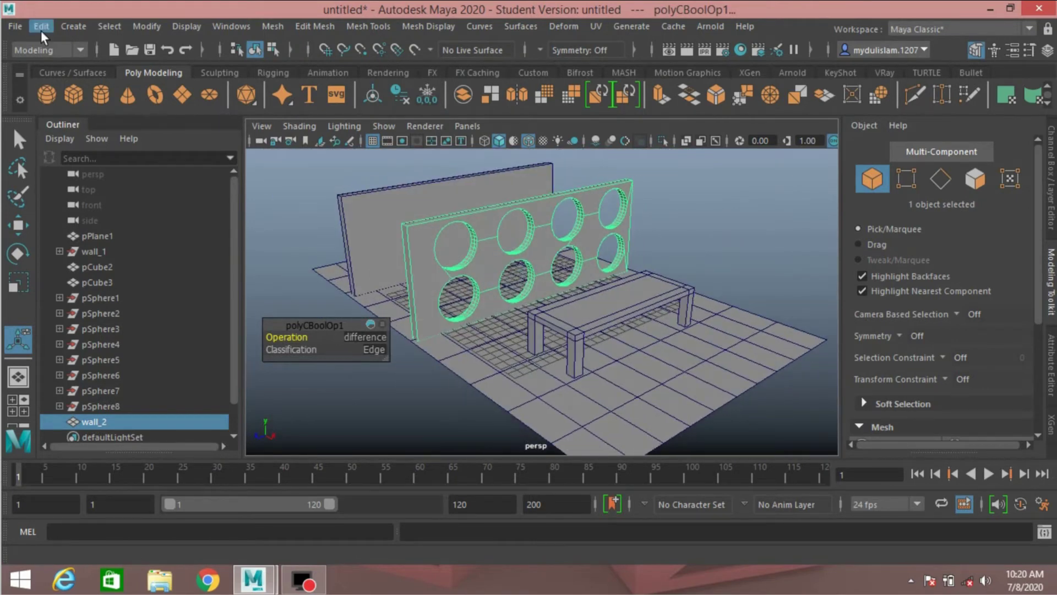
Delete history on pPlane1, pCube2, pCube3 and wall_2 via Delete by Type > History.
left_click_drag(292, 182, 778, 501)
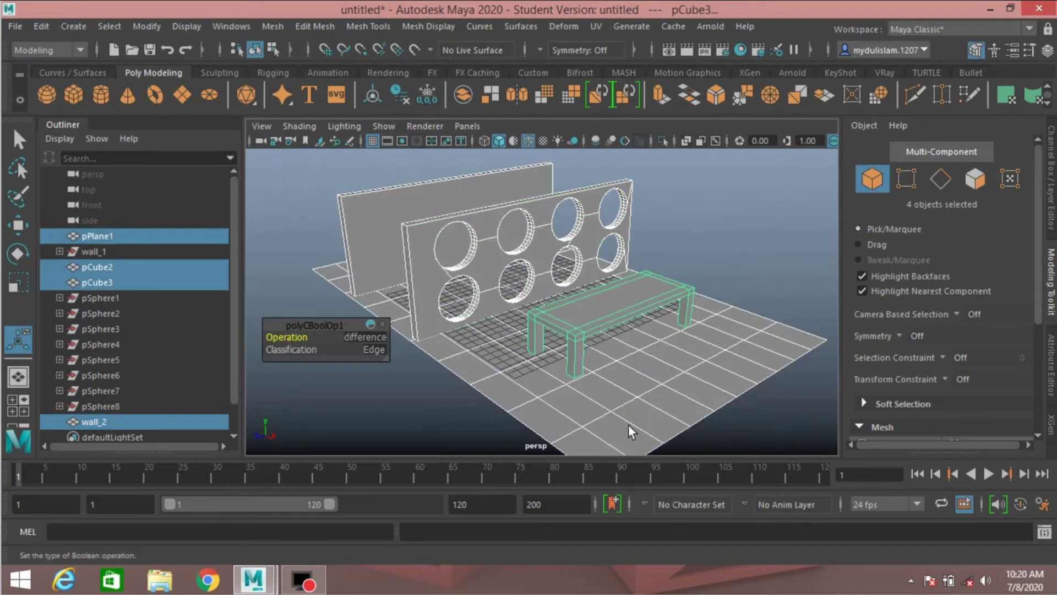
left_click(39, 26)
mouse_move(185, 210)
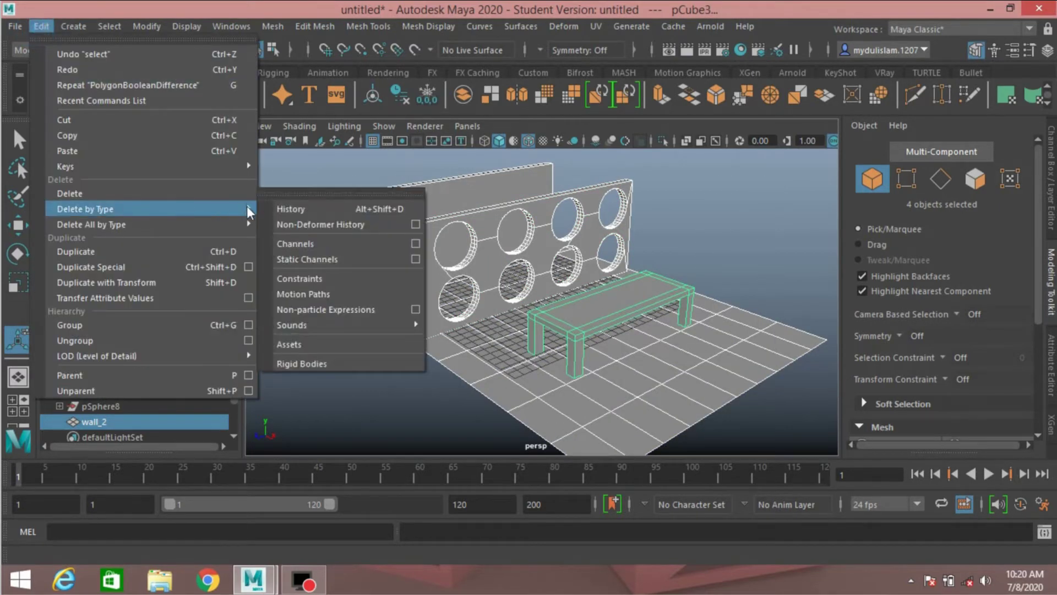
left_click(284, 208)
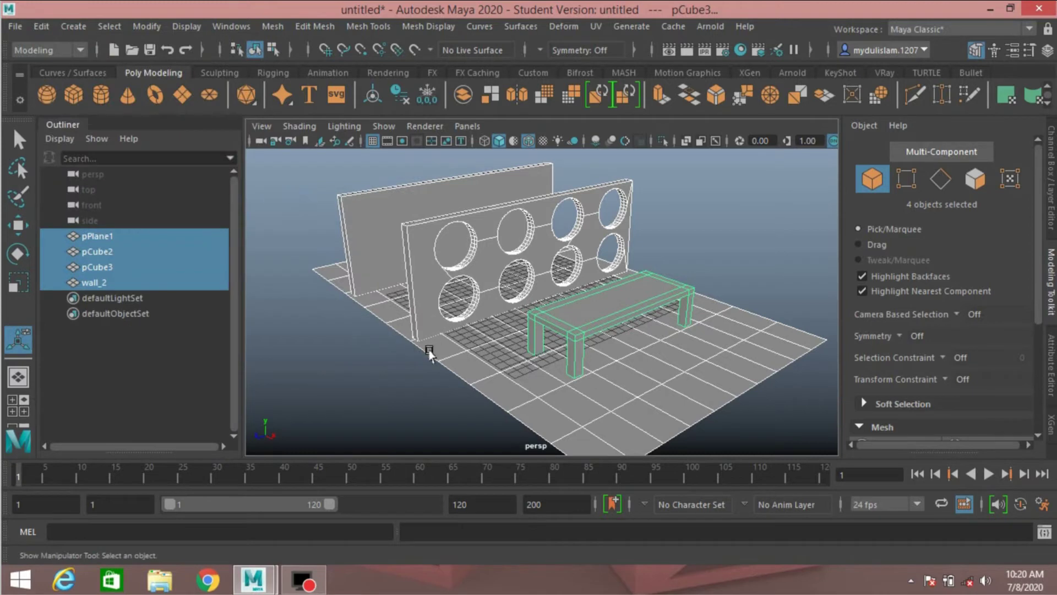
left_click_drag(429, 352, 458, 357, "alt")
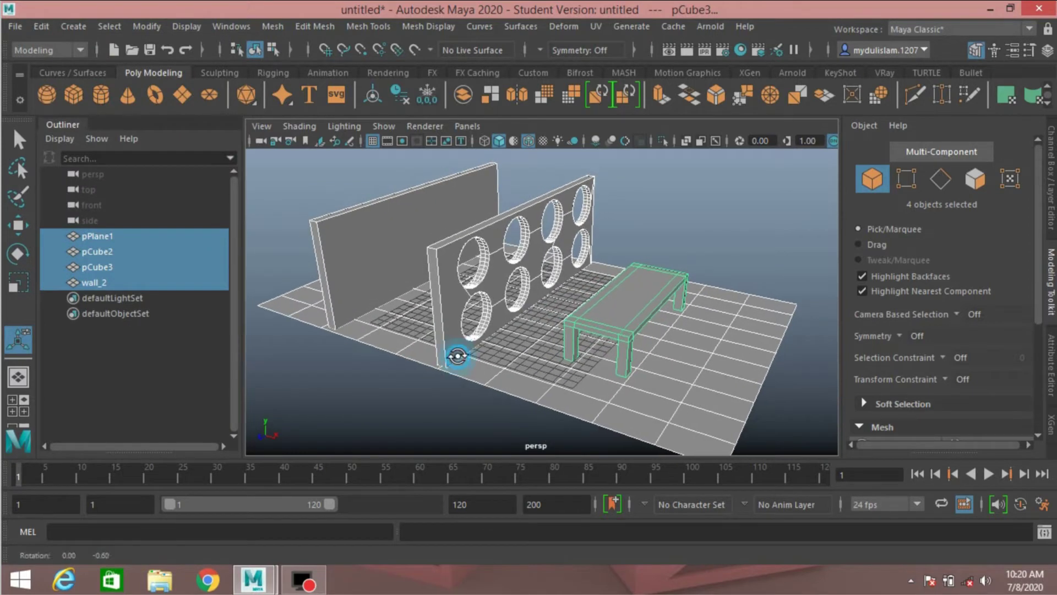
Duplicate the floor plane and lift the copy, pPlane2, to about Y 11.46 as a ceiling.
left_click(531, 379)
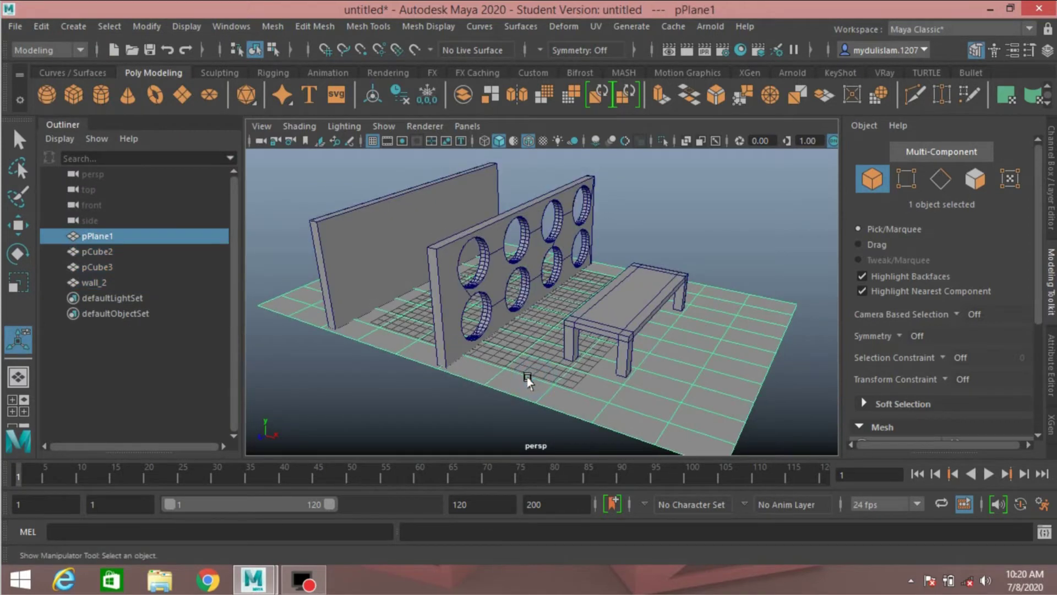
key("ctrl+d")
key("w")
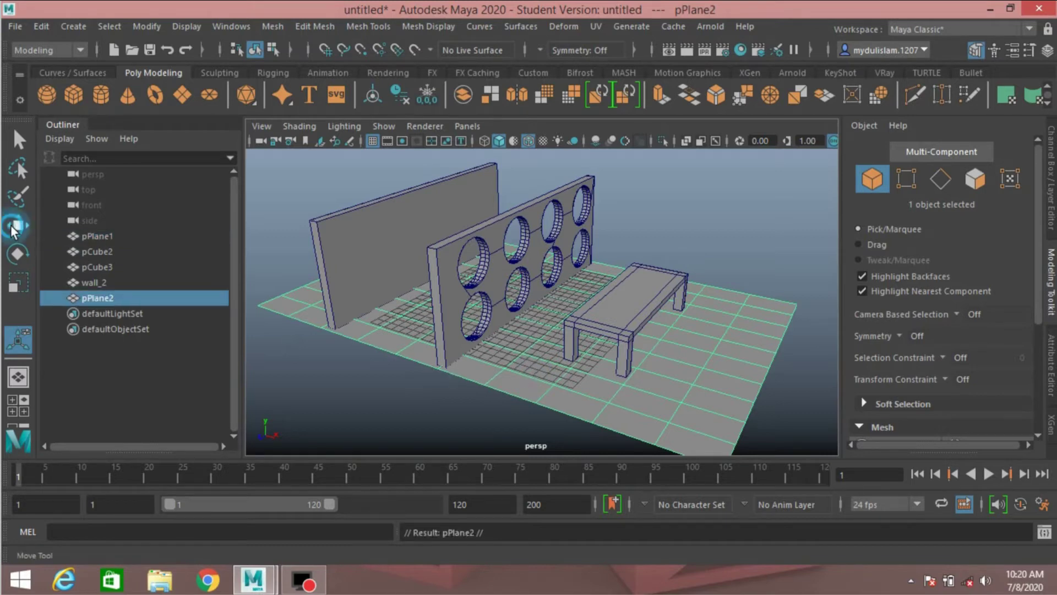
left_click_drag(525, 238, 512, 170)
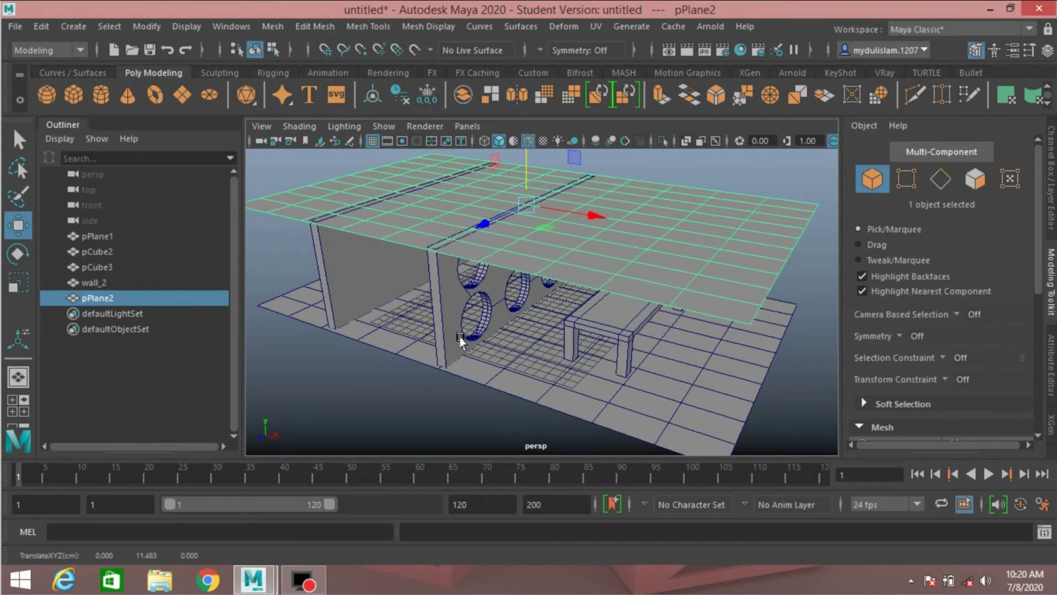
left_click_drag(460, 341, 443, 357, "alt")
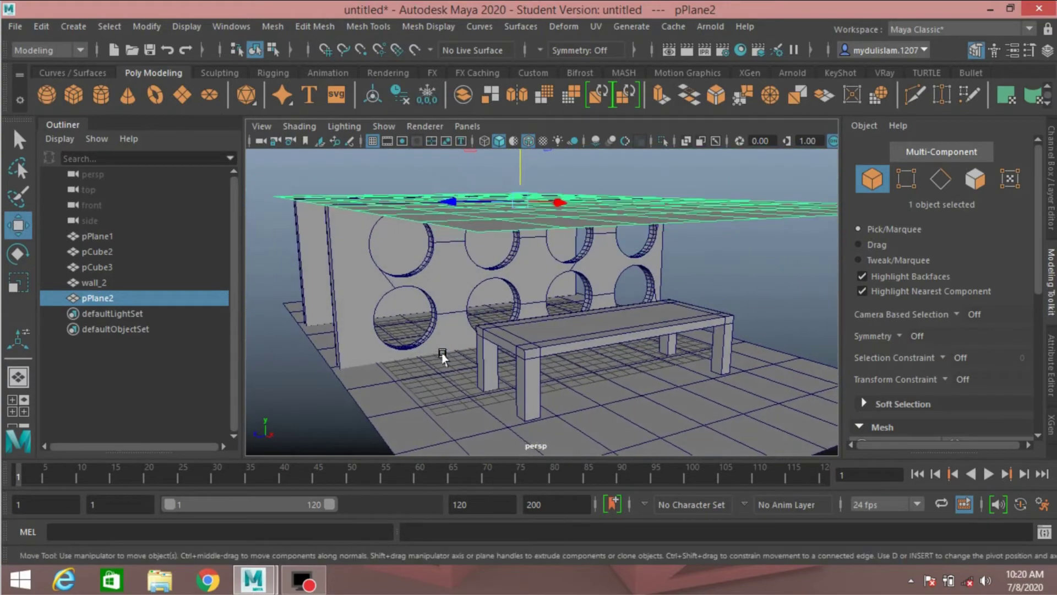
scroll(443, 357, "up", 3)
scroll(442, 350, "down", 5)
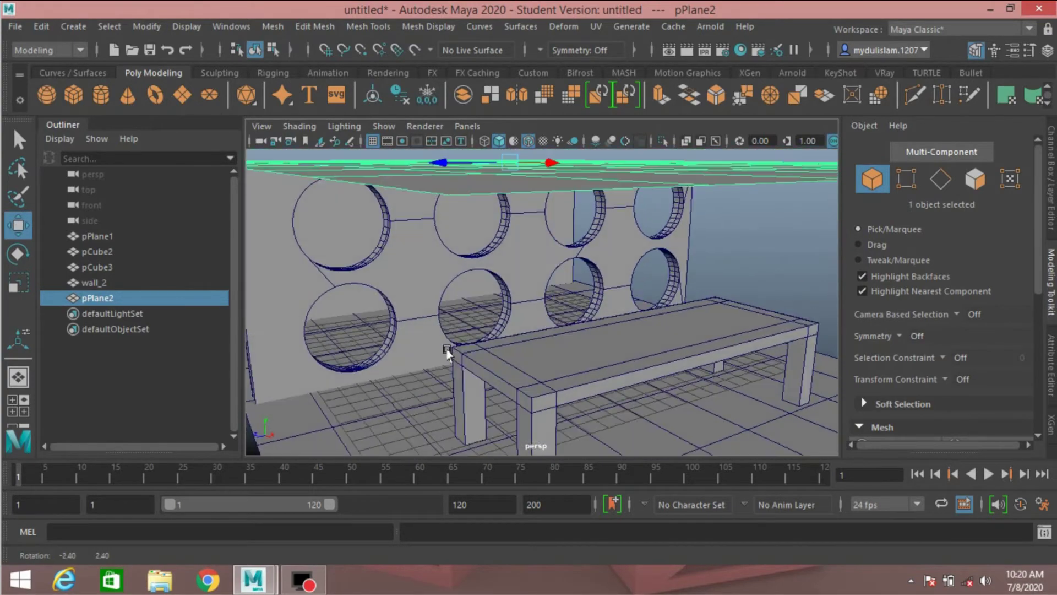
left_click_drag(442, 350, 385, 319, "alt")
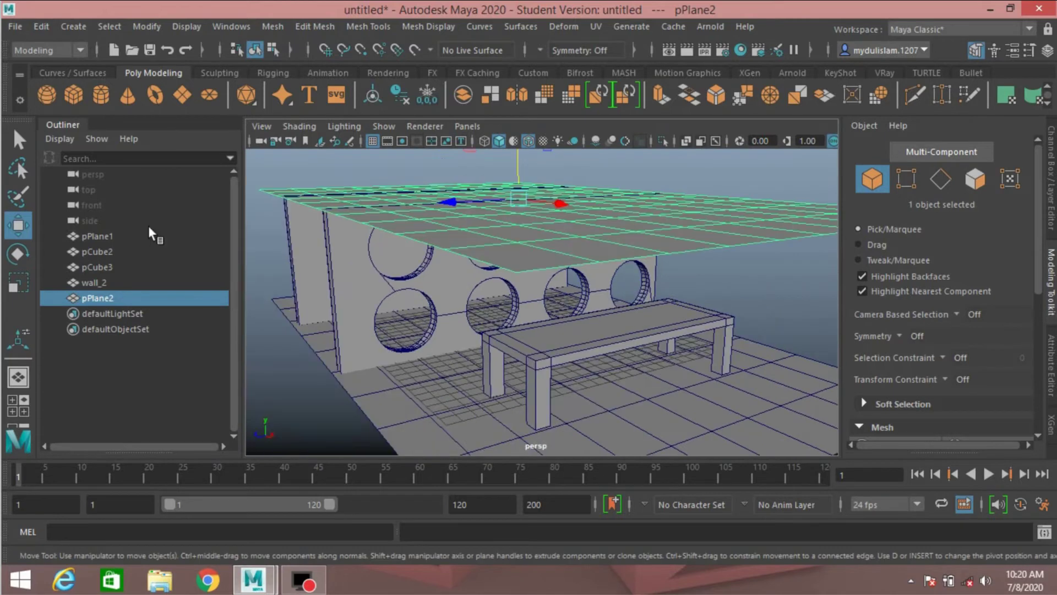
Create a polygon disc, pDisc1, and scale it up uniformly to about 3.
left_click(208, 95)
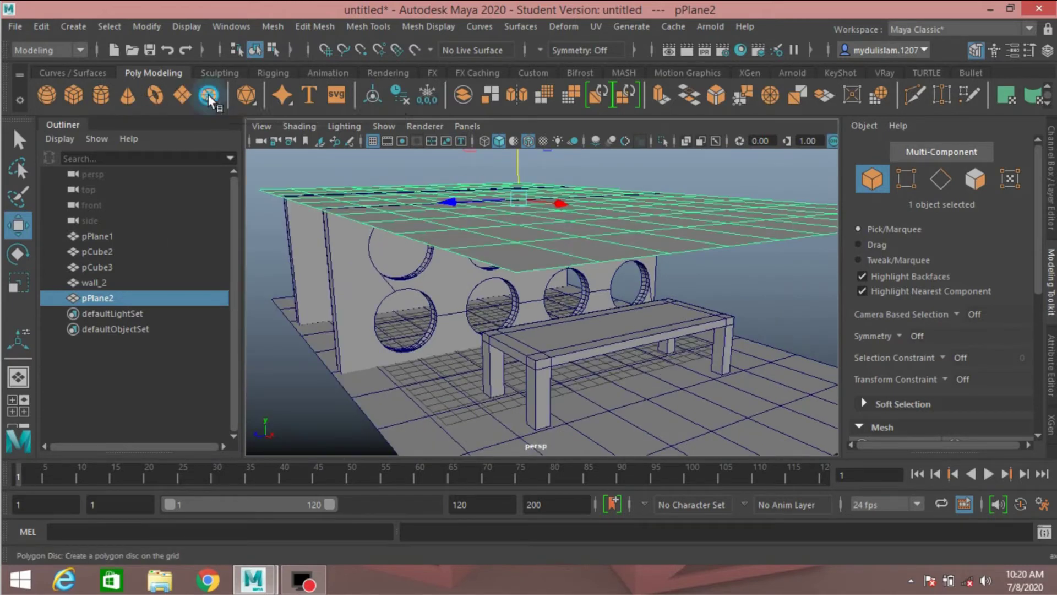
left_click(18, 284)
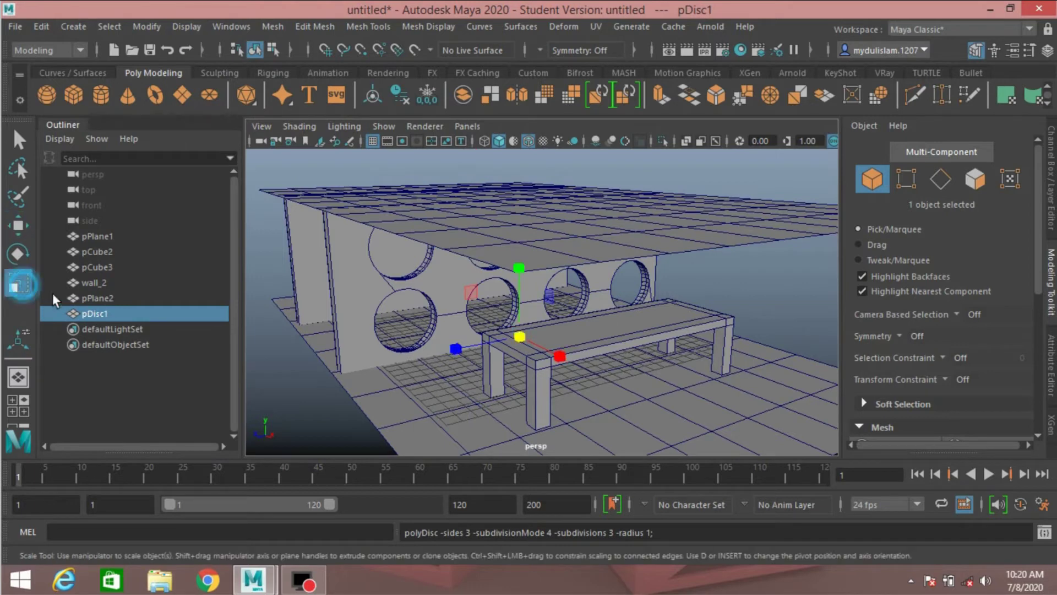
left_click_drag(519, 336, 550, 358)
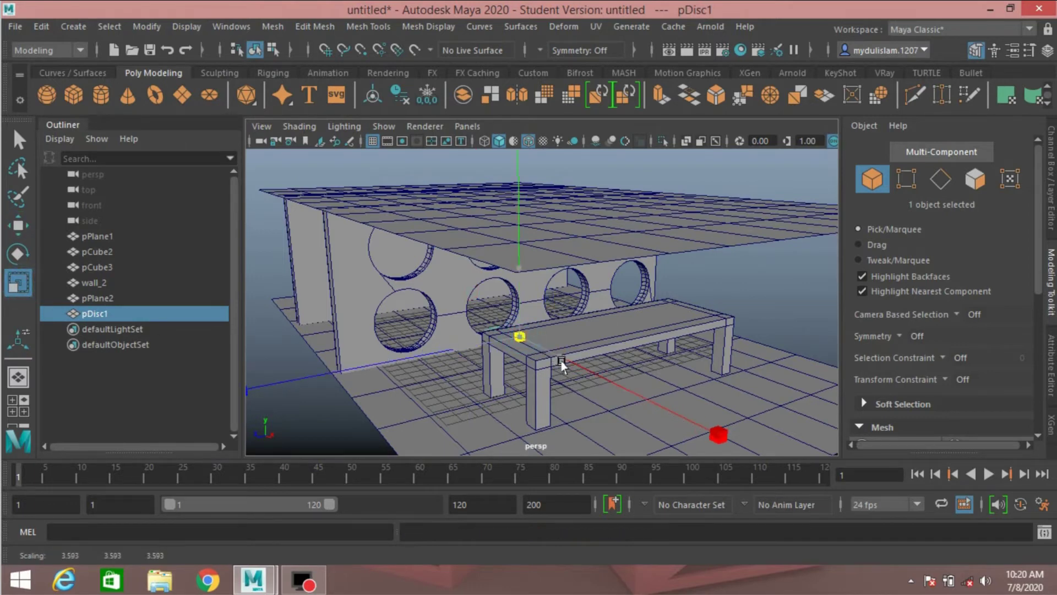
Move the disc onto the floor beside the table and scale it to about 5.049.
left_click(27, 222)
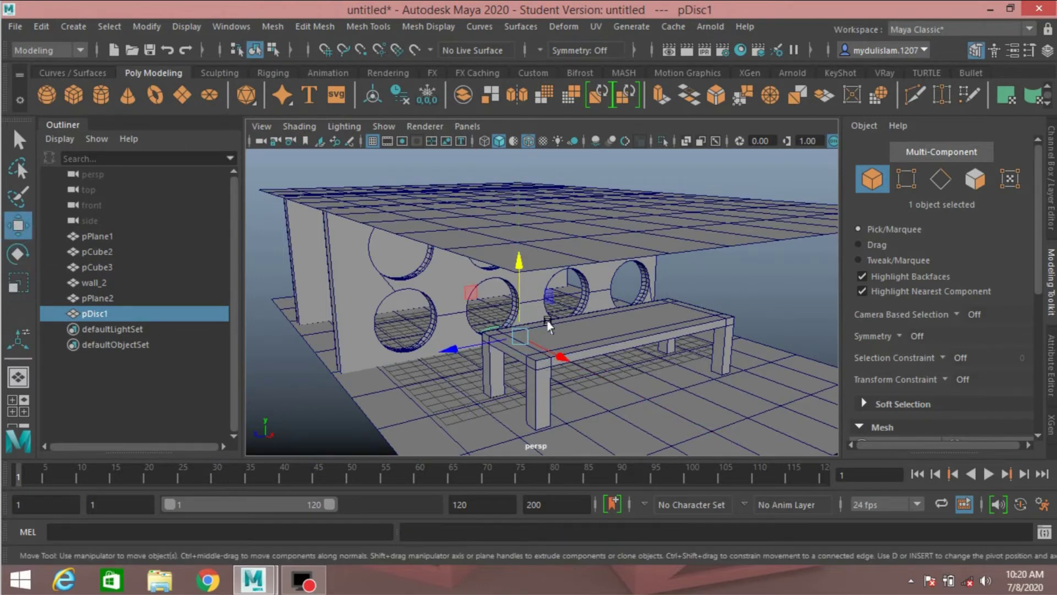
left_click_drag(472, 334, 424, 330, "alt")
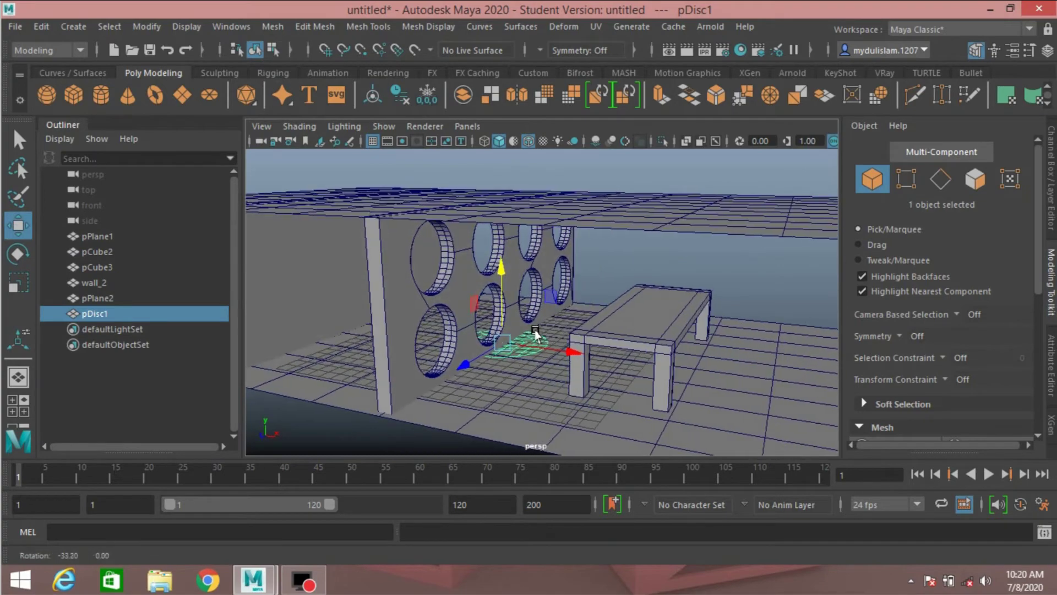
left_click_drag(498, 303, 497, 251)
left_click_drag(529, 297, 604, 344)
mouse_move(533, 314)
left_mouse_down()
mouse_move(393, 357)
mouse_move(435, 380)
mouse_move(513, 280)
mouse_move(513, 319)
left_mouse_up()
left_click_drag(569, 374, 355, 344, "alt")
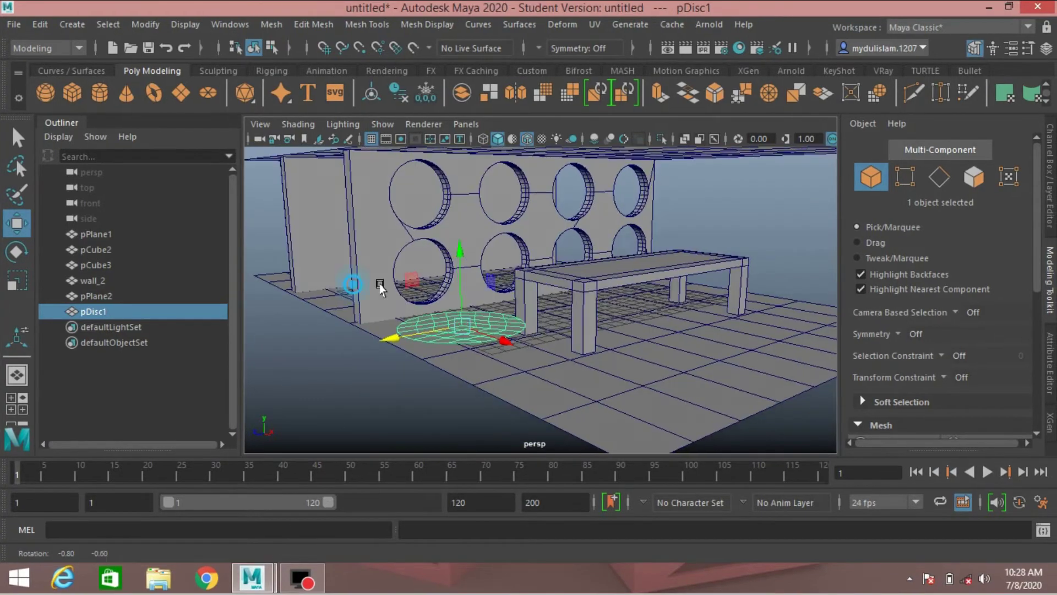
left_click_drag(397, 297, 390, 256, "alt")
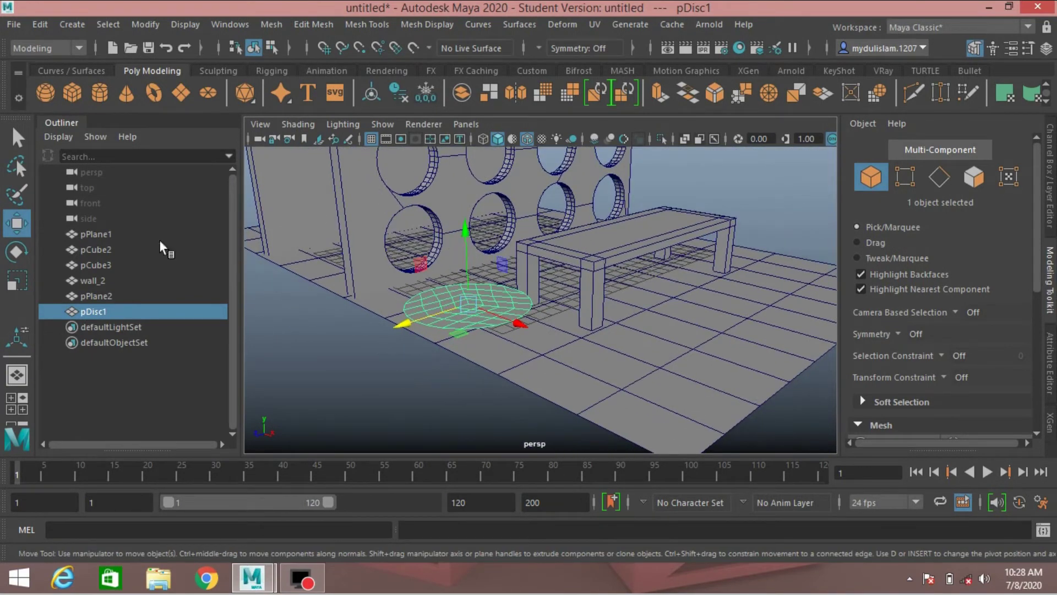
left_click(20, 292)
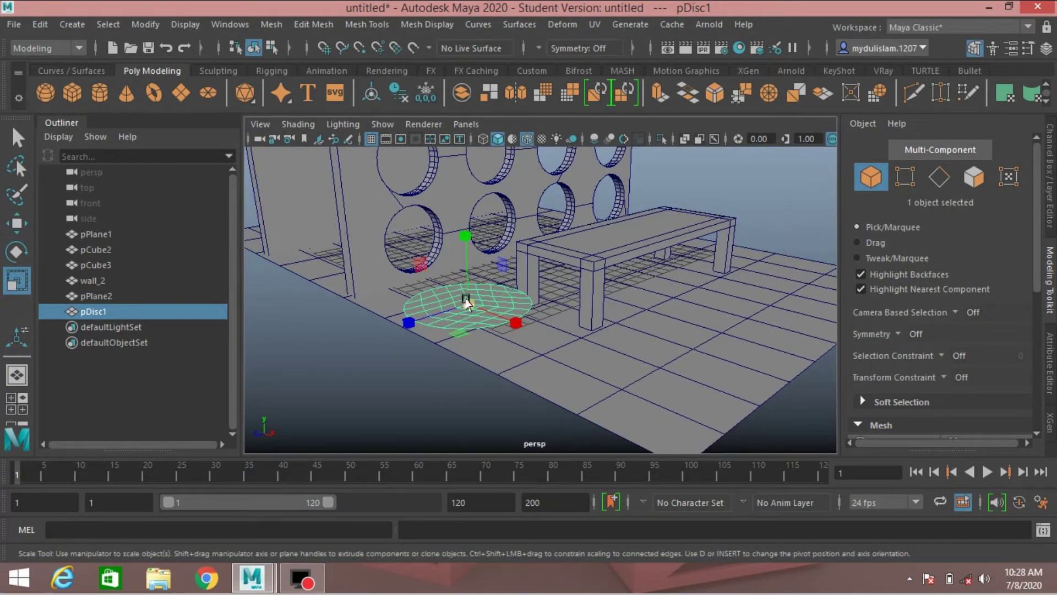
left_click_drag(466, 301, 527, 374)
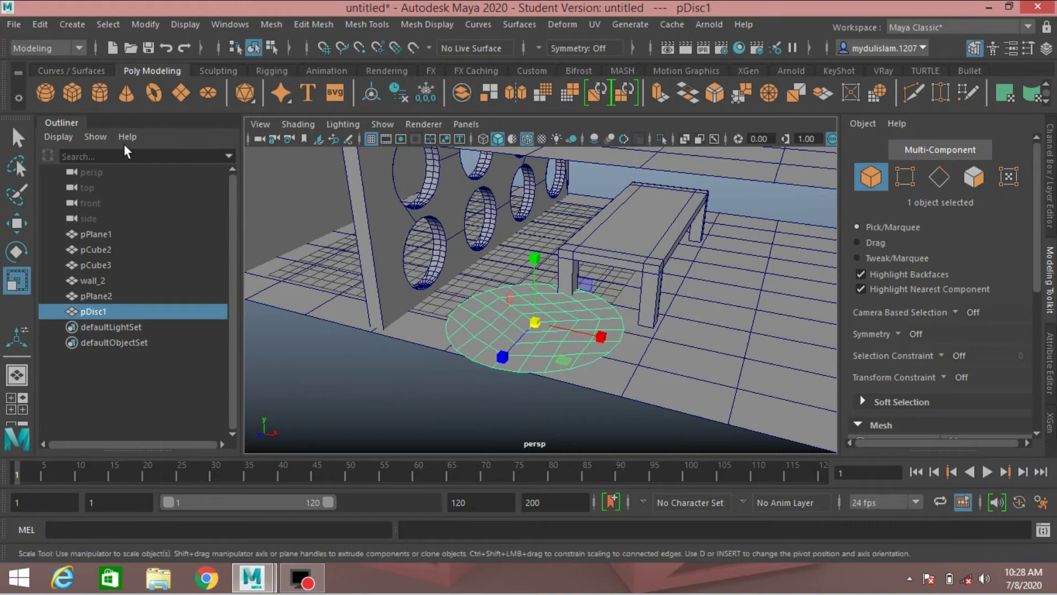
Create a polygon sphere, pSphere1, and scale it uniformly to about 2.3.
left_click(46, 92)
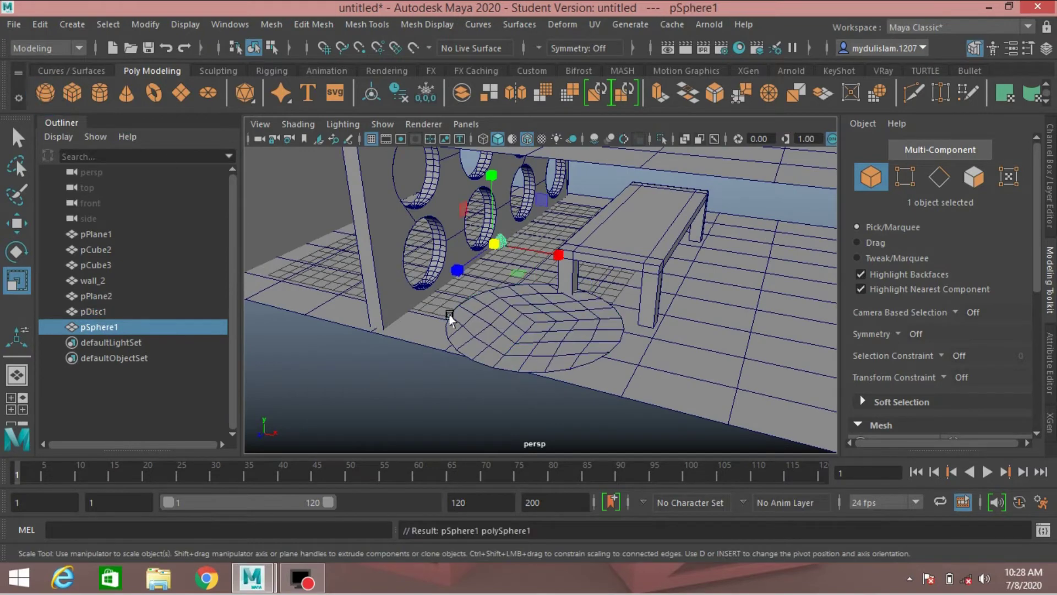
mouse_move(451, 319)
left_mouse_down("alt")
mouse_move(406, 312)
mouse_move(454, 325)
mouse_move(435, 316)
left_mouse_up("alt")
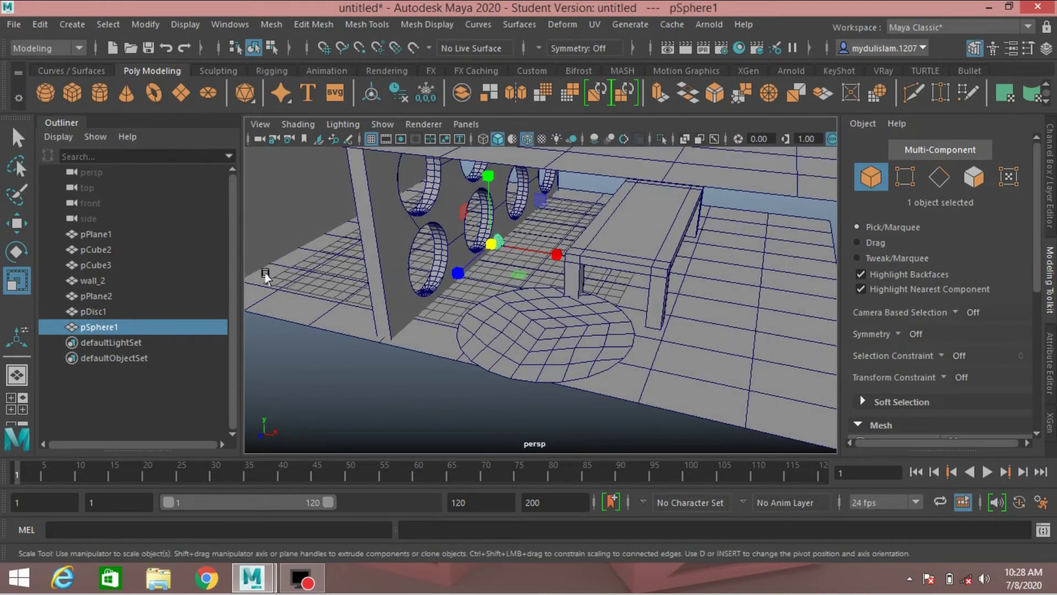
left_click_drag(493, 254, 523, 255)
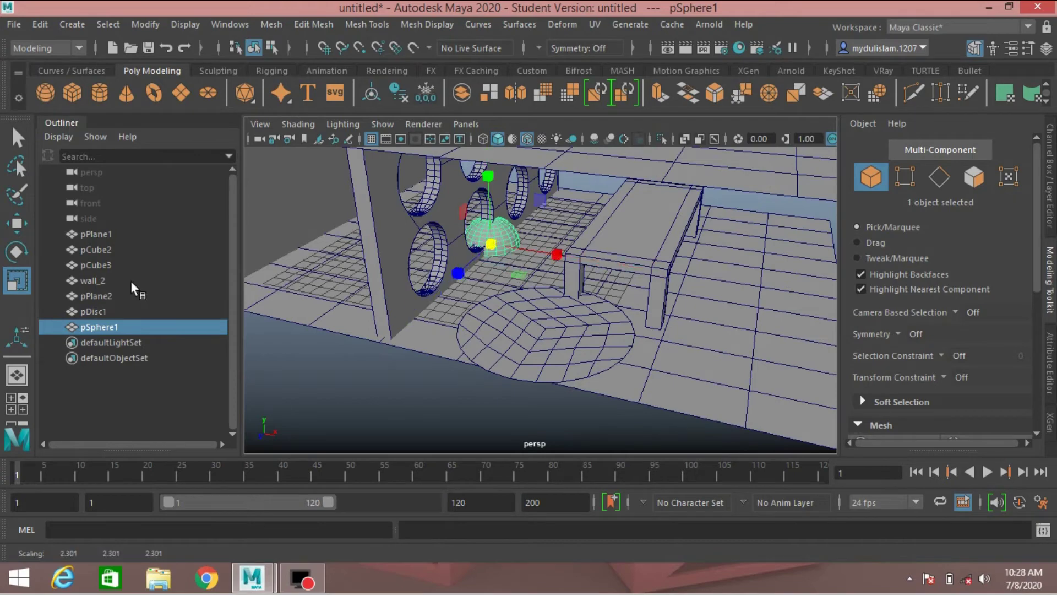
Move the sphere to the disc's centre so it sits half-sunk into it.
left_click(17, 223)
left_click_drag(433, 300, 355, 298, "alt")
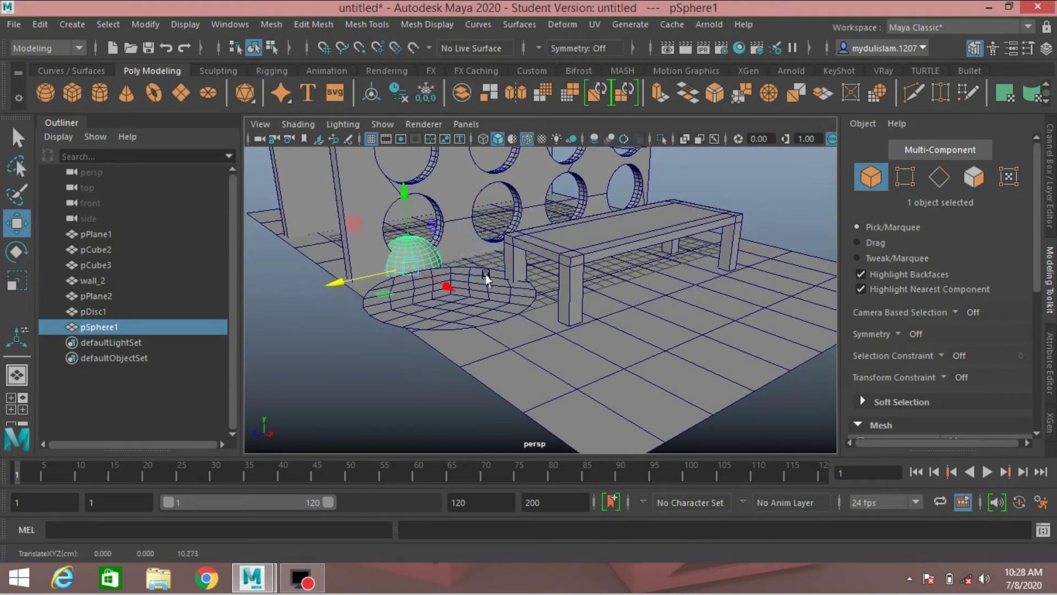
left_click_drag(437, 284, 500, 374)
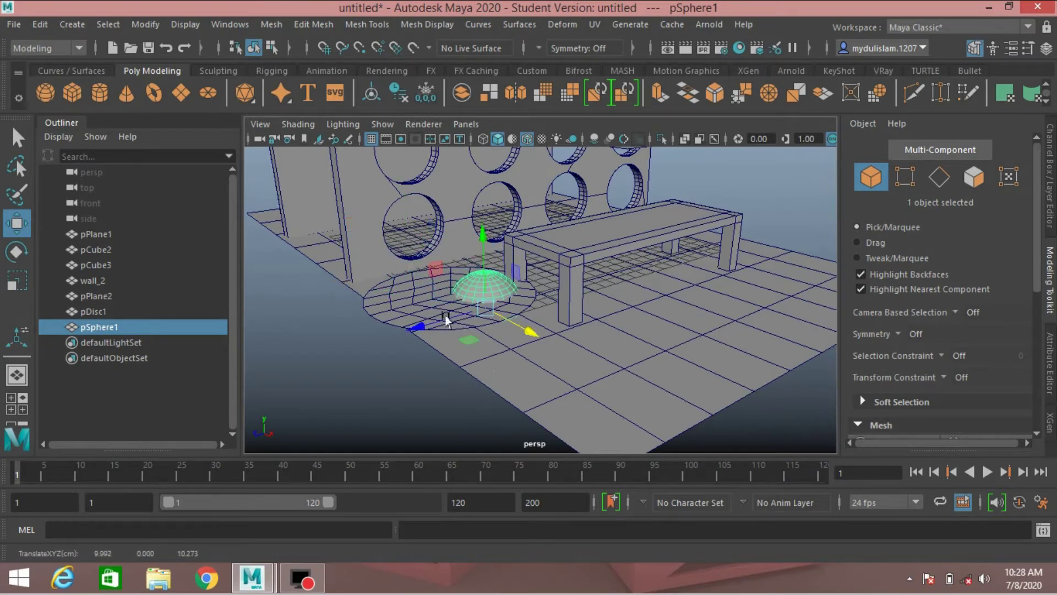
left_click_drag(446, 320, 419, 331)
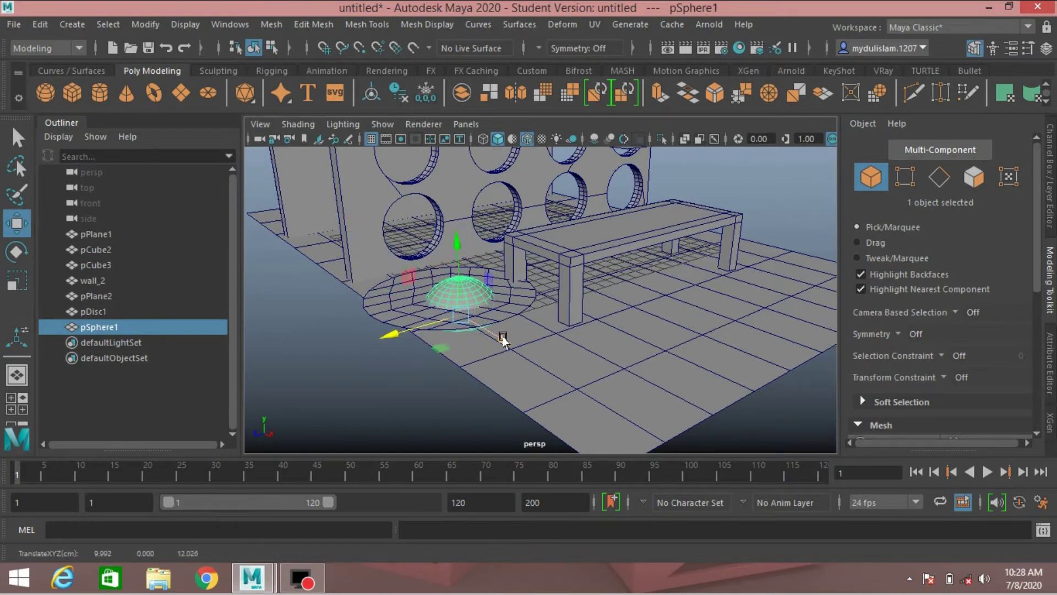
left_click_drag(503, 338, 498, 378)
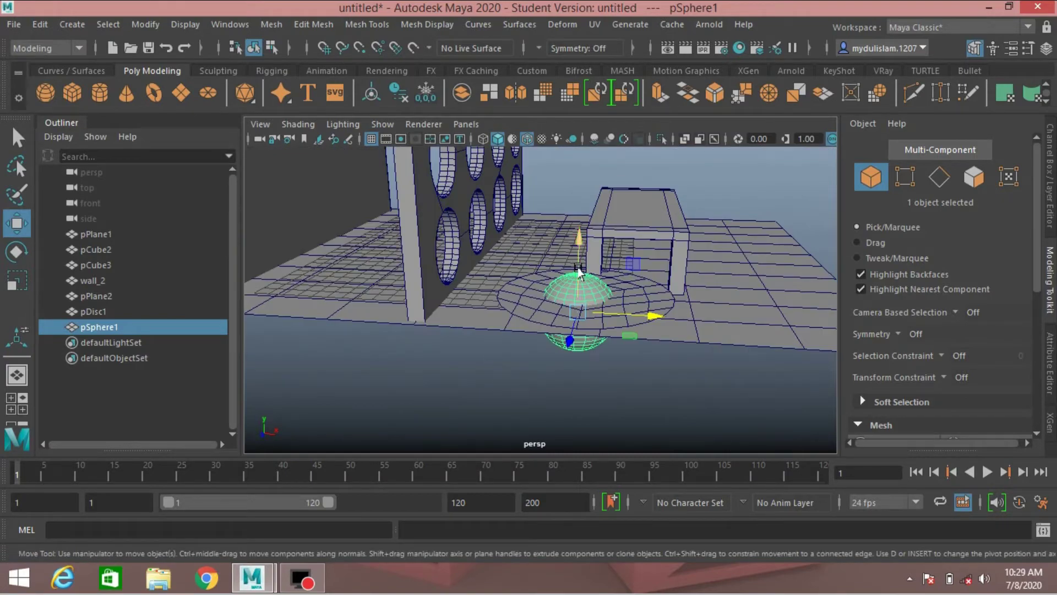
left_click_drag(578, 269, 576, 263)
left_click_drag(677, 310, 656, 354, "alt")
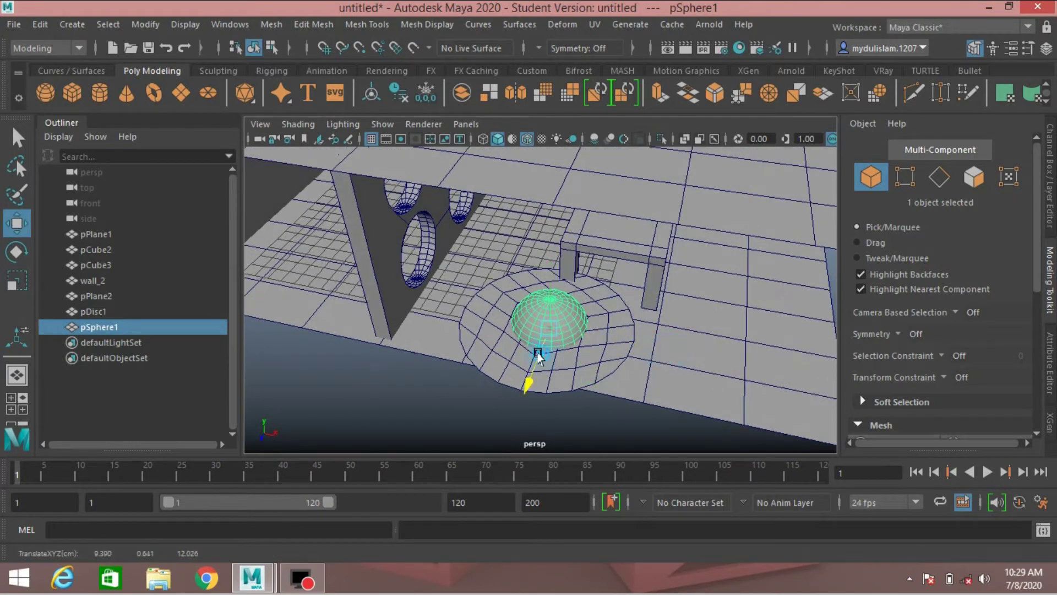
left_click_drag(539, 354, 538, 358)
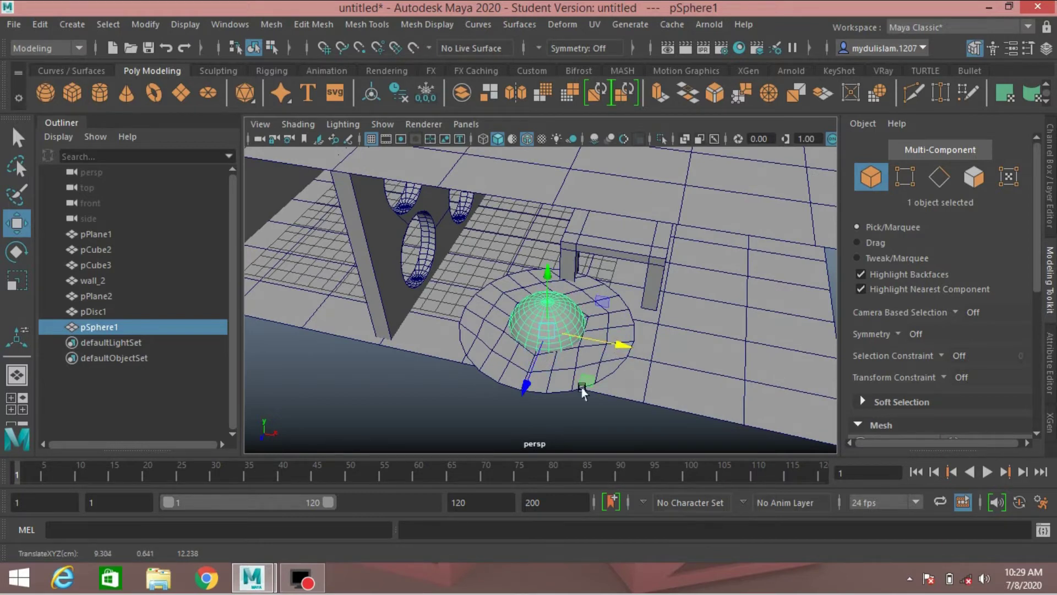
left_click_drag(582, 390, 587, 385, "alt")
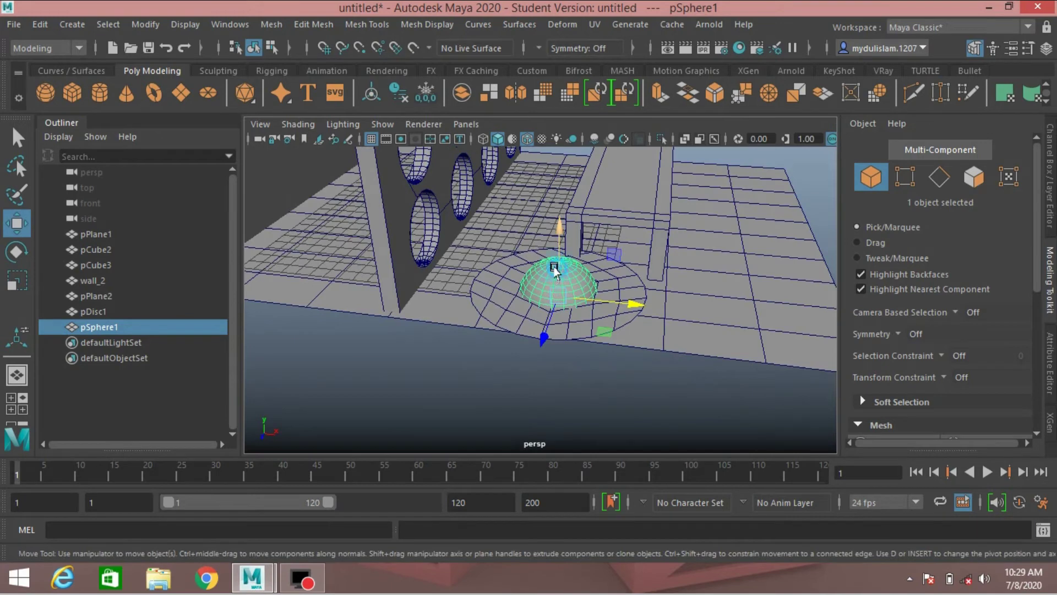
left_click_drag(554, 269, 555, 269)
left_click(482, 298)
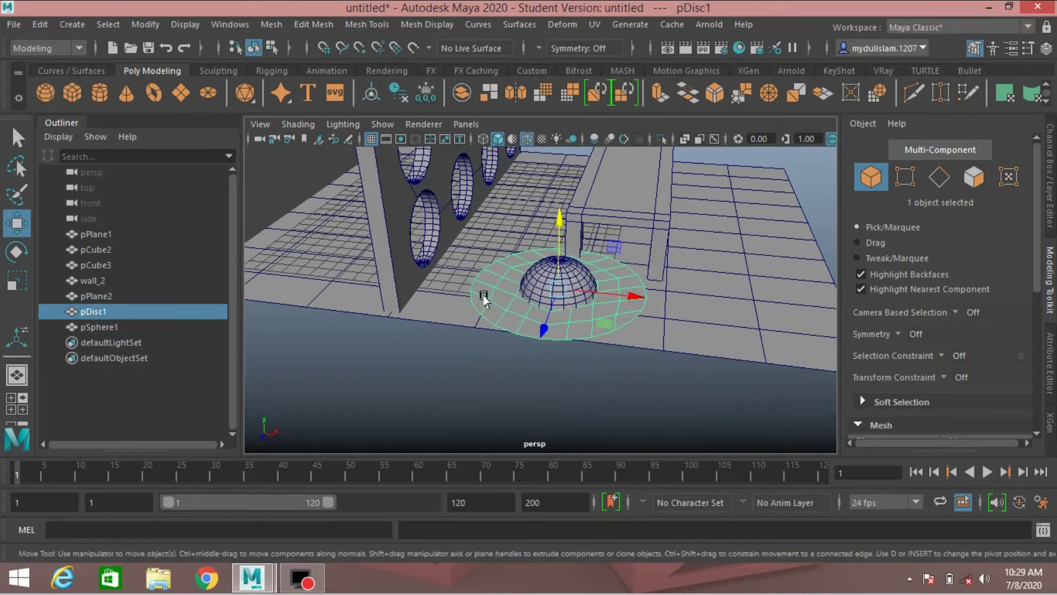
Boolean Difference the sphere from the disc, producing the bowl-shaped pDisc2.
left_click(20, 138)
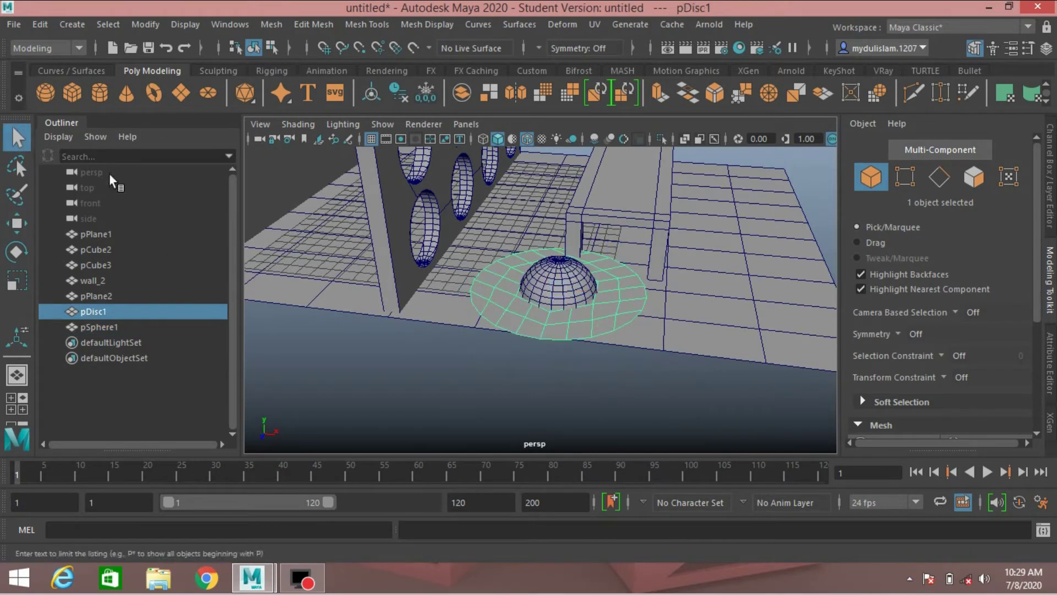
left_click(568, 284, "shift")
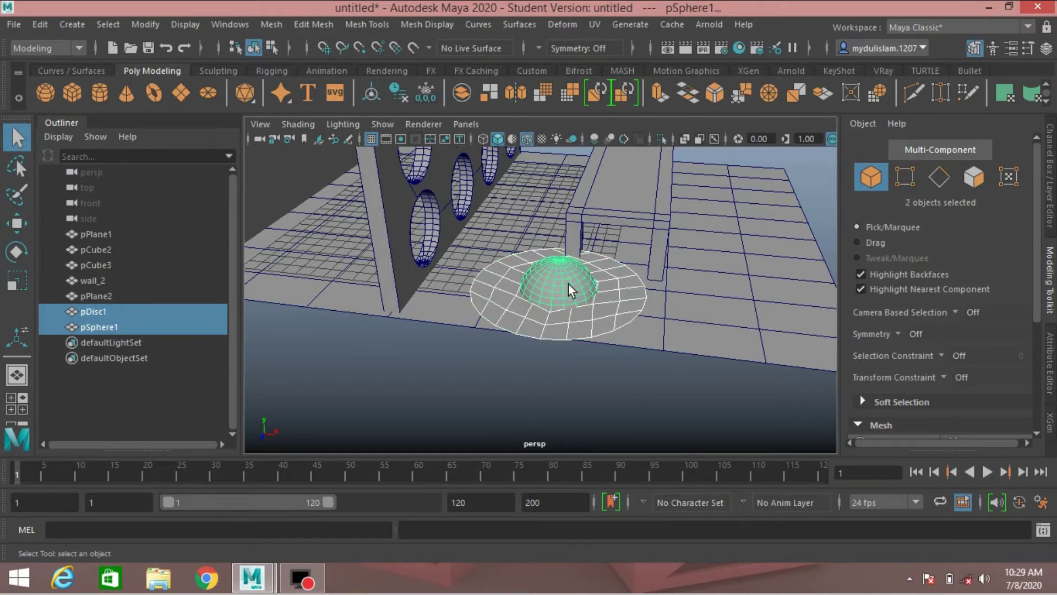
left_click(270, 24)
mouse_move(363, 64)
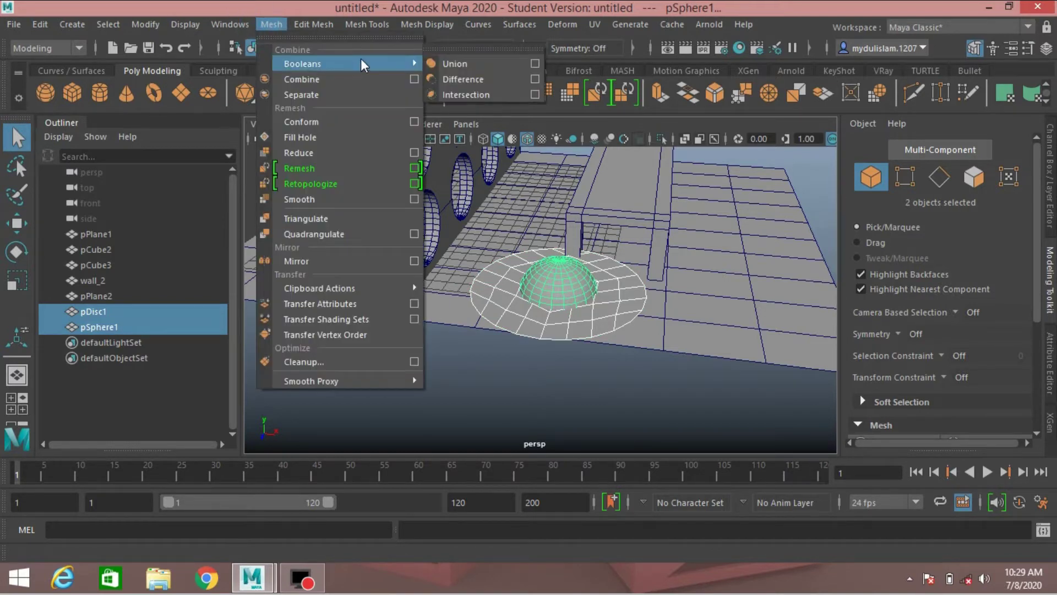
left_click(449, 80)
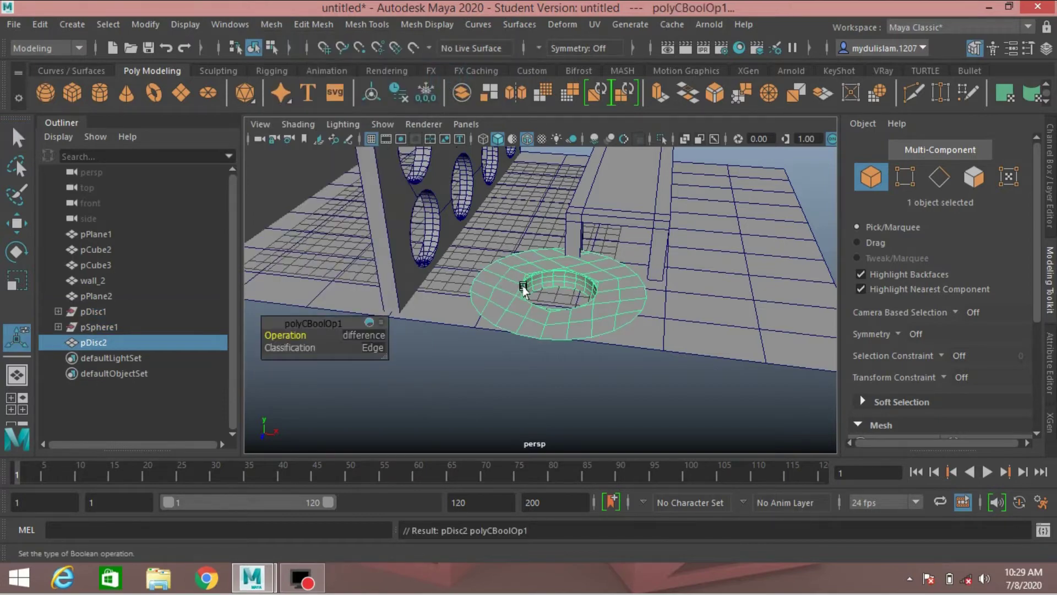
left_click_drag(523, 290, 486, 303, "alt")
right_click_drag(625, 259, 550, 283, "alt")
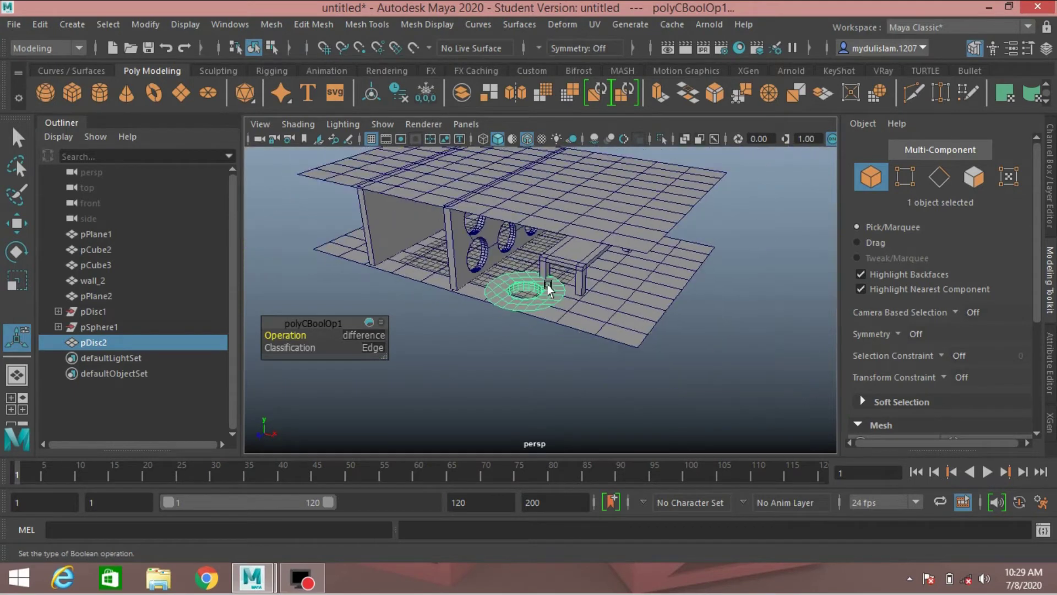
left_click_drag(550, 283, 561, 275, "alt")
Delete pDisc2's construction history and move it forward along Z.
left_click(40, 25)
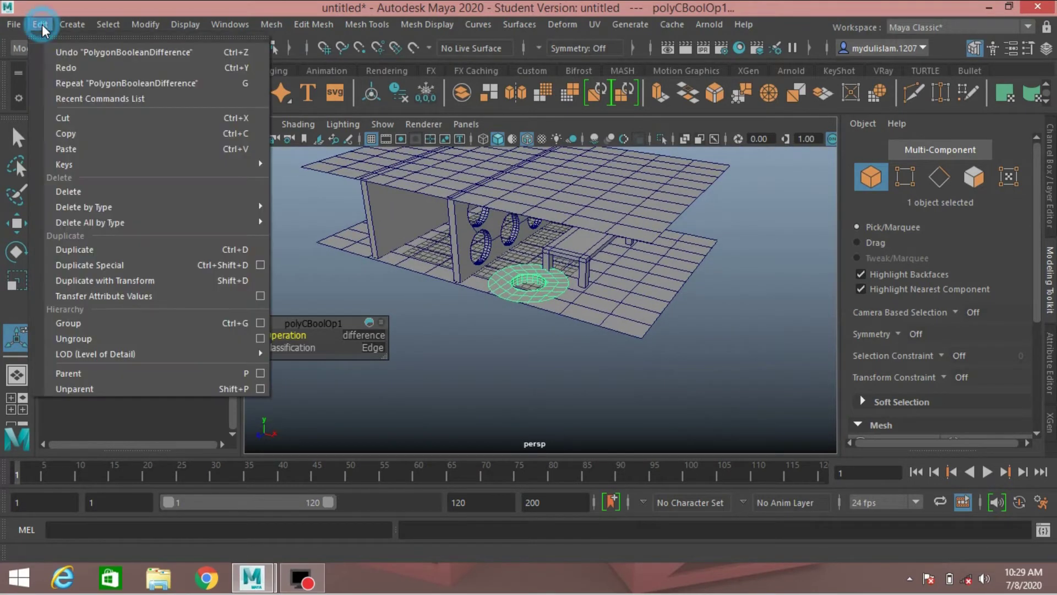
mouse_move(259, 203)
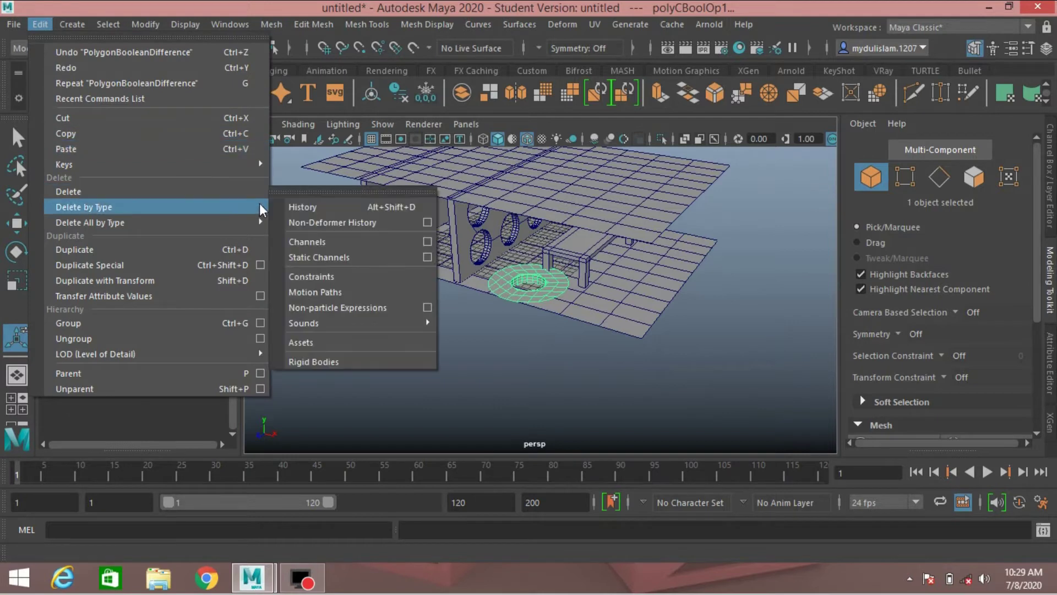
left_click(297, 207)
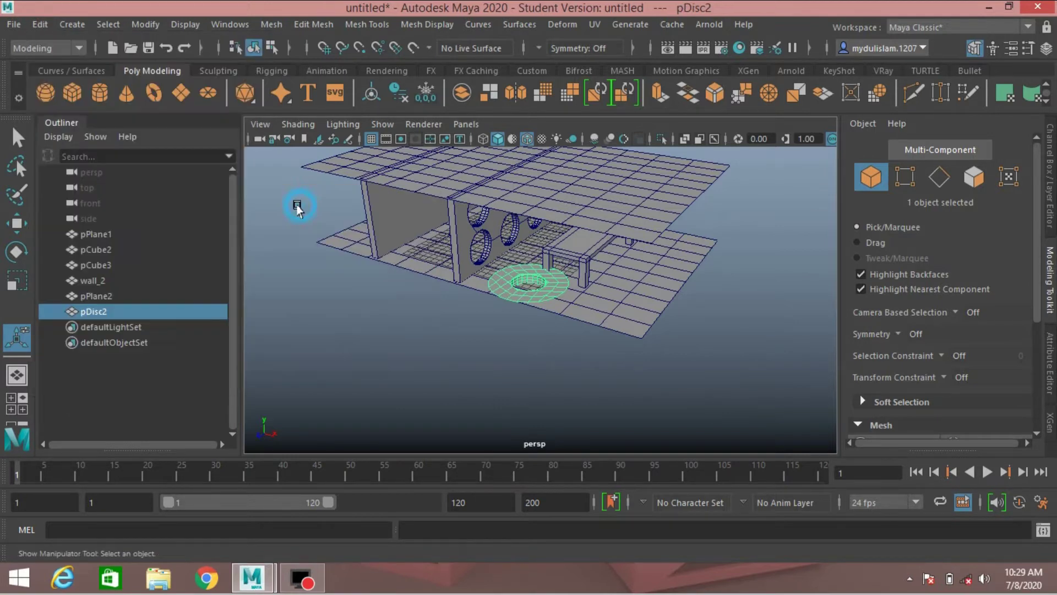
left_click(21, 229)
left_click_drag(494, 321, 416, 398)
left_click_drag(579, 402, 623, 304, "alt")
Try a face selection on the ring disc, then select pDisc2 as a whole object.
left_click(974, 176)
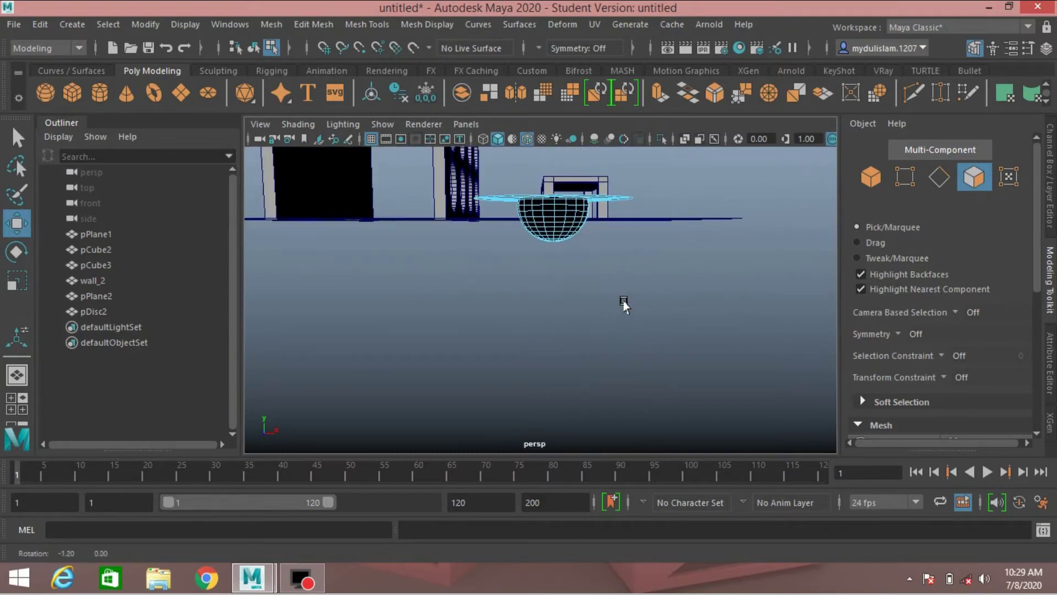
left_click_drag(694, 320, 441, 203)
mouse_move(587, 332)
left_mouse_down("alt")
mouse_move(620, 351)
mouse_move(567, 359)
mouse_move(585, 360)
mouse_move(575, 329)
left_mouse_up("alt")
left_click(590, 355)
left_click(17, 137)
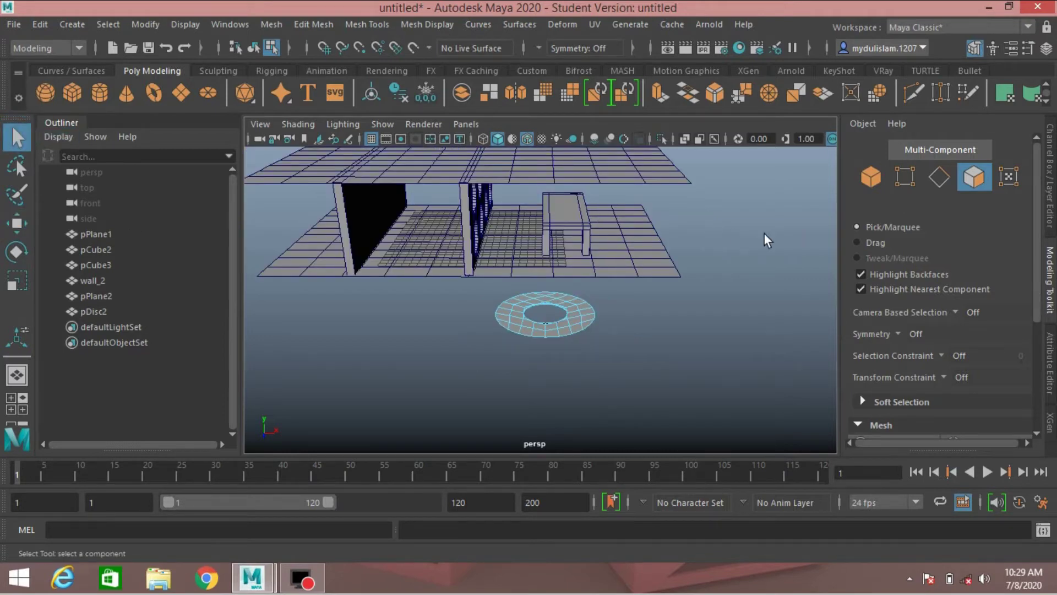
left_click(865, 183)
left_click_drag(544, 330, 514, 354, "alt")
right_click_drag(514, 354, 530, 369, "alt")
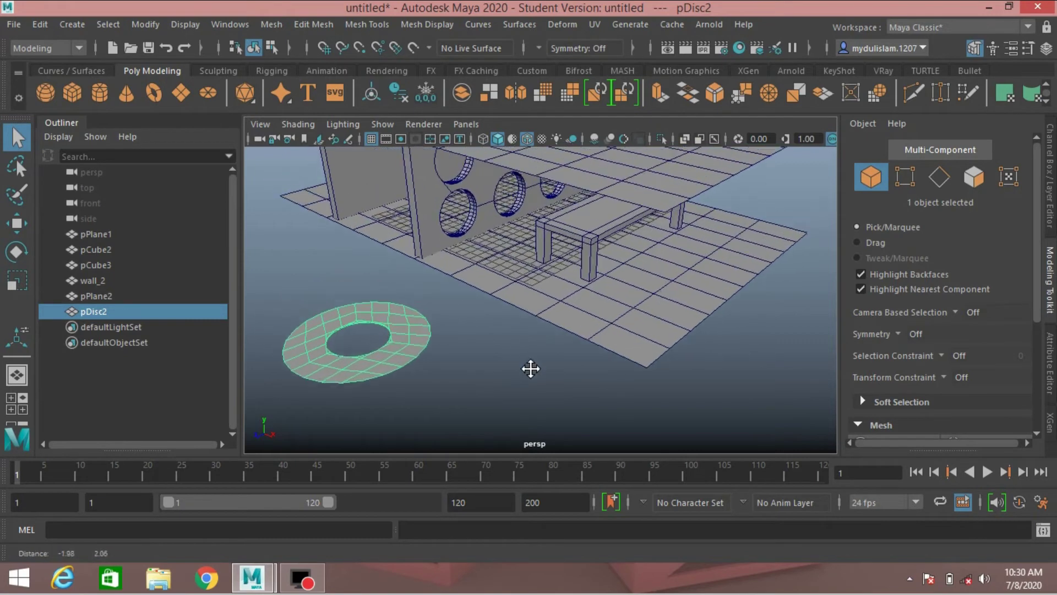
Slide the ring disc across the floor toward the holed wall.
left_click(17, 224)
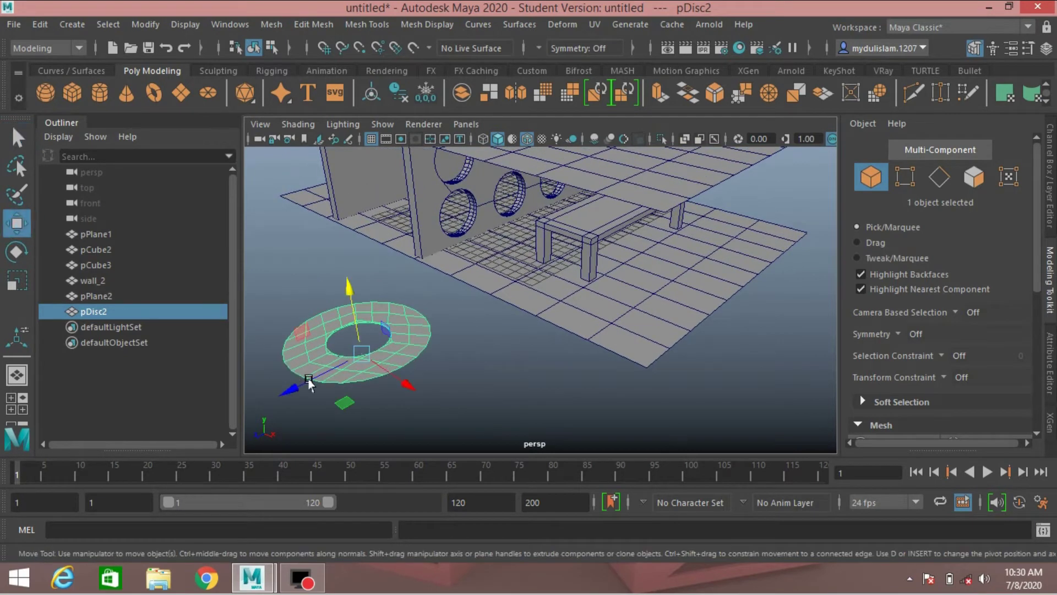
left_click_drag(310, 383, 499, 300)
left_click_drag(471, 337, 569, 342, "alt")
left_click_drag(649, 265, 463, 275)
left_click_drag(467, 325, 498, 372, "alt")
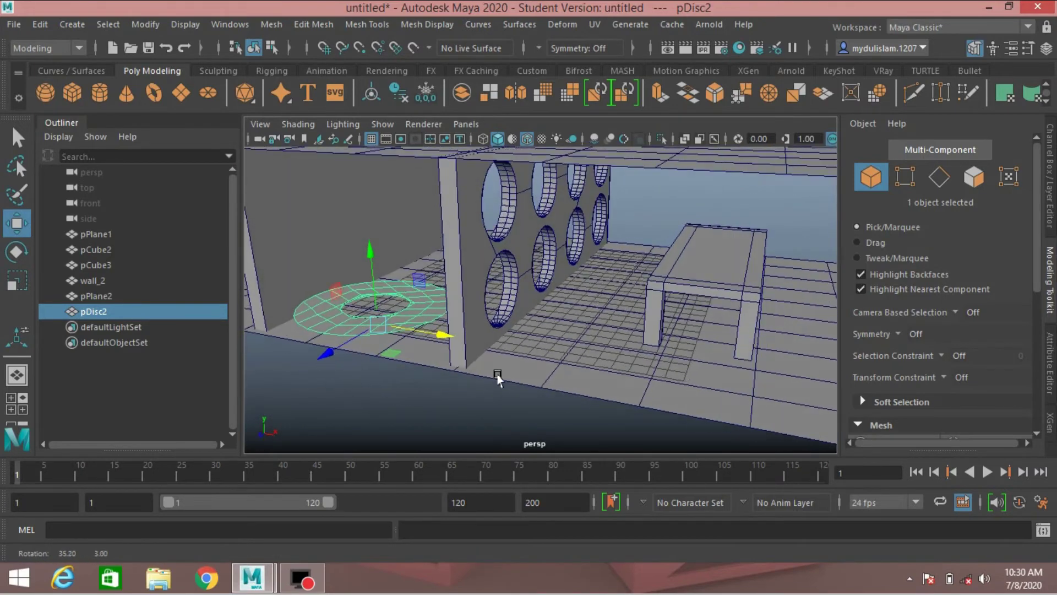
left_click_drag(330, 354, 427, 358)
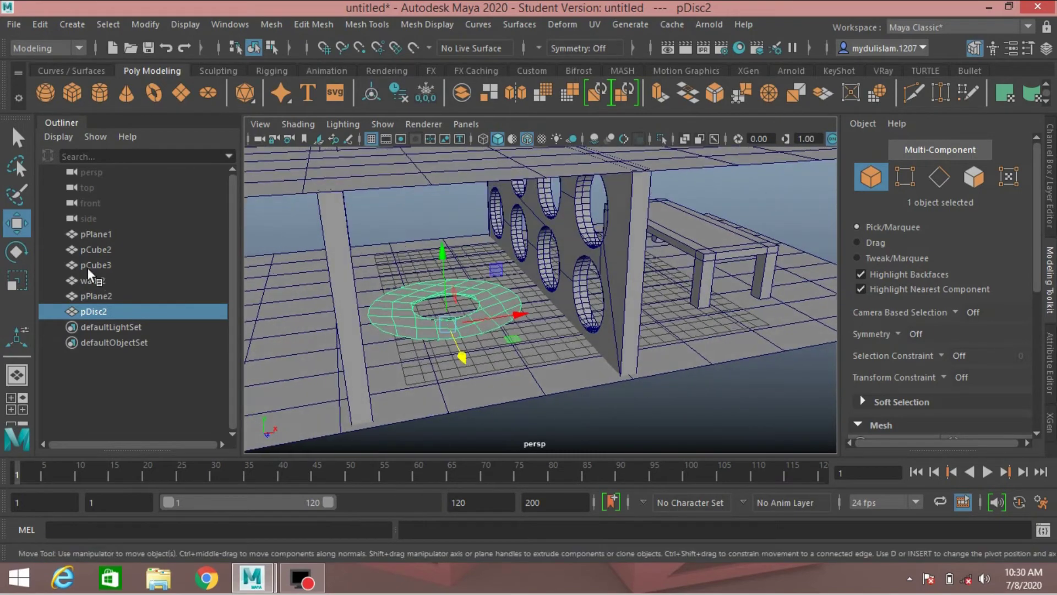
Stand the ring disc upright by setting Rotate Z to -90 in the Channel Box.
left_click(20, 253)
left_click_drag(390, 276, 468, 267)
left_click(1052, 190)
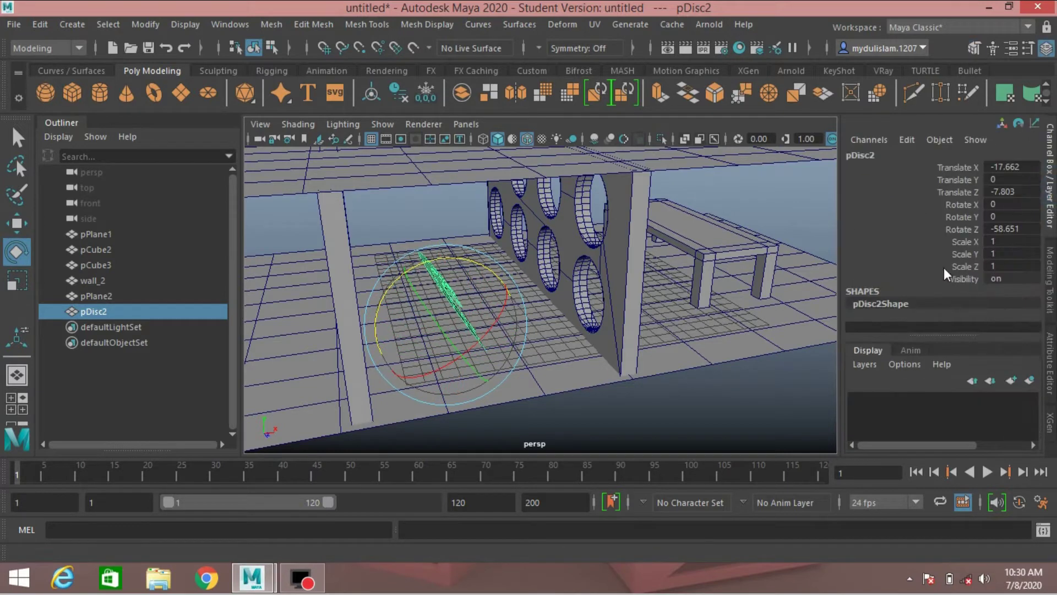
double_click(1019, 229)
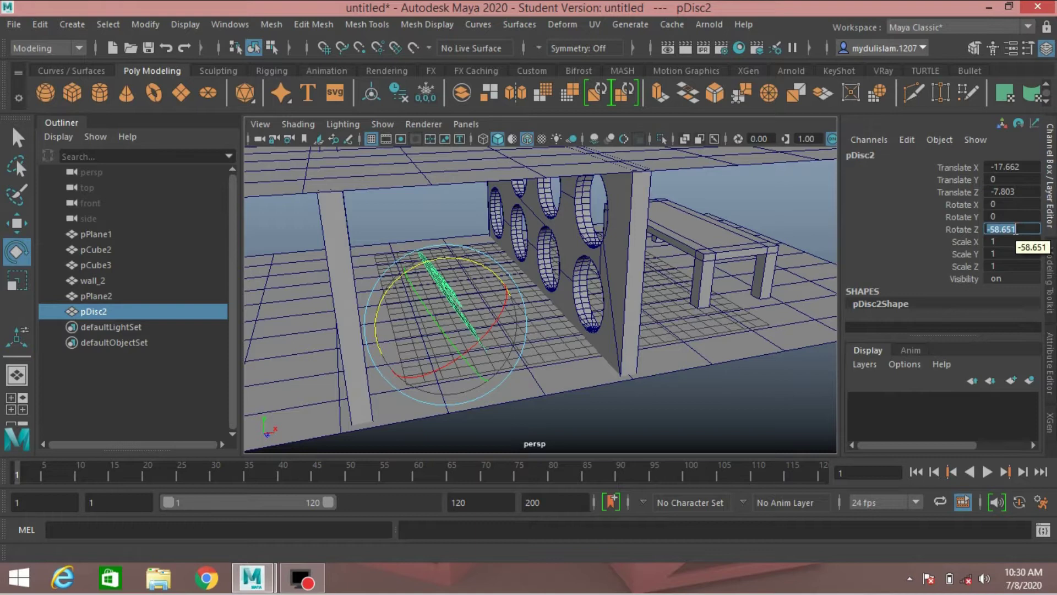
key("Return")
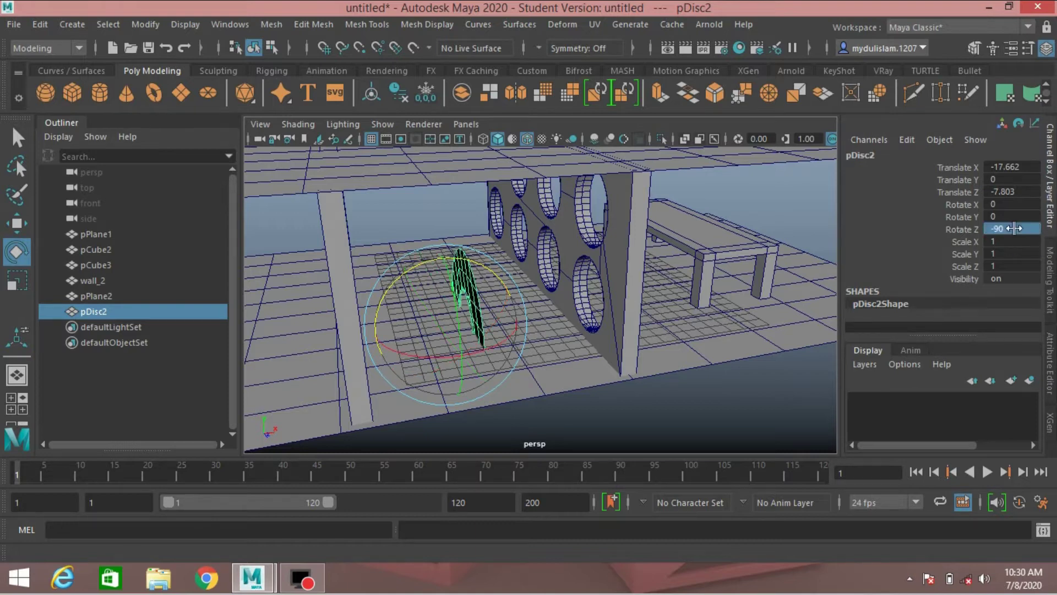
Move the upright disc against the holed wall at about X -21.6, Y 2.9.
left_click(17, 228)
left_click_drag(529, 317, 477, 335)
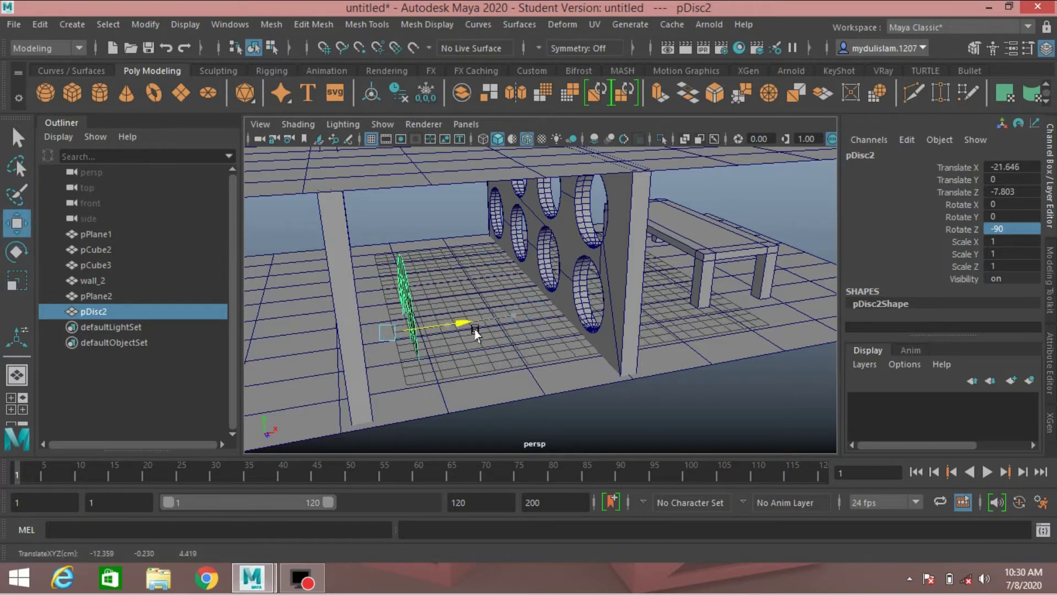
left_click_drag(571, 327, 430, 300, "alt")
scroll(457, 265, "down", 3)
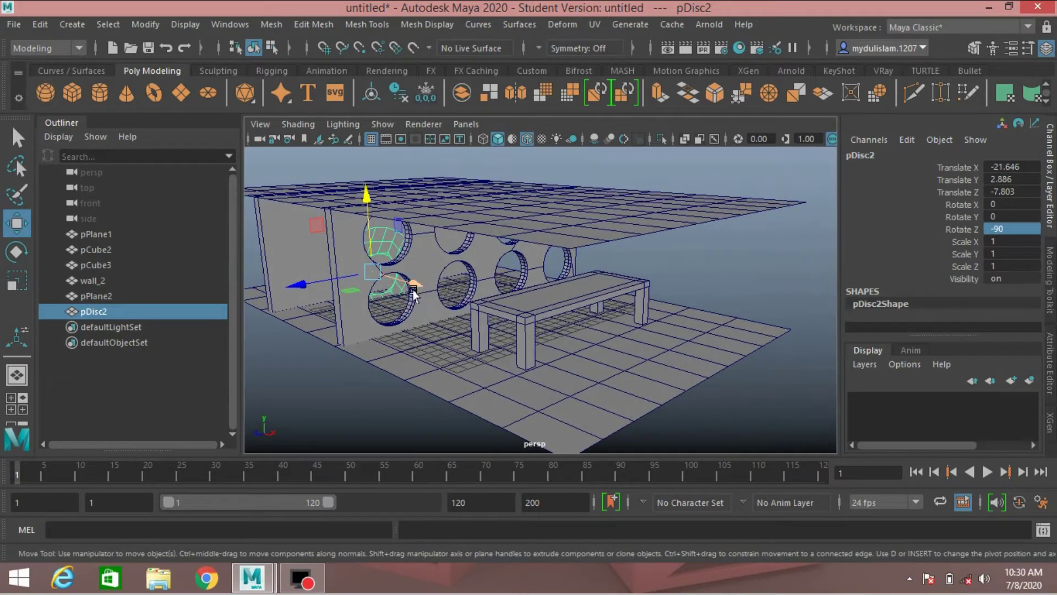
scroll(387, 275, "down", 2)
left_click_drag(262, 182, 778, 505)
Delete history on the floor, both walls, table, ceiling pPlane2 and ring pDisc2.
left_click(37, 25)
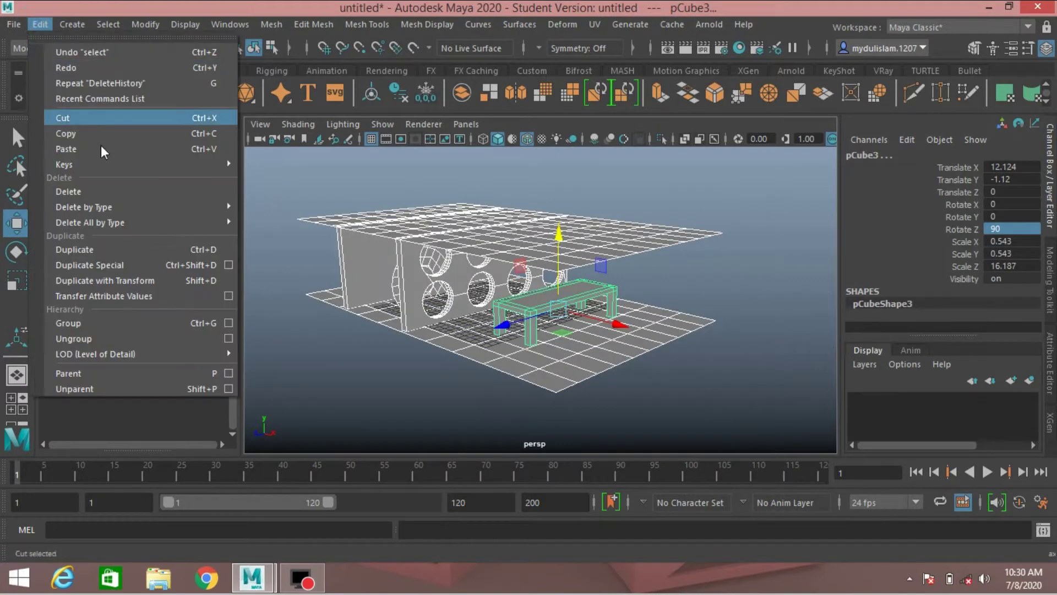
mouse_move(177, 206)
left_click(264, 204)
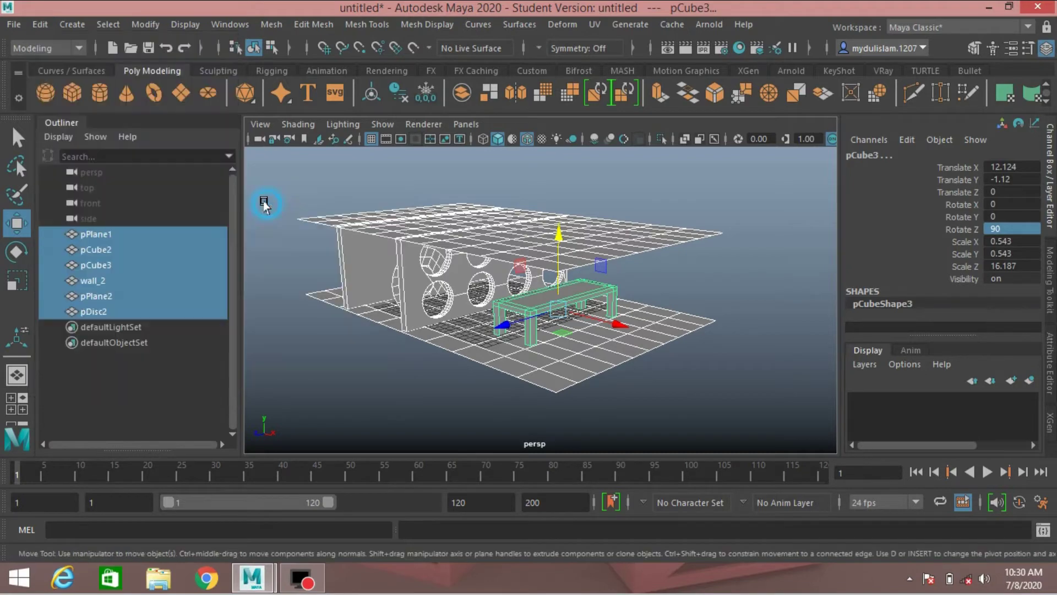
scroll(533, 358, "up", 2)
scroll(524, 355, "down", 2)
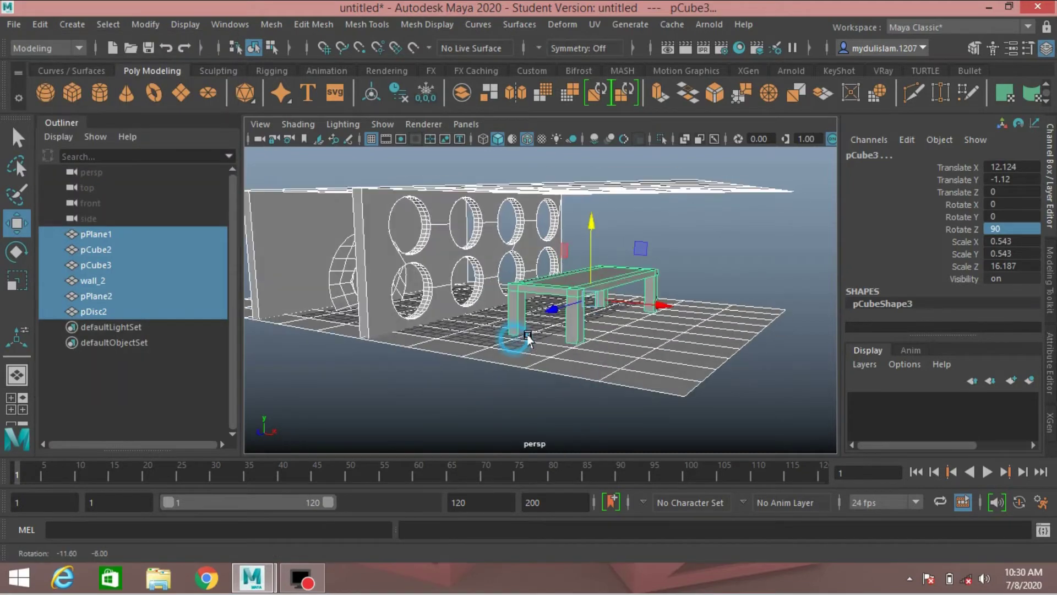
left_click_drag(524, 355, 535, 334, "alt")
scroll(548, 355, "up", 2)
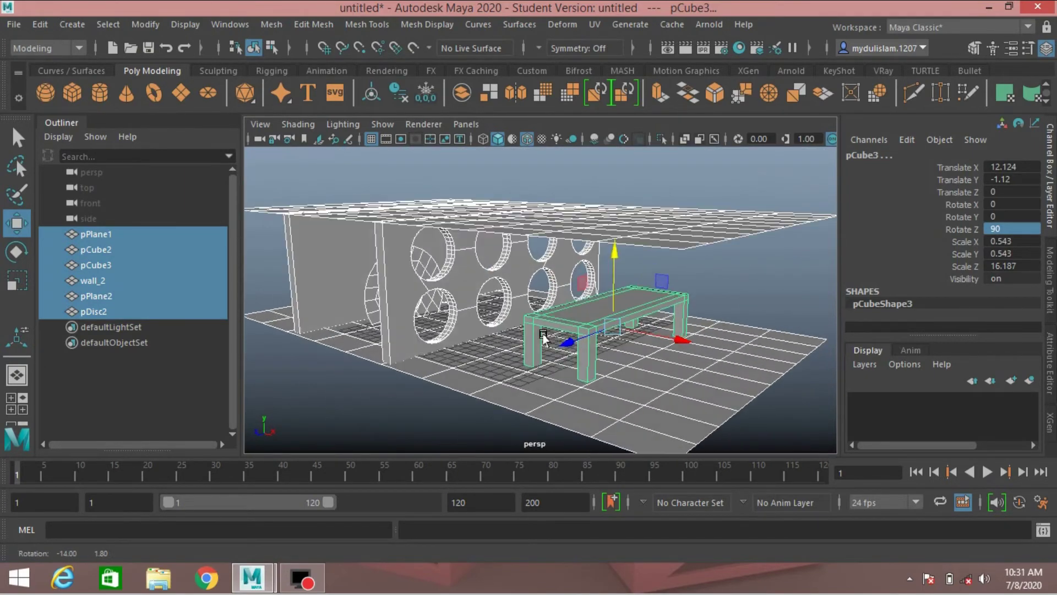
right_click_drag(536, 334, 542, 333, "alt")
left_click_drag(542, 333, 487, 312, "alt")
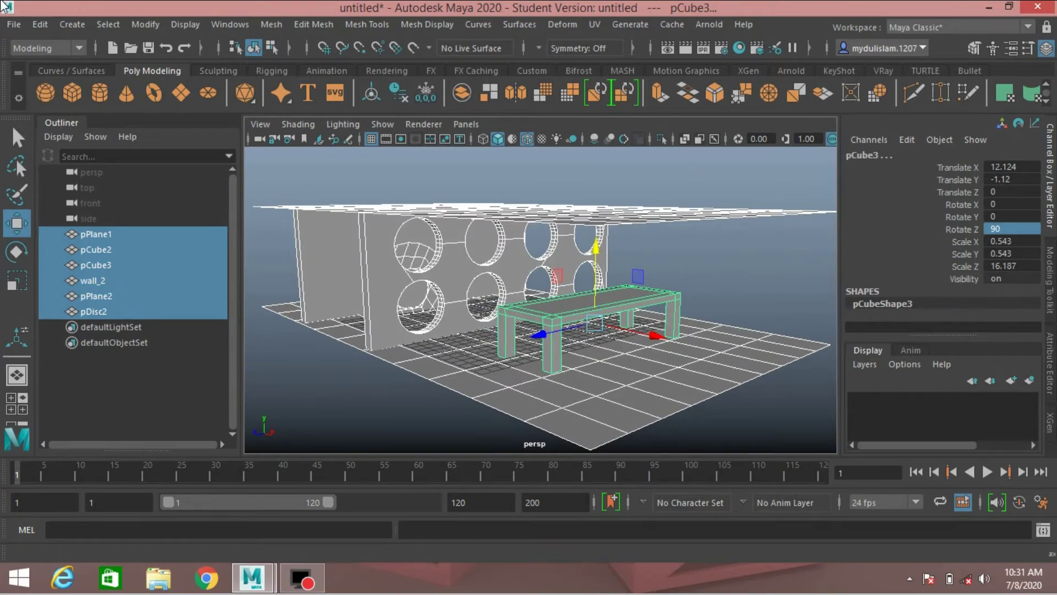
Add an ambient light, ambientLight1, from Create > Lights.
left_click(78, 27)
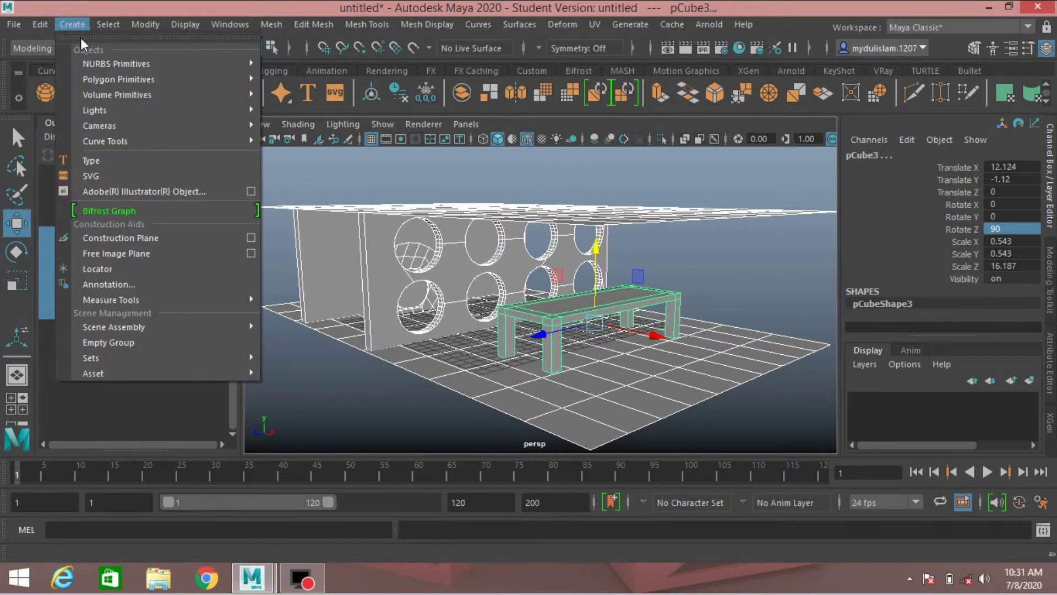
mouse_move(177, 103)
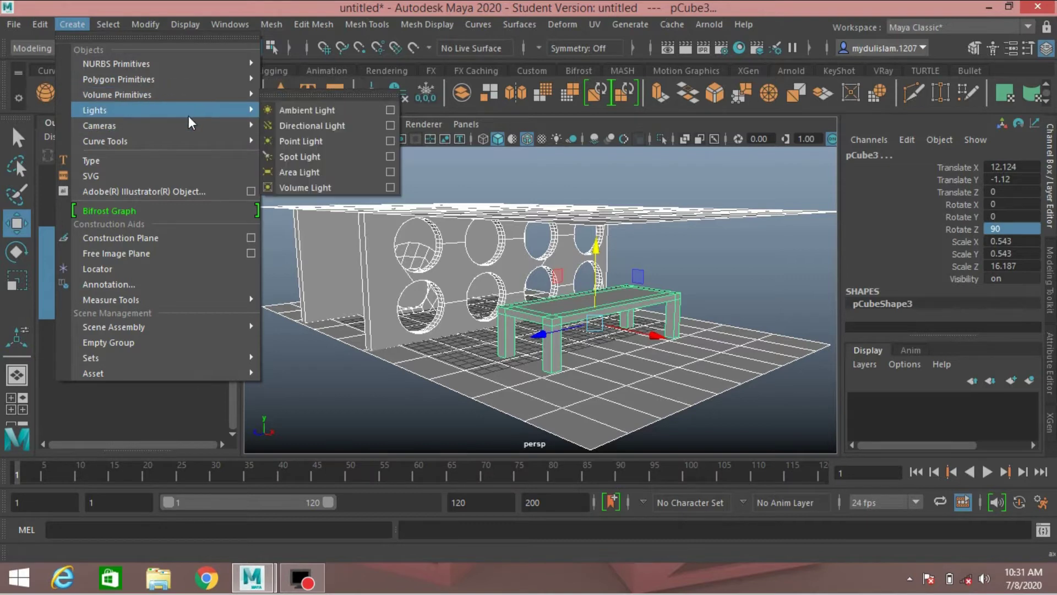
left_click(306, 111)
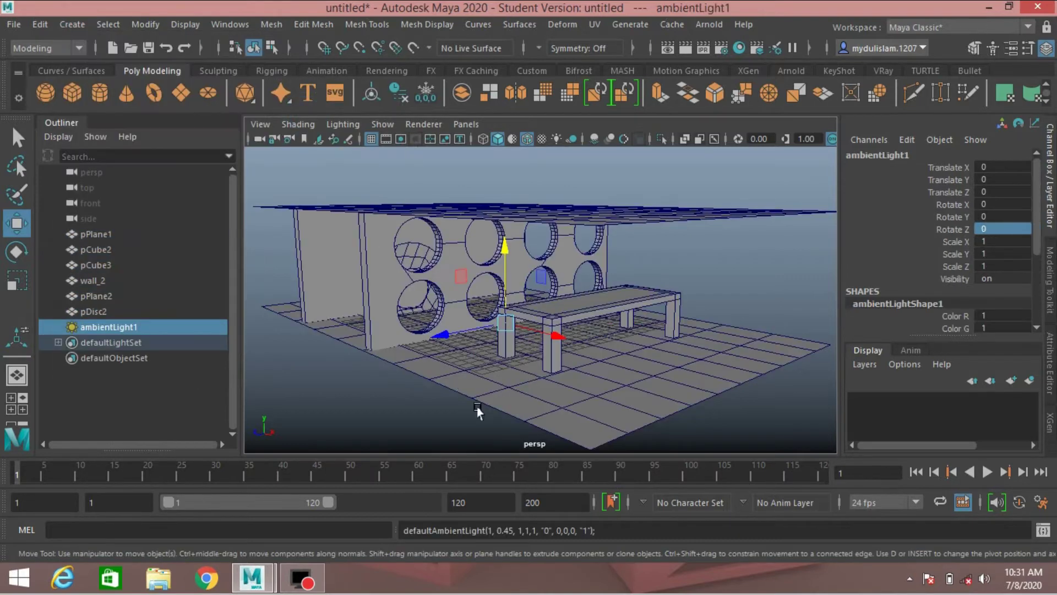
Position the ambient light under the ceiling at about X 12.509, Y 10.824.
left_click_drag(439, 393, 507, 392, "alt")
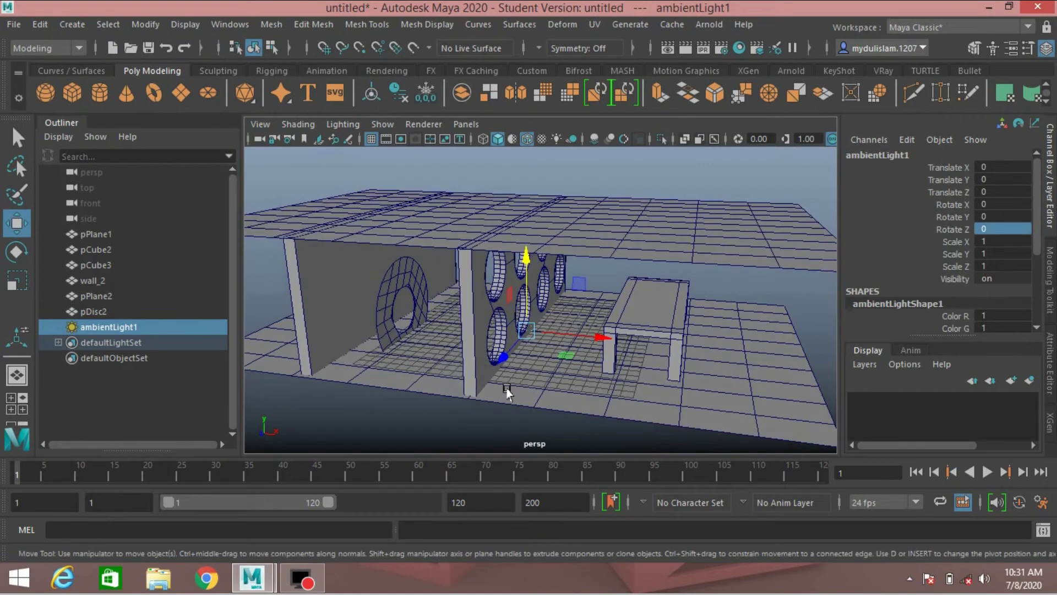
left_click_drag(580, 328, 690, 337)
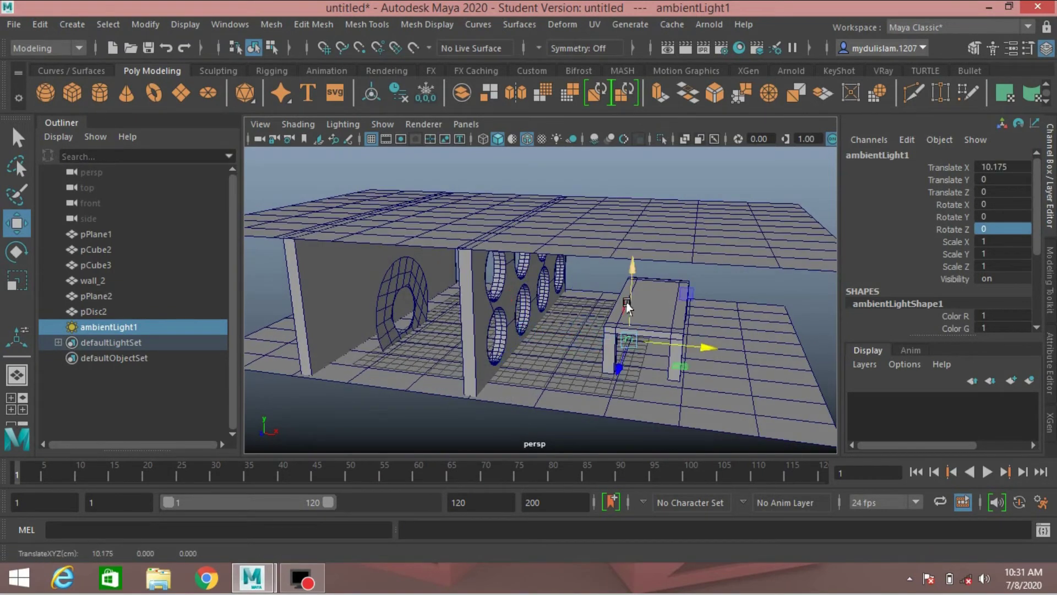
left_click_drag(629, 297, 656, 229)
scroll(646, 314, "up", 5)
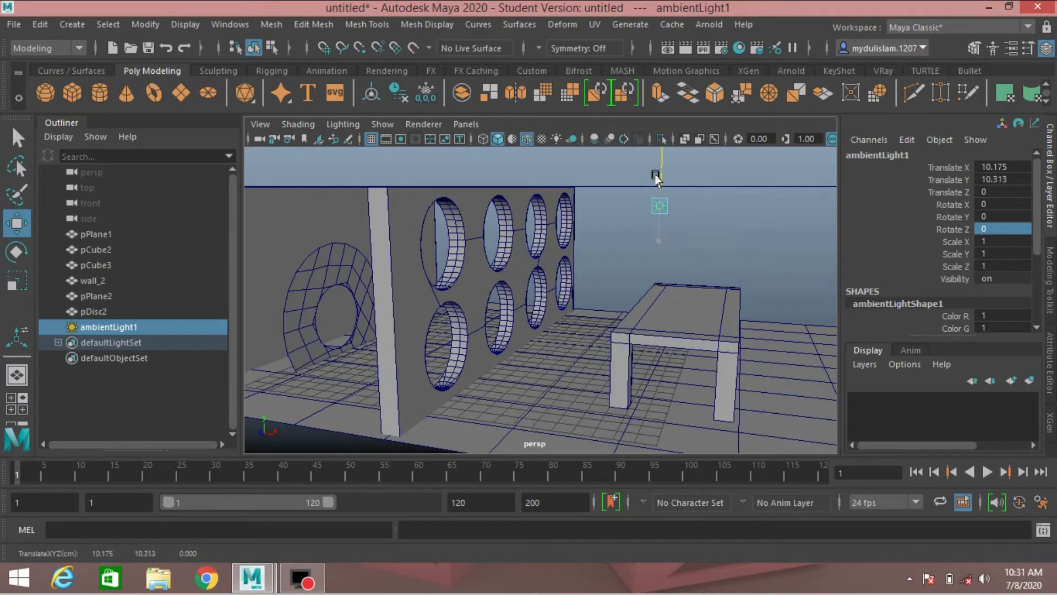
scroll(683, 241, "down", 5)
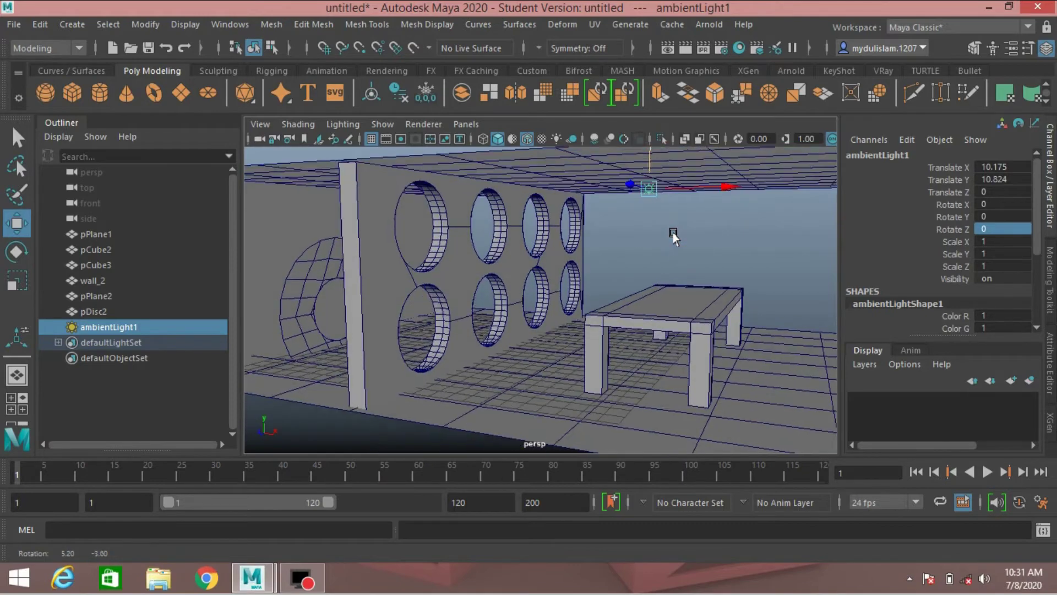
scroll(672, 237, "up", 6)
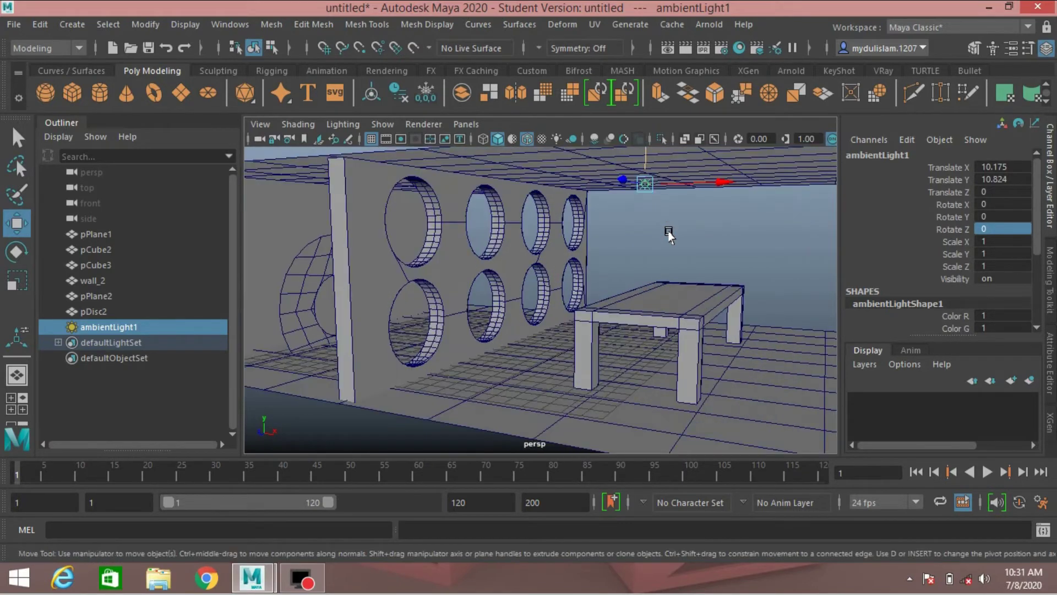
left_click_drag(668, 232, 665, 236, "alt")
scroll(663, 237, "down", 5)
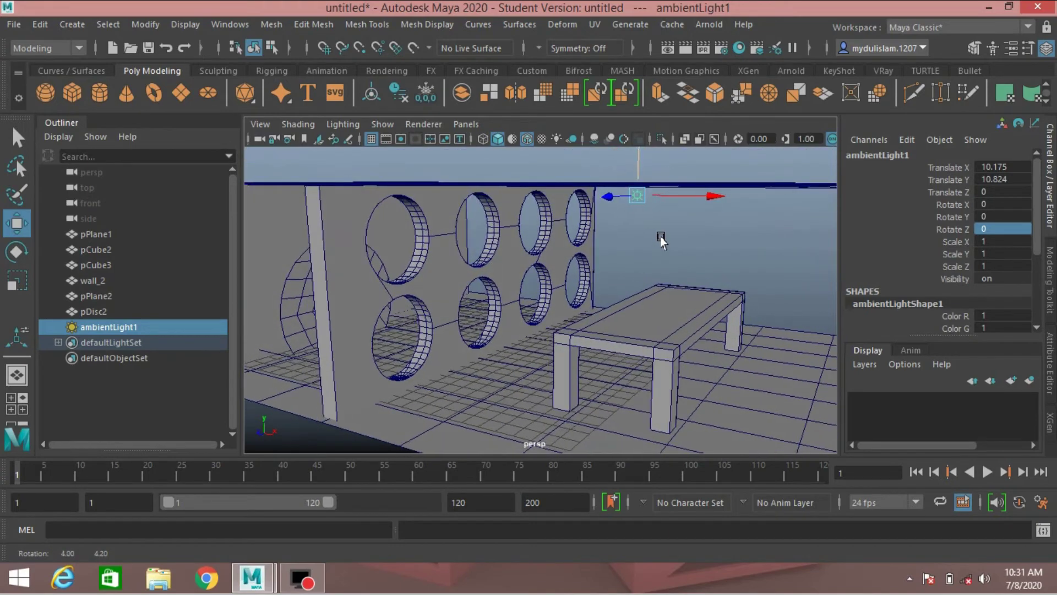
left_click_drag(660, 239, 684, 228, "alt")
left_click_drag(677, 268, 672, 271, "alt")
left_click_drag(681, 269, 676, 270, "alt")
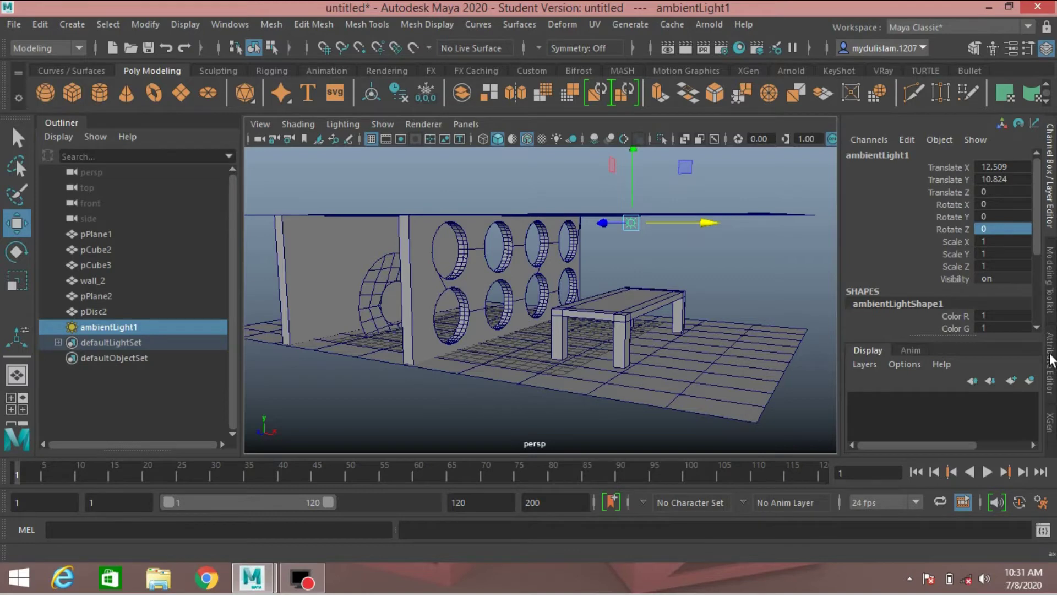
Show ambientLight1's attributes and shade the viewport with all scene lights.
left_click(1051, 360)
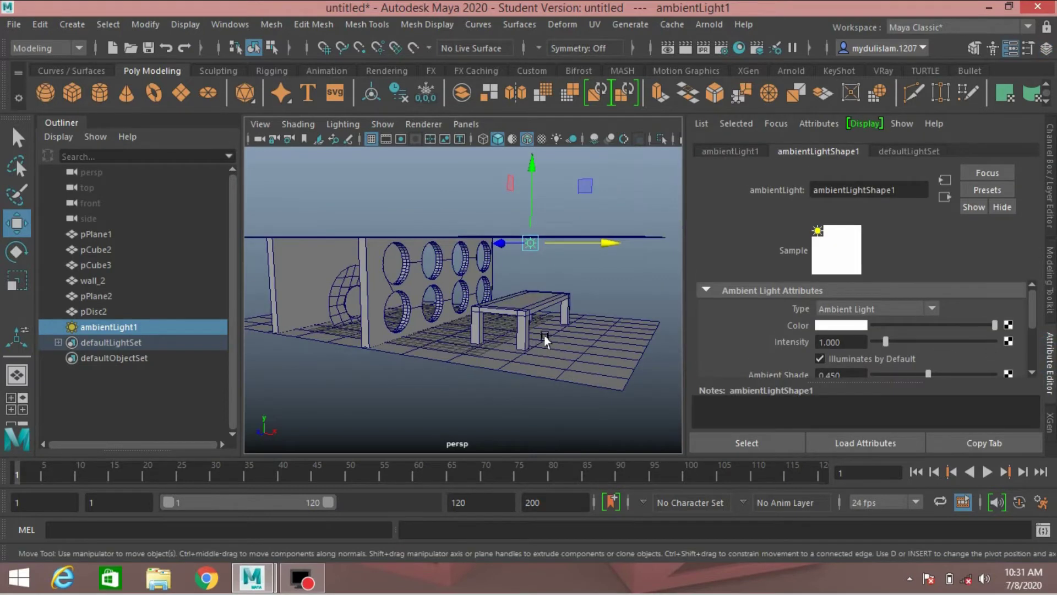
left_click(556, 139)
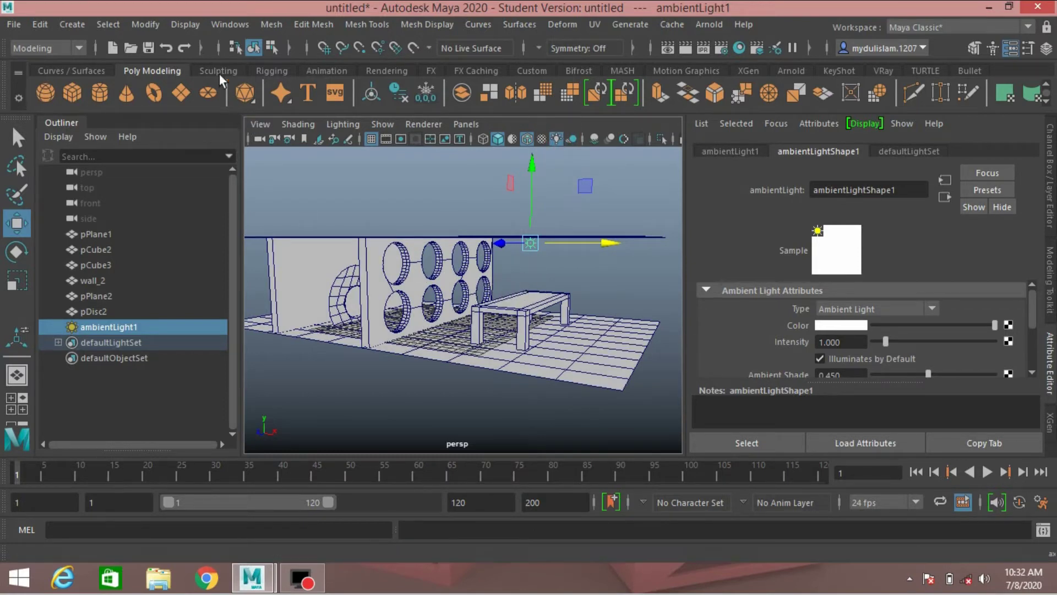
left_click(227, 25)
mouse_move(316, 127)
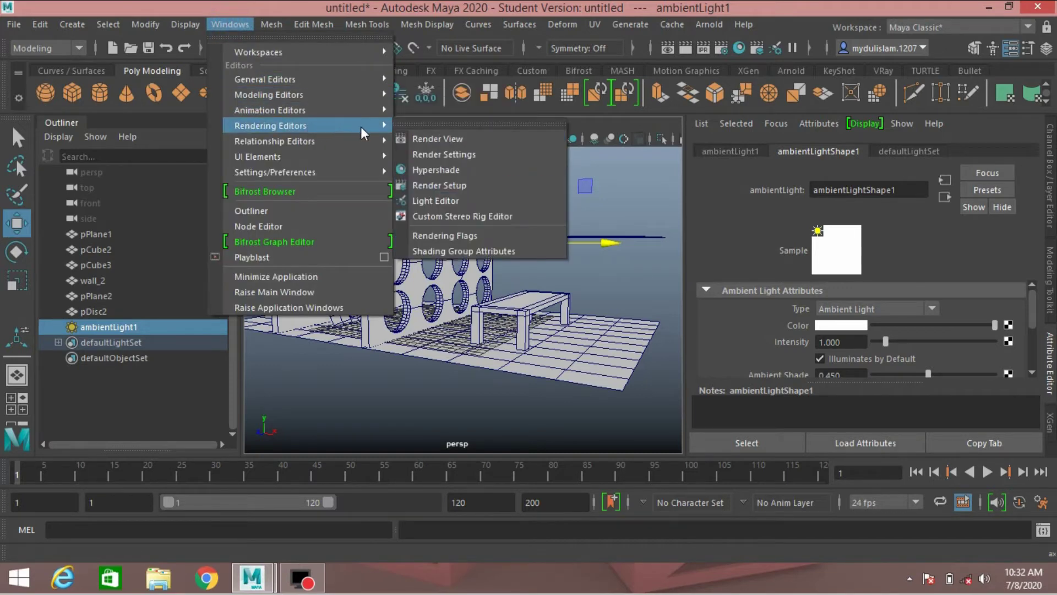
Switch the renderer from Arnold to Maya Software in Render Settings, then close the window.
left_click(440, 157)
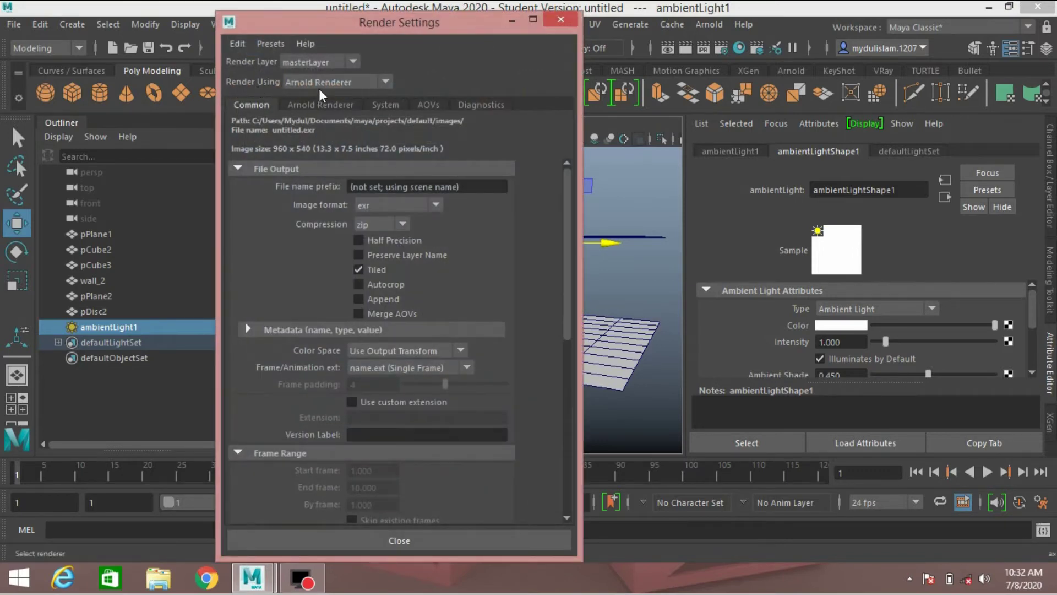
left_click(386, 83)
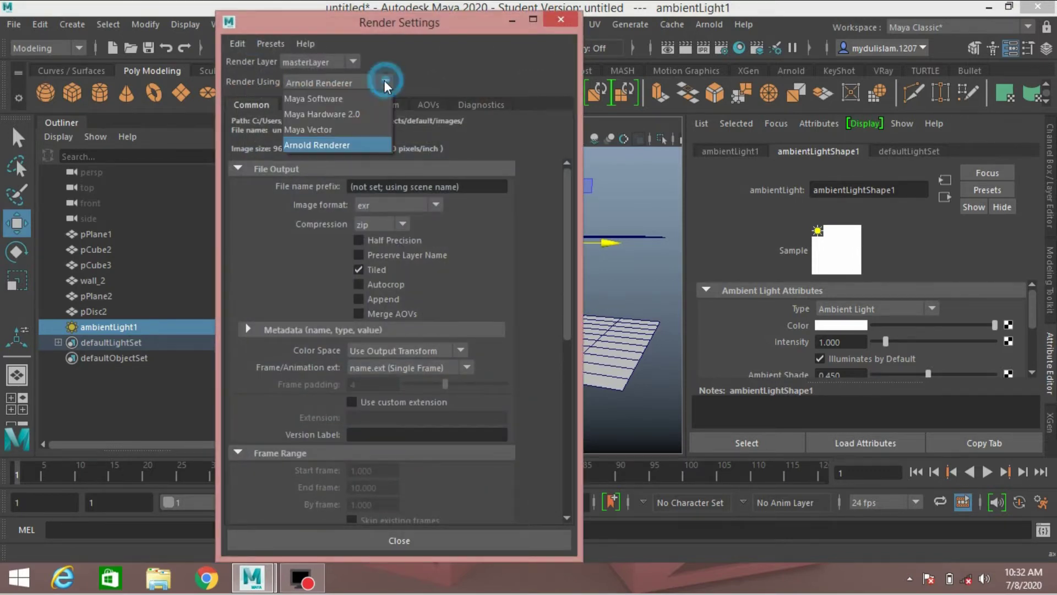
left_click(361, 101)
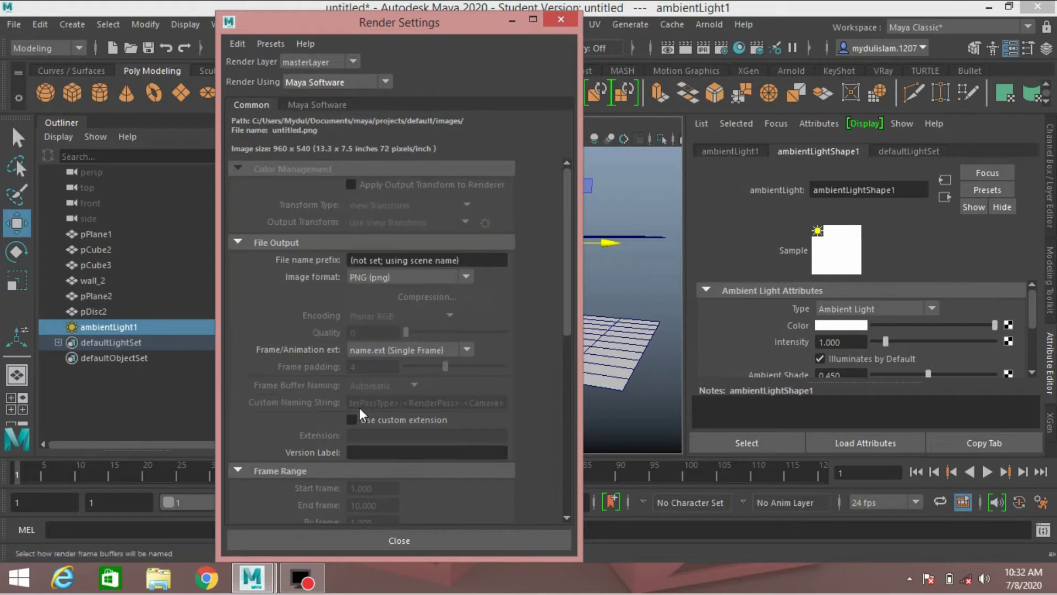
left_click(369, 540)
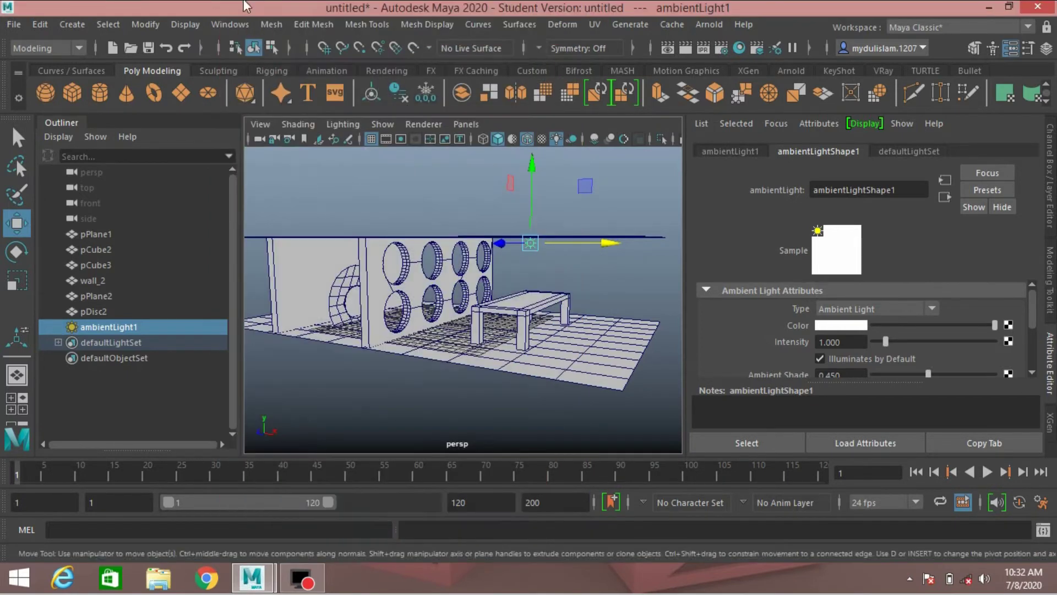
left_click(227, 26)
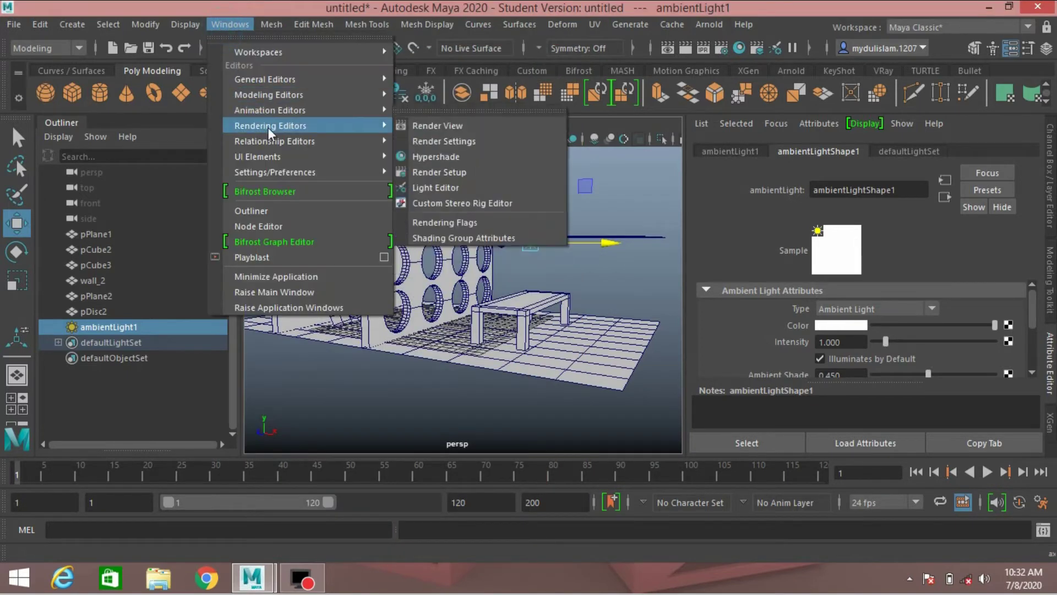
Open Render View, move it aside and narrow it, then render the room in Maya Software.
mouse_move(361, 130)
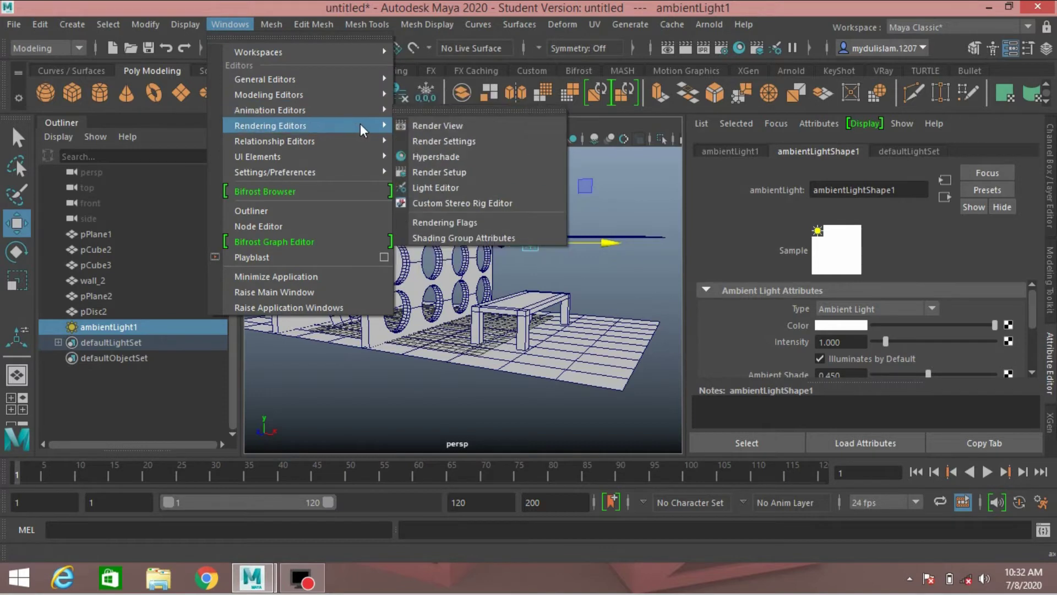
left_click(414, 126)
left_click_drag(400, 146, 190, 80)
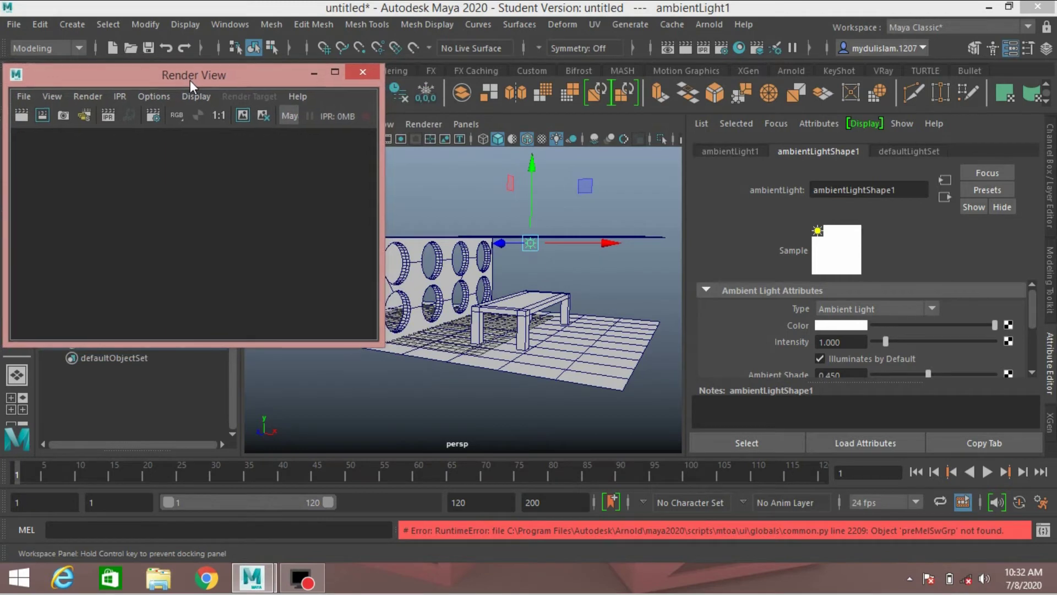
left_click_drag(380, 166, 330, 161)
left_click(21, 117)
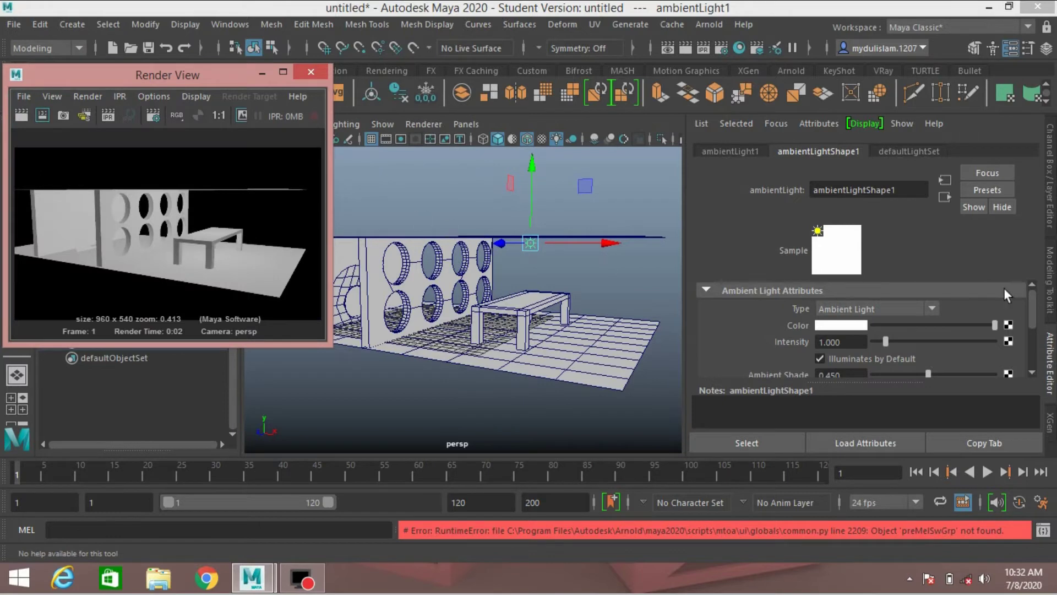
left_click(828, 327)
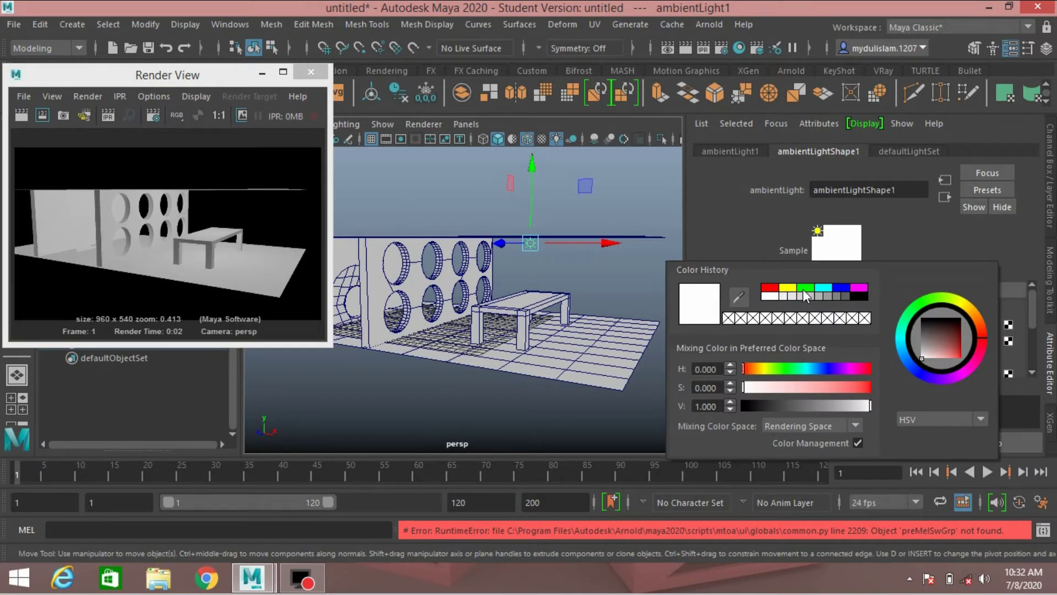
left_click(821, 286)
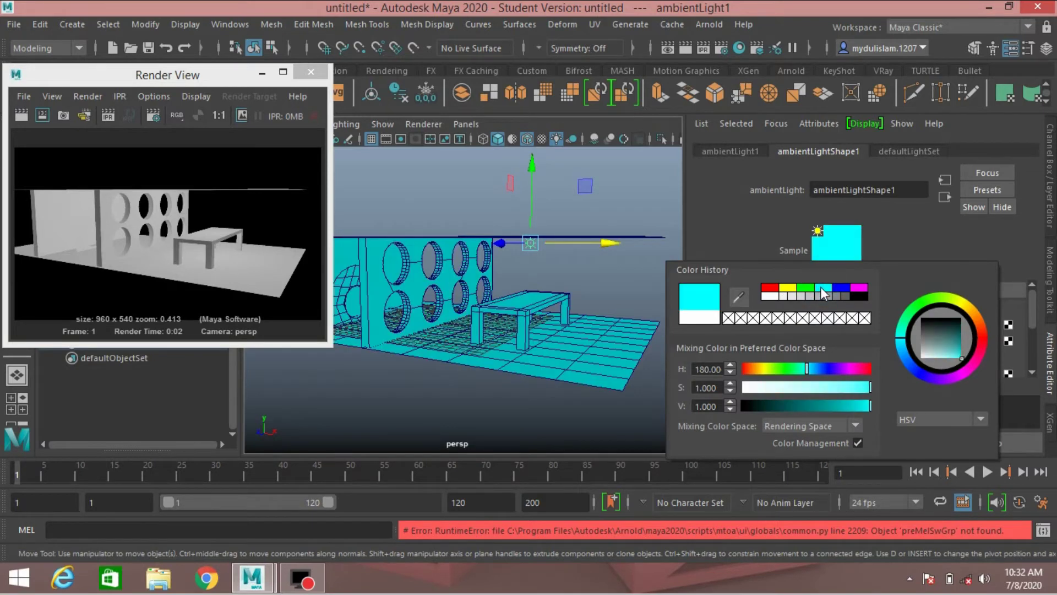
left_click(21, 115)
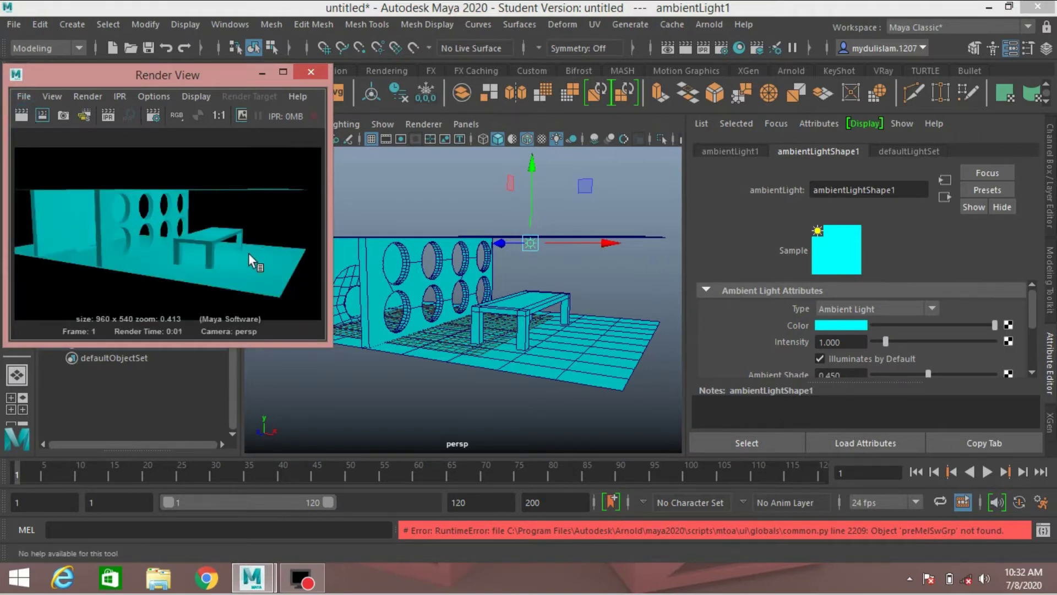
left_click(838, 325)
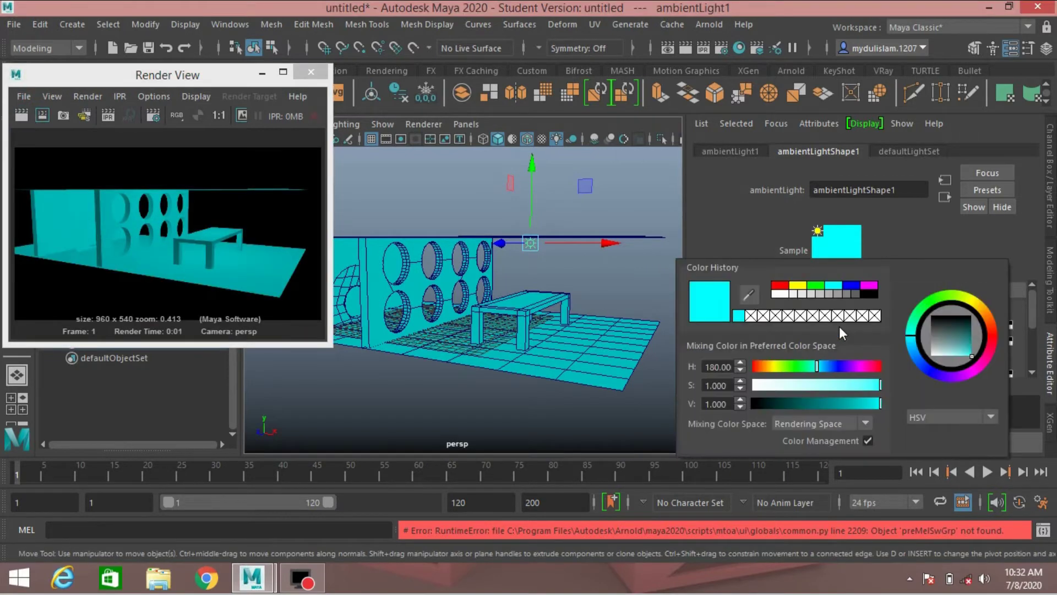
left_click(780, 294)
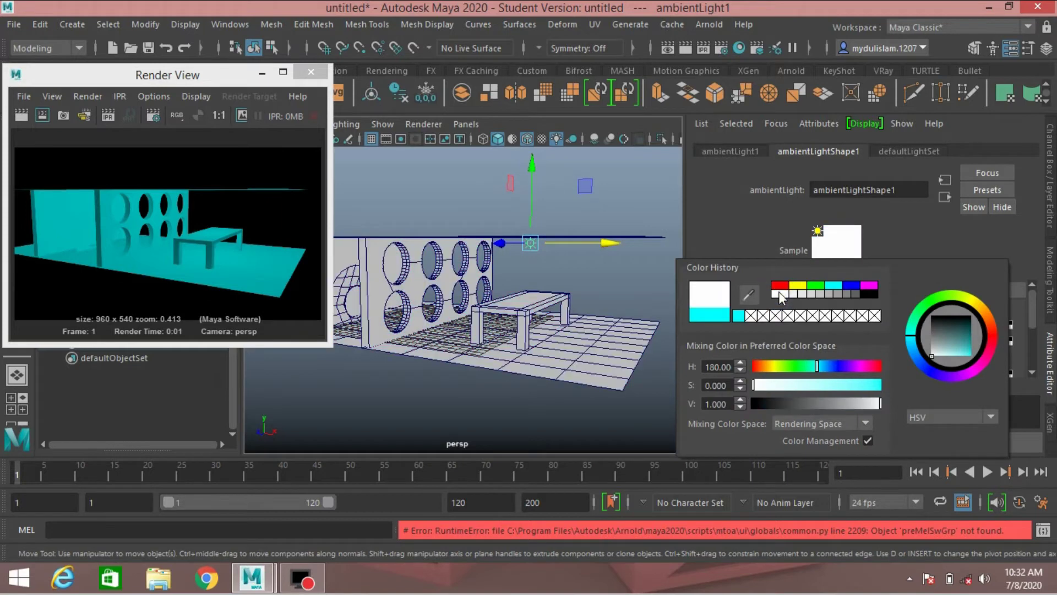
left_click(21, 115)
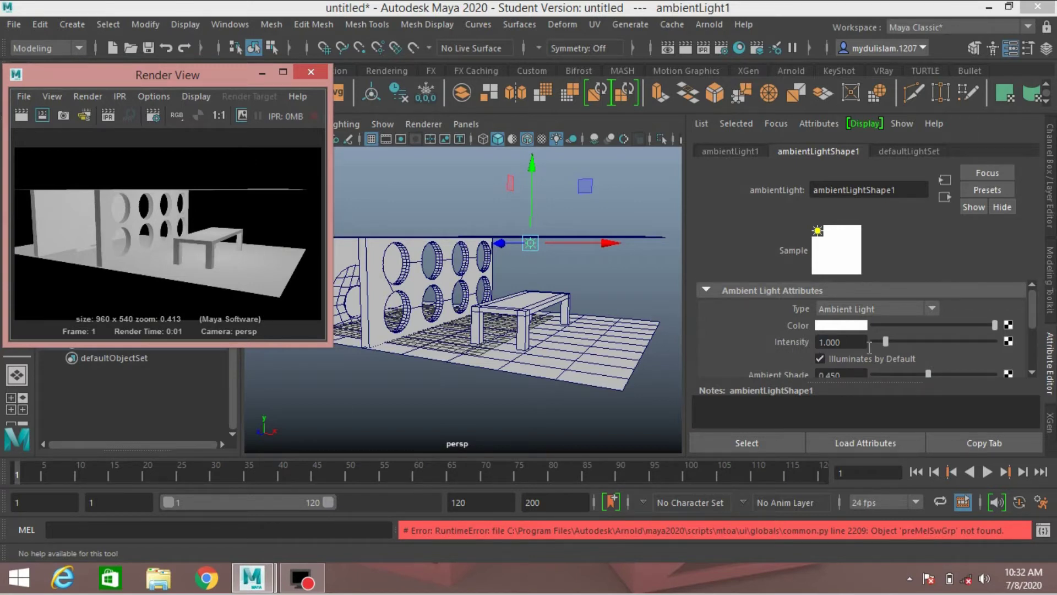
Test-render with ambient light intensity 4.091, then lower the intensity to 1.948.
left_click_drag(886, 342, 921, 348)
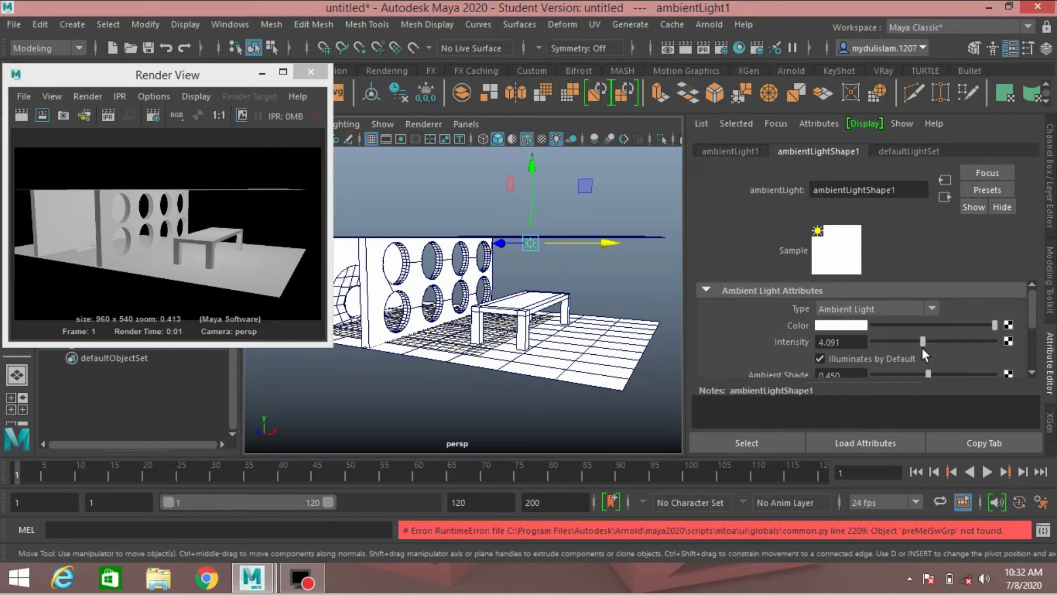
left_click(21, 115)
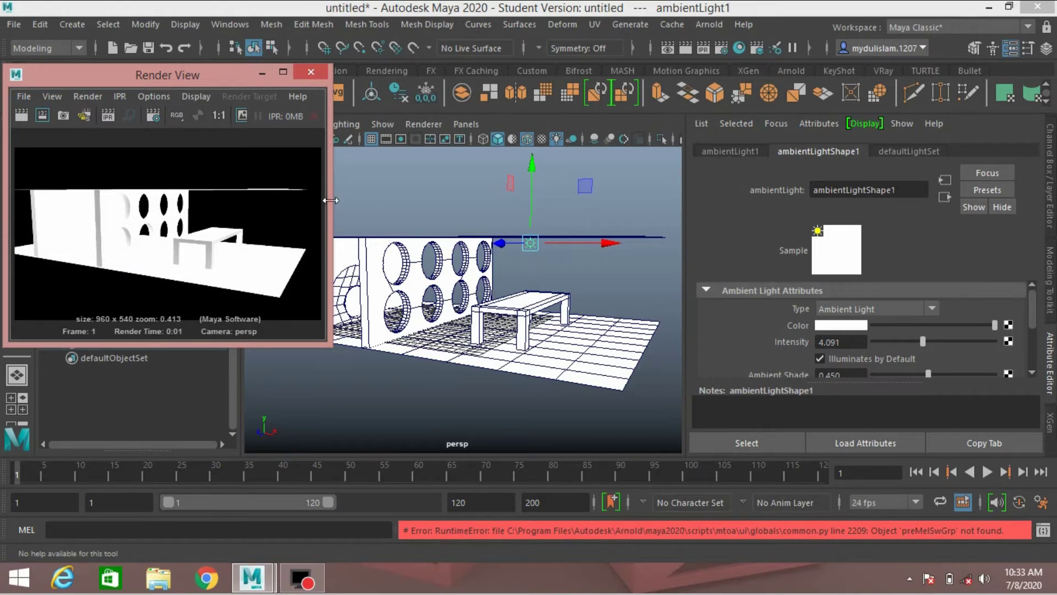
left_click_drag(331, 200, 268, 201)
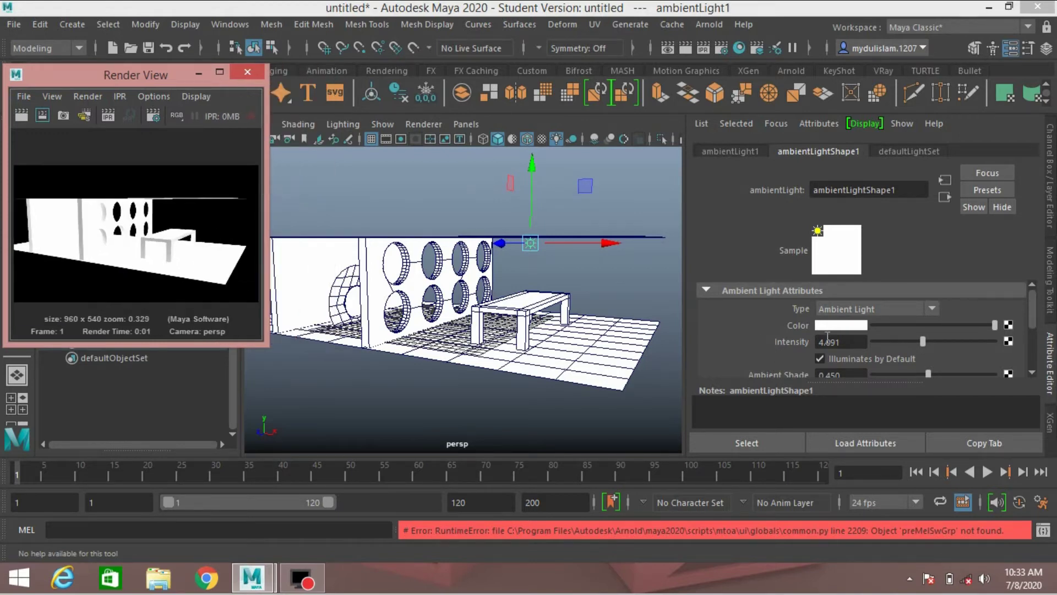
left_click_drag(921, 341, 897, 341)
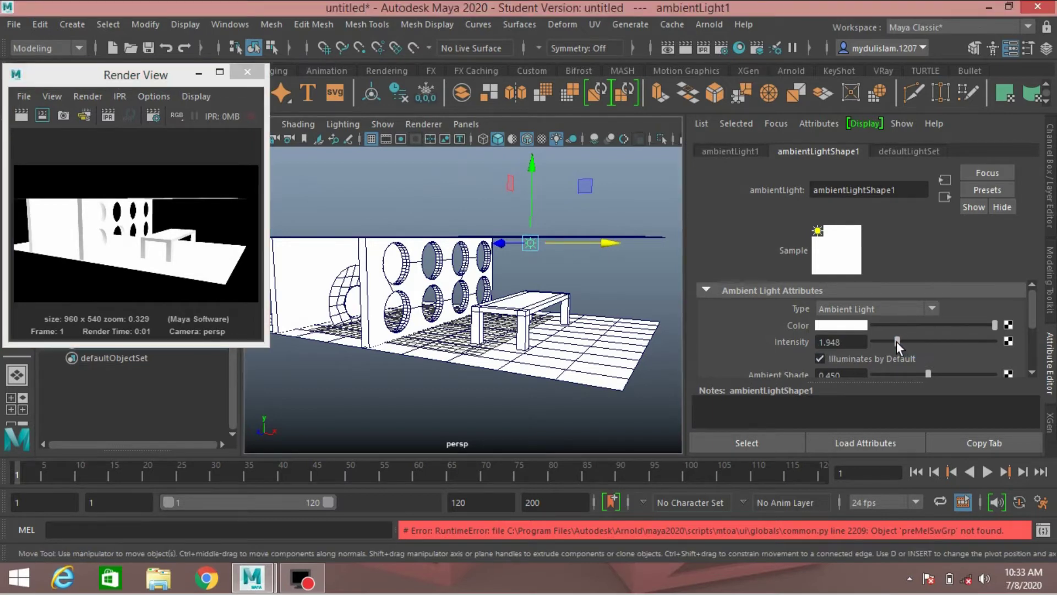
scroll(807, 333, "down", 2)
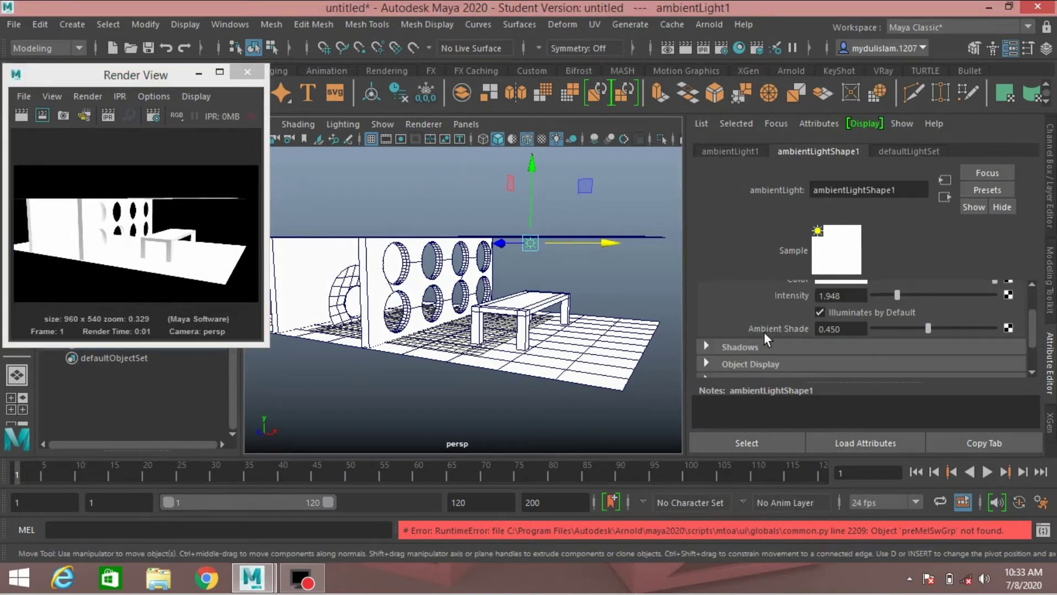
Give the ambient light a cyan shadow colour and re-render the room.
left_click(706, 346)
scroll(708, 348, "down", 2)
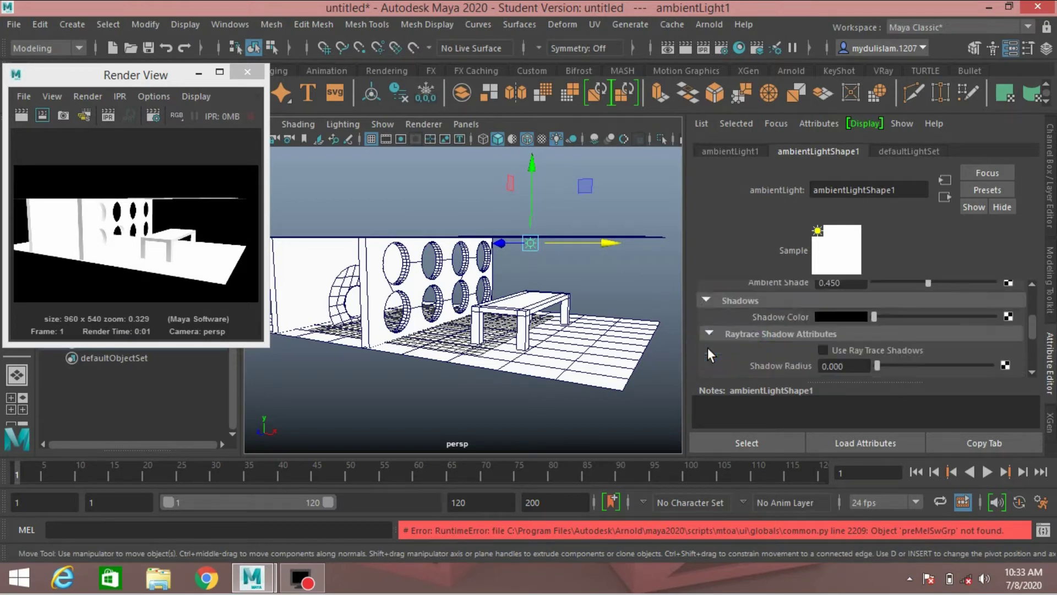
scroll(708, 348, "down", 1)
scroll(708, 348, "up", 1)
scroll(809, 349, "up", 2)
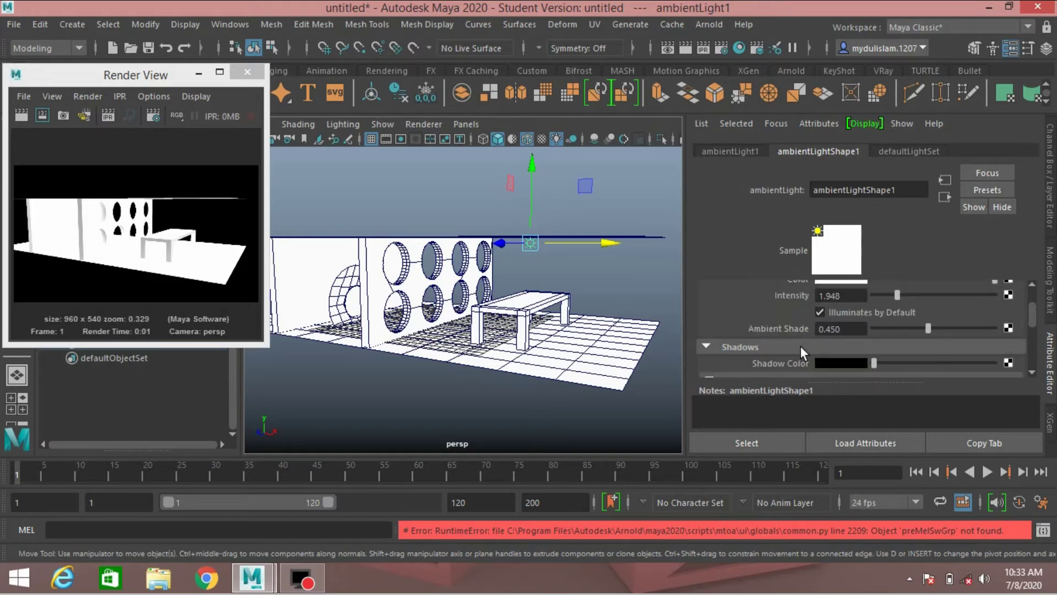
scroll(801, 345, "up", 2)
scroll(800, 345, "down", 6)
scroll(800, 346, "down", 3)
scroll(800, 346, "up", 5)
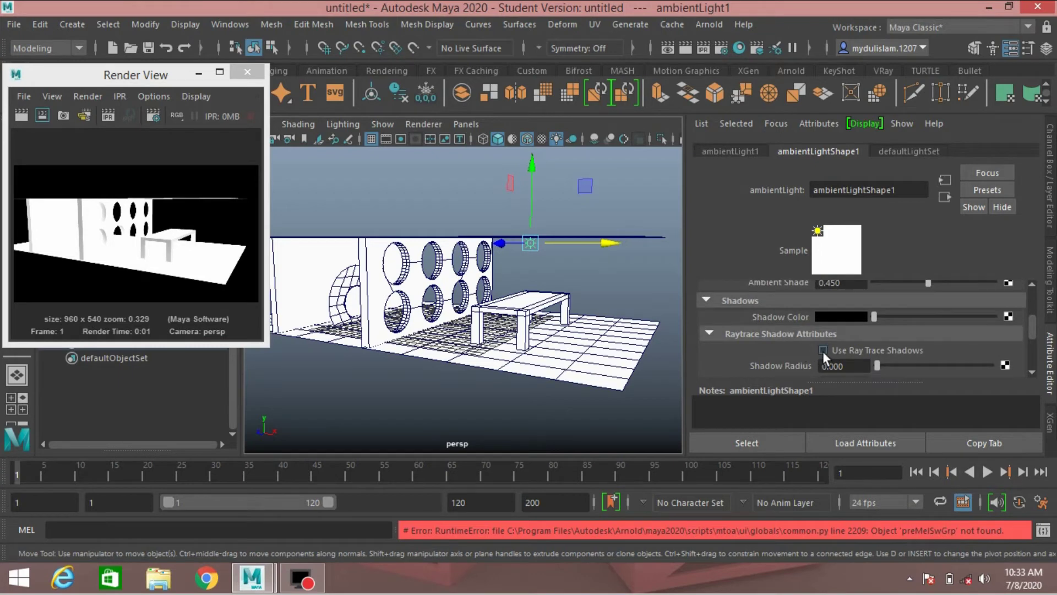
scroll(778, 340, "up", 3)
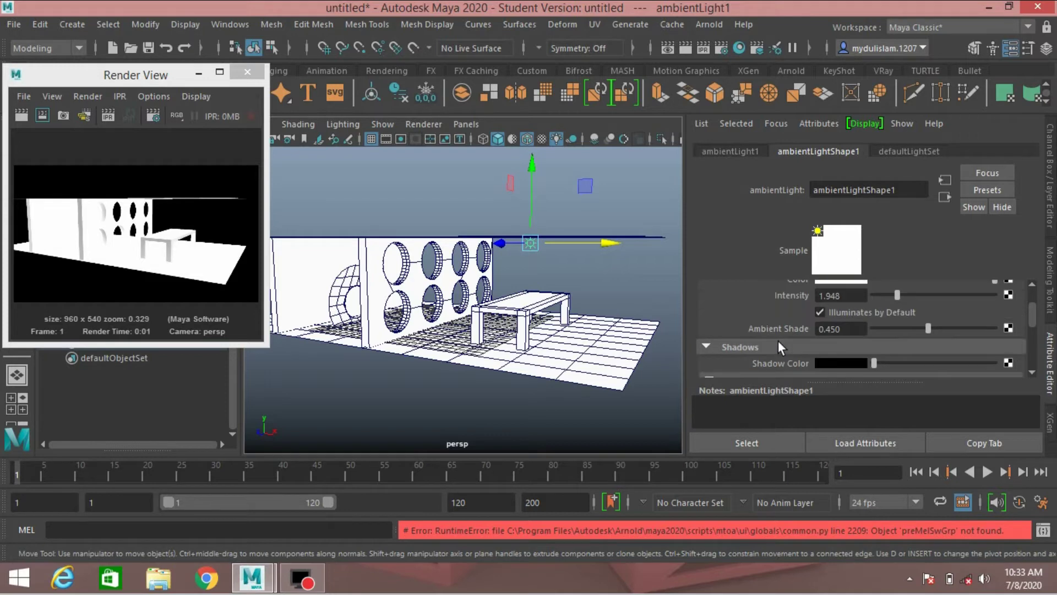
scroll(778, 345, "down", 1)
scroll(778, 346, "down", 1)
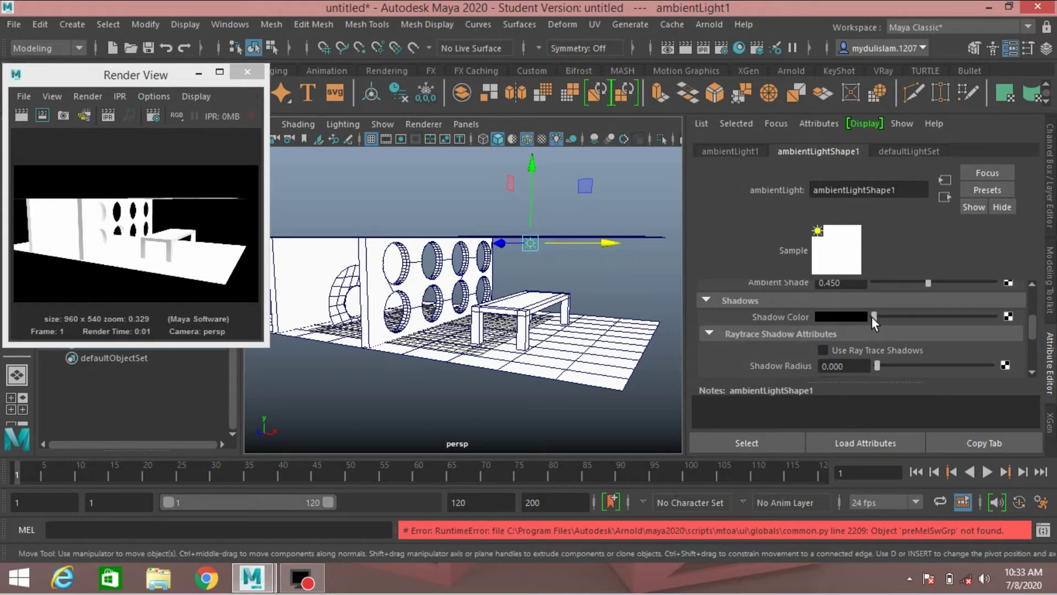
left_click(847, 318)
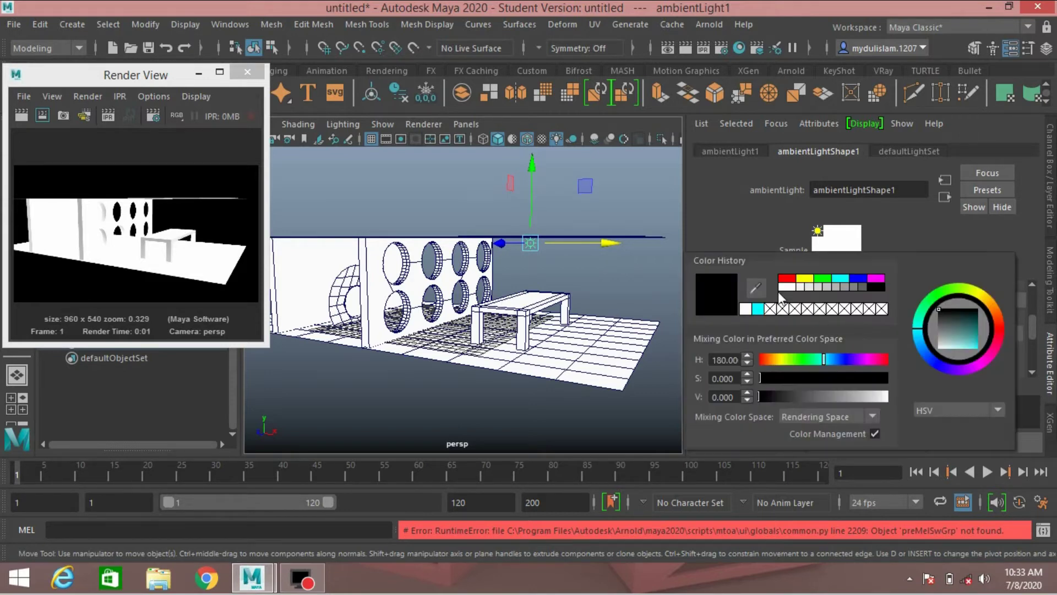
left_click(837, 280)
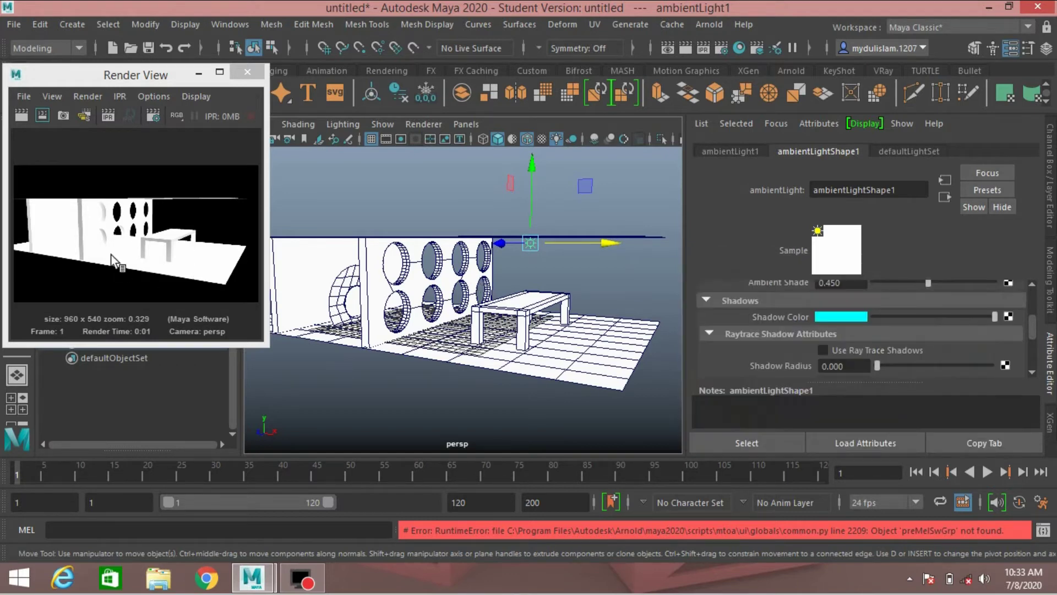
left_click(21, 115)
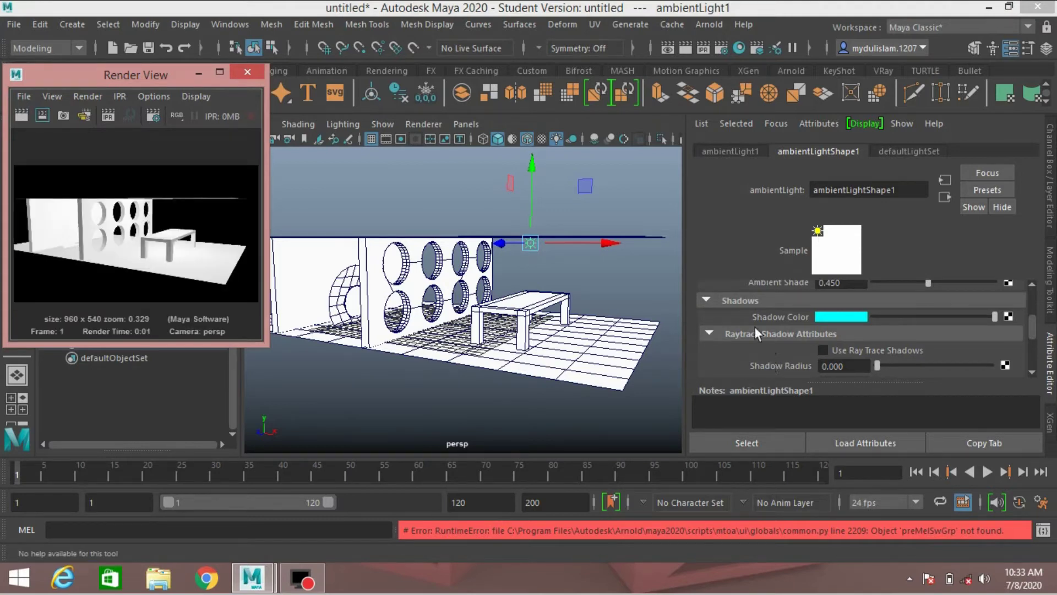
Set the ambient light intensity to 1.000 and render again.
left_click(704, 296)
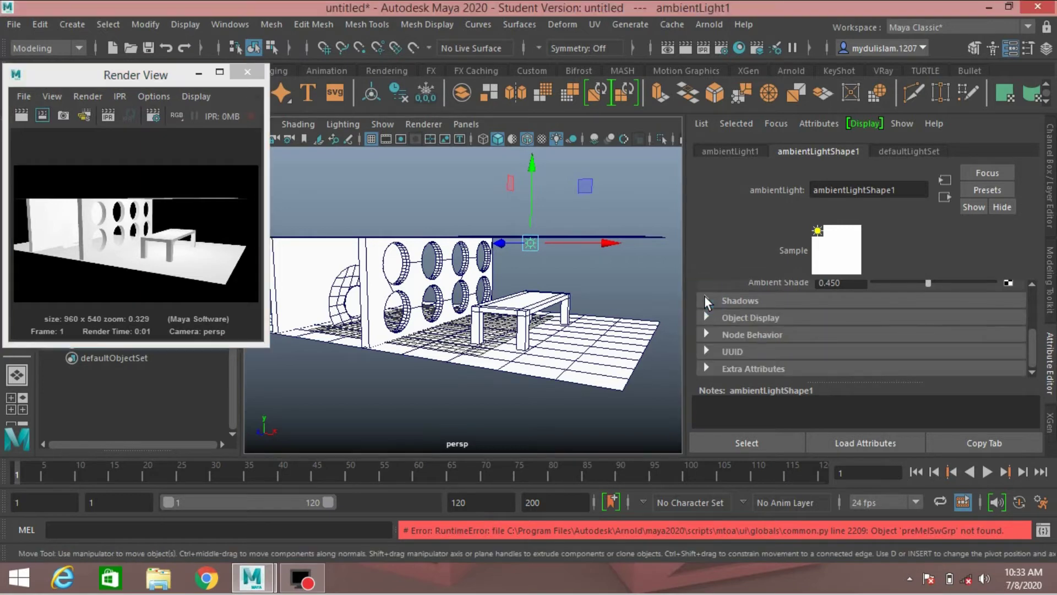
left_click(704, 296)
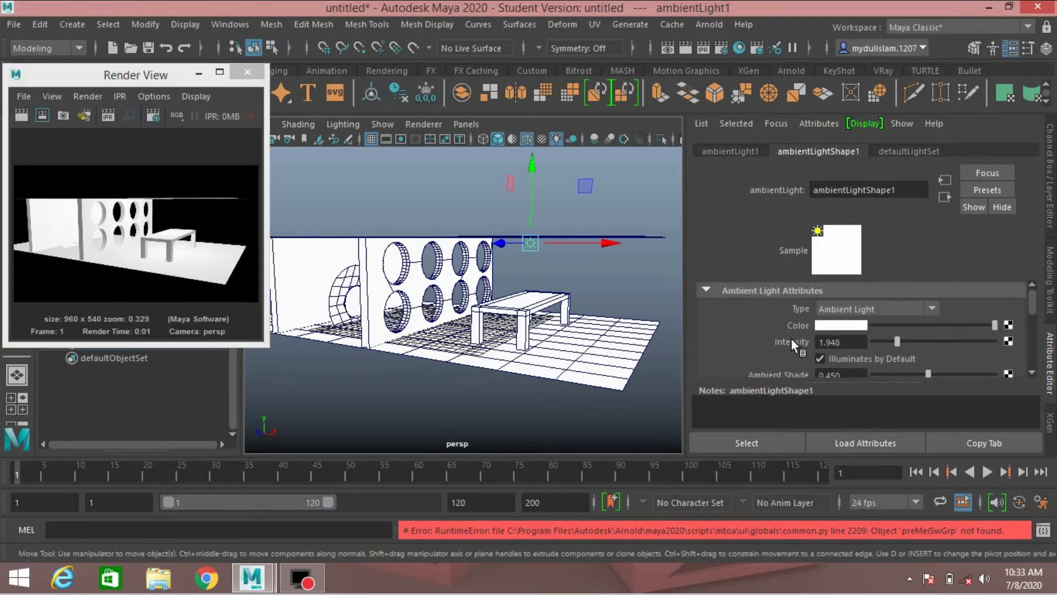
scroll(791, 338, "down", 2)
scroll(791, 338, "up", 4)
left_click_drag(892, 345, 748, 338)
type("1")
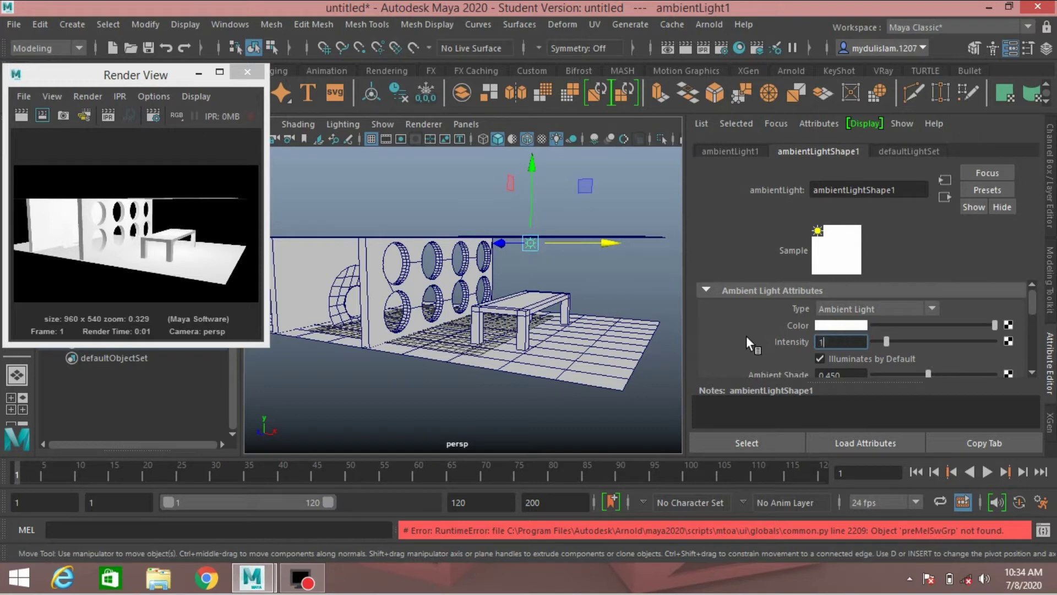
key("Return")
left_click(20, 117)
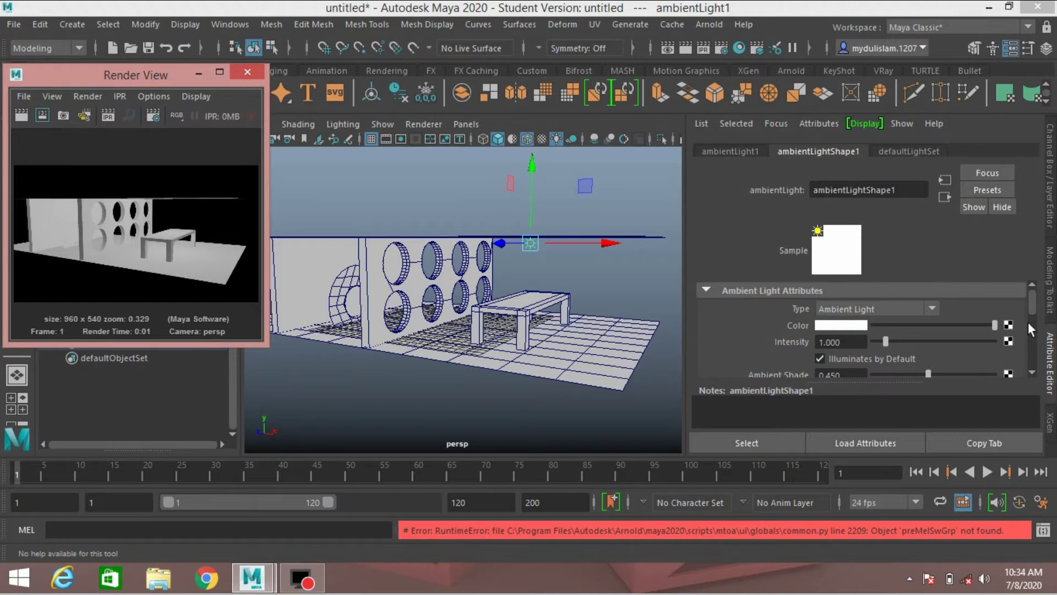
left_click_drag(1030, 307, 1026, 331)
Enable ray-traced shadows on the ambient light and re-render.
left_click(838, 337)
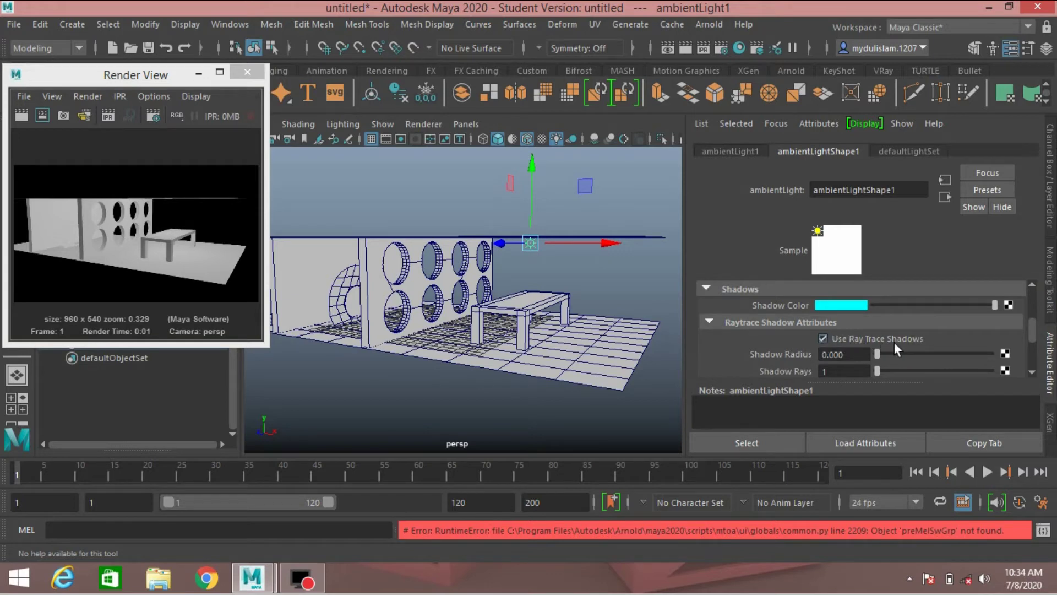
left_click(22, 116)
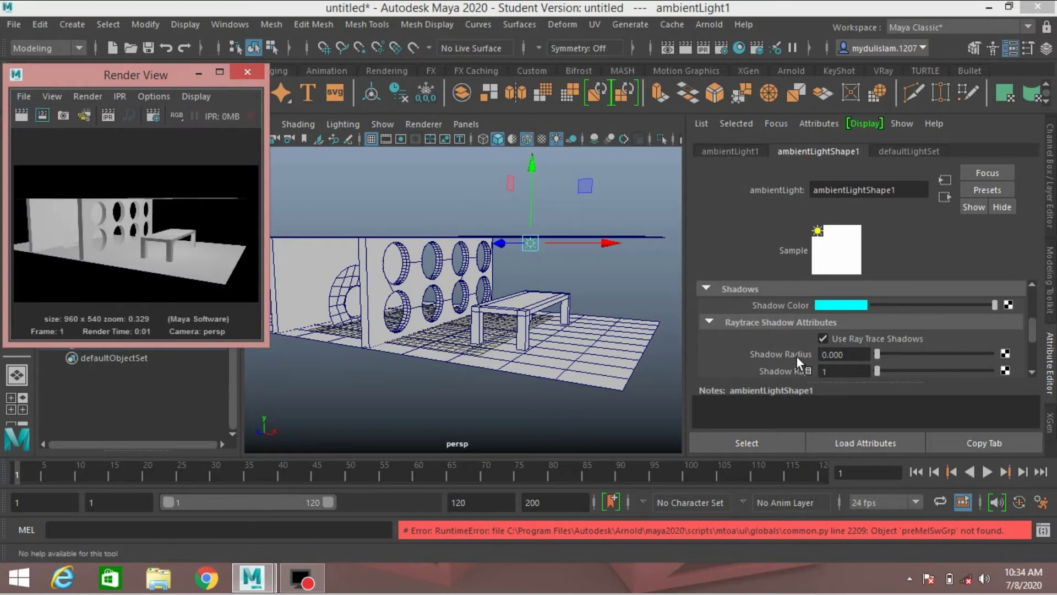
left_click_drag(1026, 333, 1026, 348)
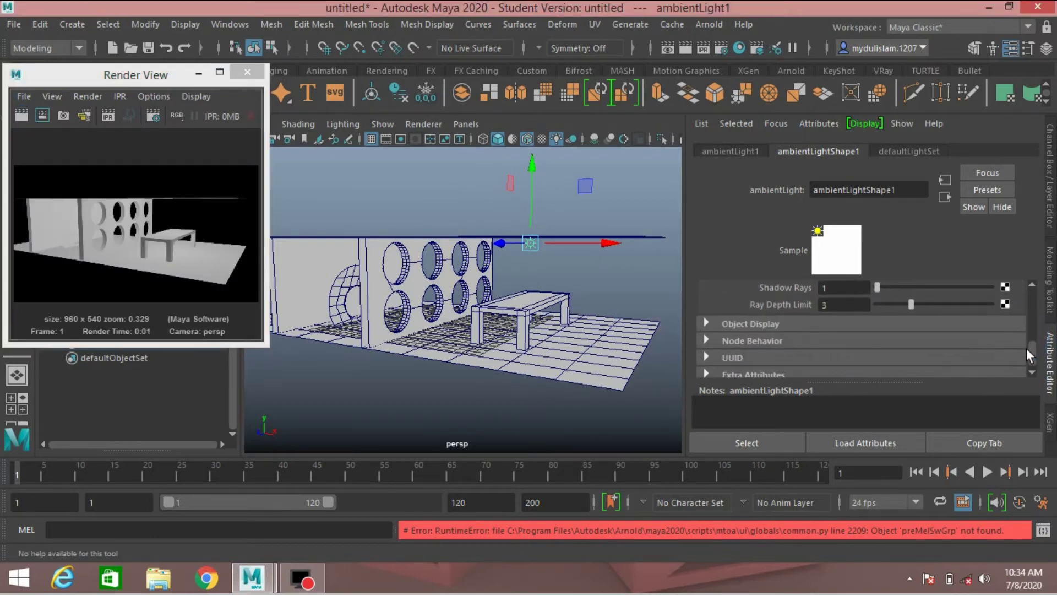
Check the light's Object Display settings and collapse the Ambient Light Attributes section.
left_click(709, 324)
scroll(709, 322, "down", 1)
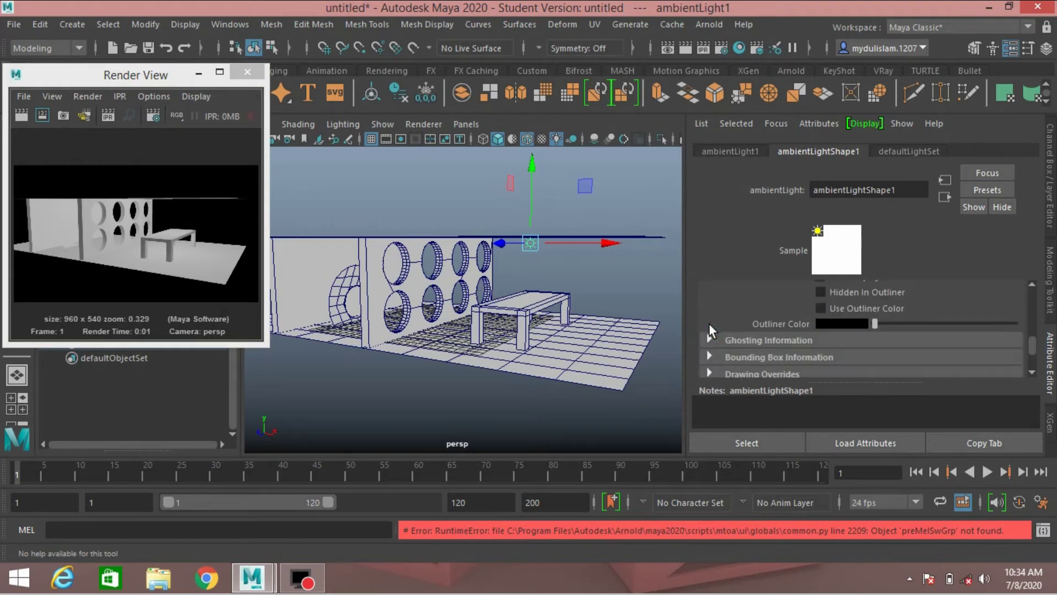
scroll(709, 322, "down", 1)
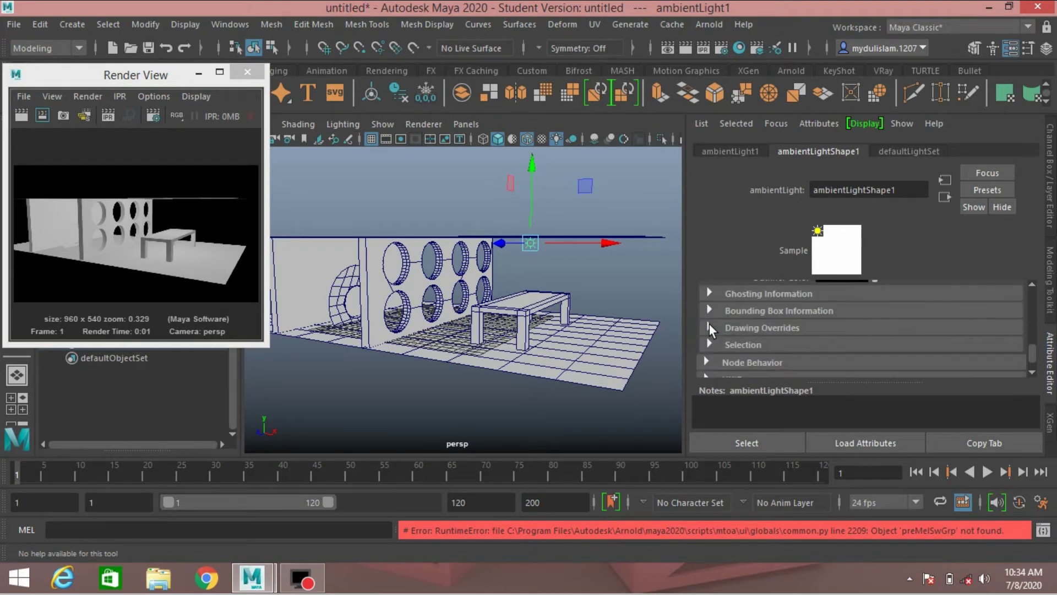
scroll(709, 322, "up", 5)
scroll(709, 325, "up", 1)
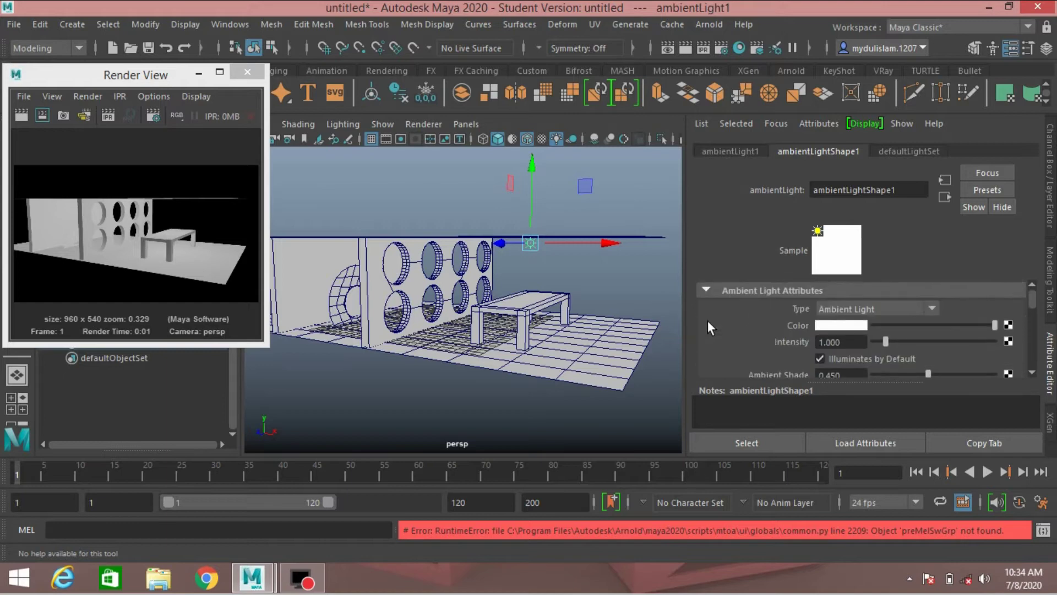
left_click(705, 290)
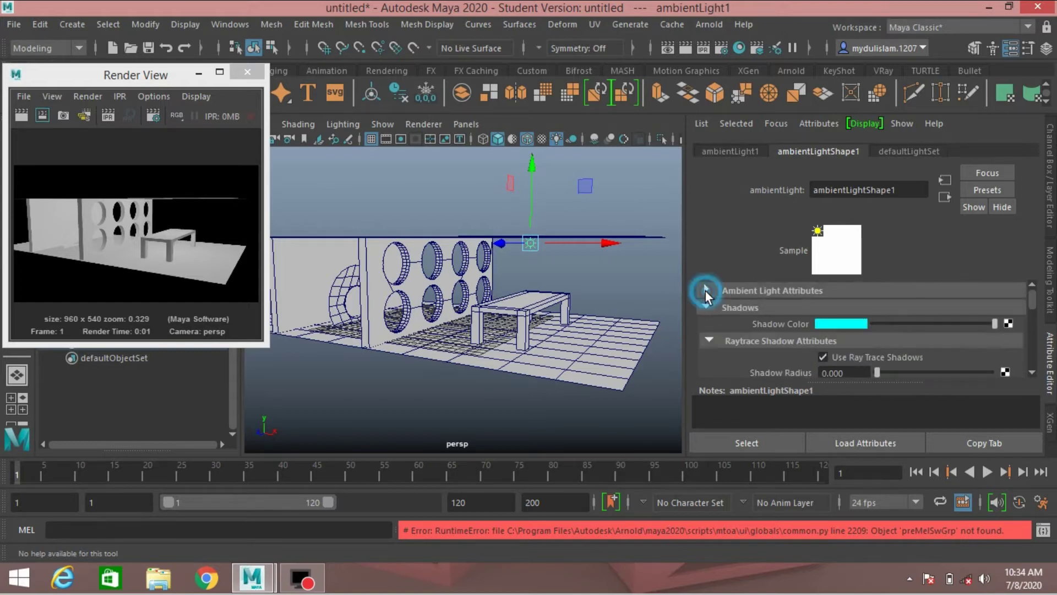
left_click(128, 84)
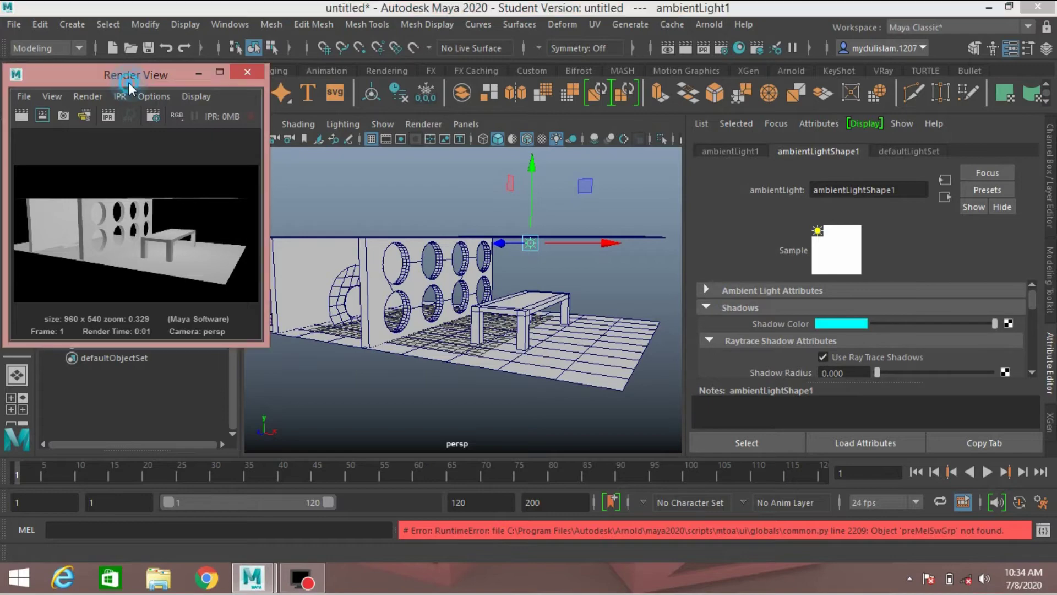
Move the camera close to the holed wall and table, then hide ambientLight1, darkening the lit viewport.
mouse_move(541, 317)
left_mouse_down("alt")
mouse_move(562, 320)
mouse_move(533, 317)
mouse_move(530, 305)
mouse_move(547, 322)
mouse_move(498, 325)
mouse_move(526, 320)
left_mouse_up("alt")
right_click_drag(526, 319, 529, 318, "alt")
left_click_drag(530, 318, 527, 314, "alt")
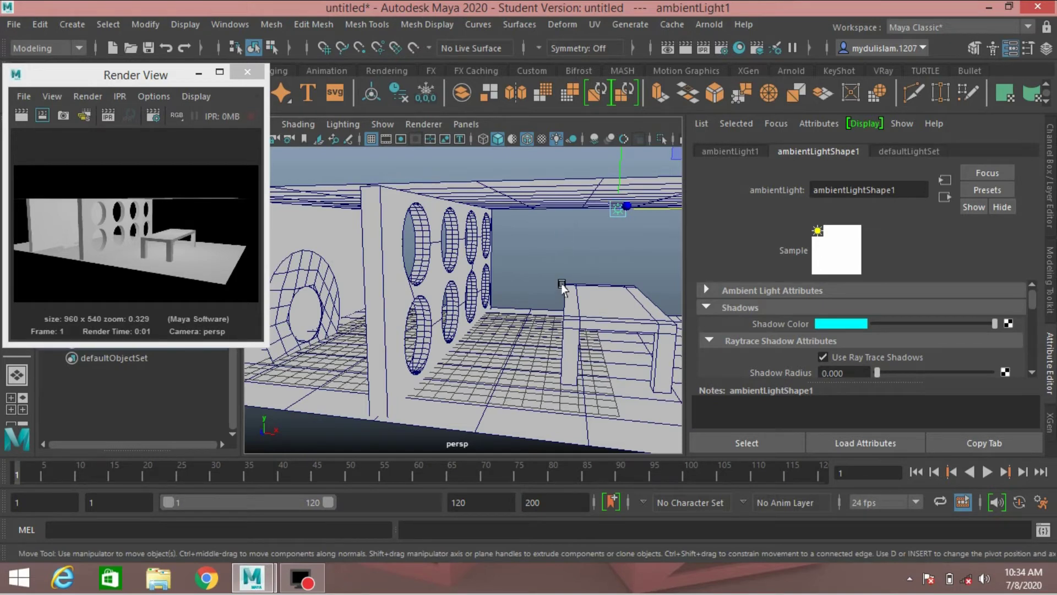
key("h")
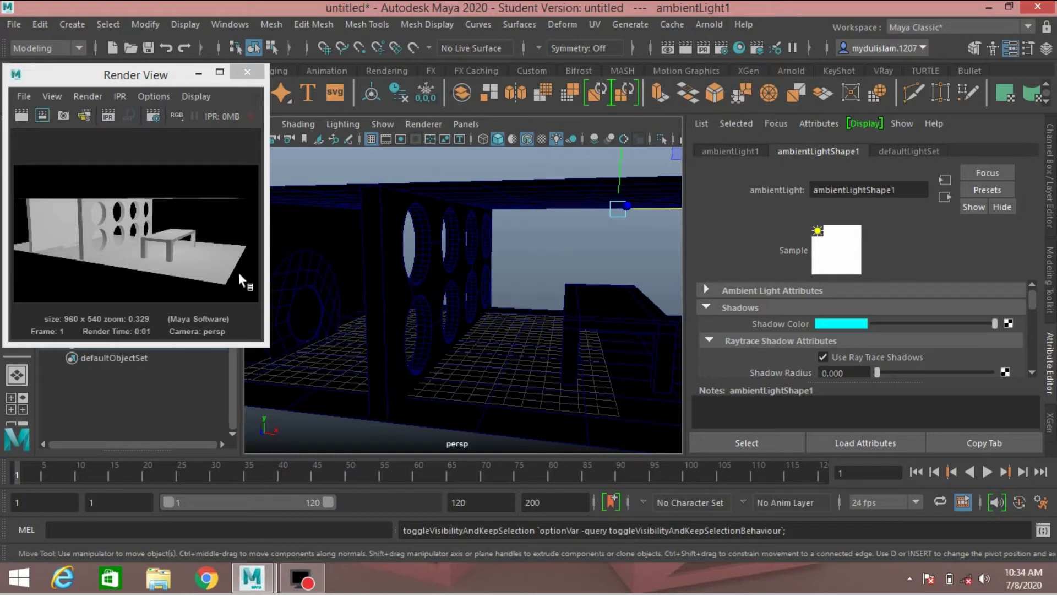
left_click(68, 25)
Create a directional light and scale it up.
mouse_move(233, 113)
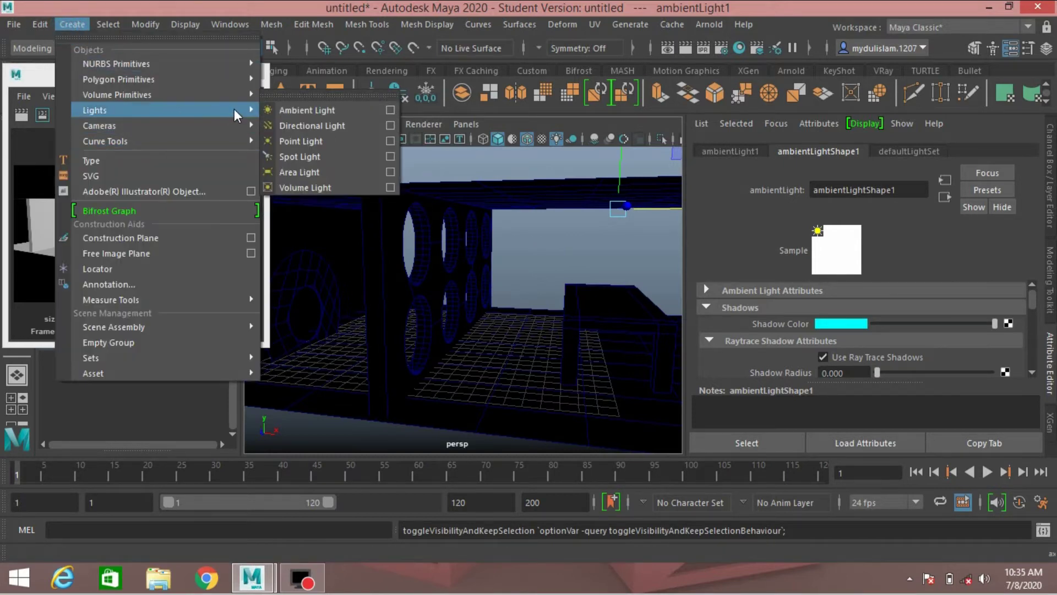
left_click(289, 125)
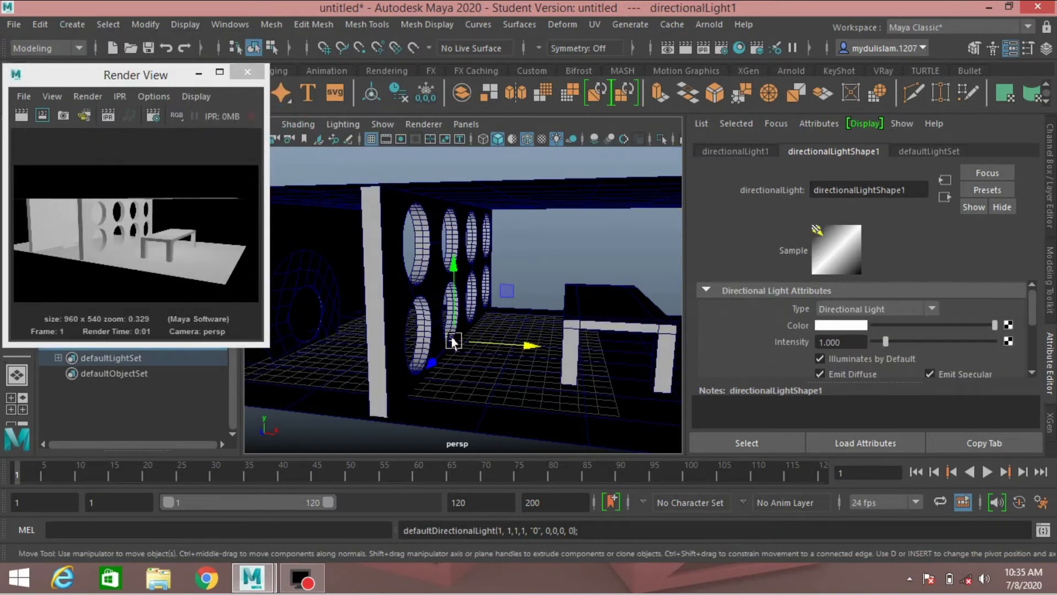
key("r")
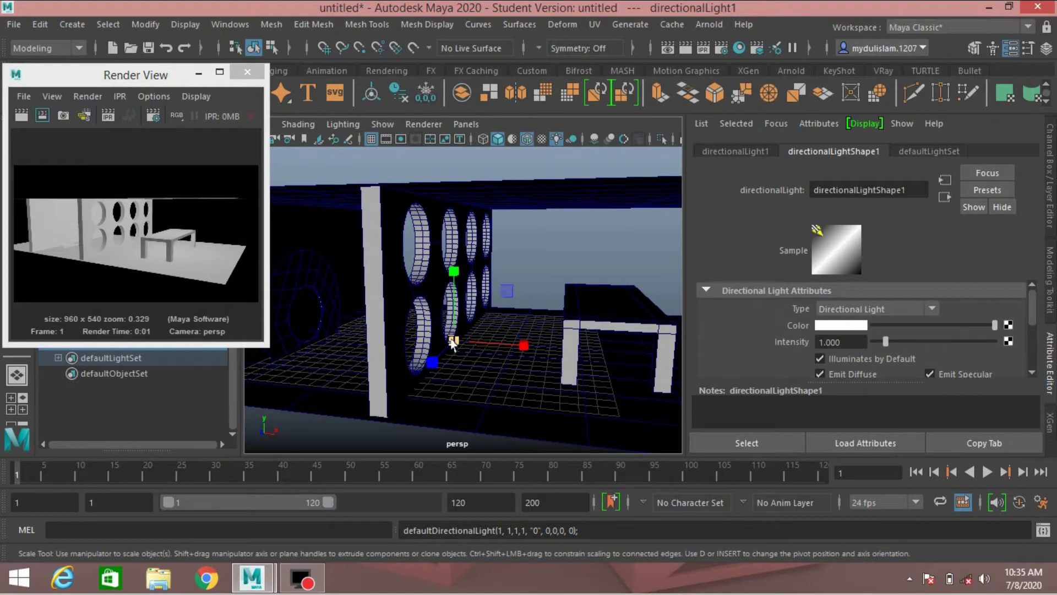
left_click_drag(452, 341, 534, 417)
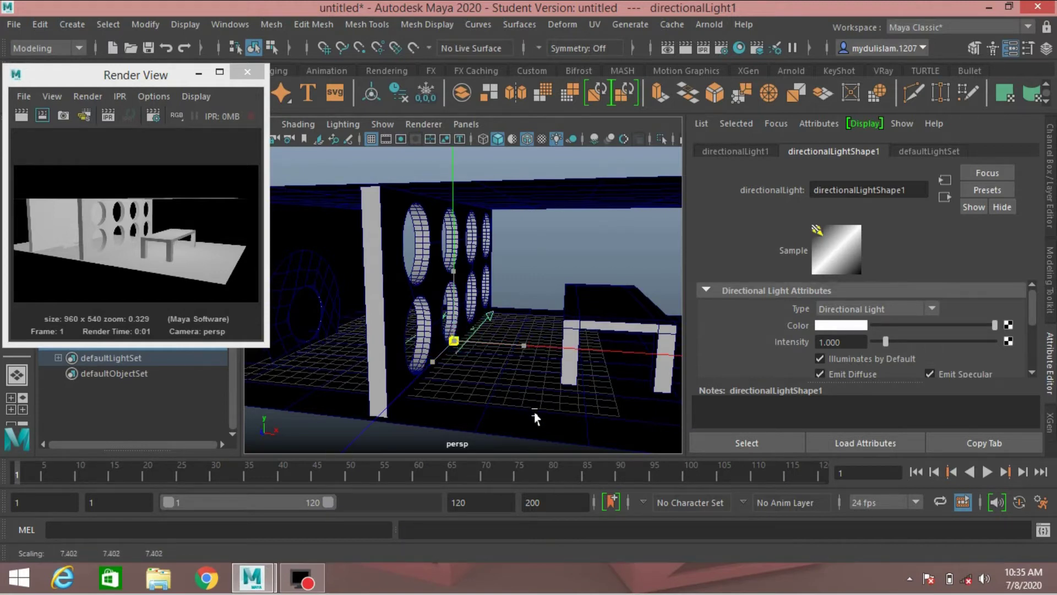
scroll(532, 414, "down", 3)
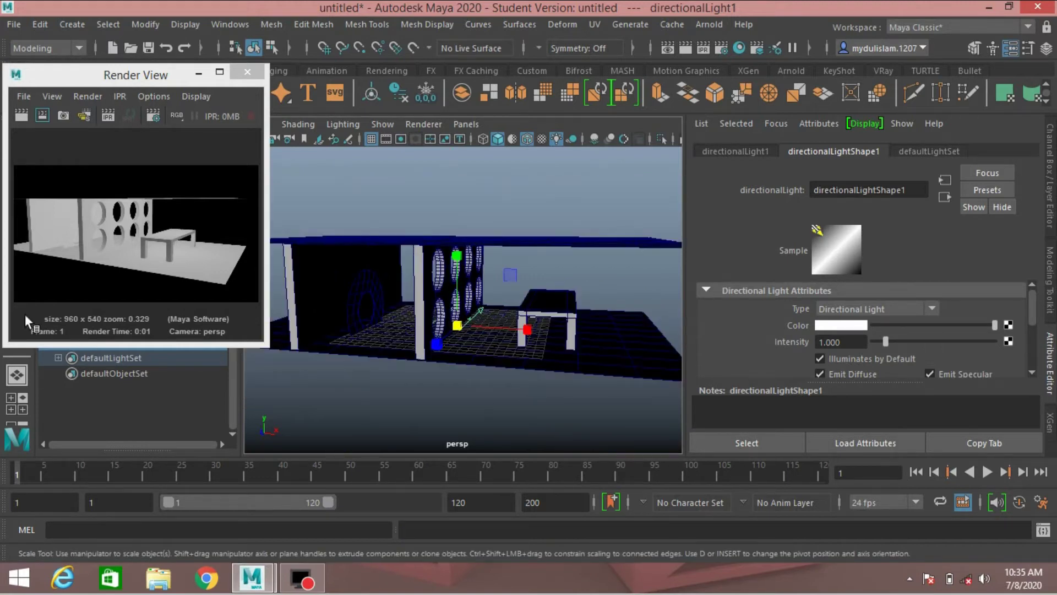
Rotate the directional light about 87° in Y and move it to X 12.53, Y 7.46.
key("e")
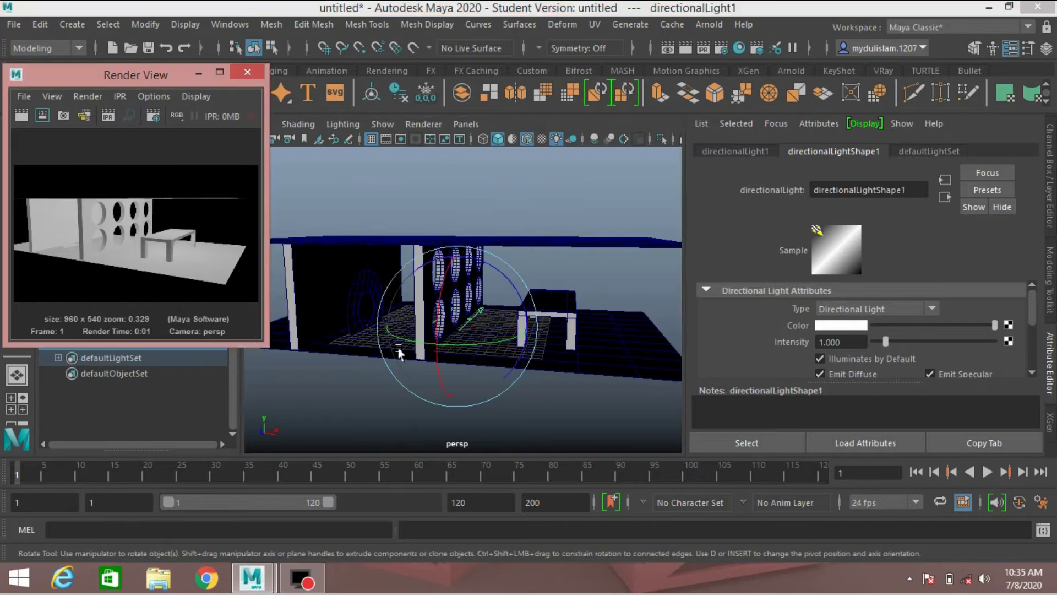
left_click_drag(454, 350, 529, 346)
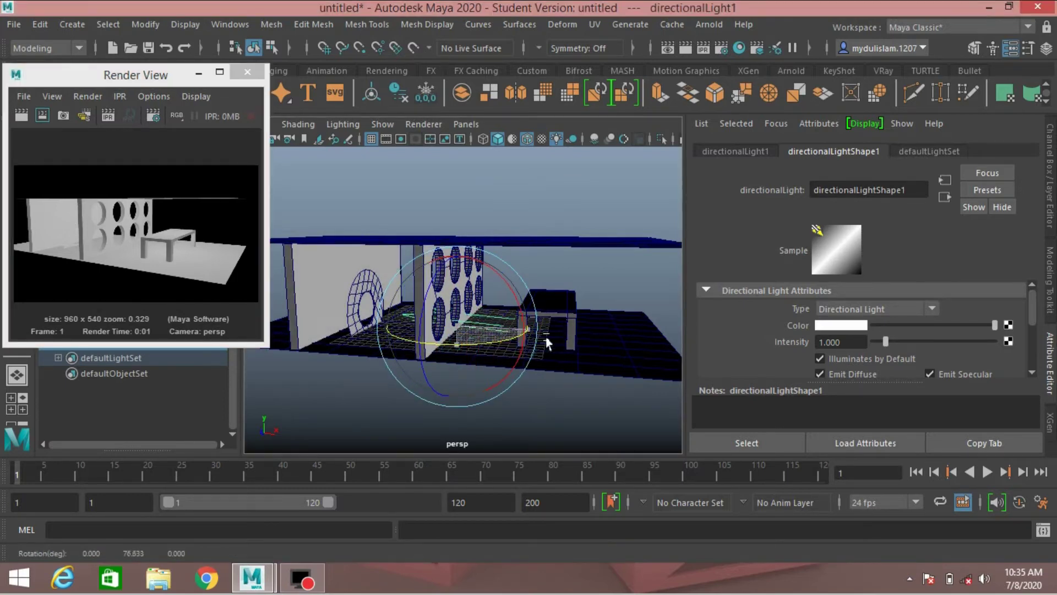
mouse_move(461, 342)
left_mouse_down()
mouse_move(449, 349)
mouse_move(471, 346)
left_mouse_up()
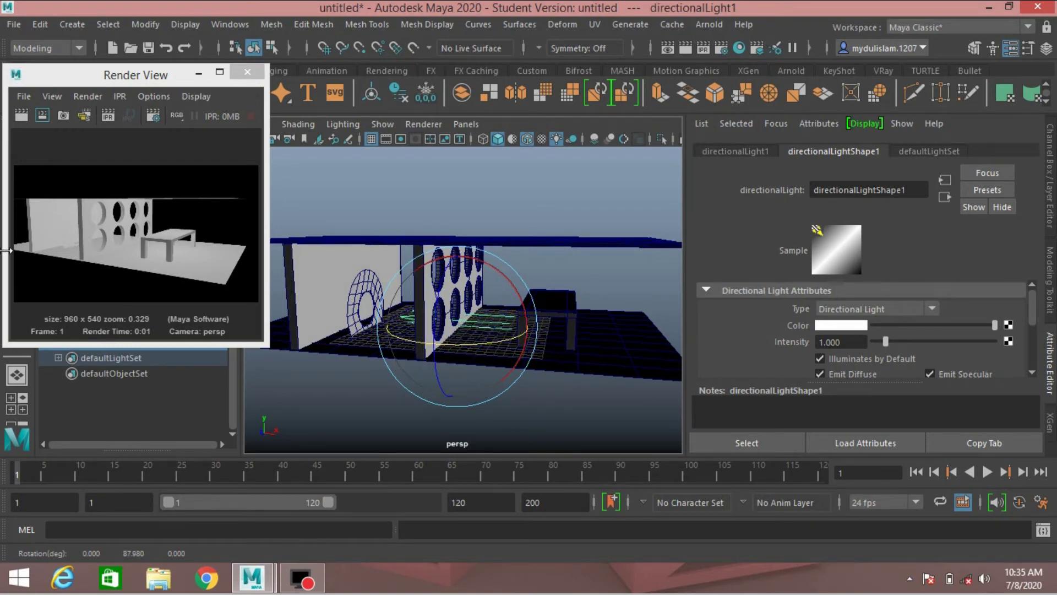
key("w")
left_click_drag(501, 329, 606, 355)
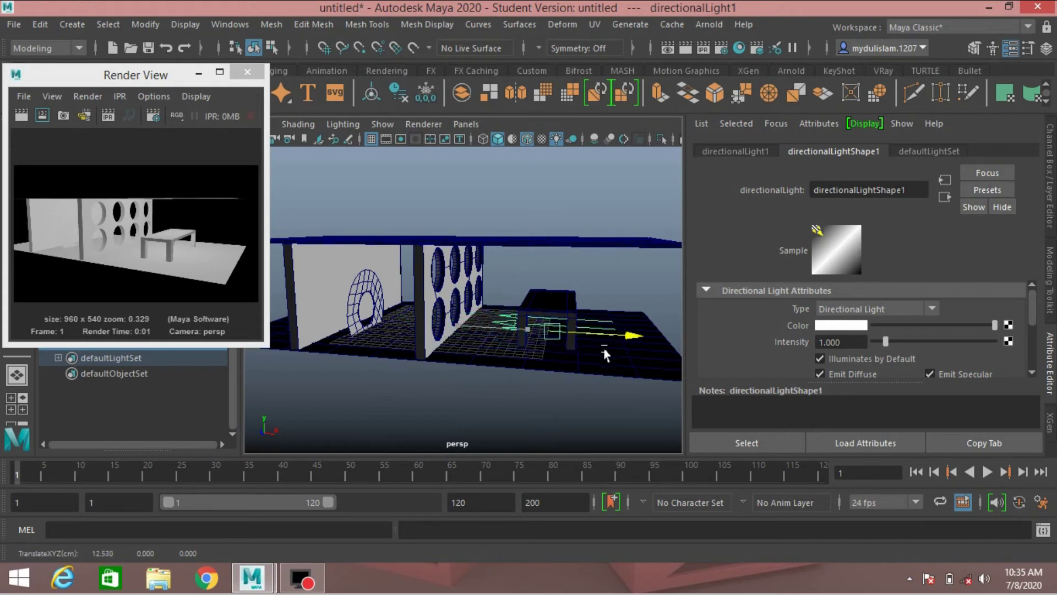
left_click_drag(559, 286, 508, 226)
Tilt the directional light slightly on X and render the current frame.
key("e")
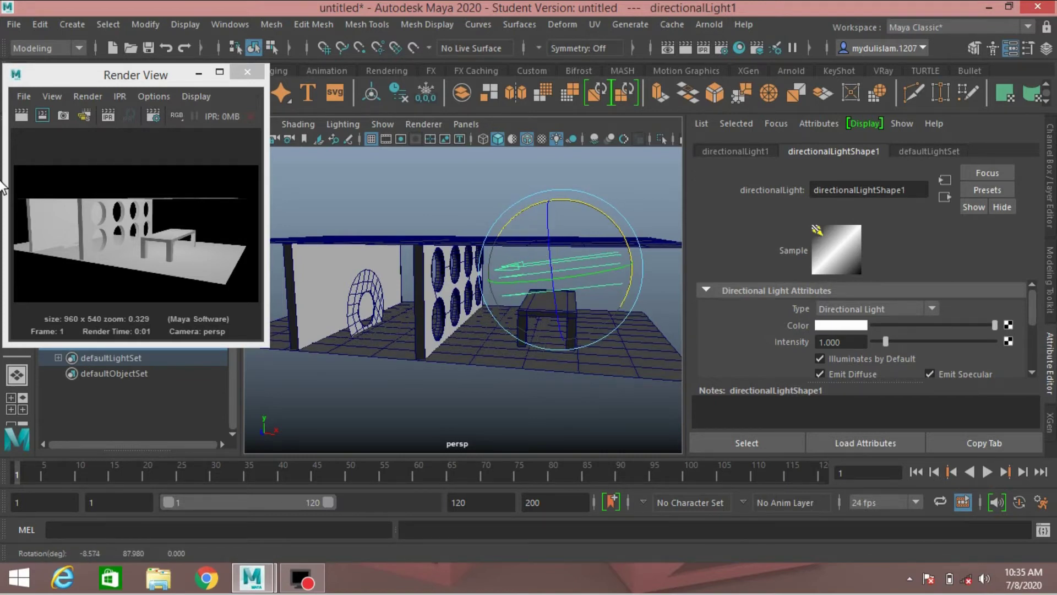
left_click(17, 116)
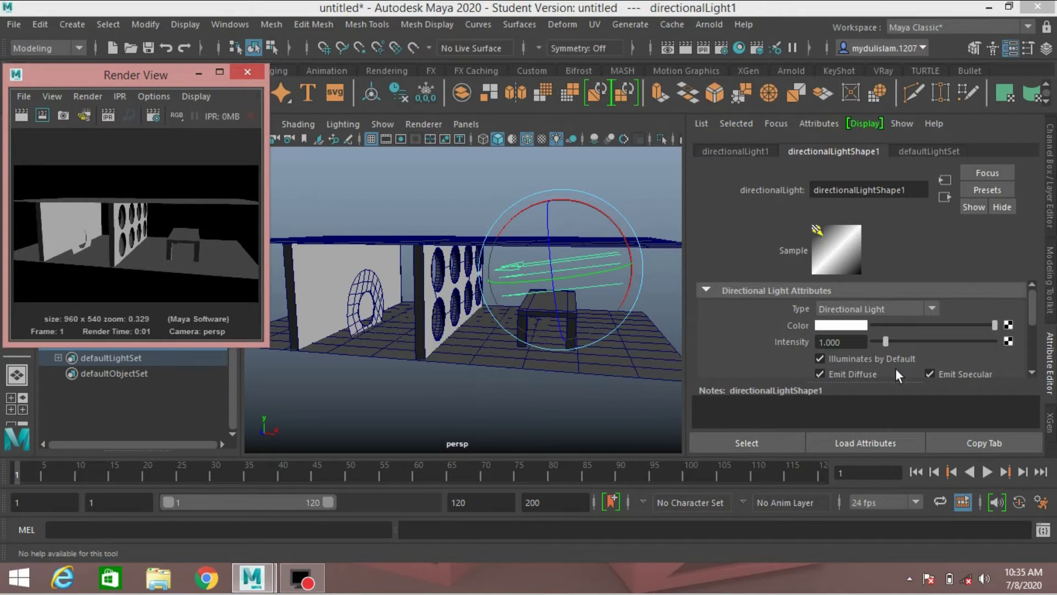
left_click(1031, 309)
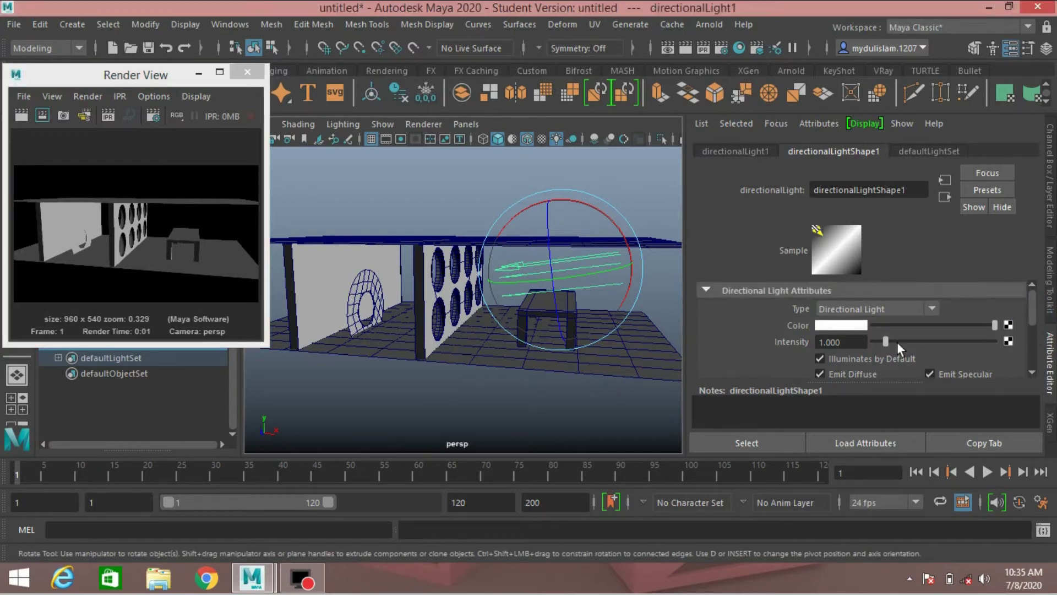
Move the directional light to X 18.88, Y 9.376 and re-render.
left_click(43, 243)
key("w")
left_click_drag(623, 269, 682, 283)
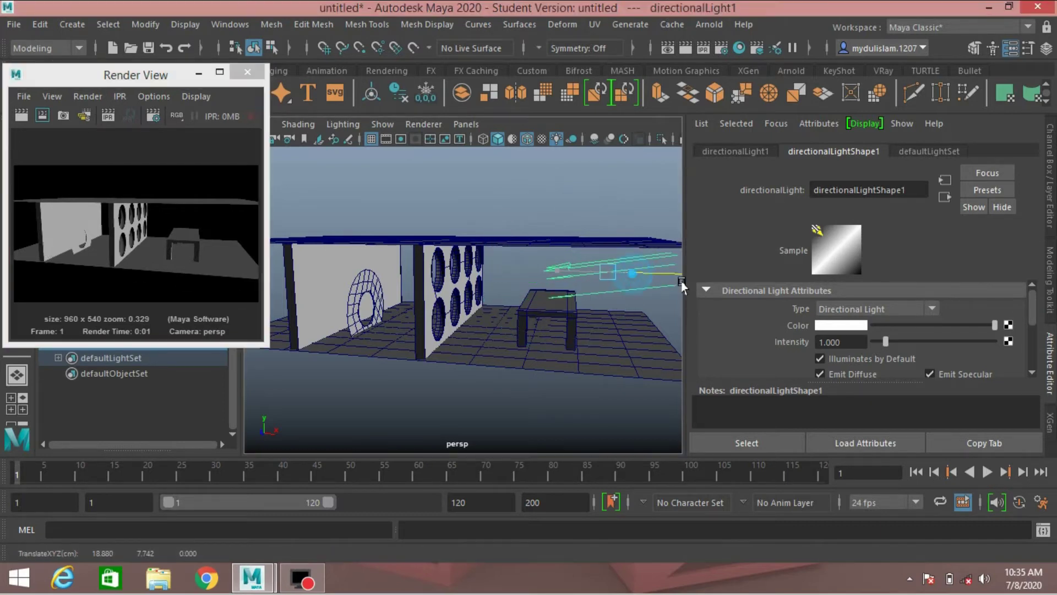
left_click_drag(609, 229, 606, 219)
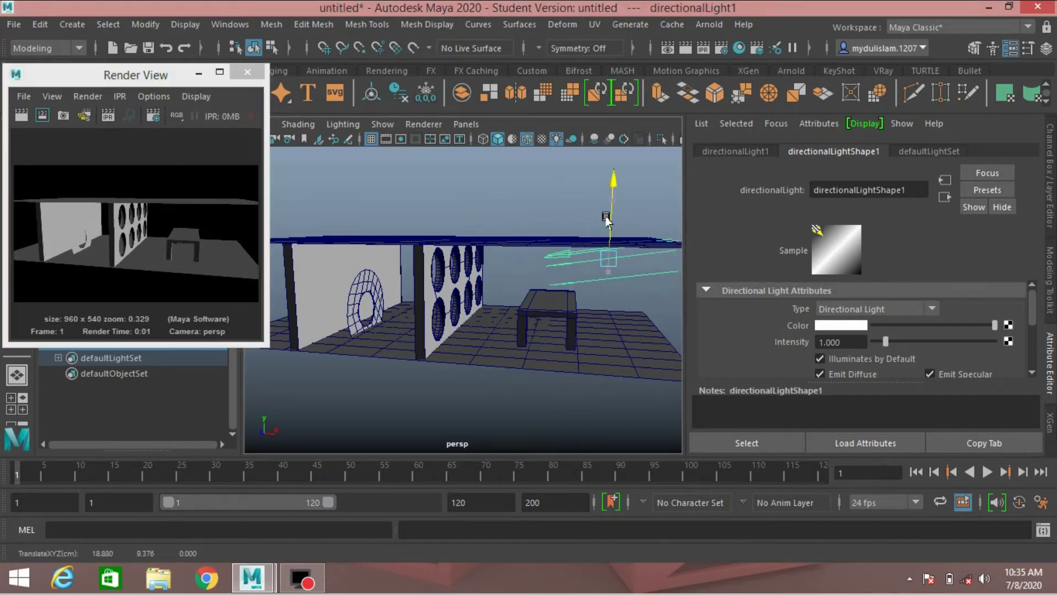
left_click(22, 114)
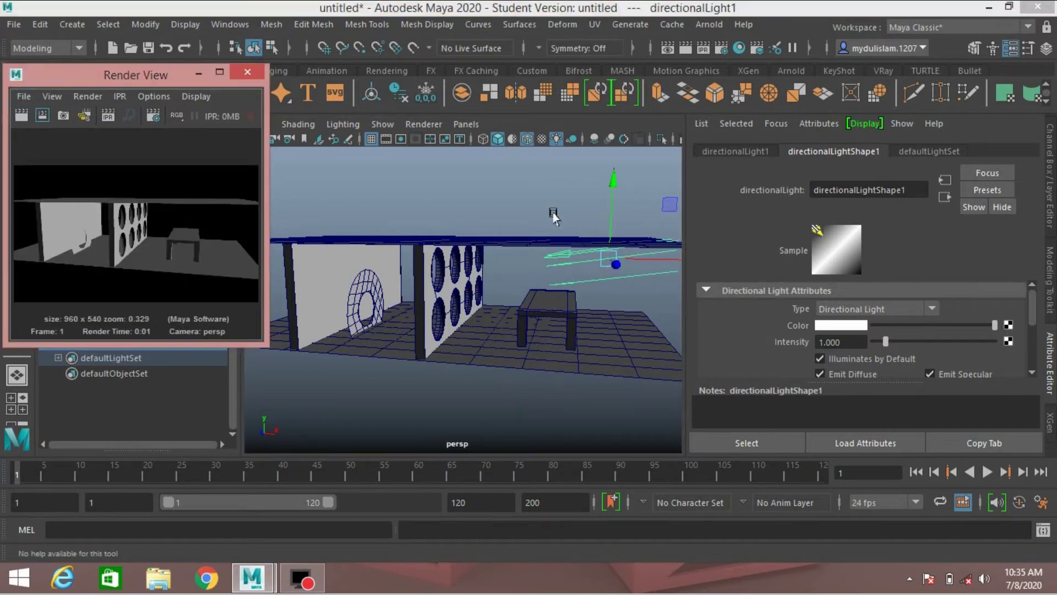
scroll(529, 255, "up", 5)
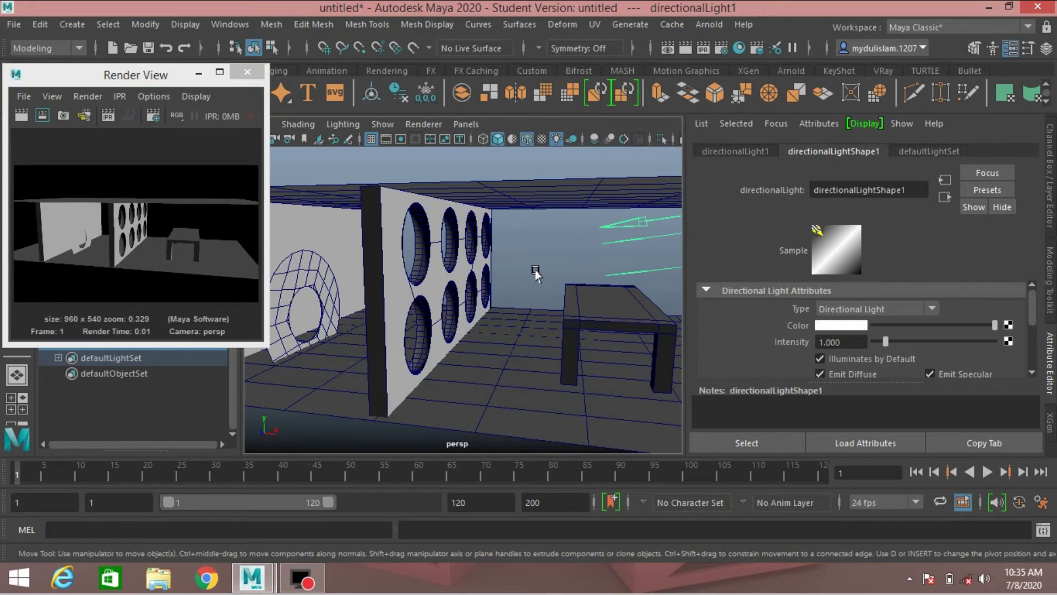
Raise the directional light intensity to 2.273 and re-render.
scroll(540, 297, "up", 2)
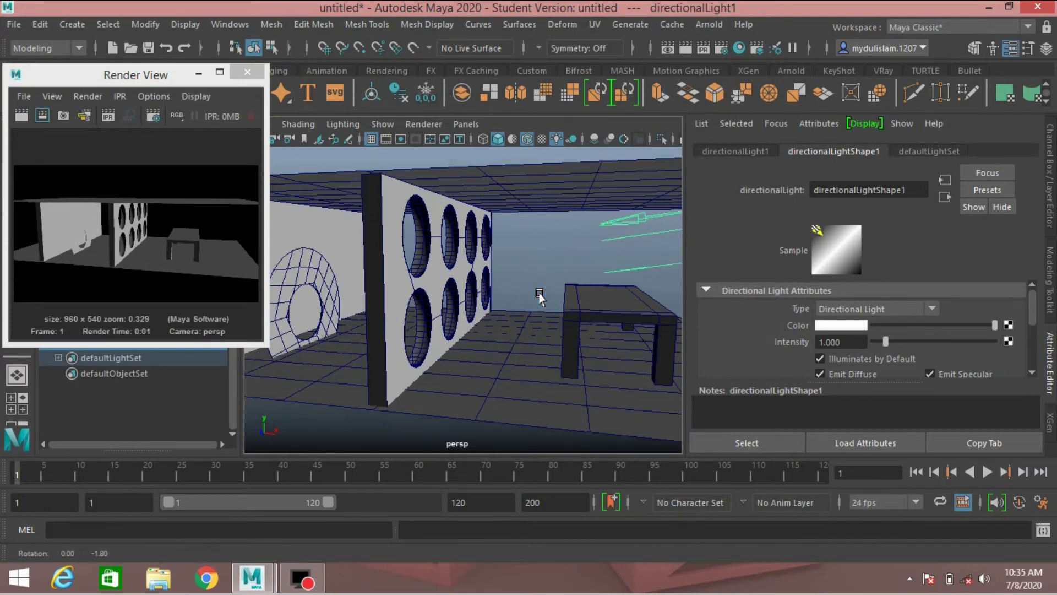
left_click(20, 115)
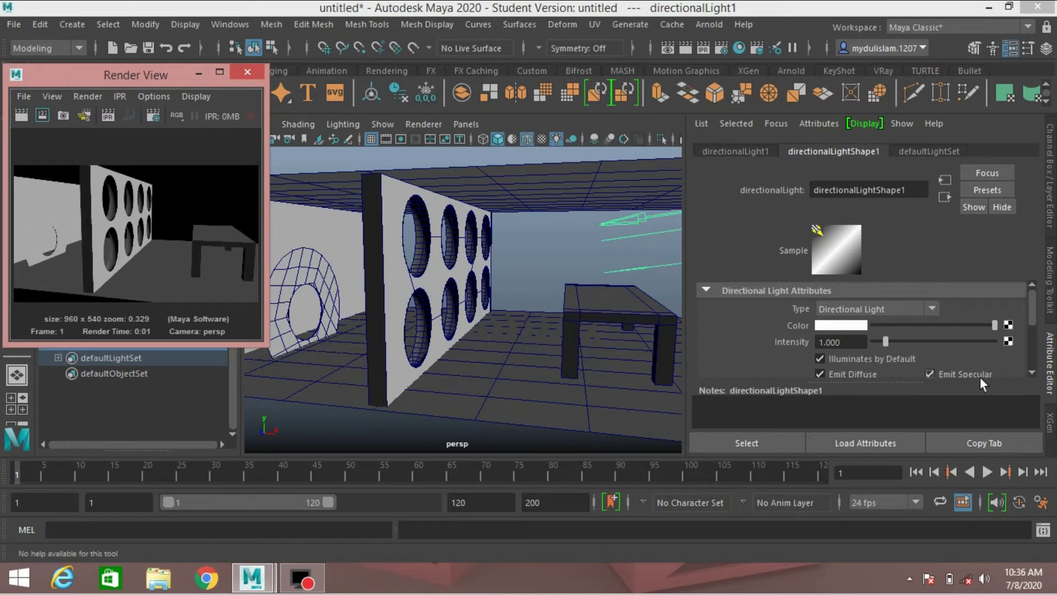
left_click_drag(1030, 315, 1029, 320)
left_click_drag(886, 327, 900, 329)
left_click(21, 116)
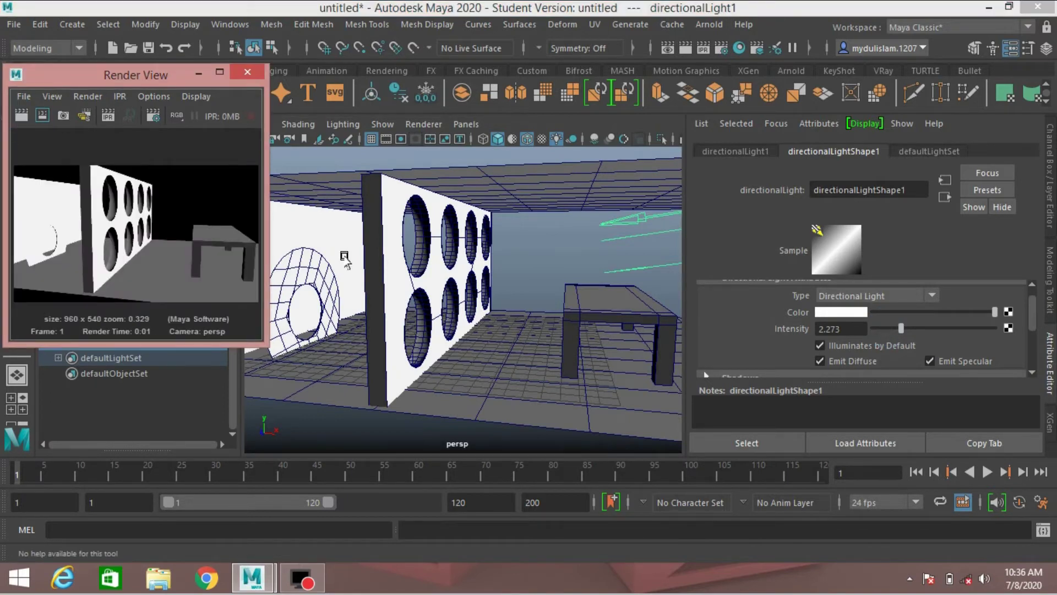
Frame the whole room, render from the wider angle, and expand the light's Shadows section.
left_click(517, 7)
key("a")
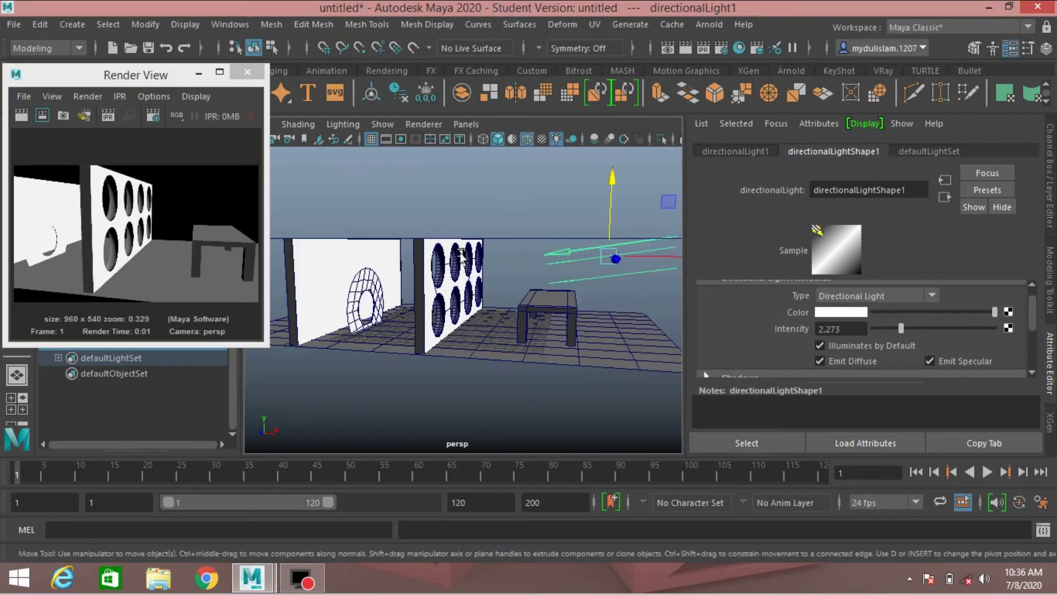
mouse_move(545, 306)
left_mouse_down("alt")
mouse_move(518, 308)
mouse_move(526, 297)
left_mouse_up("alt")
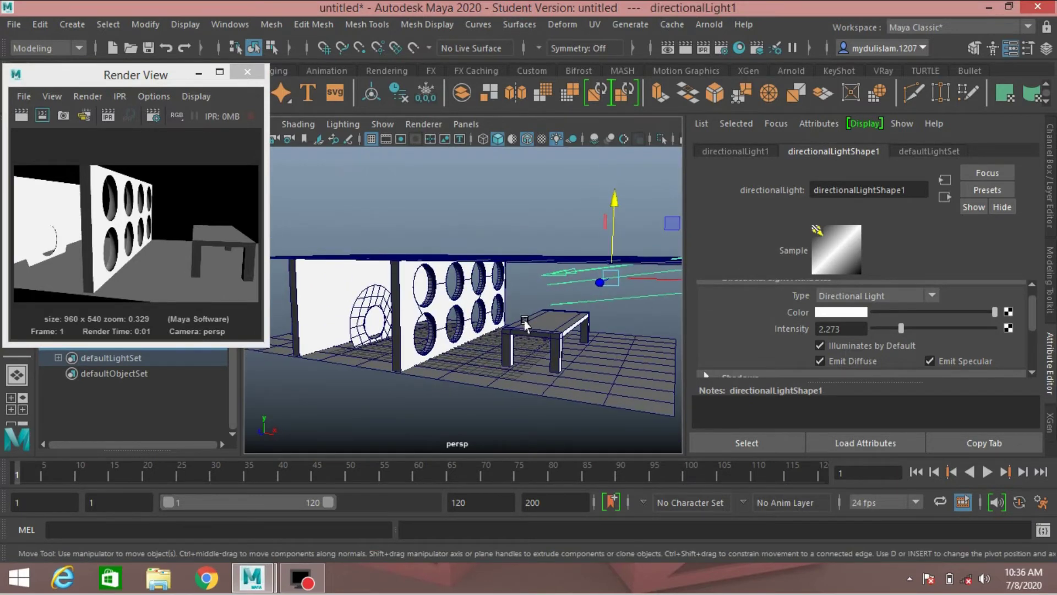
left_click(21, 115)
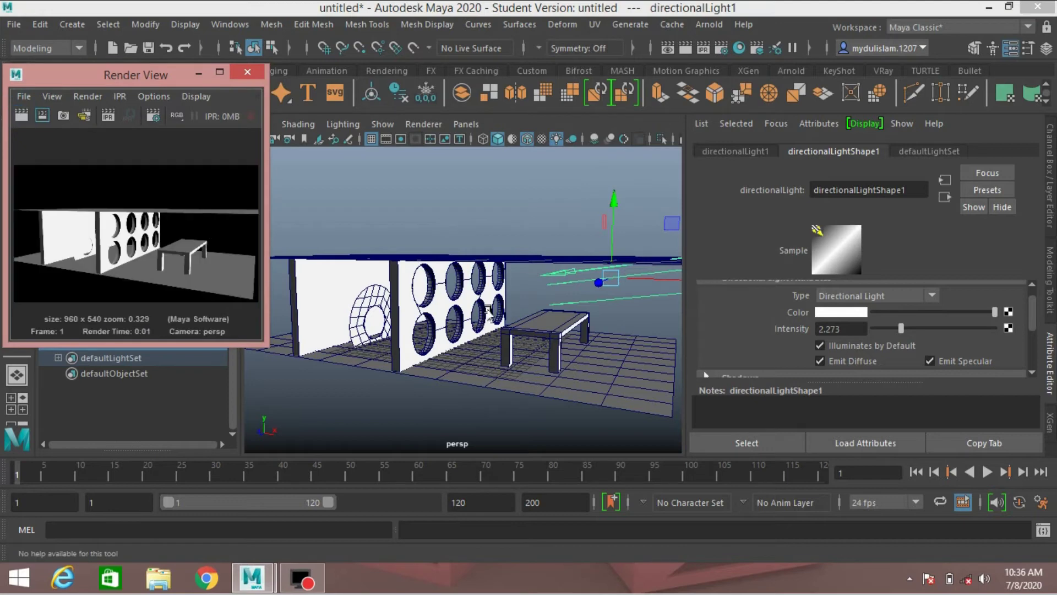
left_click_drag(1031, 318, 1029, 327)
left_click(706, 337)
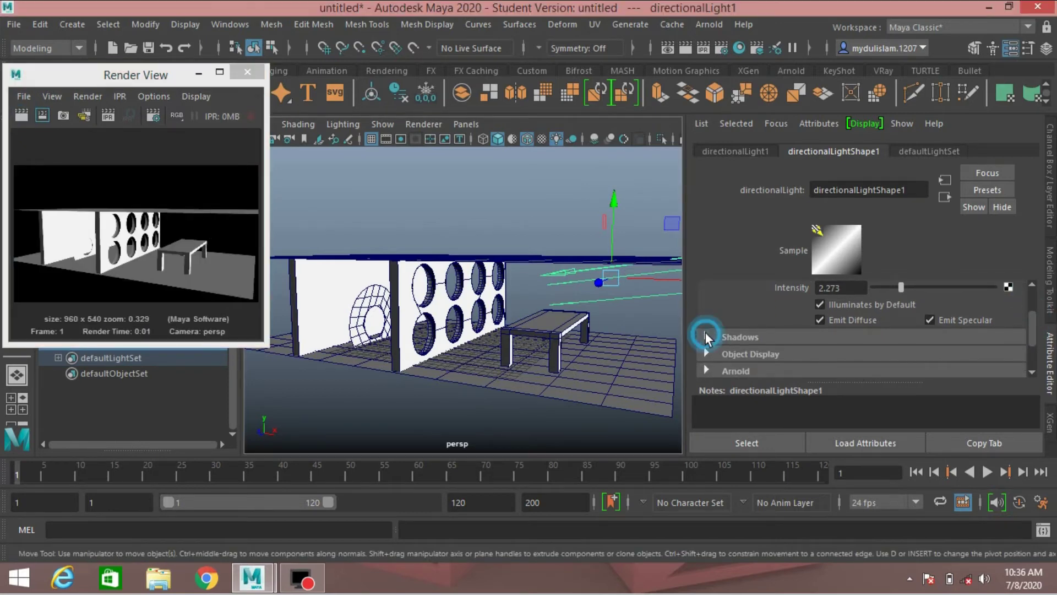
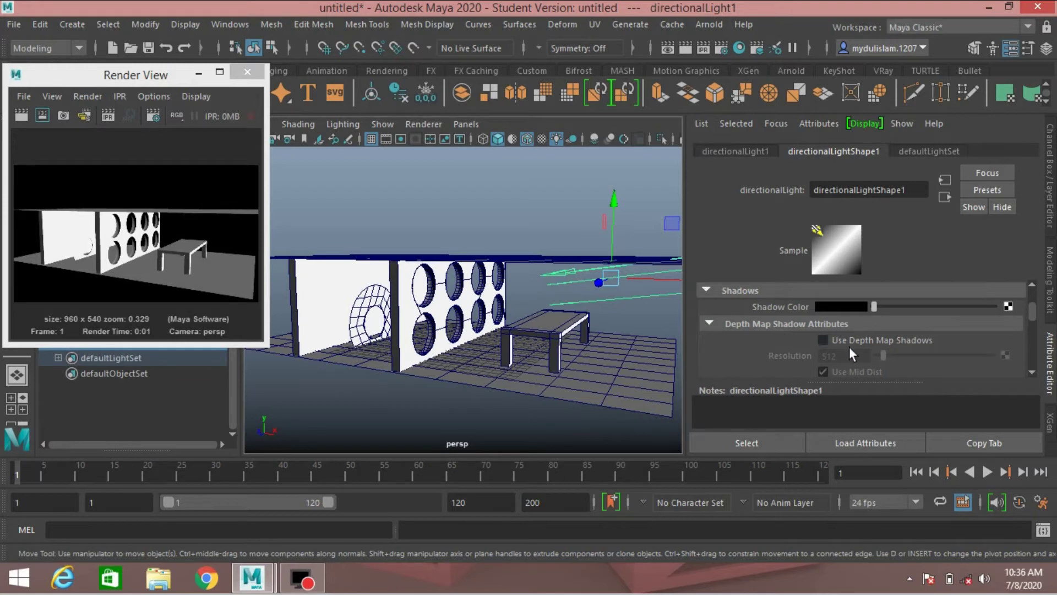
Render the current frame and view the render enlarged before restoring the window.
left_click(25, 116)
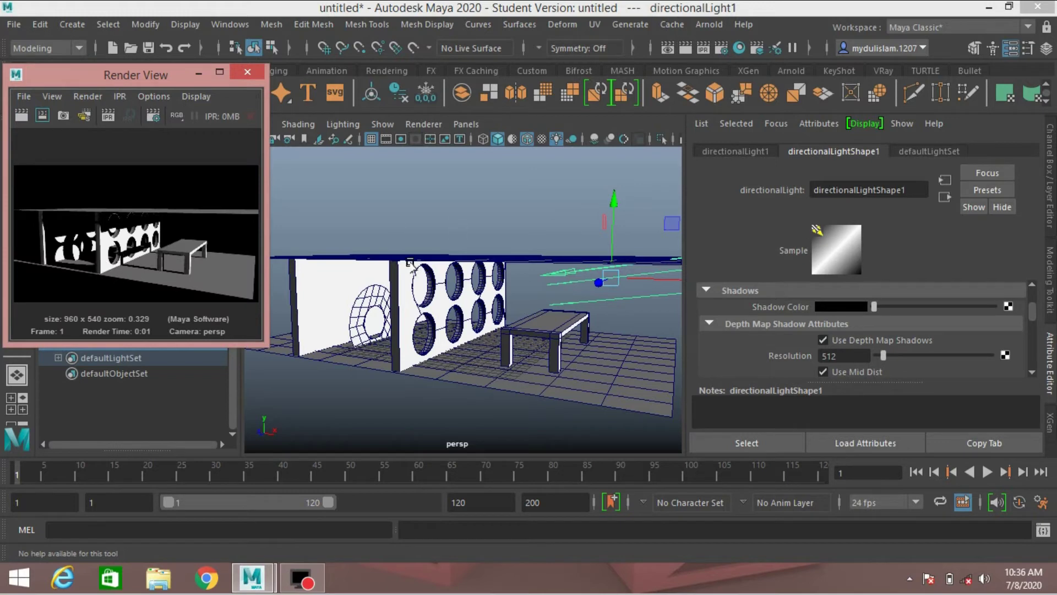
left_click_drag(502, 309, 531, 308, "alt")
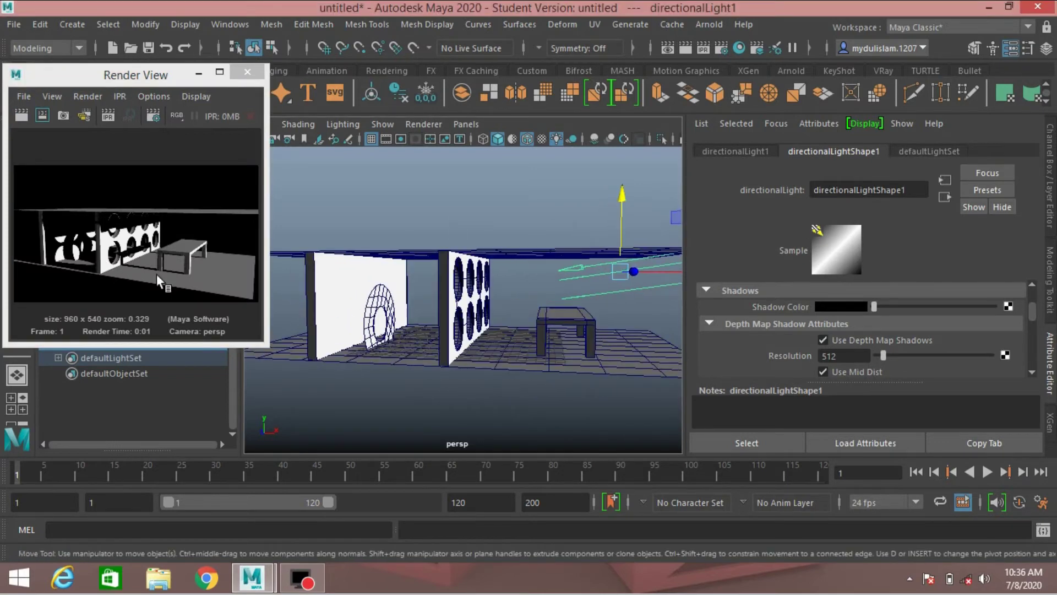
left_click(219, 71)
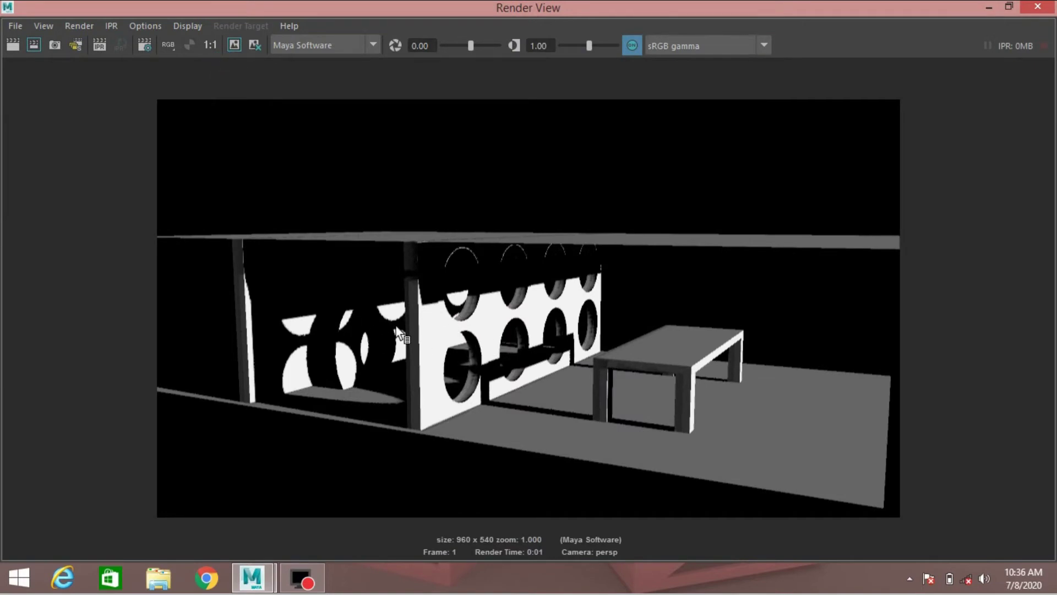
left_click(1011, 7)
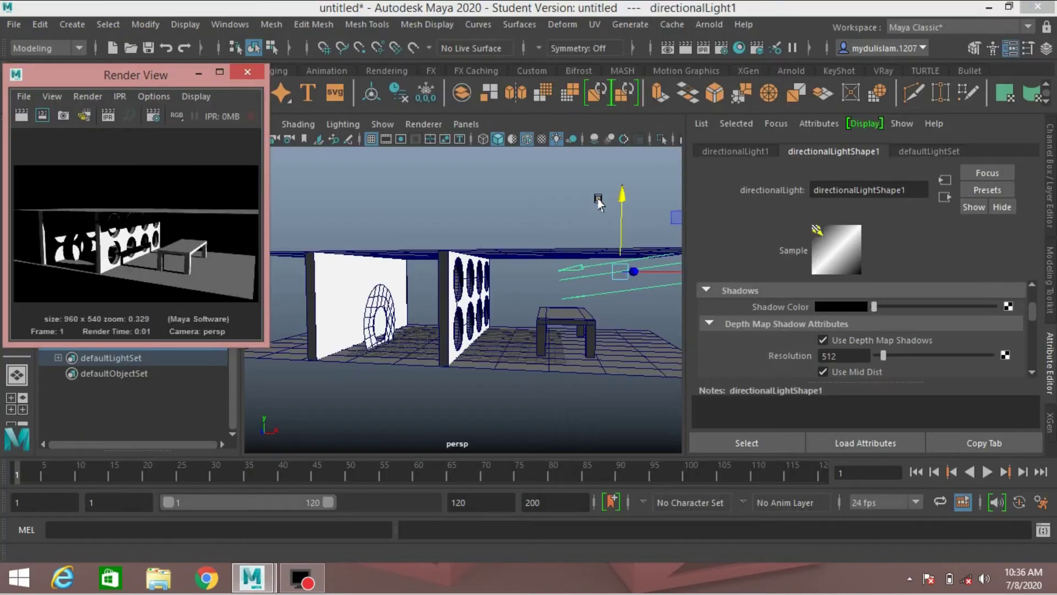
left_click_drag(540, 300, 507, 300, "alt")
Move the directional light along X and re-render to see its shifted depth-map shadows.
left_click_drag(646, 266, 597, 289)
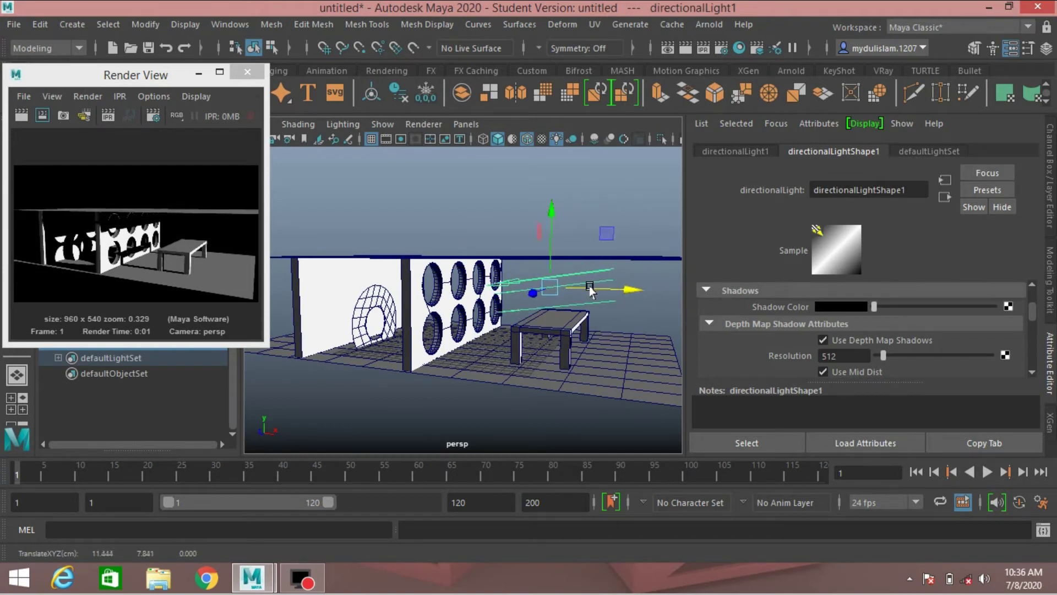
left_click(20, 116)
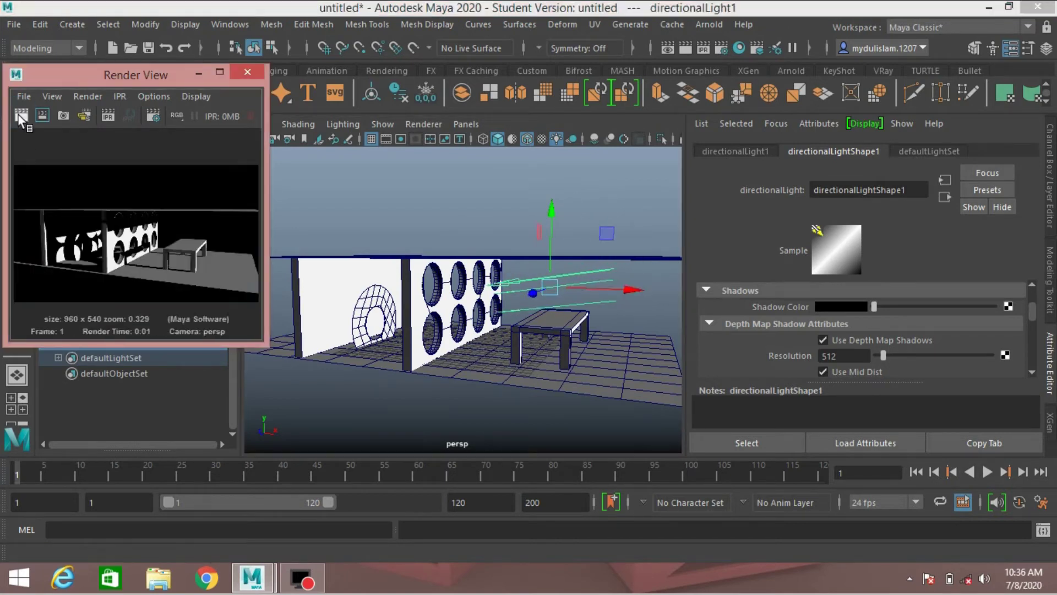
left_click_drag(389, 281, 502, 308, "alt")
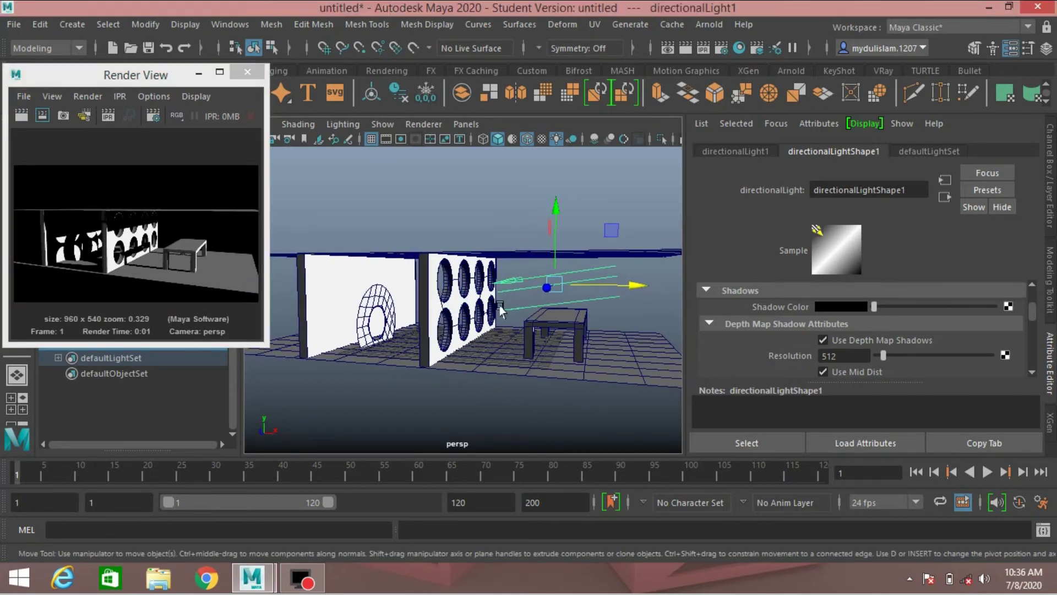
Uncheck Use Depth Map Shadows, check Use Ray Trace Shadows on the directional light, and re-render.
left_click(822, 339)
scroll(784, 349, "down", 3)
scroll(784, 348, "down", 5)
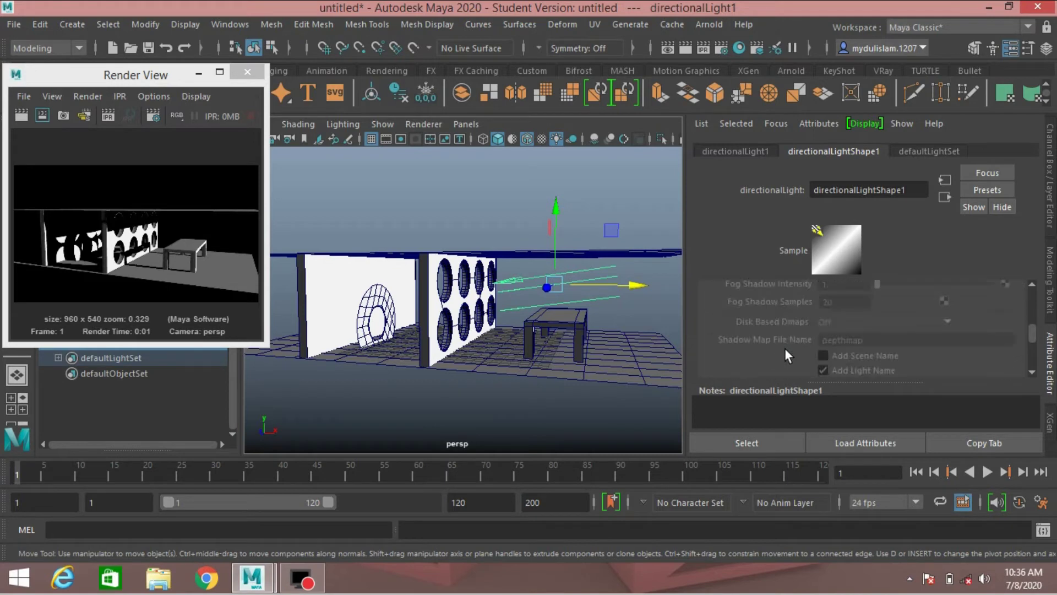
scroll(784, 348, "up", 1)
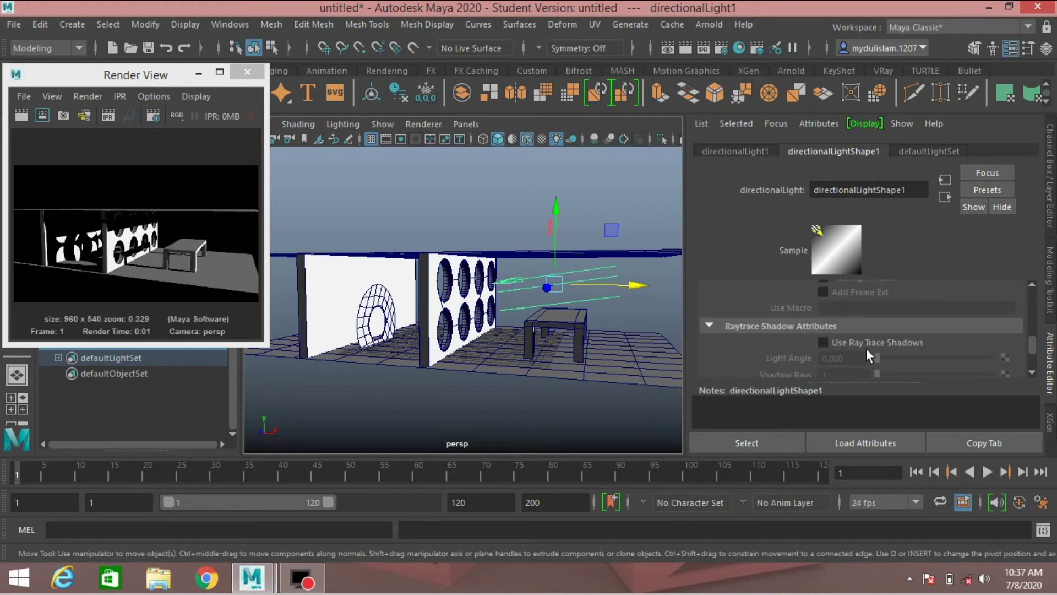
left_click(843, 345)
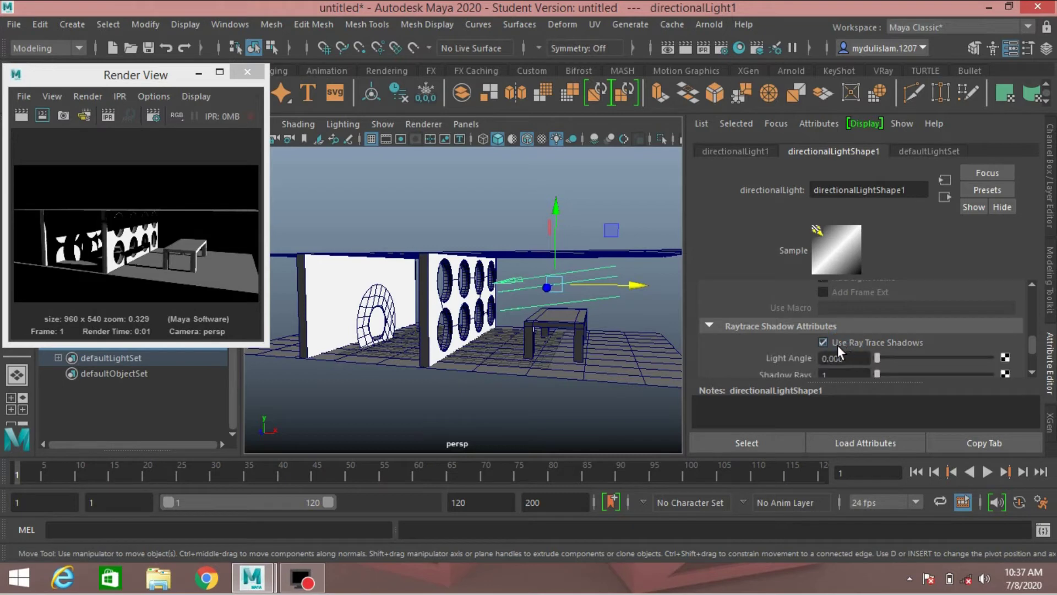
left_click(24, 113)
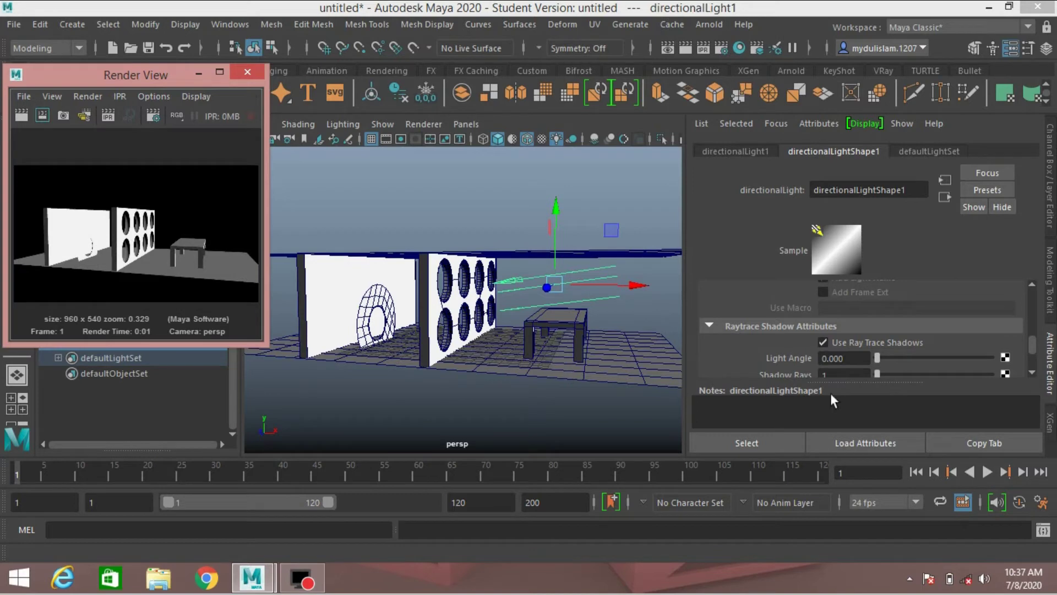
left_click_drag(1032, 339, 1026, 292)
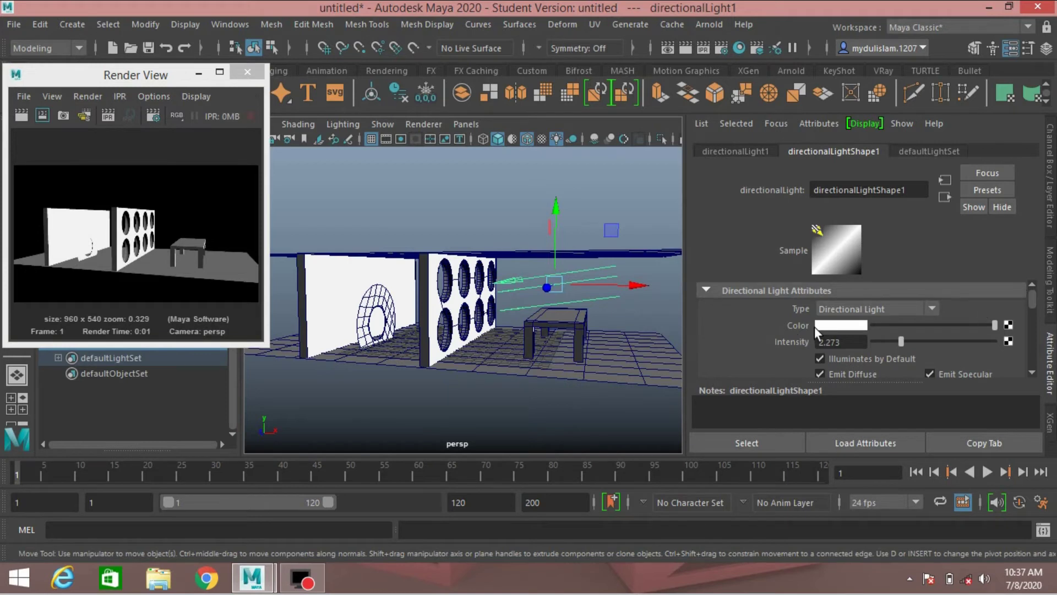
Make the directional light red and render the room.
left_click(831, 327)
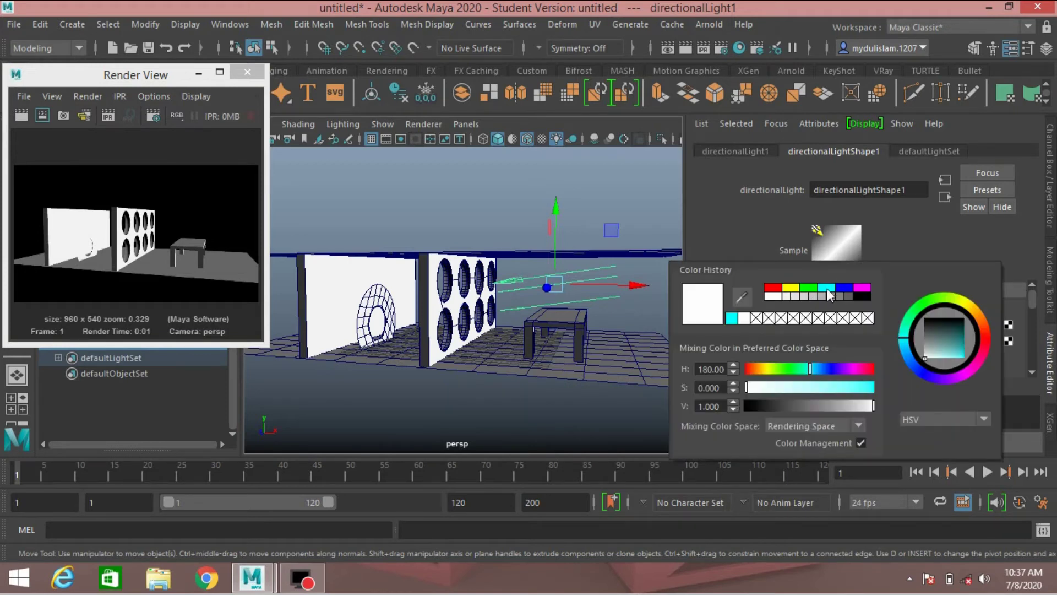
left_click(773, 287)
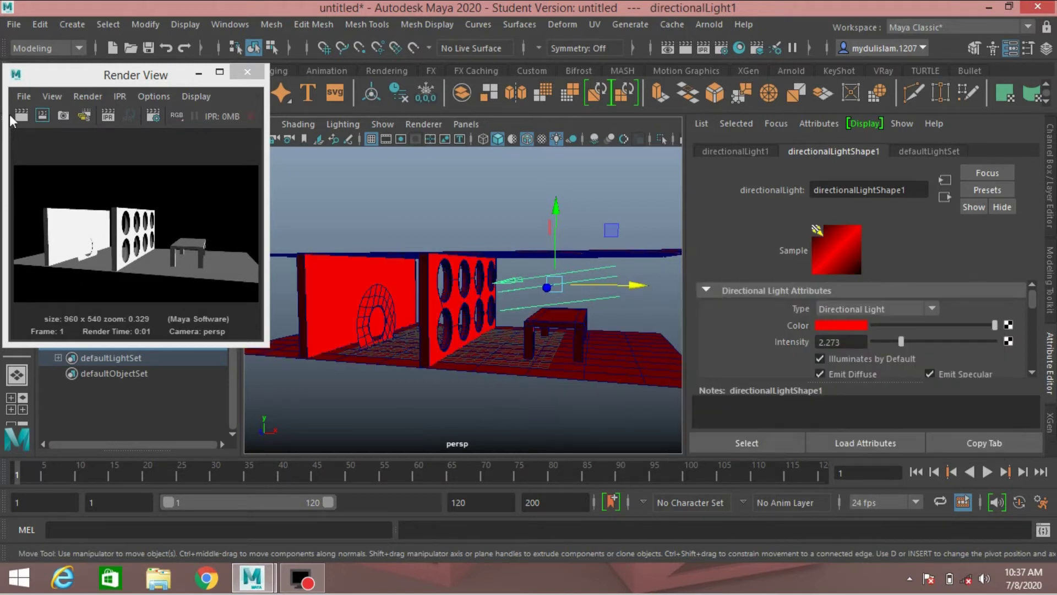
left_click(21, 116)
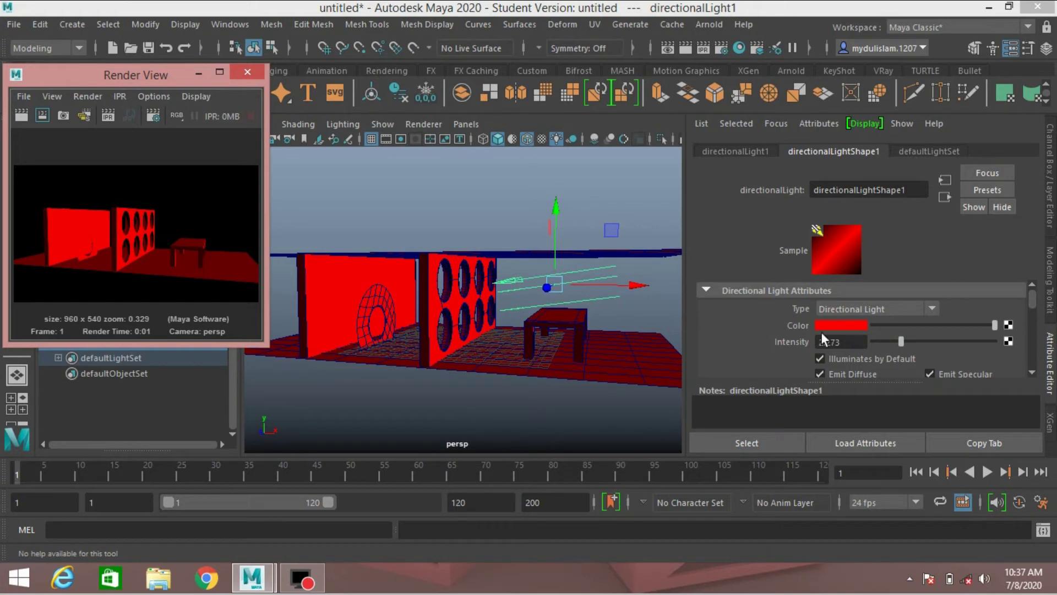
left_click_drag(1036, 304, 1034, 318)
Re-enable depth-map shadows, re-render, and set the light colour back to white.
left_click(861, 319)
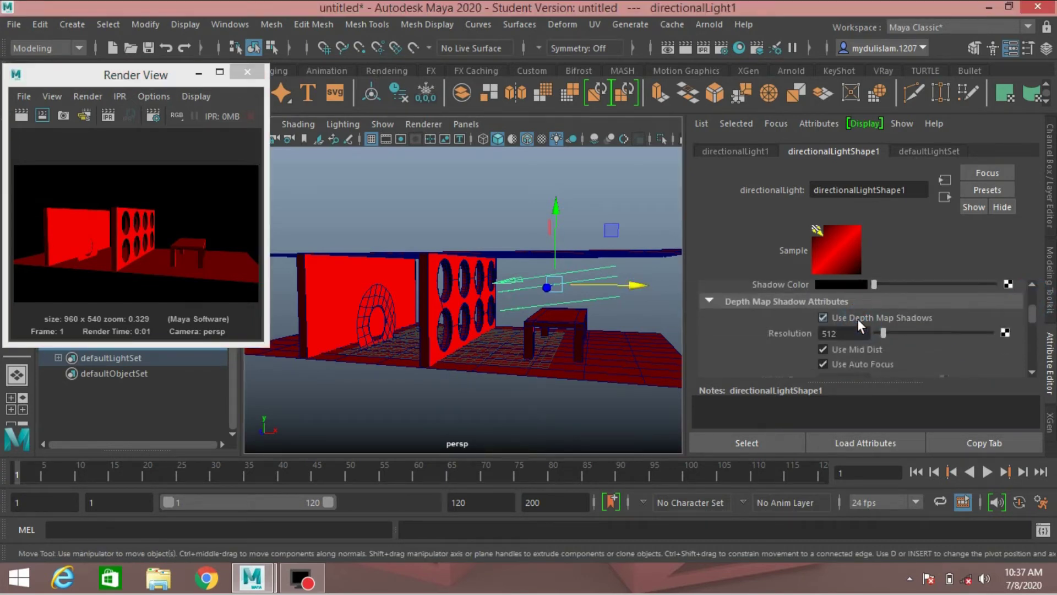
left_click(24, 113)
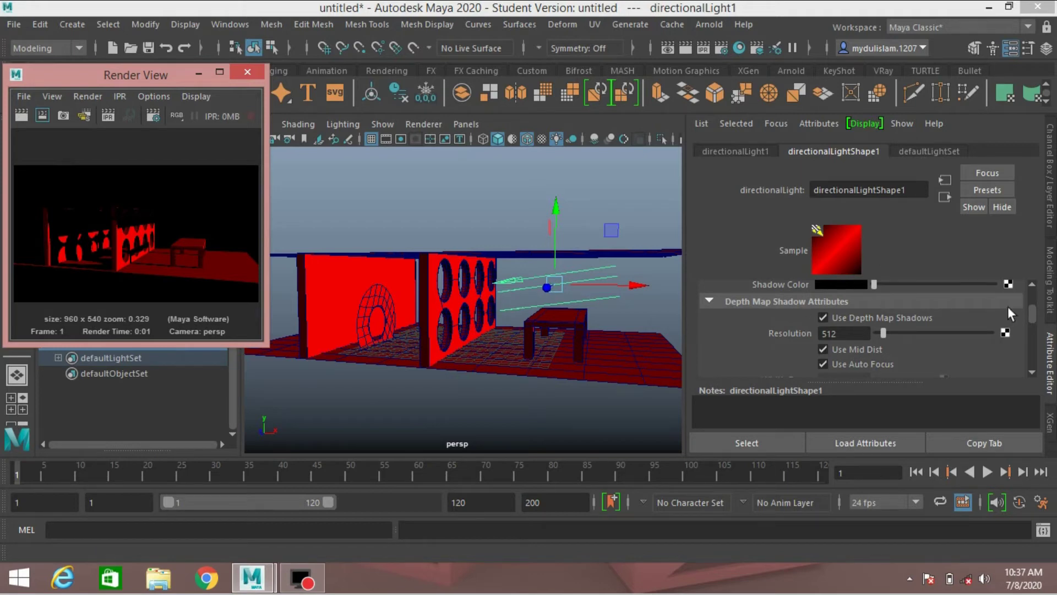
left_click_drag(1026, 312, 1028, 290)
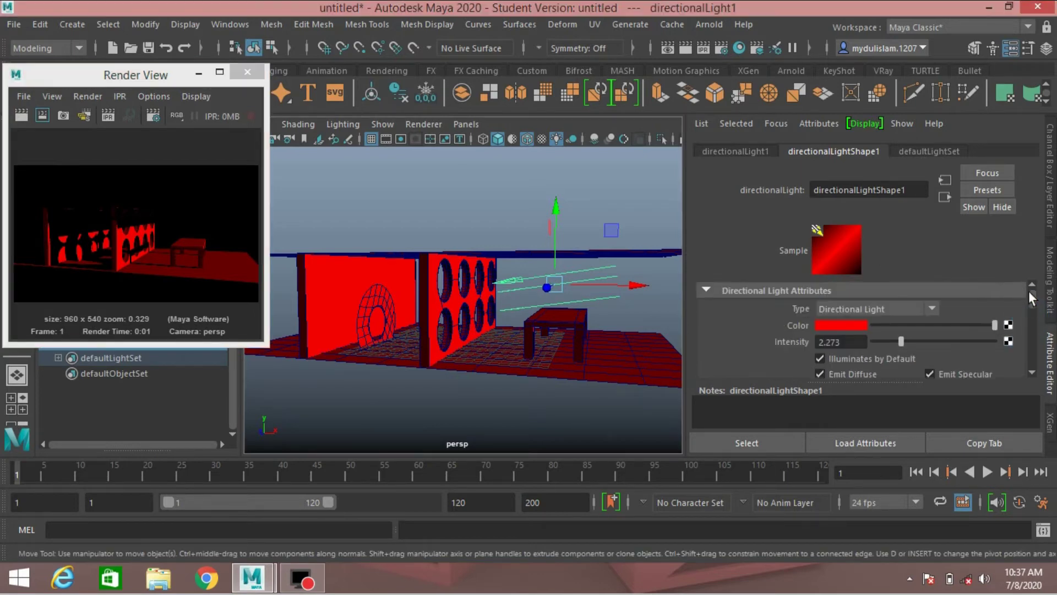
left_click(824, 327)
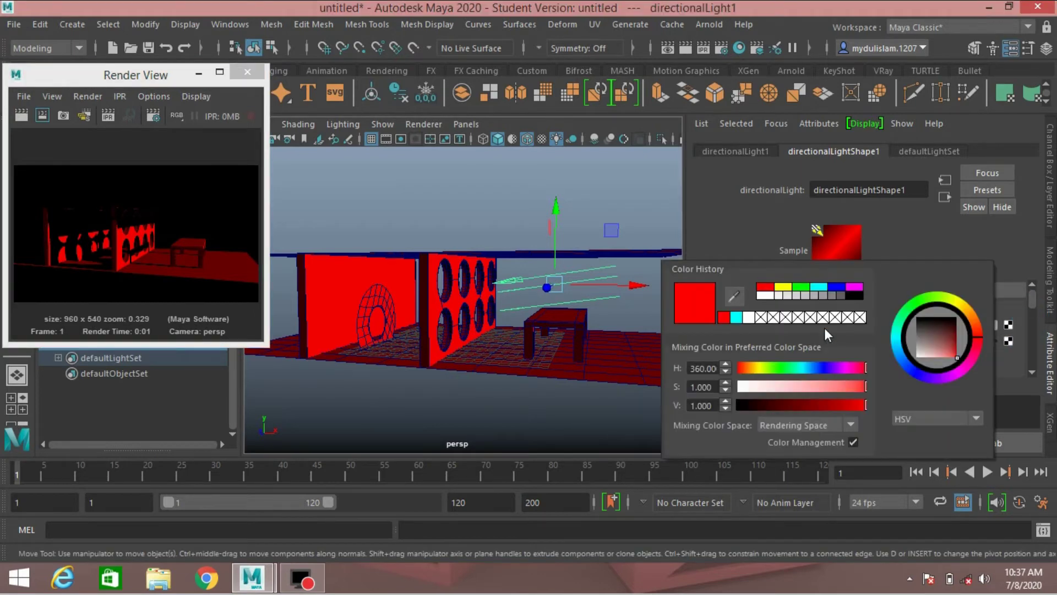
left_click(751, 317)
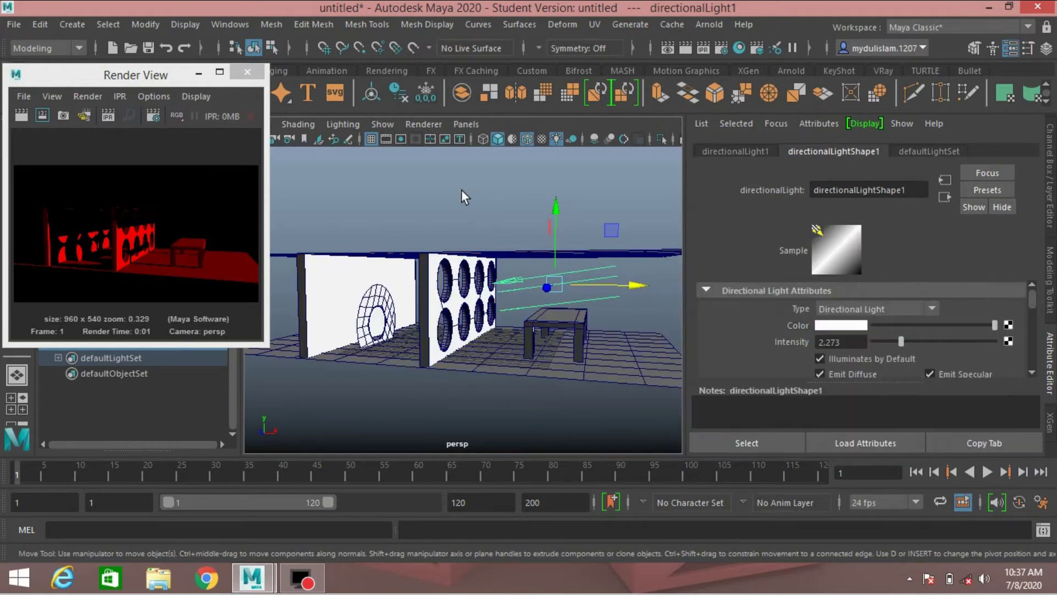
Re-render the white-lit room, hide the directional light, and dismiss the Student Version notice.
left_click(20, 117)
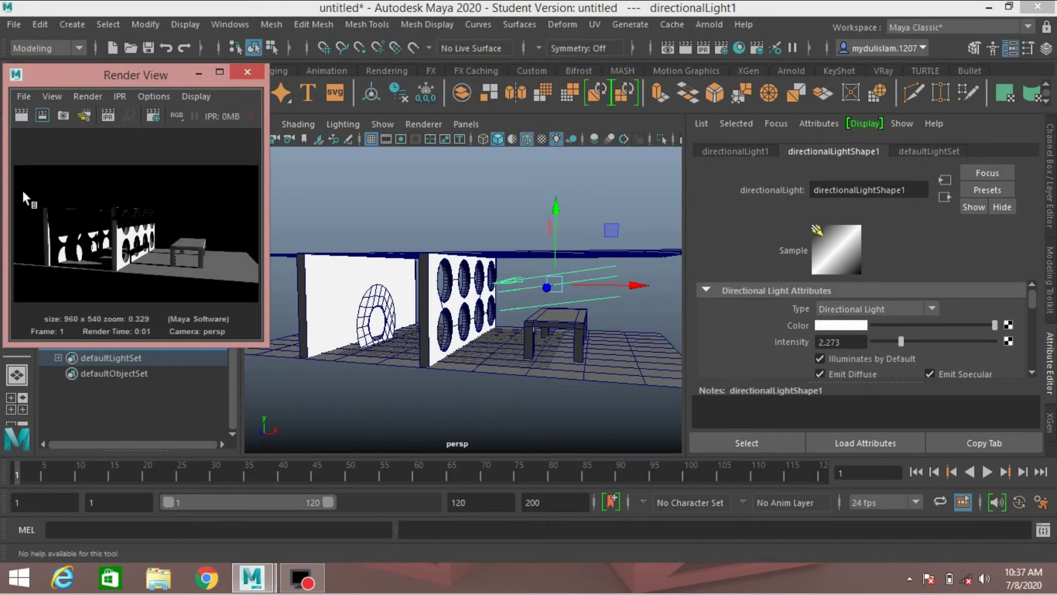
left_click(516, 288)
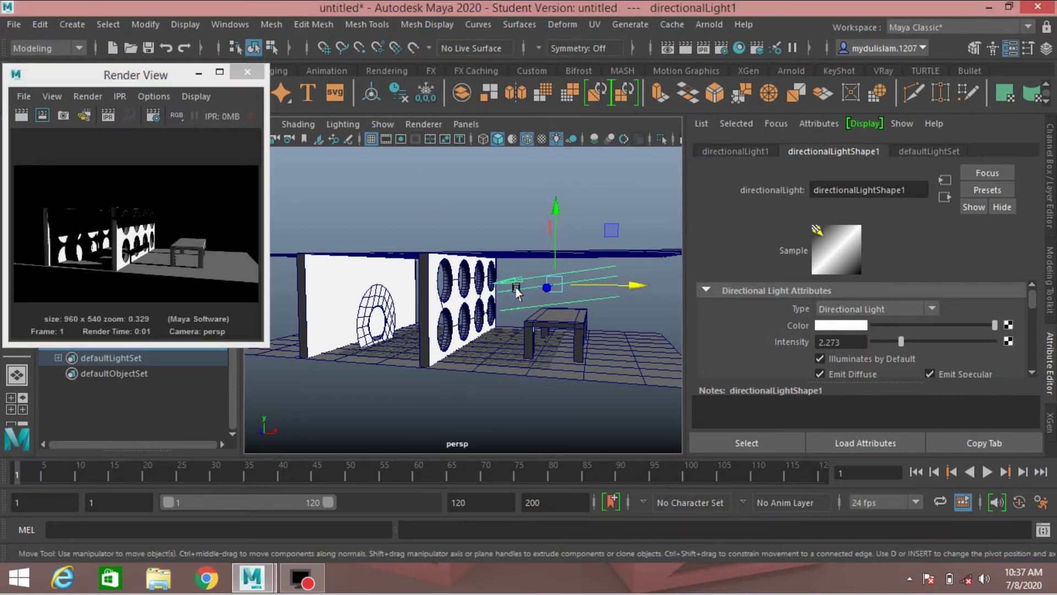
key("h")
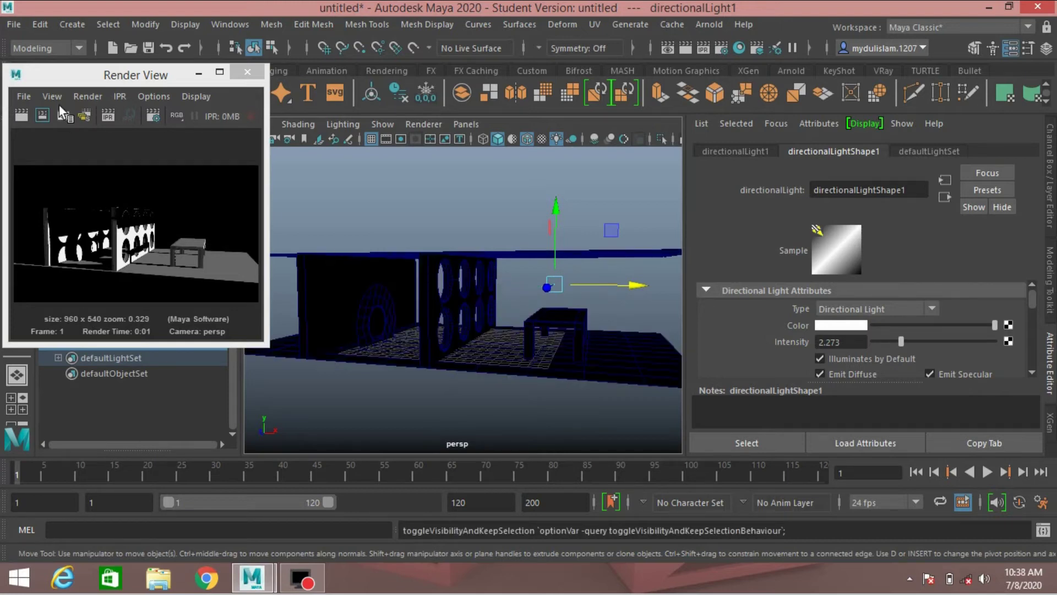
left_click(71, 25)
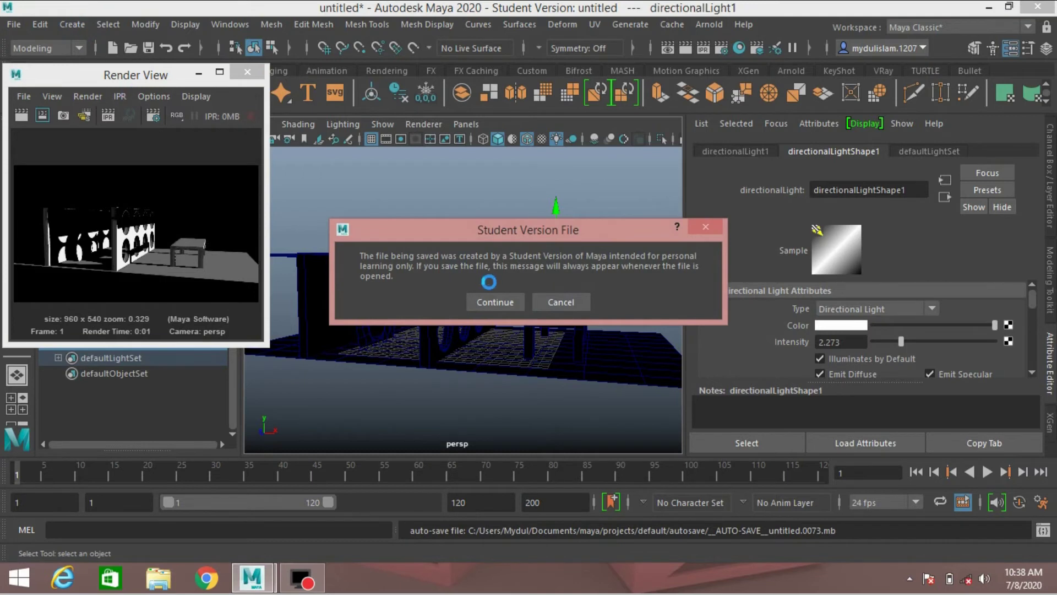
left_click(473, 301)
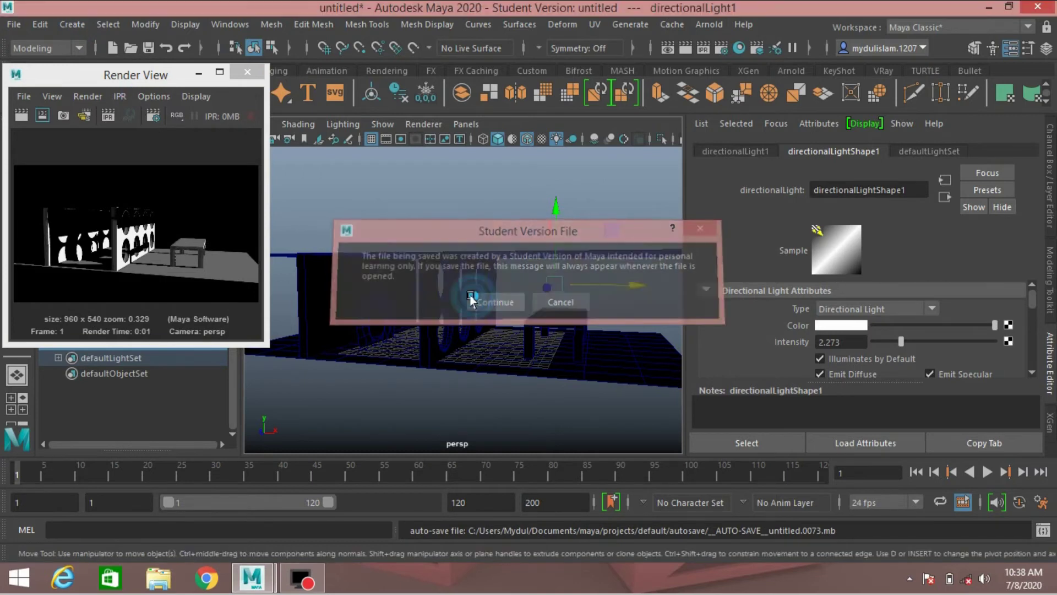
Add a point light to the scene and scale it up.
left_click(83, 25)
left_click(240, 110)
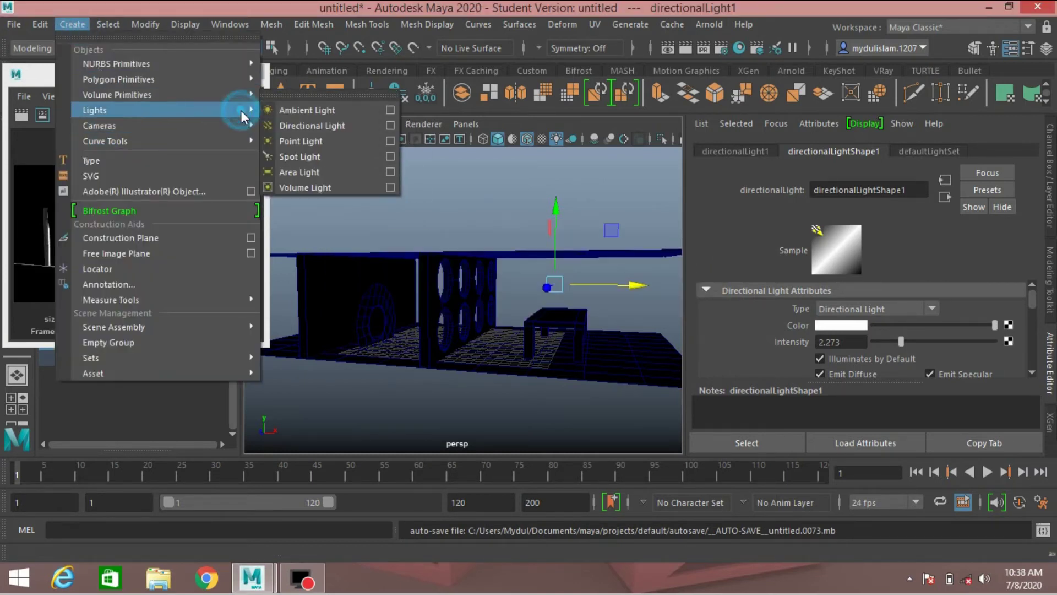
left_click(300, 140)
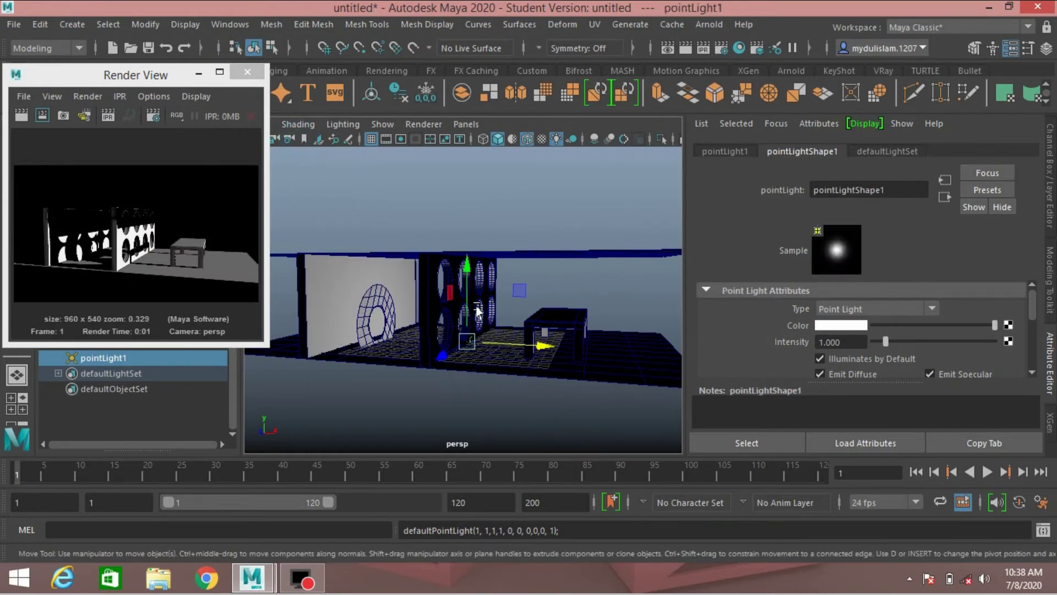
key("r")
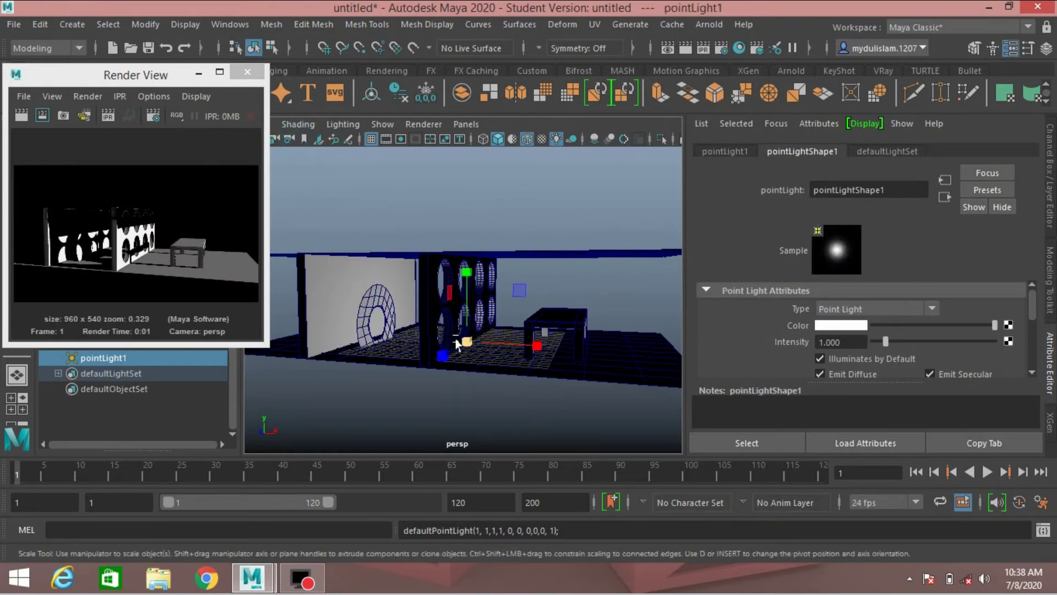
left_click_drag(467, 341, 458, 360)
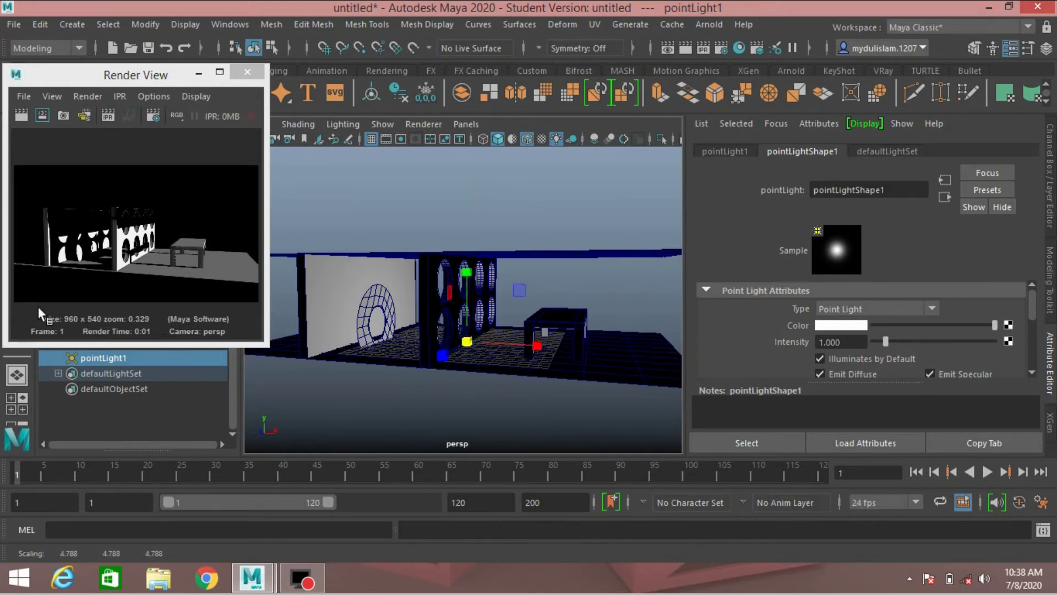
Raise the point light above the room, shift it right, and render from a new angle.
key("w")
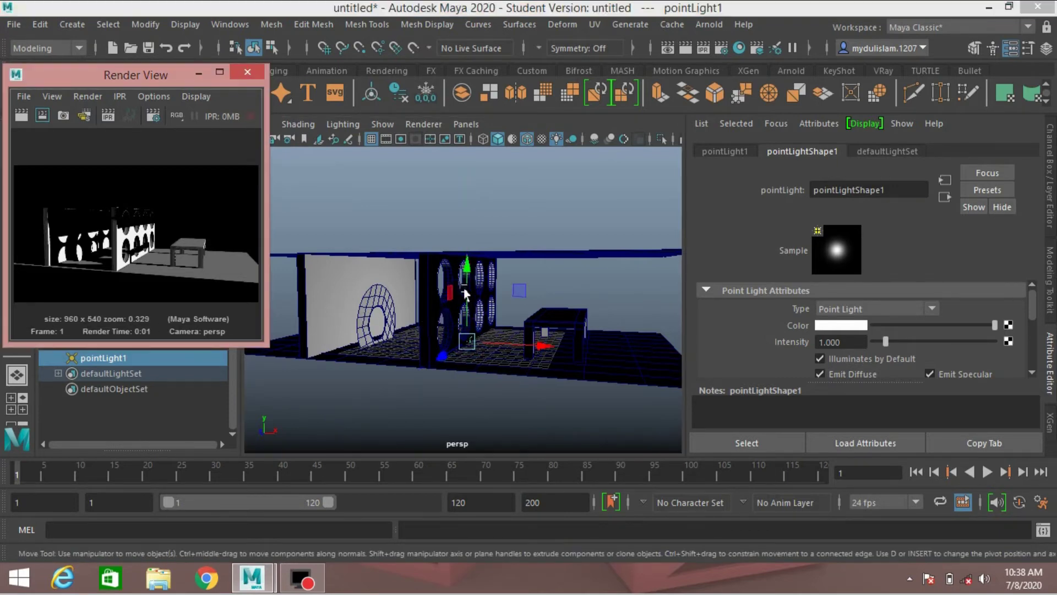
left_click_drag(467, 297, 464, 221)
left_click_drag(512, 282, 606, 303)
left_click_drag(449, 336, 517, 316, "alt")
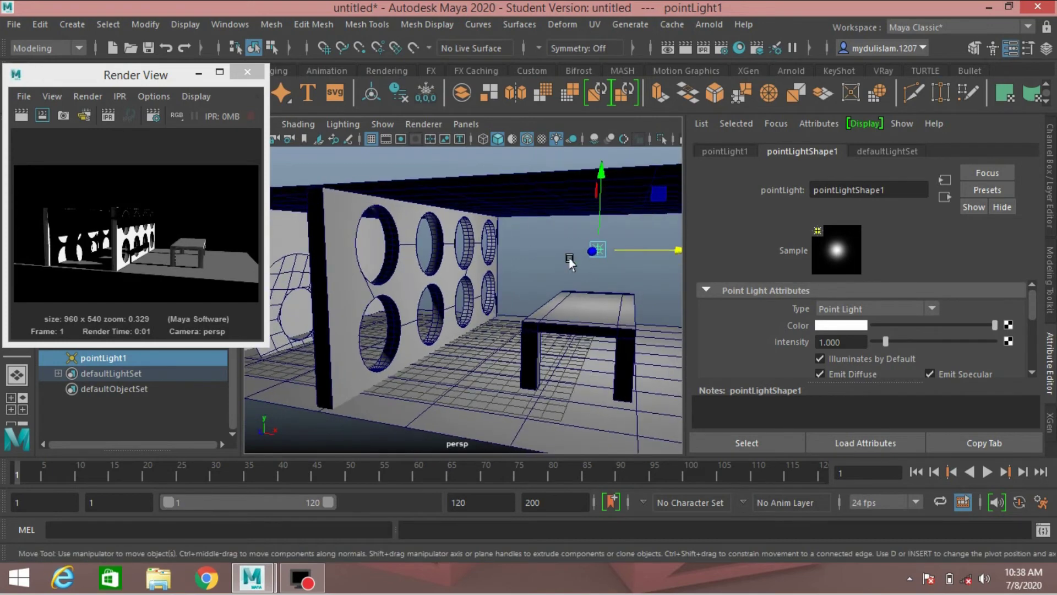
left_click_drag(600, 208, 595, 161)
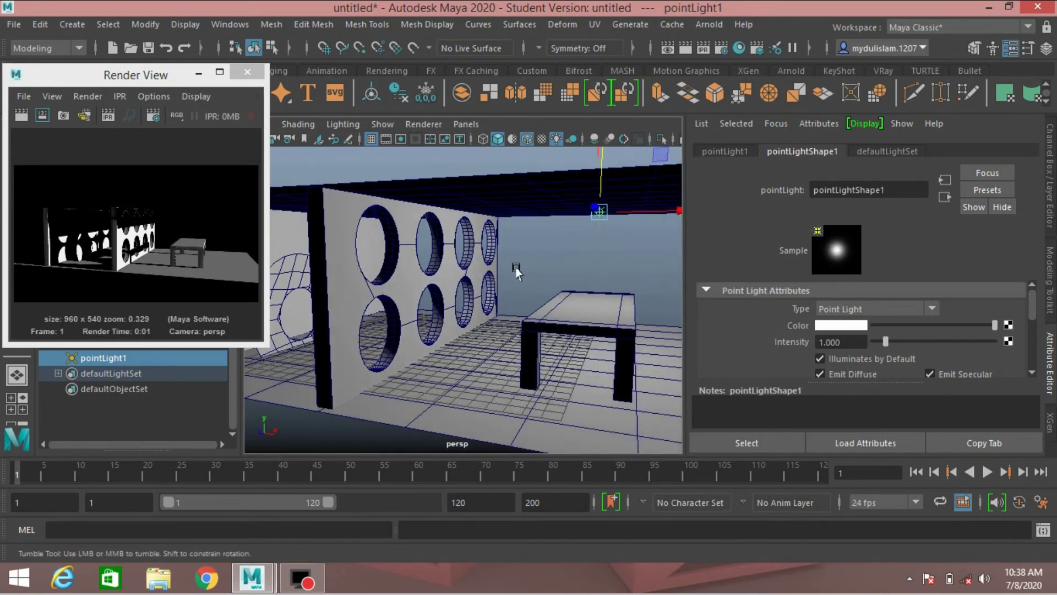
left_click_drag(591, 165, 556, 176, "alt")
left_click(20, 116)
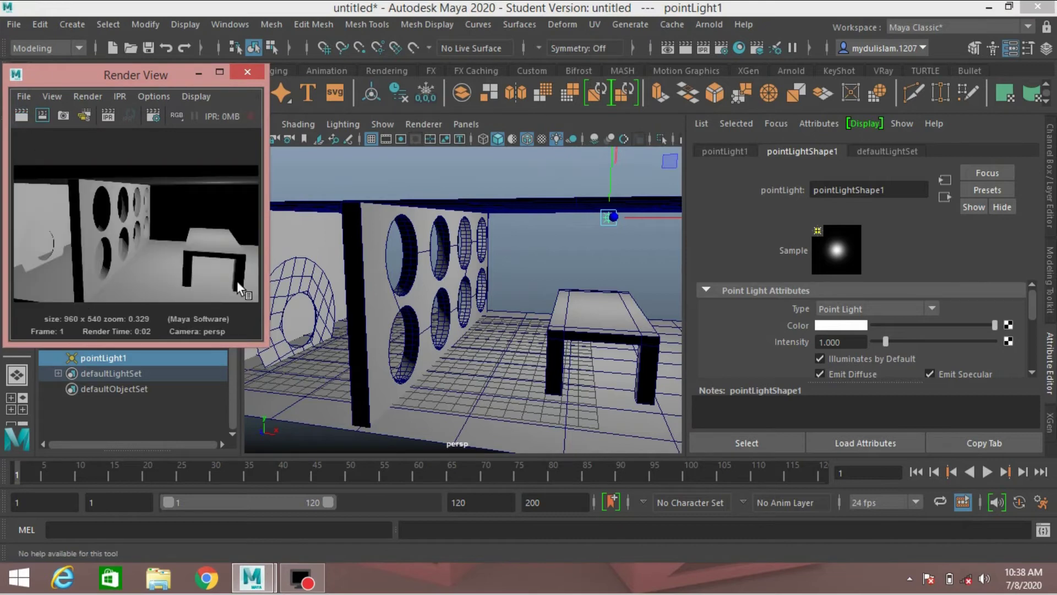
Check Use Depth Map Shadows in the point light's Shadows section and render the room again.
left_click(501, 6)
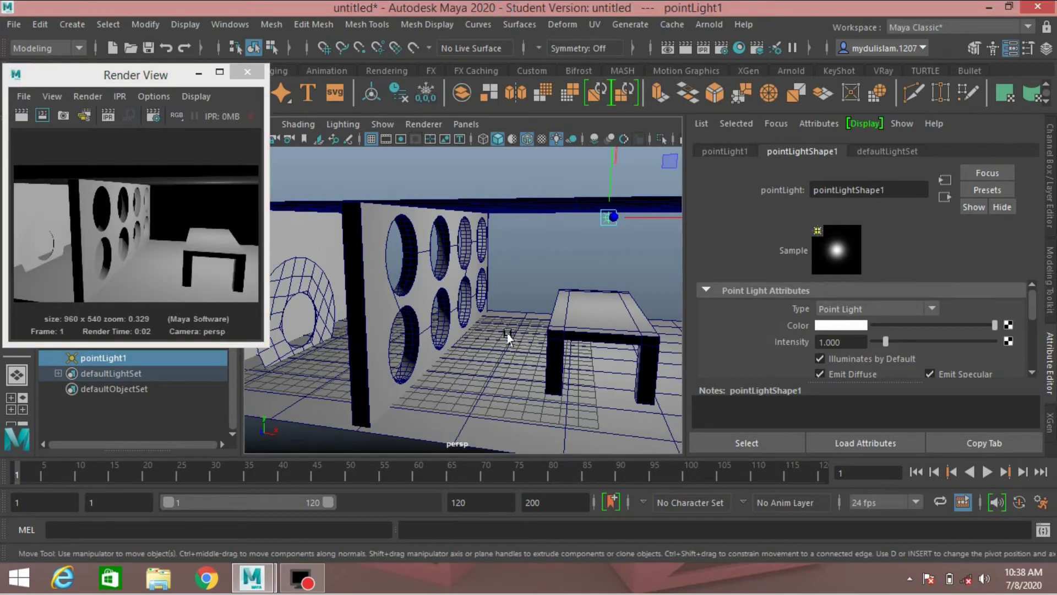
scroll(509, 341, "down", 5)
left_click_drag(514, 338, 537, 338, "alt")
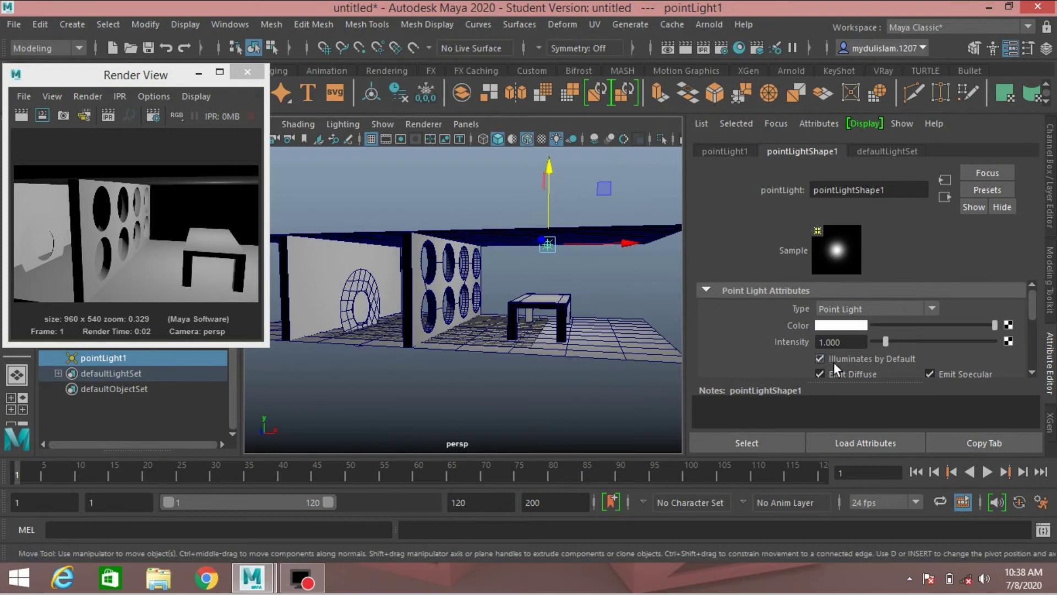
left_click_drag(1029, 312, 1029, 337)
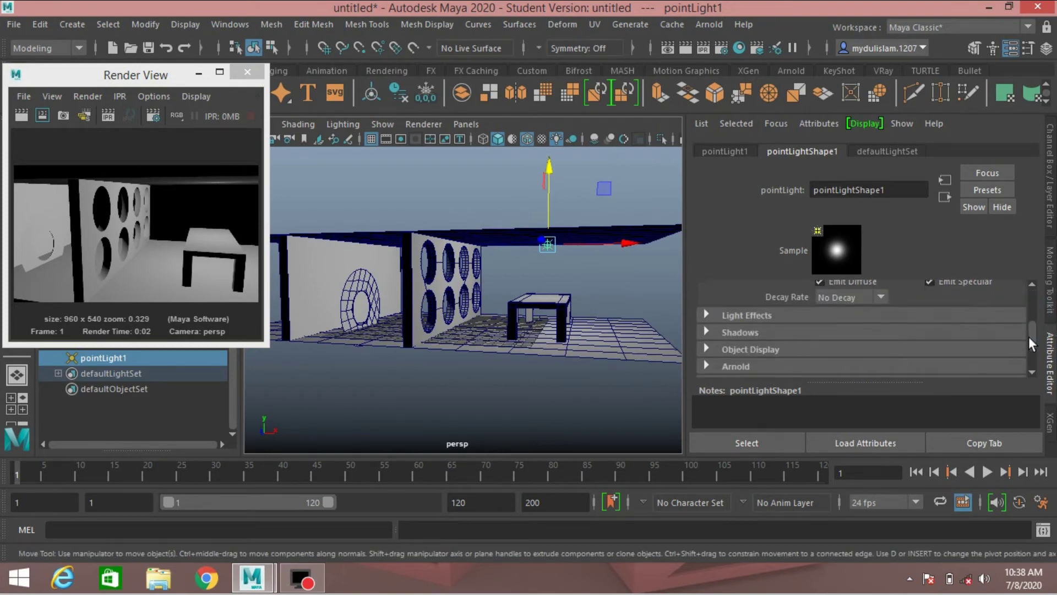
left_click(705, 331)
scroll(790, 355, "down", 2)
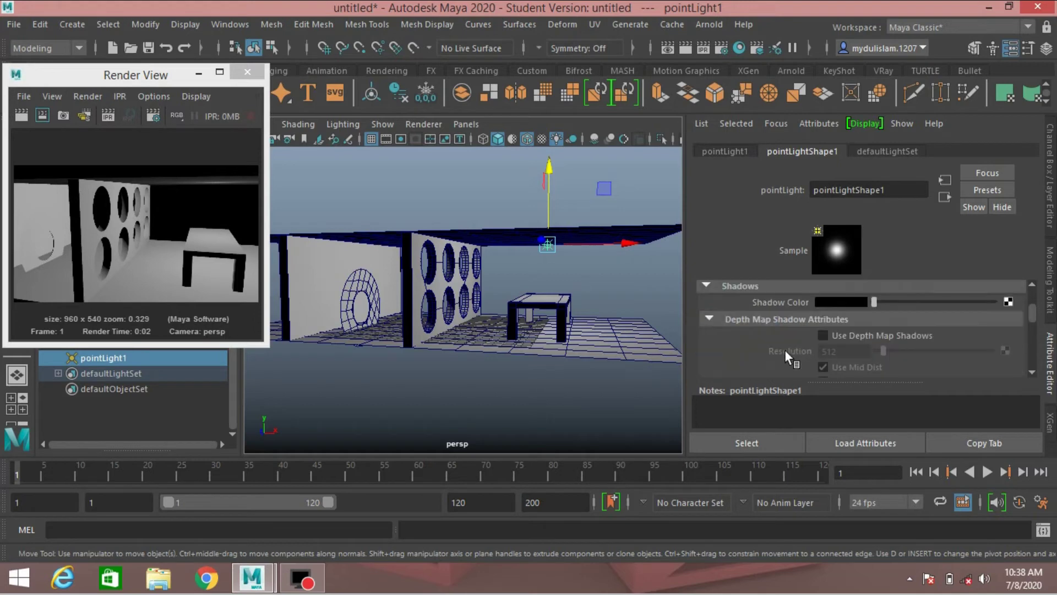
left_click(823, 335)
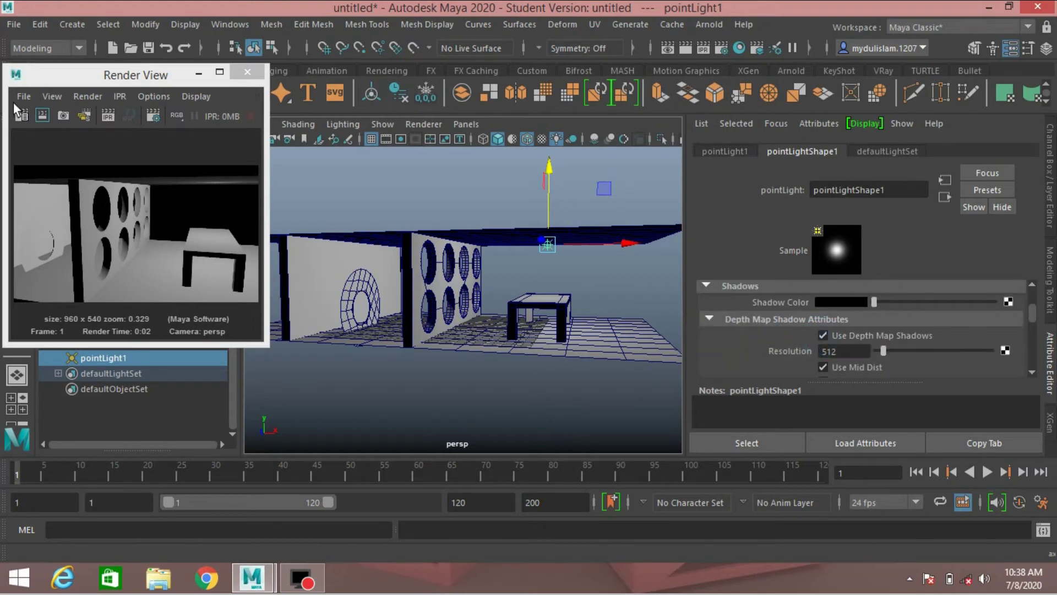
left_click(21, 113)
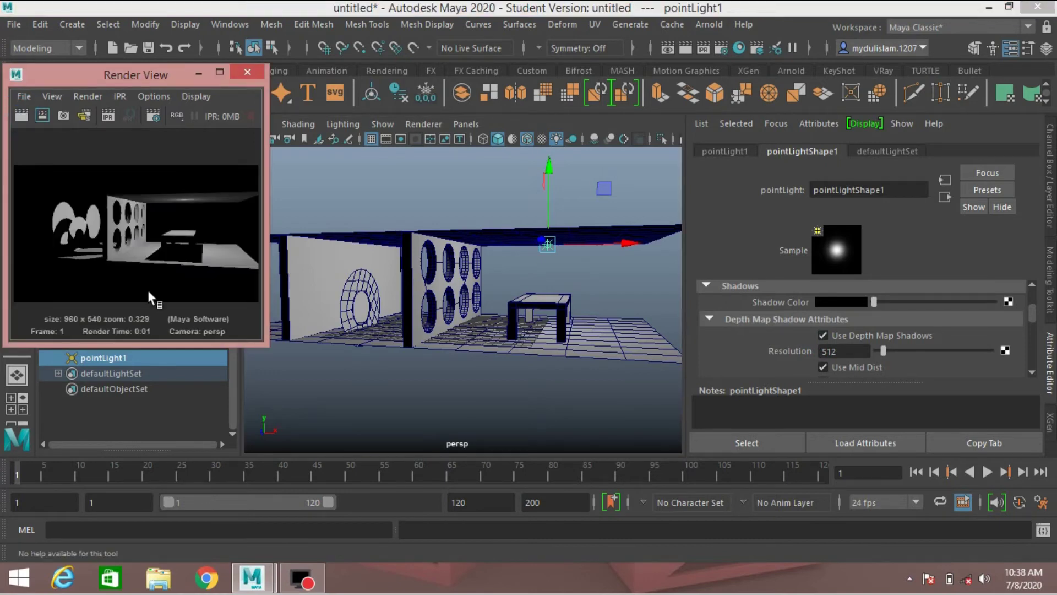
mouse_move(506, 302)
left_mouse_down("alt")
mouse_move(497, 301)
mouse_move(517, 307)
mouse_move(507, 302)
left_mouse_up("alt")
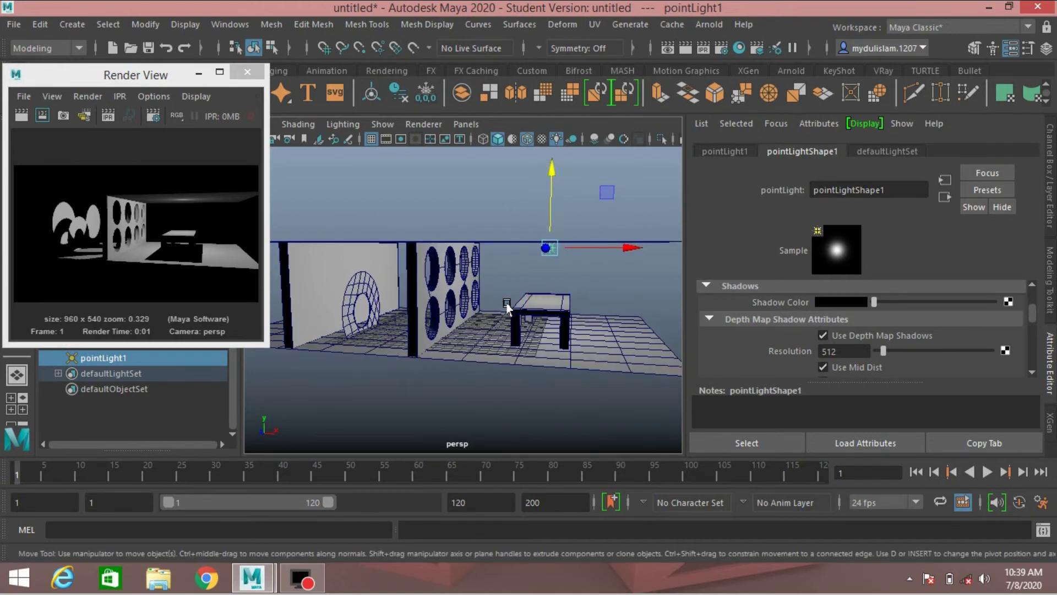
Set the point light's shadow colour to cyan and render.
left_click(835, 300)
left_click(761, 292)
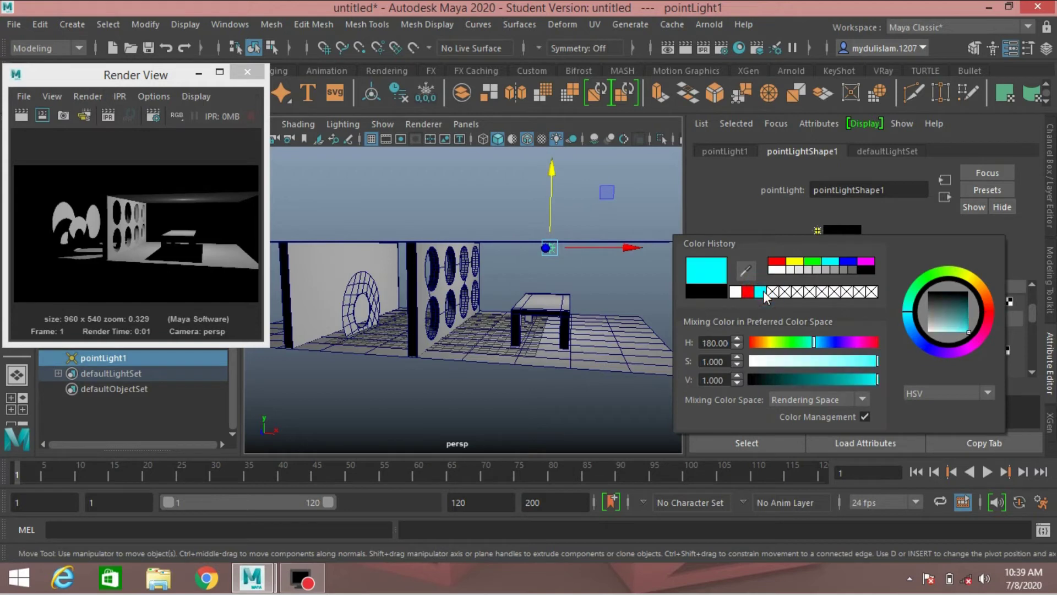
left_click(25, 116)
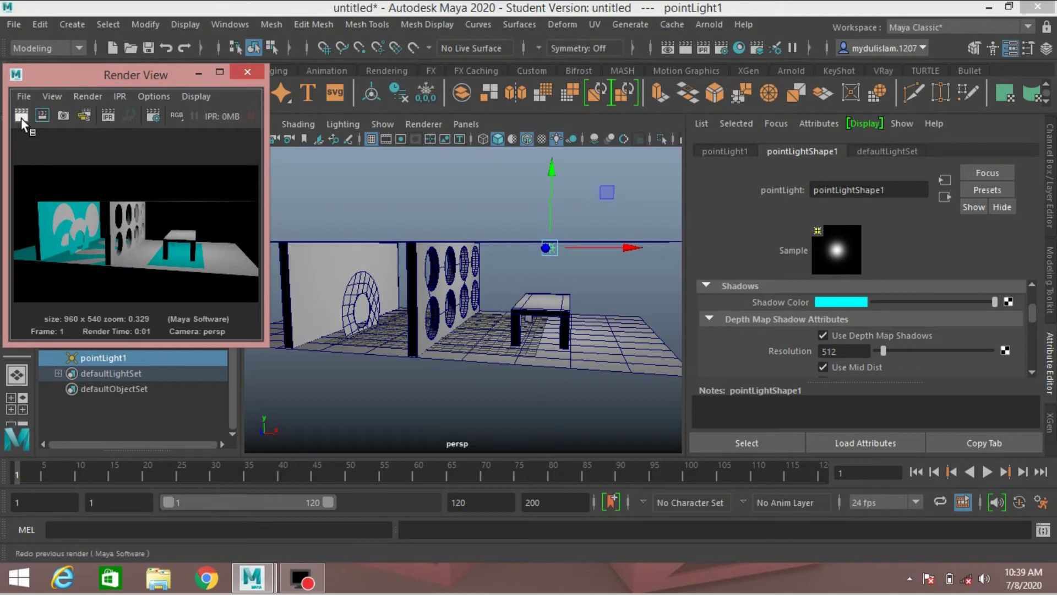
Change the shadow colour back to black and re-render.
left_click(843, 301)
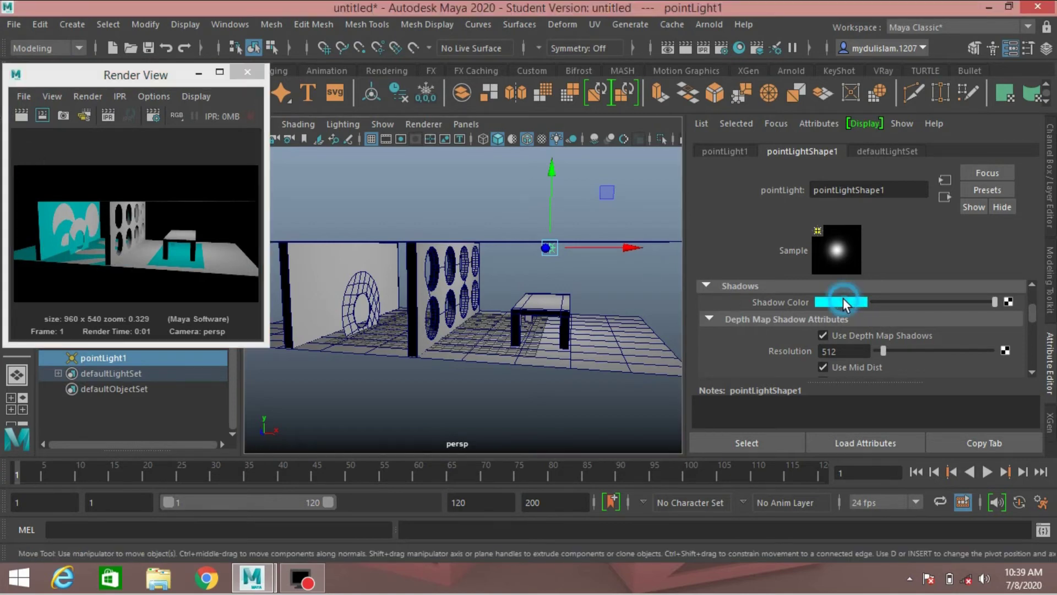
left_click(872, 268)
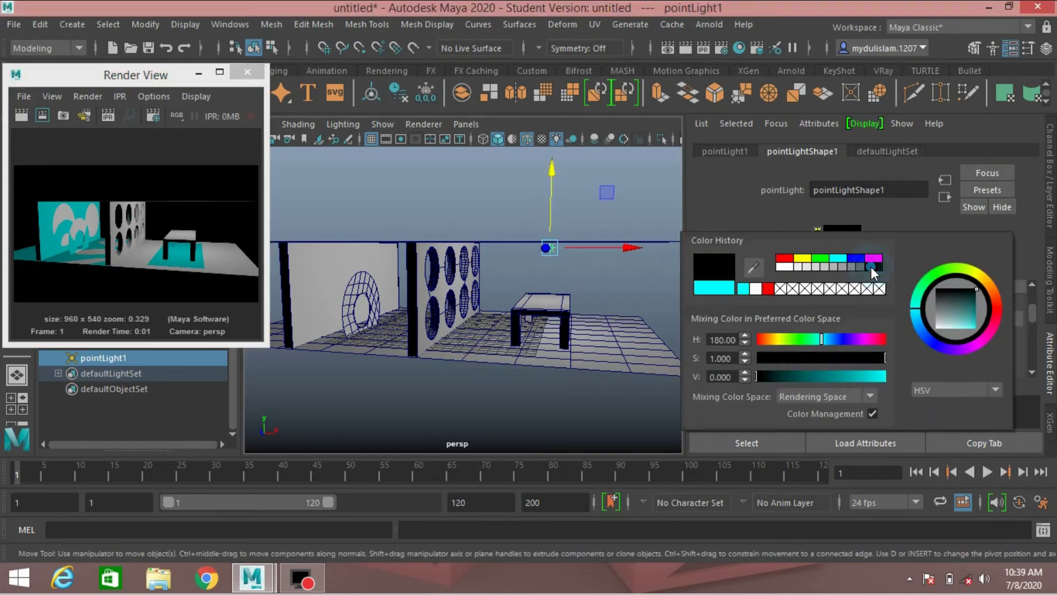
scroll(868, 298, "up", 2)
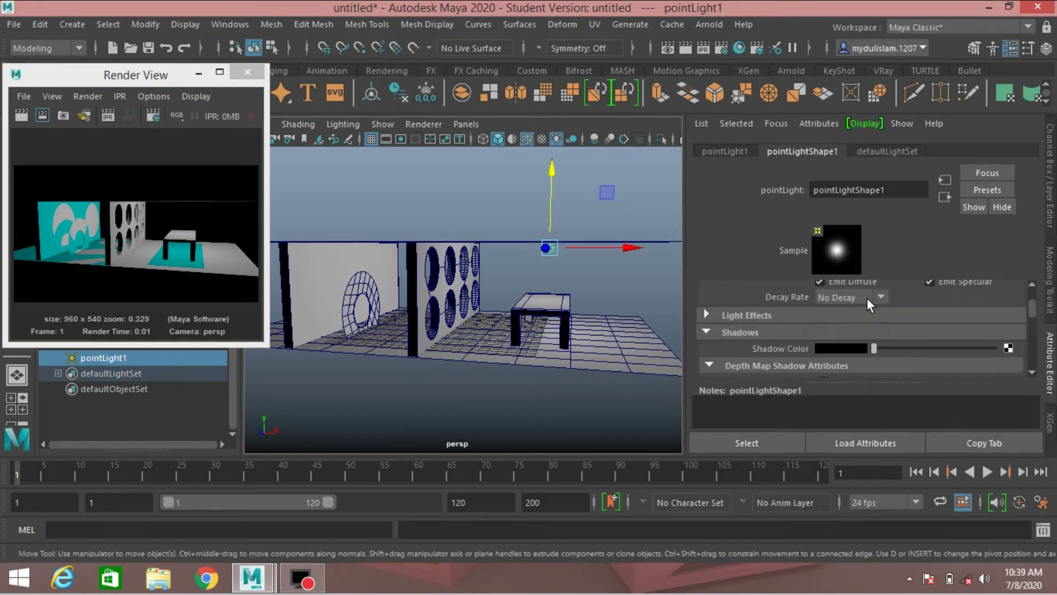
left_click(25, 116)
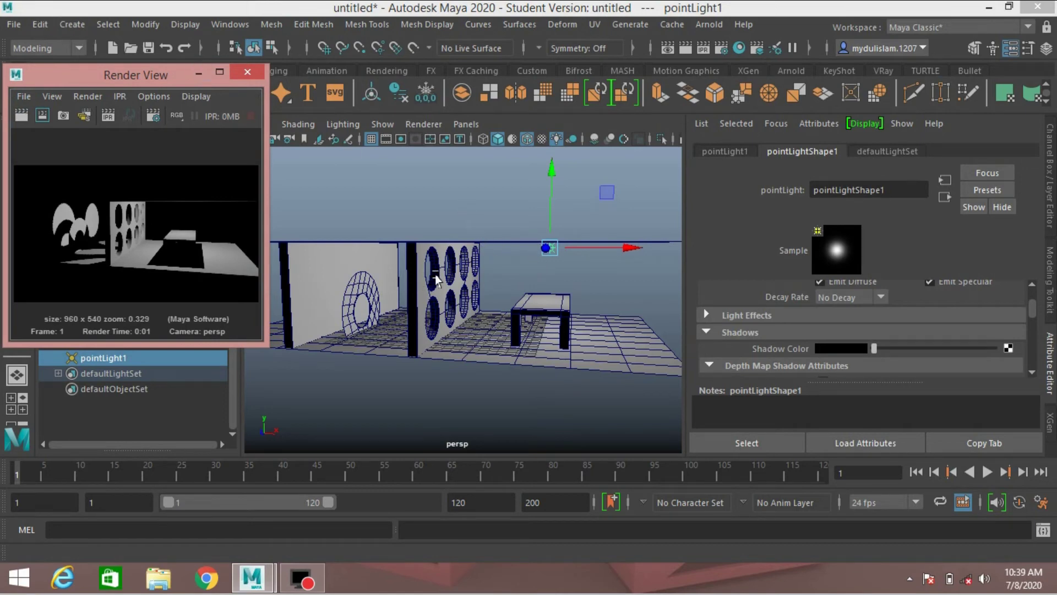
Hide pointLight1 and create a spot light, spotLight1, in the room.
key("h")
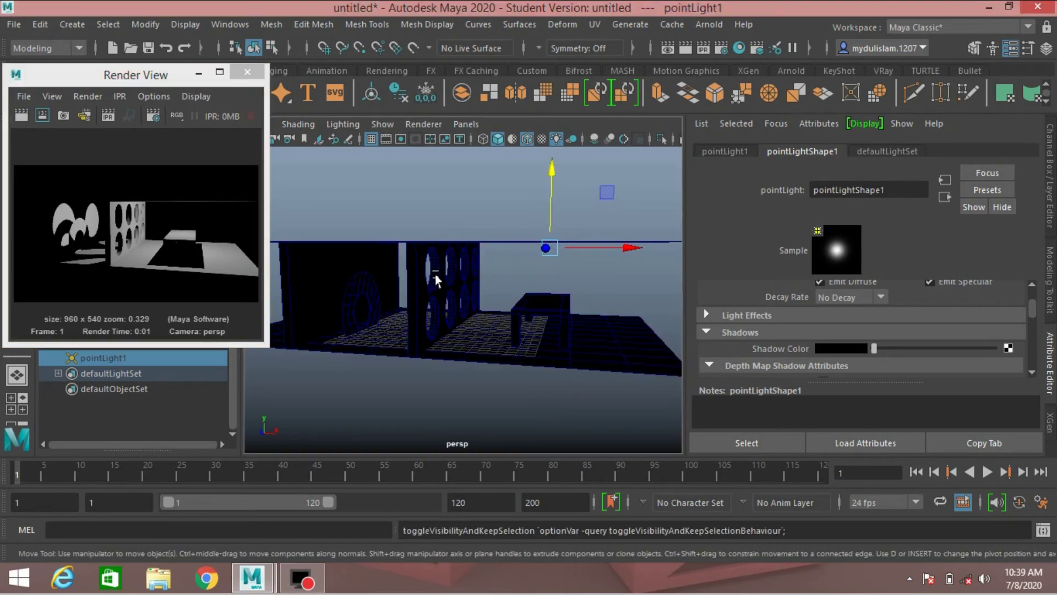
left_click(83, 25)
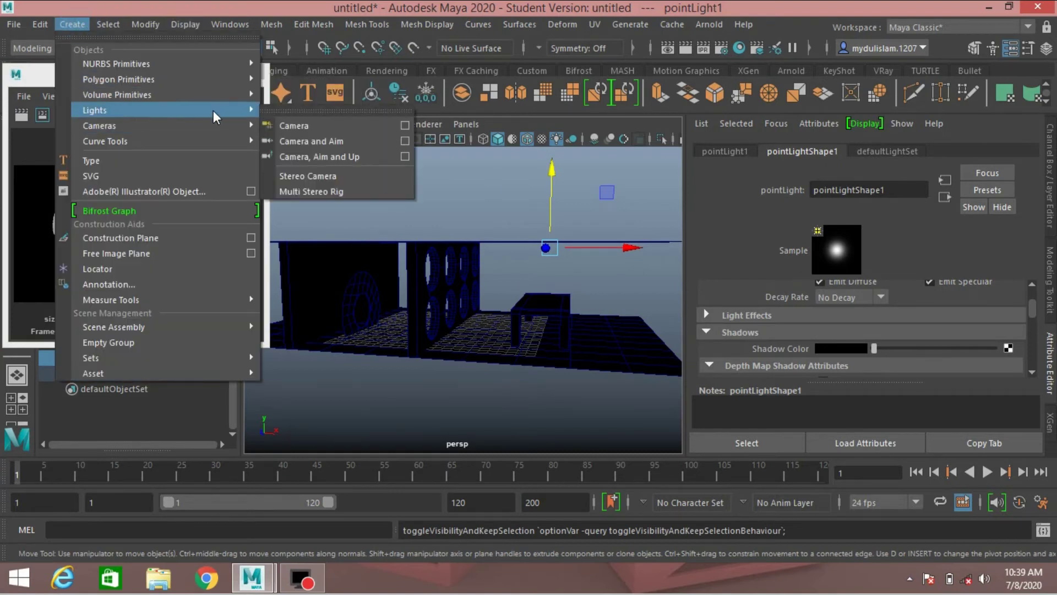
mouse_move(236, 112)
left_click(296, 155)
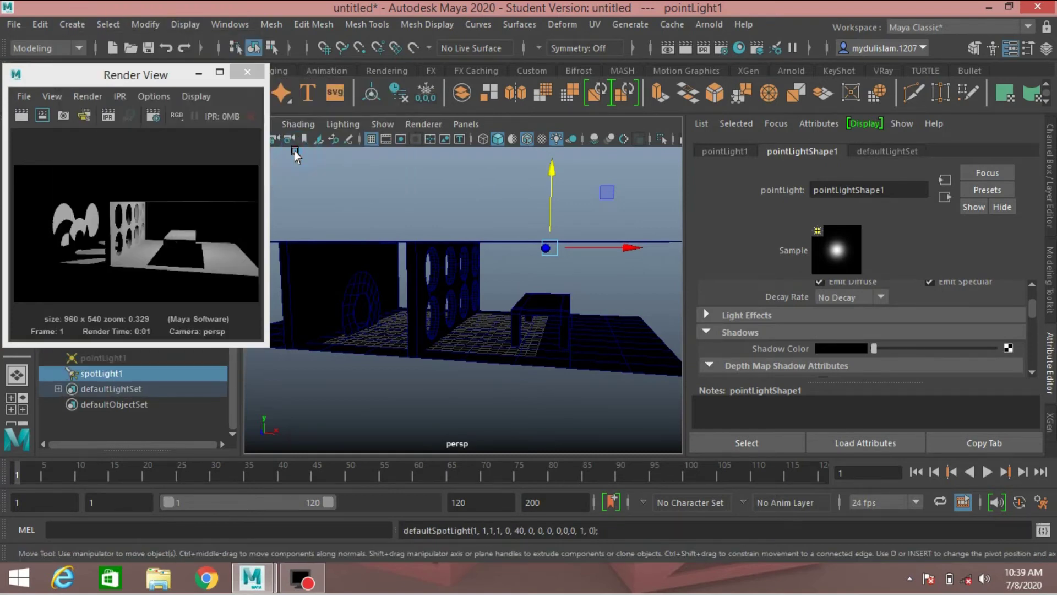
left_click_drag(306, 283, 404, 358, "alt")
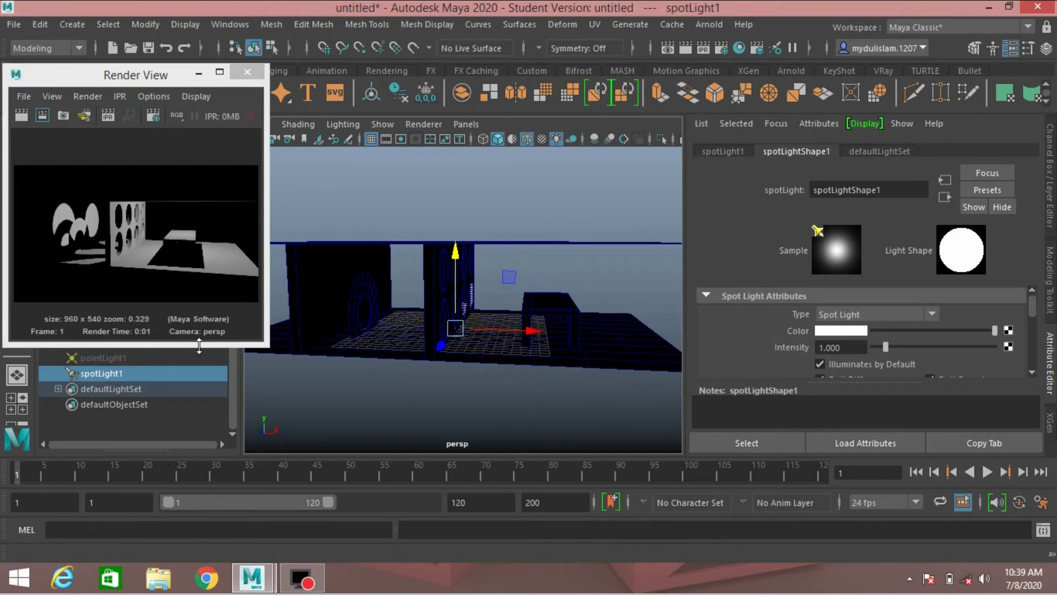
Enlarge the spotlight, slide it to the right, and rotate it toward the panels.
key("r")
left_click_drag(457, 329, 528, 374)
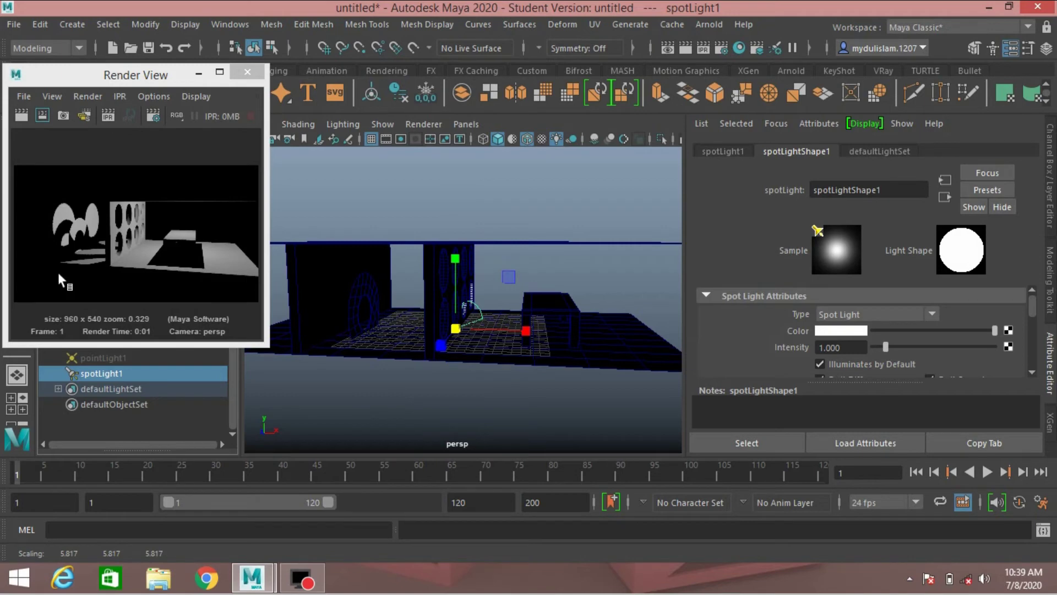
key("w")
left_click_drag(520, 330, 639, 347)
left_click_drag(561, 282, 555, 225)
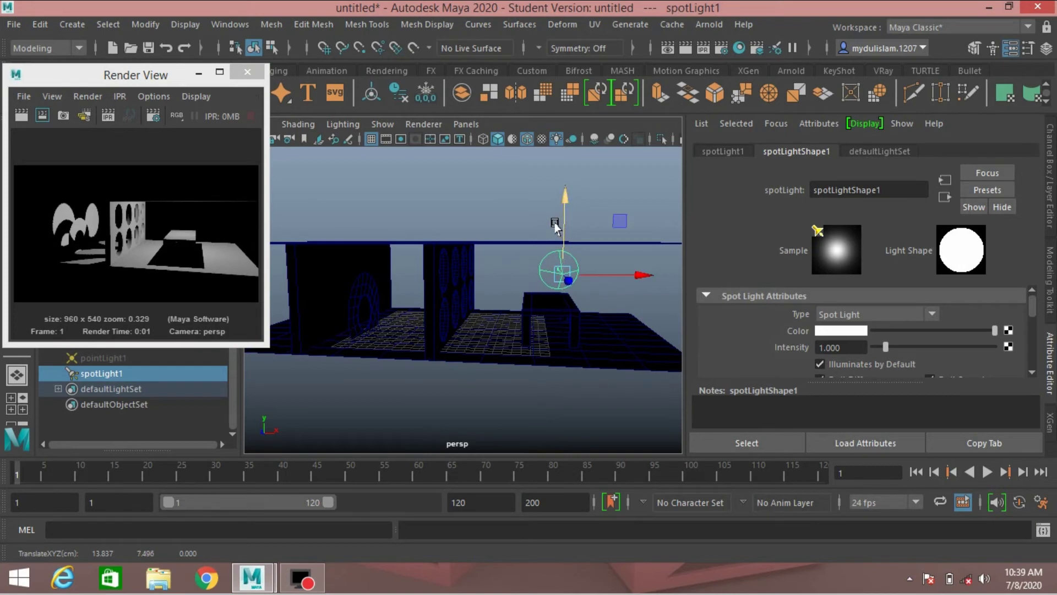
key("e")
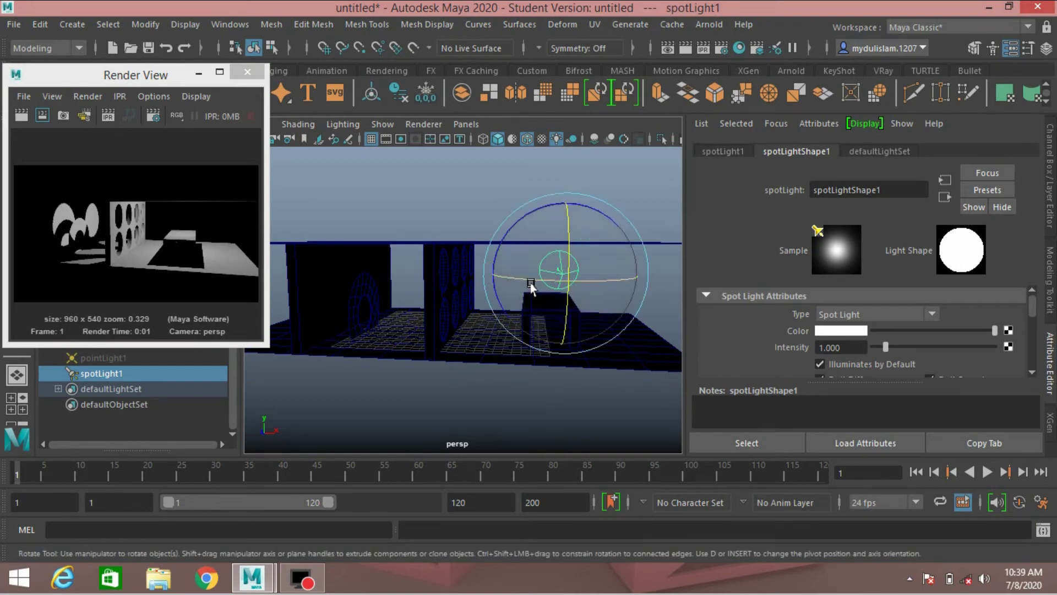
left_click_drag(531, 283, 643, 274)
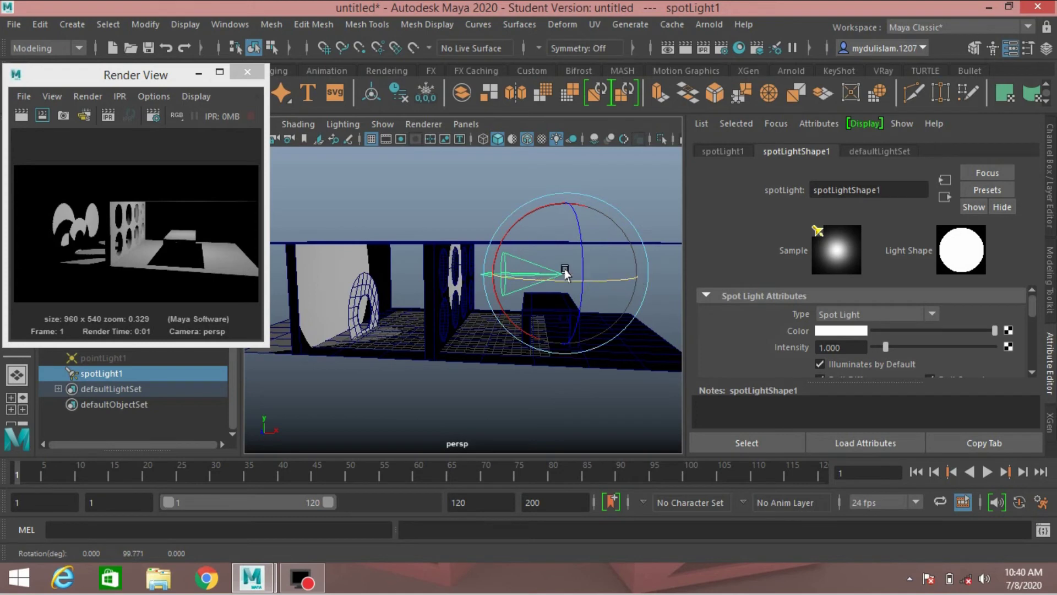
left_click_drag(516, 228, 513, 230)
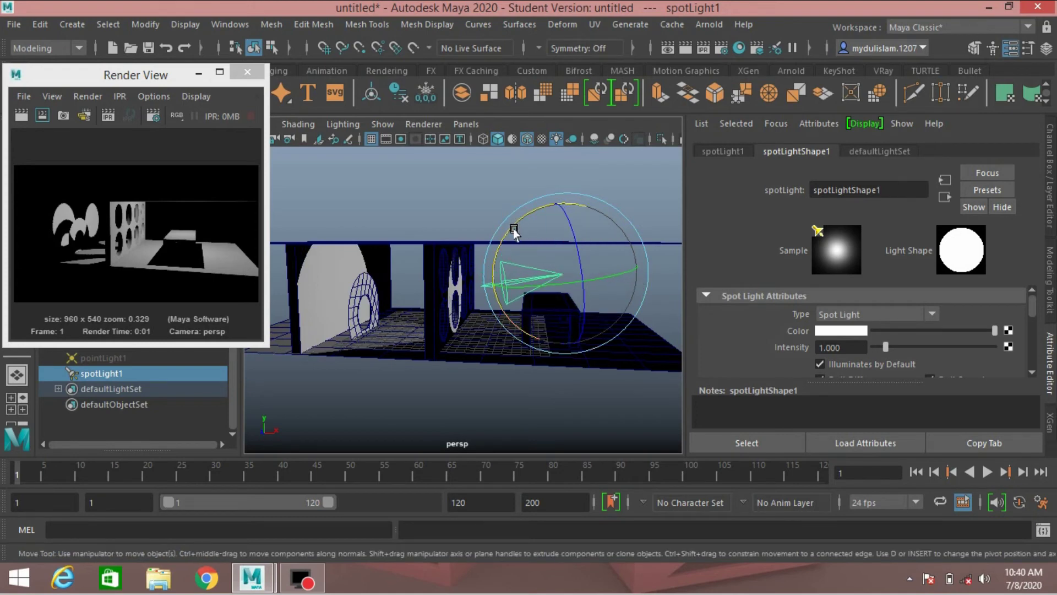
Move the spotlight further right and higher, then rotate it to aim at the panels.
key("w")
left_click_drag(625, 276, 700, 276)
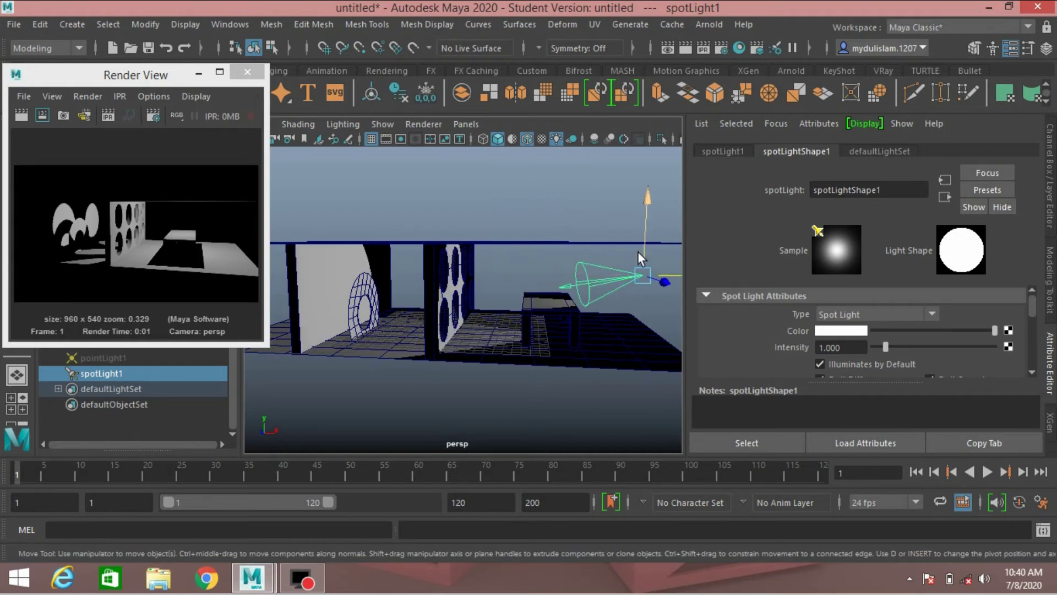
mouse_move(642, 233)
left_mouse_down()
mouse_move(644, 207)
mouse_move(645, 217)
left_mouse_up()
left_click_drag(549, 319, 512, 325, "alt")
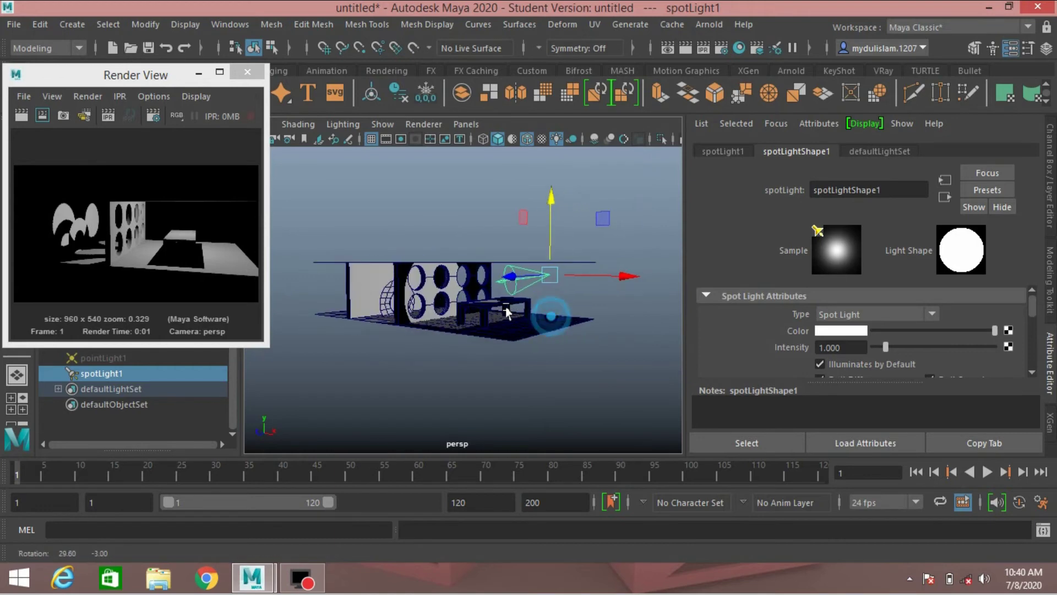
scroll(510, 328, "up", 3)
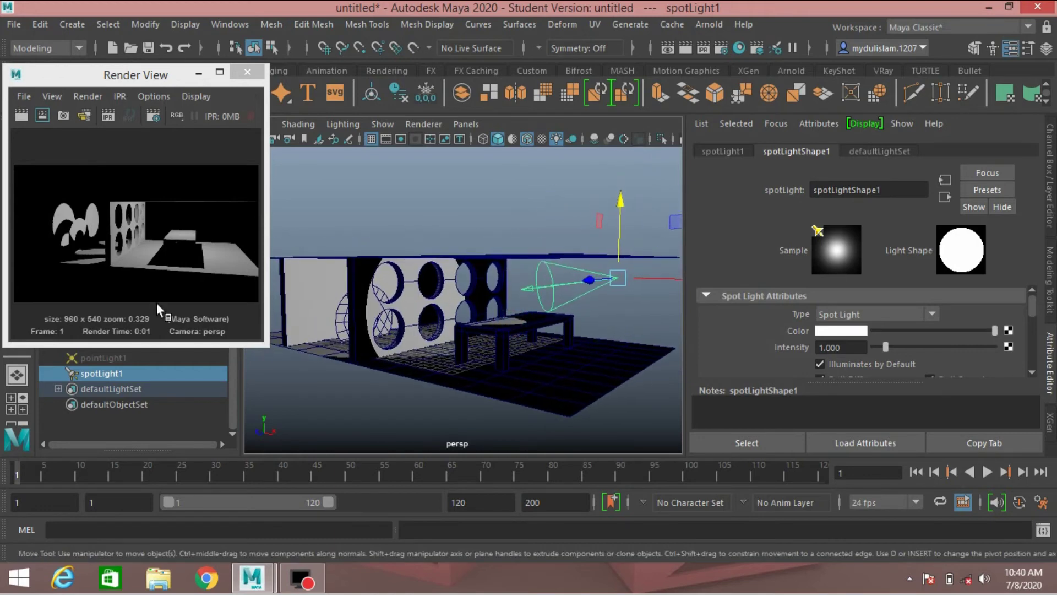
key("e")
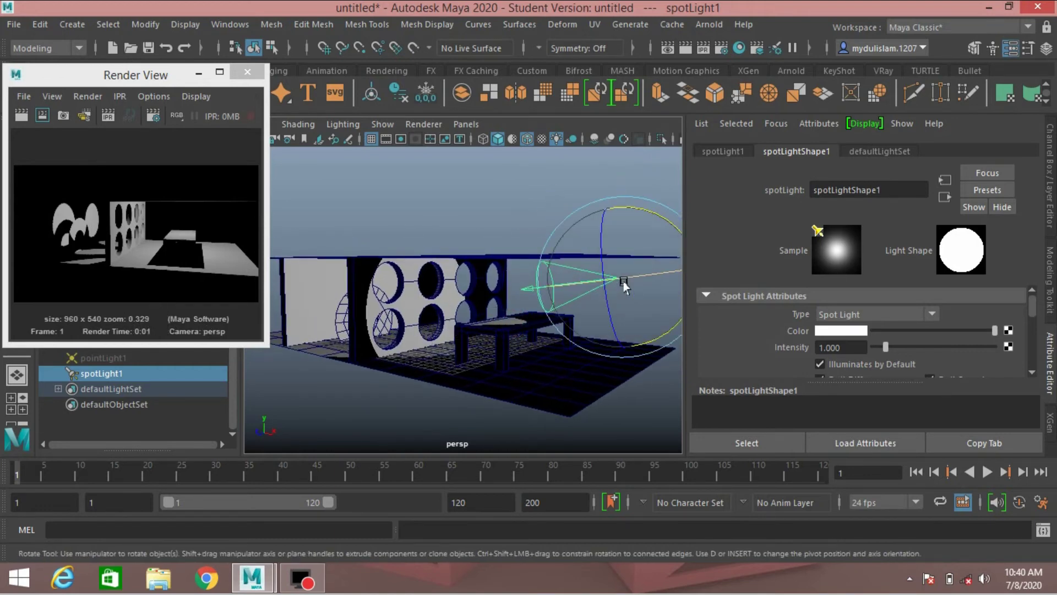
left_click_drag(633, 279, 627, 281)
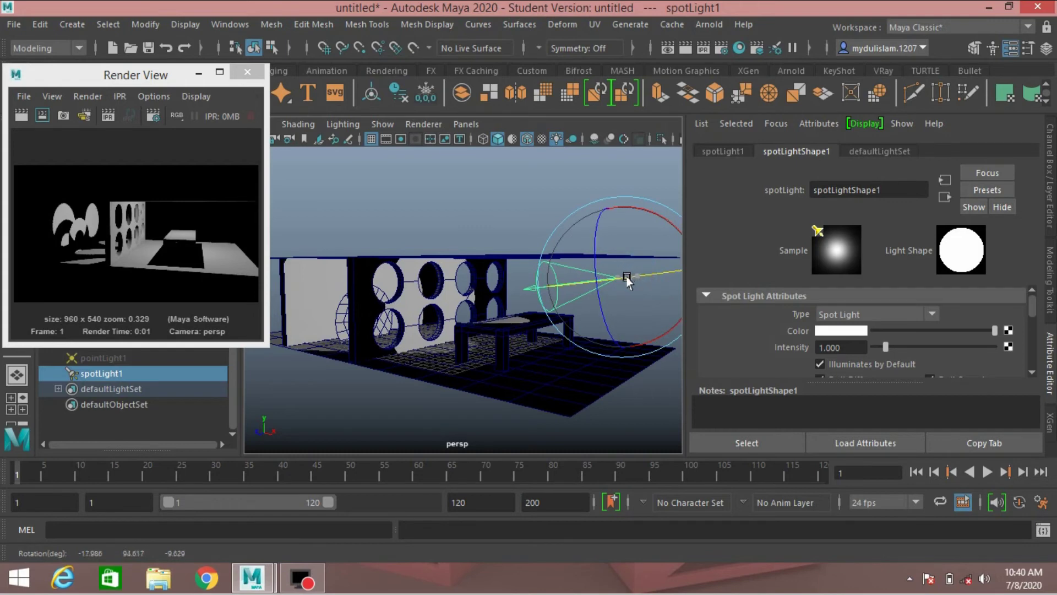
Render the moved spotlight, enable its depth-map shadows at resolution 512, and render again.
left_click(22, 114)
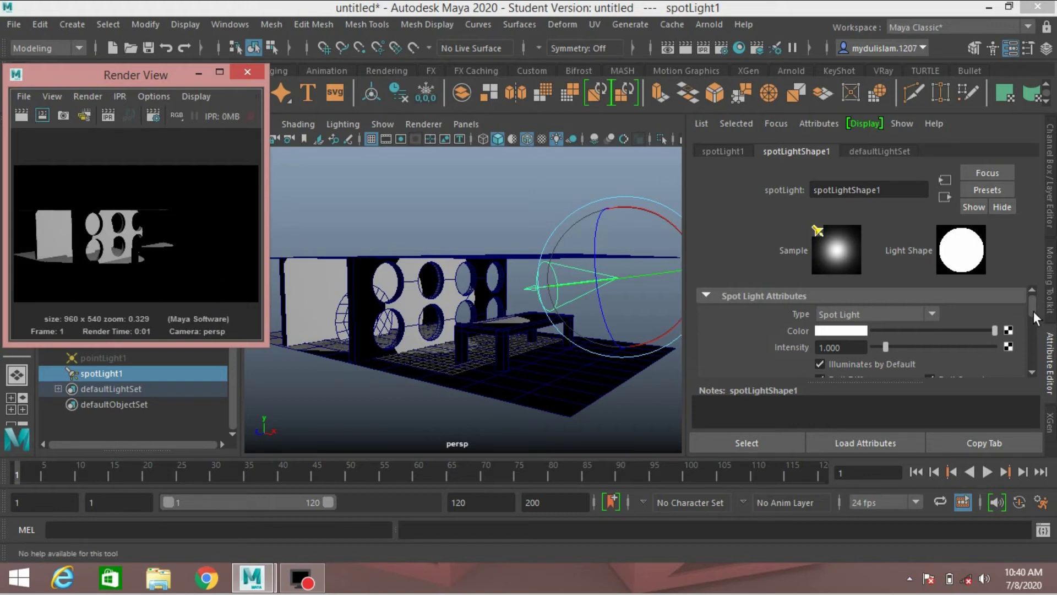
left_click_drag(1033, 312, 1025, 340)
left_click(707, 335)
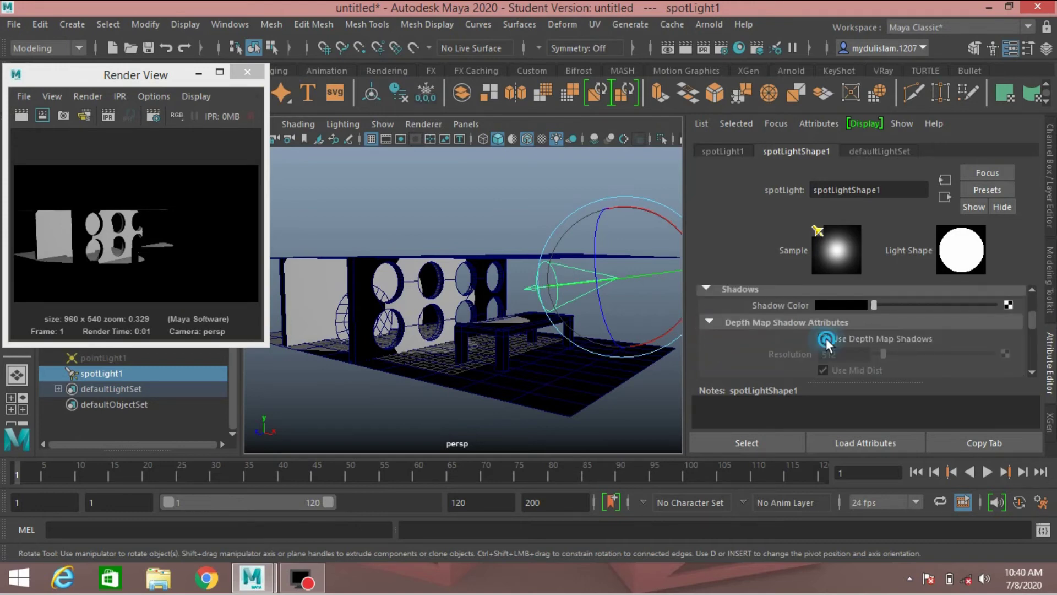
left_click(823, 338)
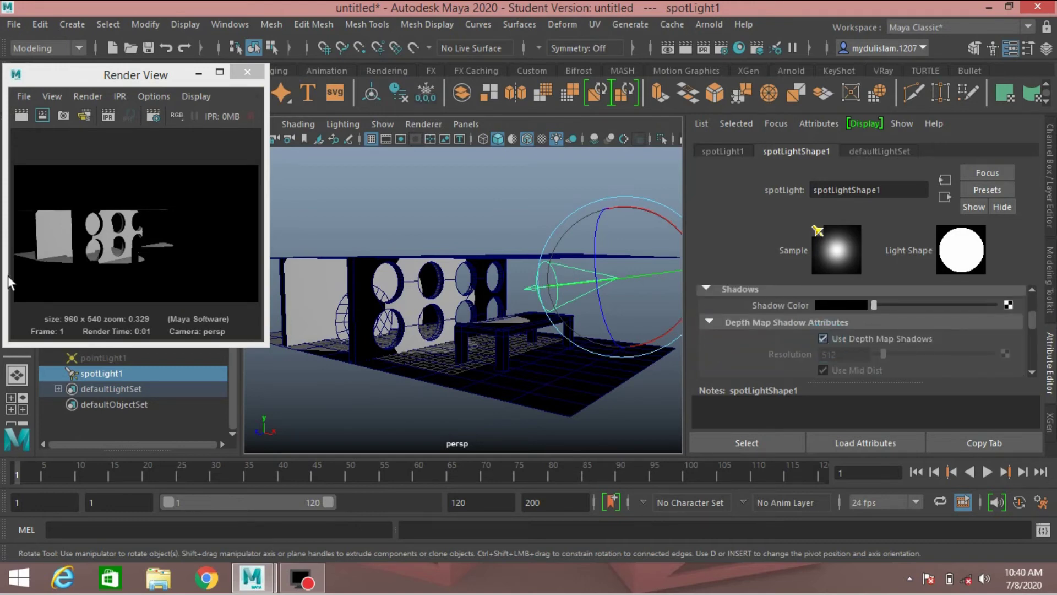
left_click(21, 116)
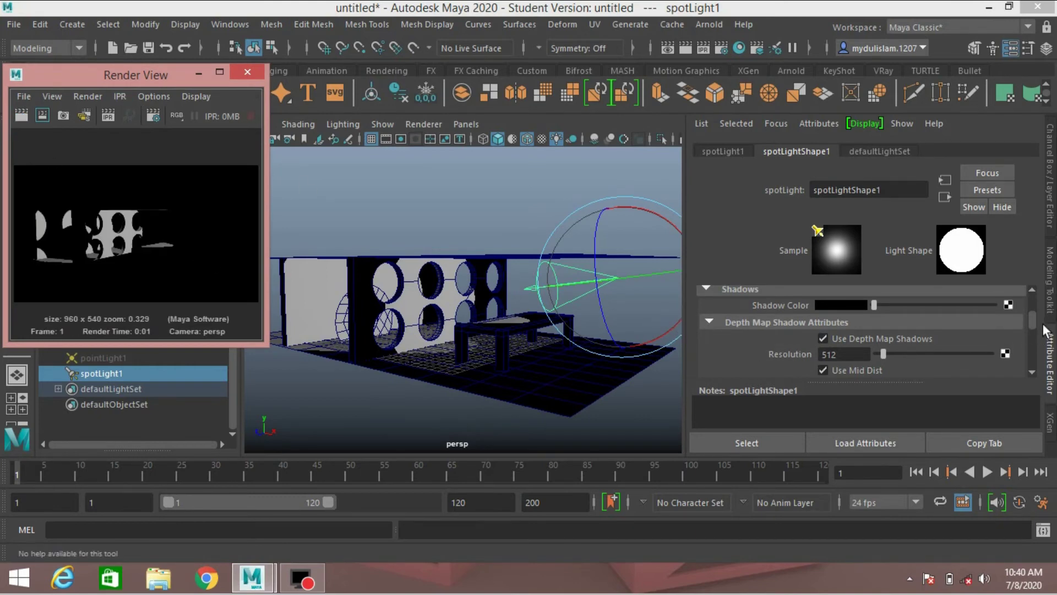
Expand the Arnold section of spotLight1's Attribute Editor and locate Exposure.
left_click_drag(1029, 318, 1026, 350)
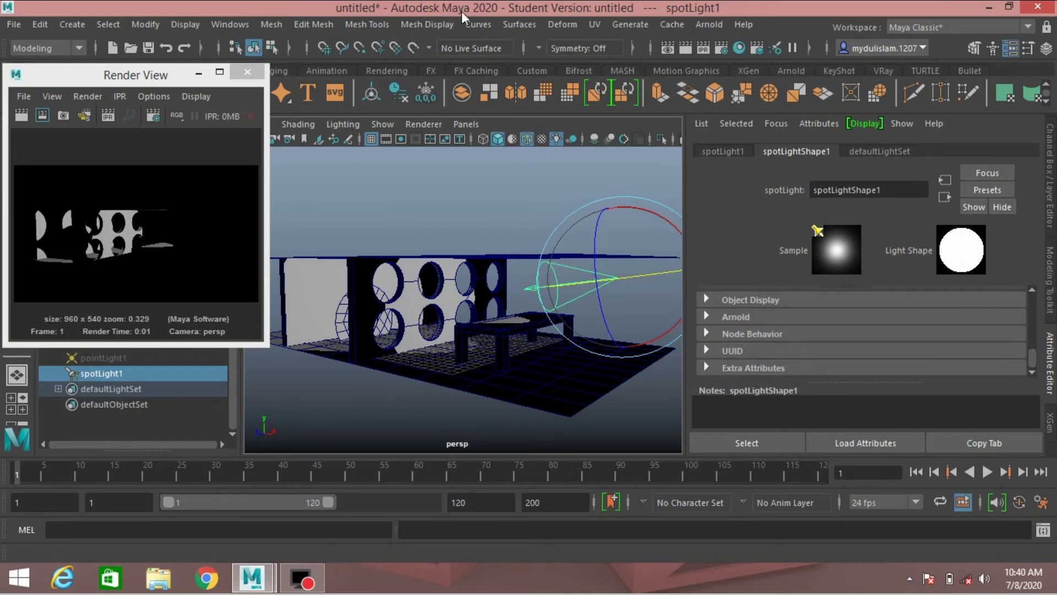
left_click(705, 316)
scroll(761, 341, "down", 5)
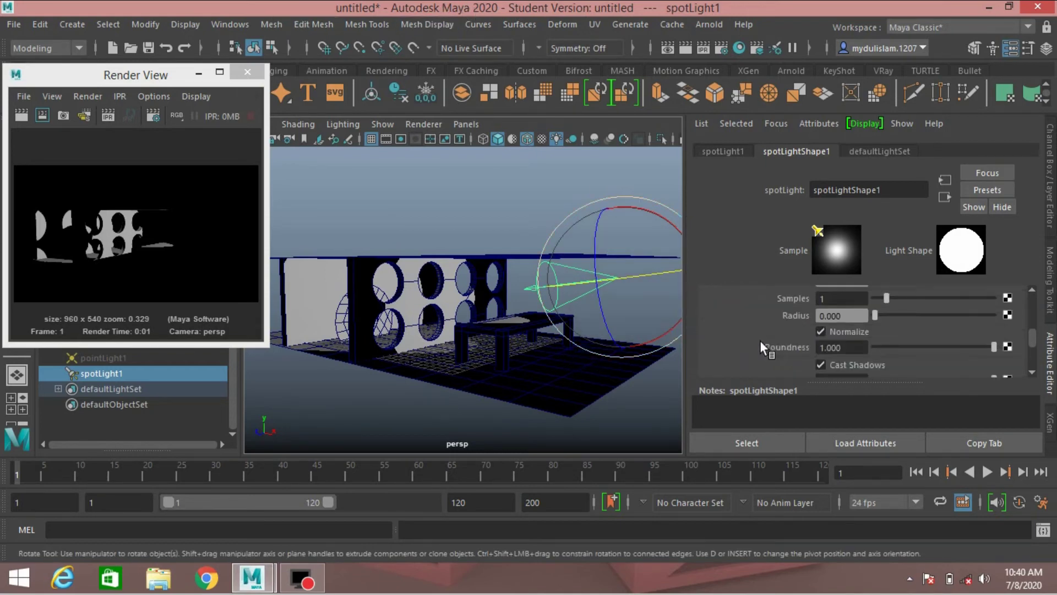
scroll(759, 339, "down", 3)
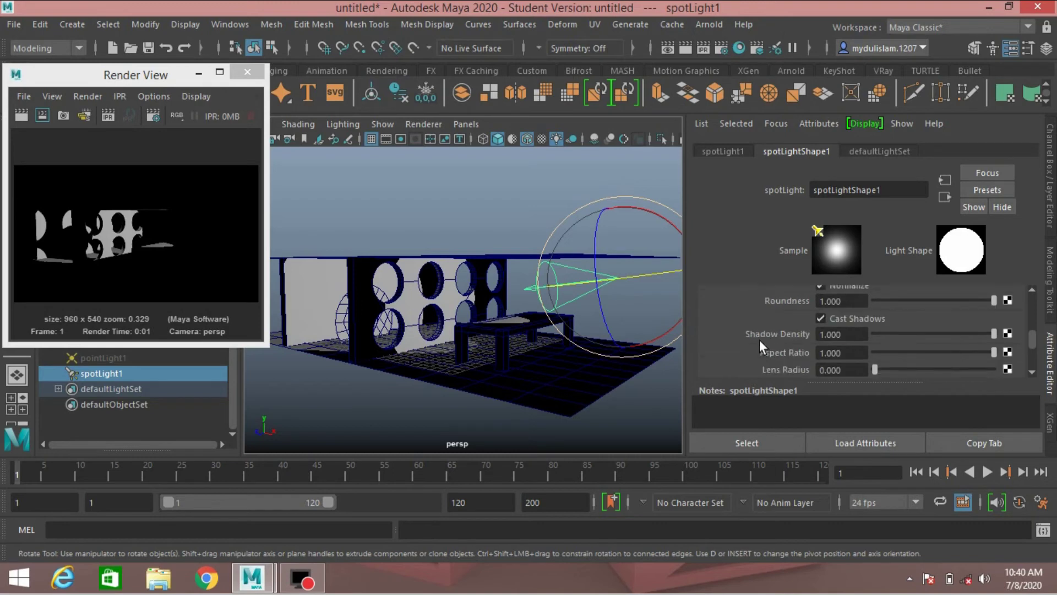
scroll(759, 339, "down", 5)
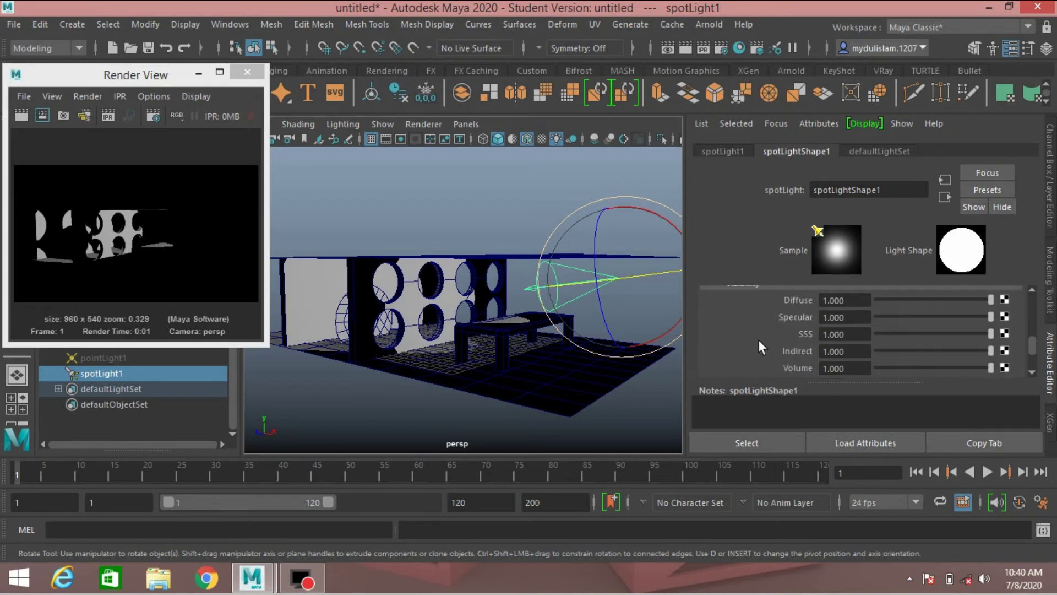
scroll(759, 339, "down", 5)
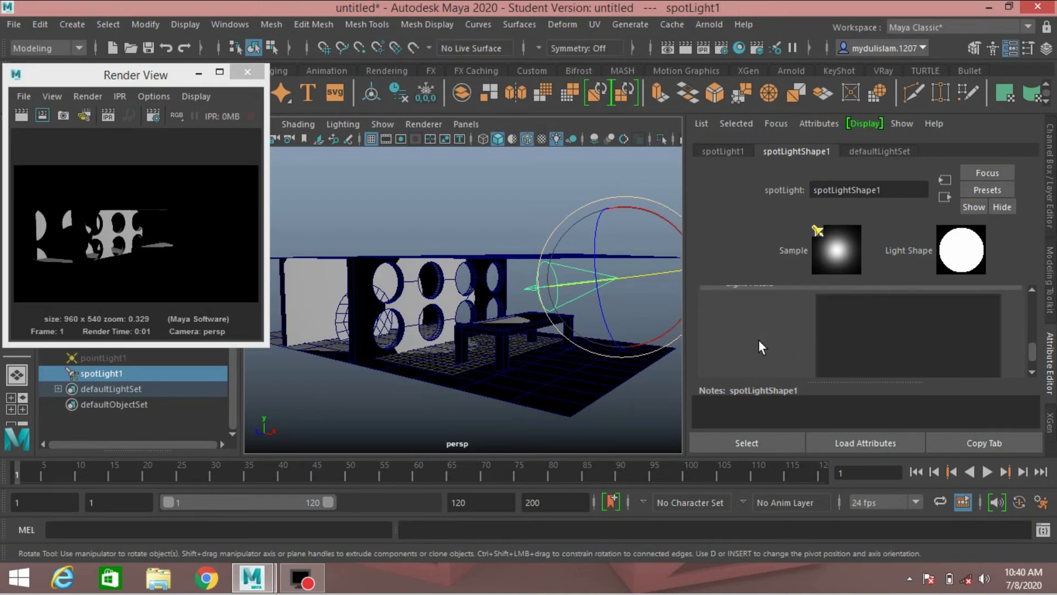
scroll(759, 339, "down", 2)
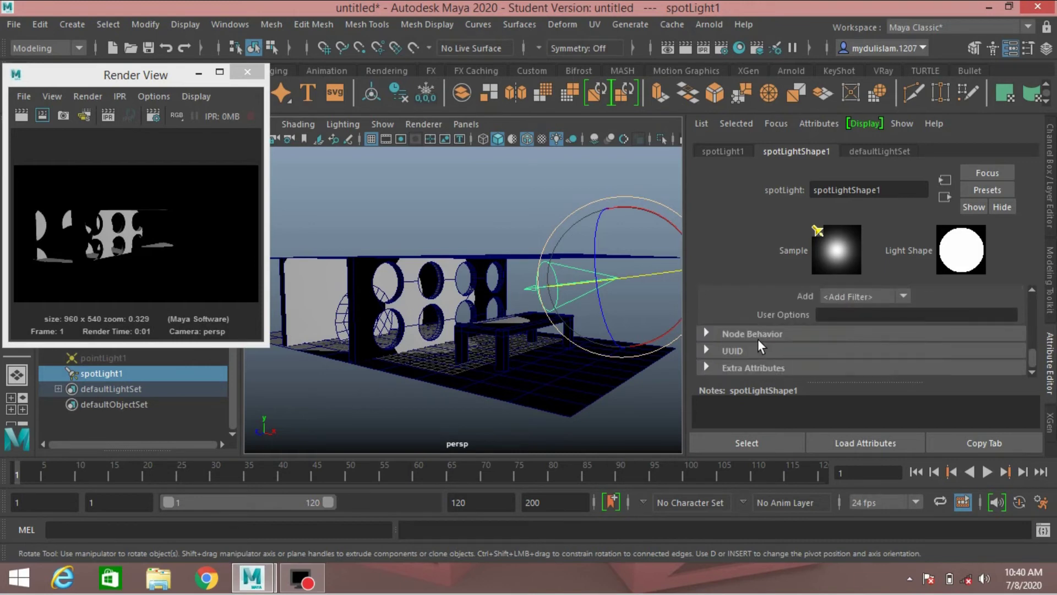
scroll(757, 338, "up", 6)
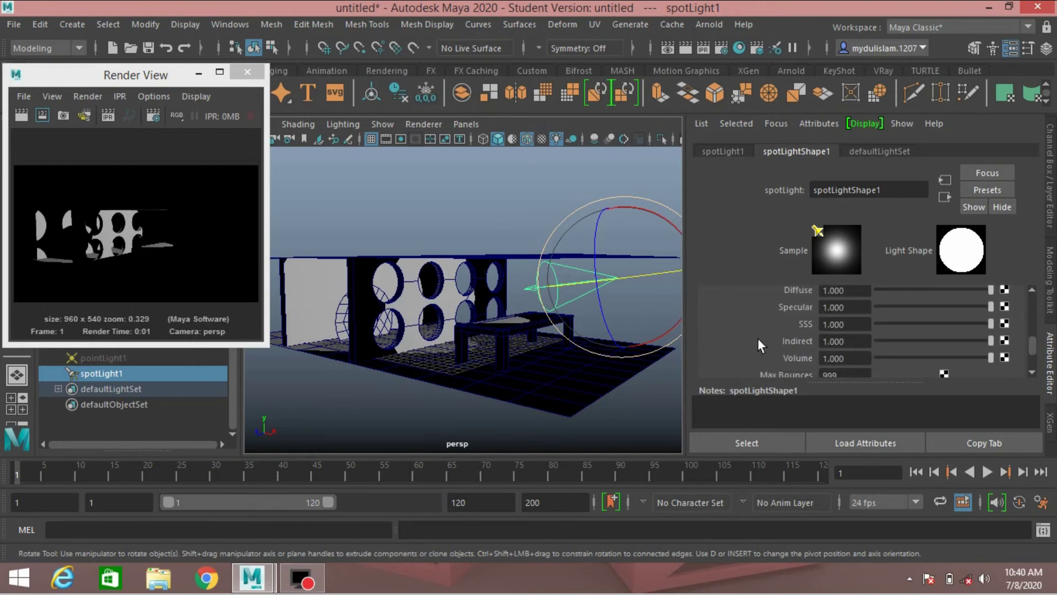
scroll(758, 338, "up", 5)
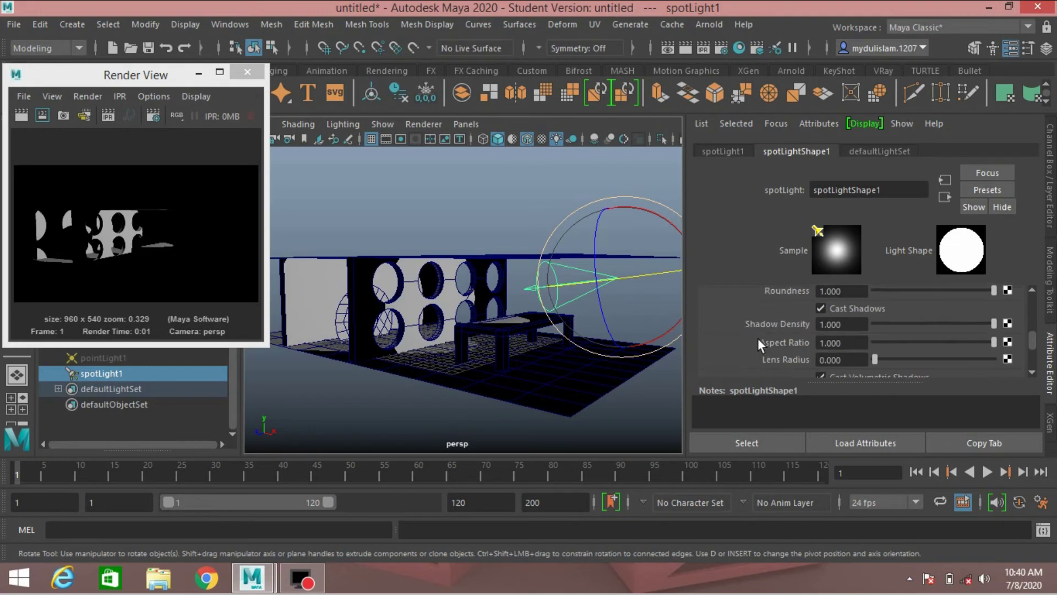
scroll(758, 345, "up", 1)
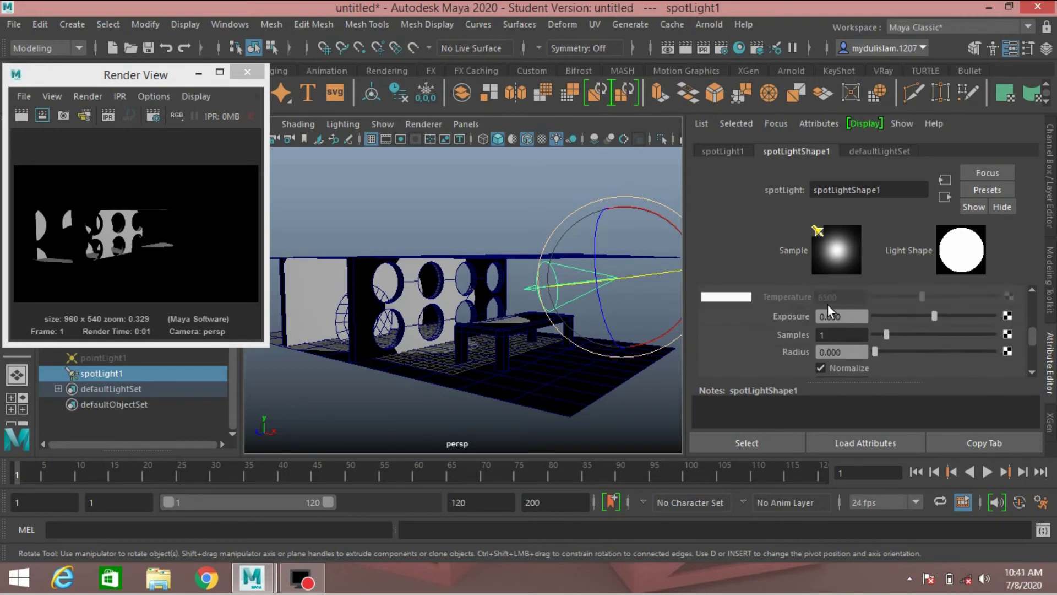
Set the spotlight's Arnold Exposure to 13.
double_click(850, 317)
type("10")
key("Return")
double_click(851, 322)
type("13")
key("Return")
scroll(771, 352, "down", 3)
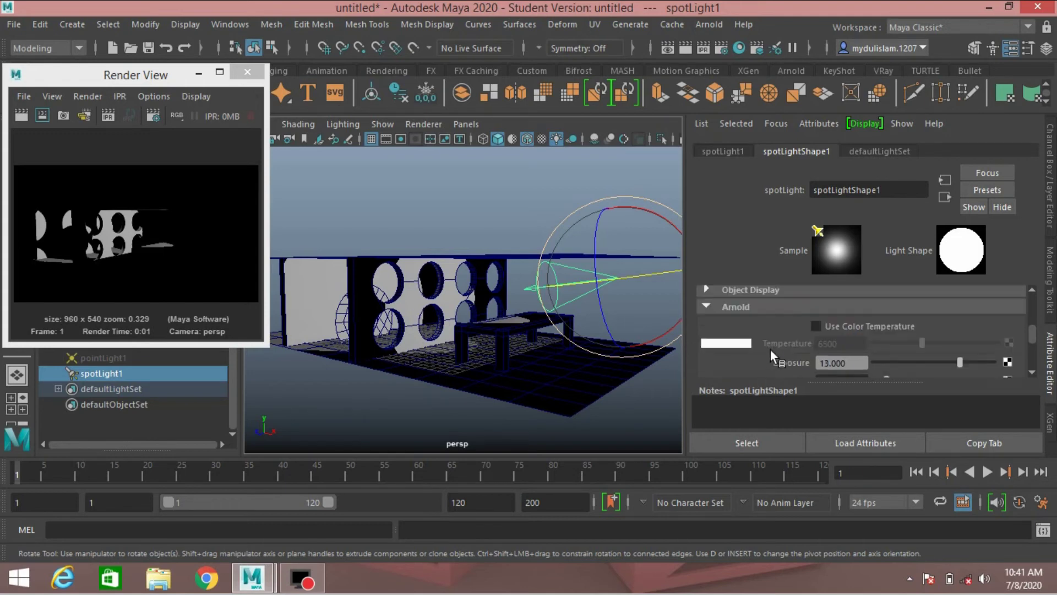
scroll(768, 342, "up", 10)
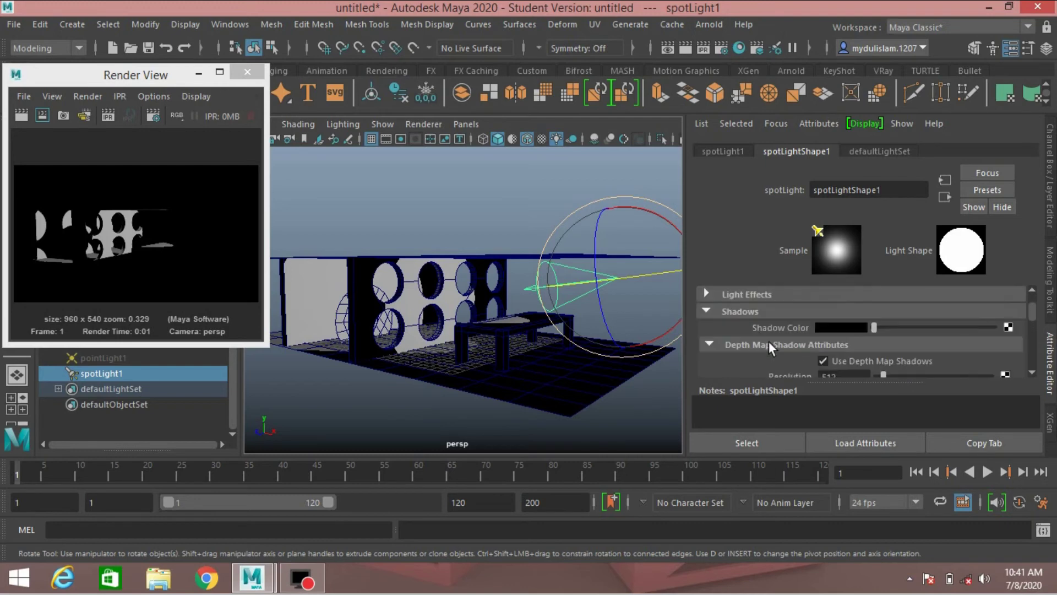
scroll(768, 341, "up", 3)
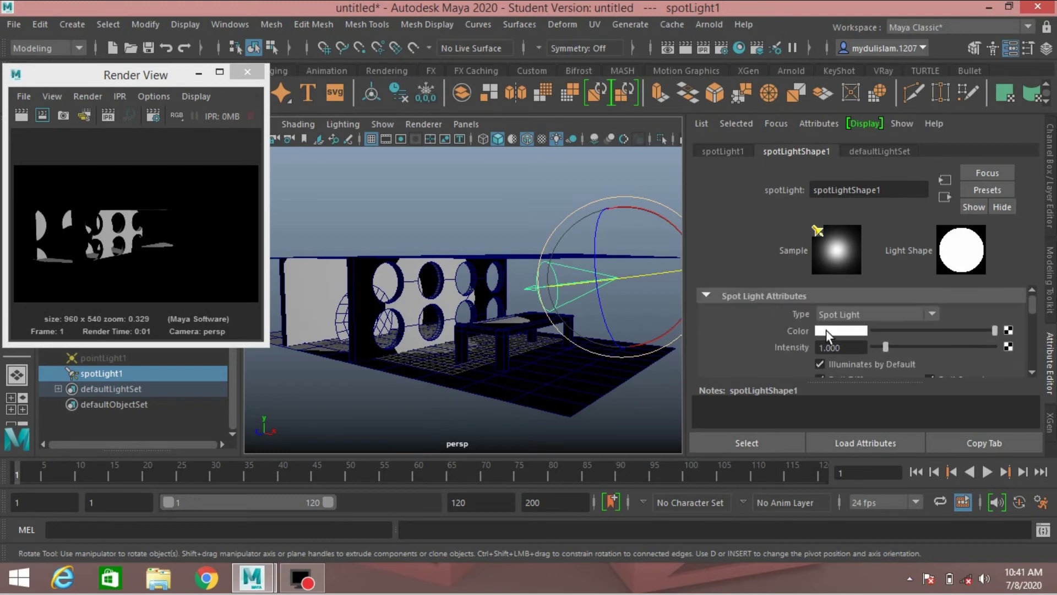
Raise spotLight1's intensity to 2.662 and re-render the brighter room.
left_click_drag(884, 347, 906, 352)
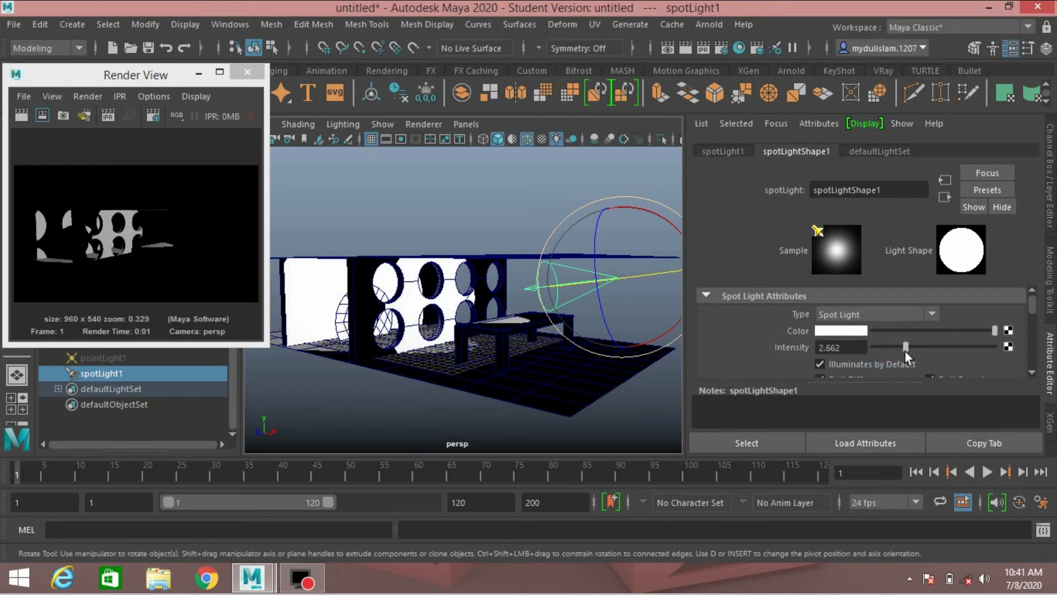
left_click(20, 116)
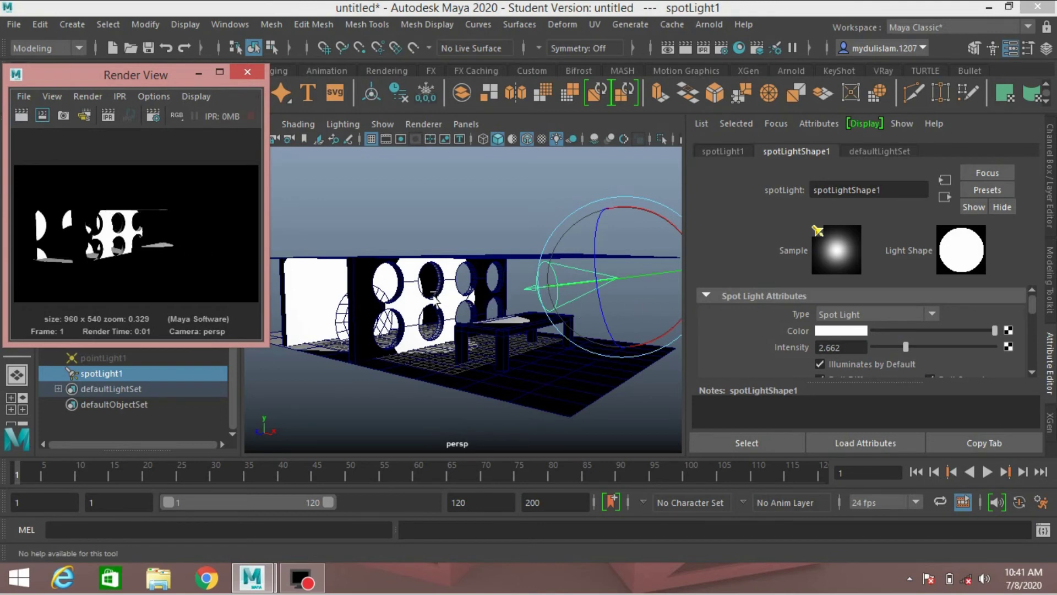
left_click_drag(430, 292, 498, 315, "alt")
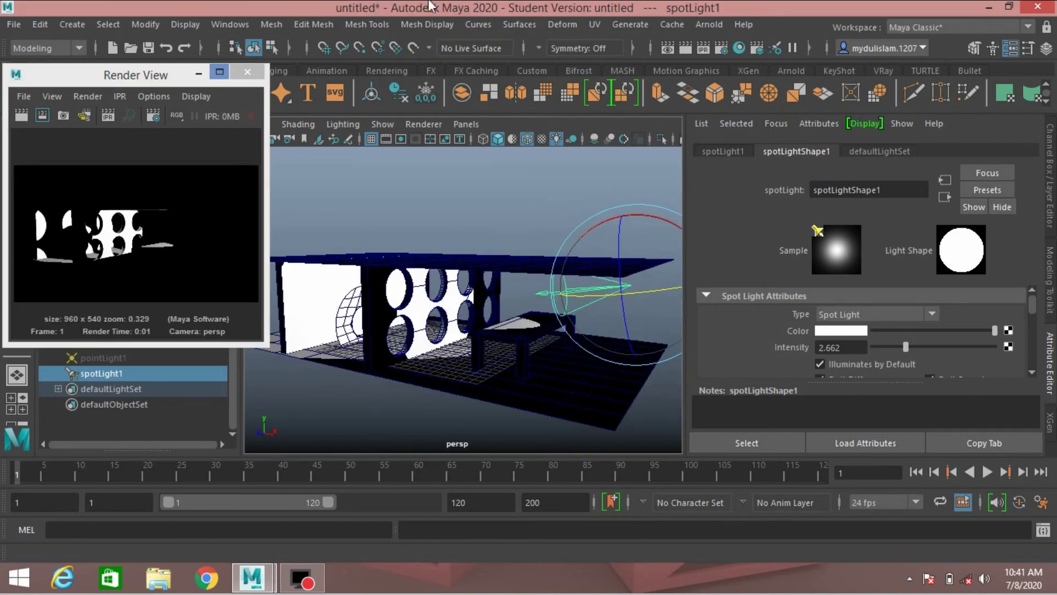
left_click(708, 28)
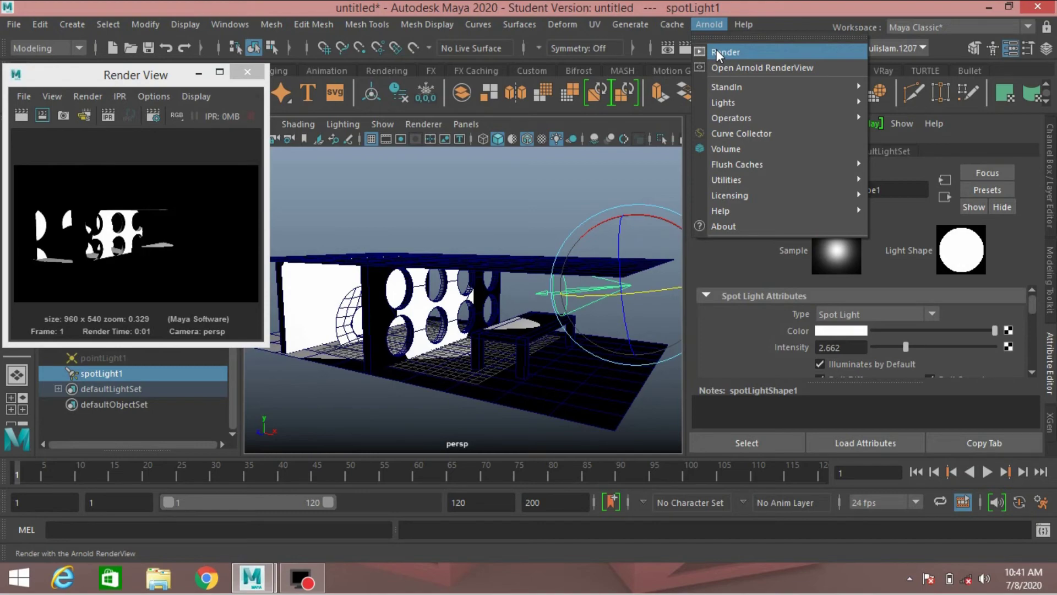
Render the persp view with Arnold and shrink the Arnold RenderView window.
left_click(717, 51)
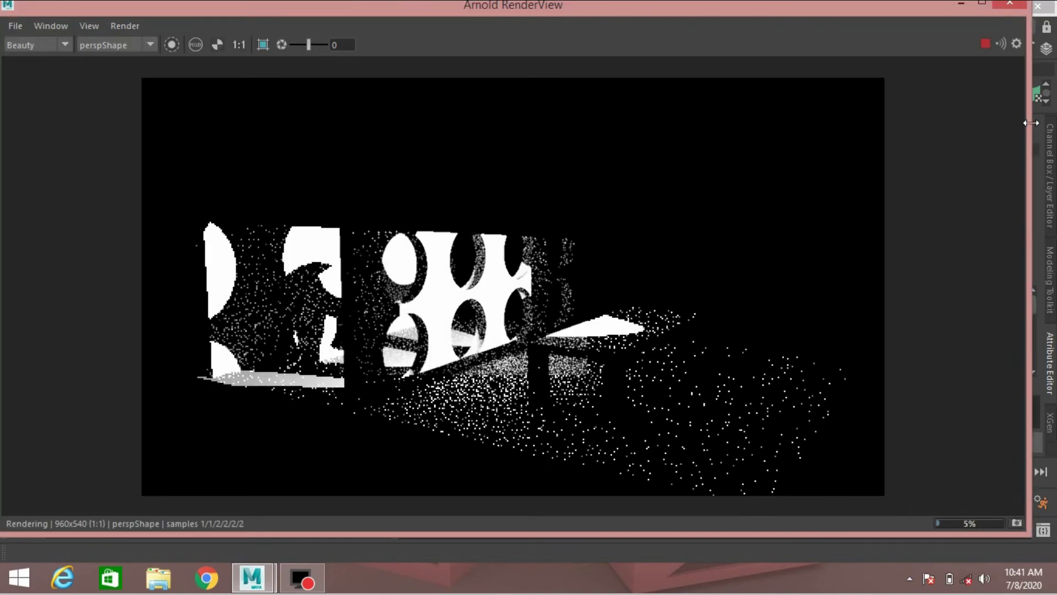
left_click_drag(1031, 123, 483, 169)
left_click_drag(242, 1, 197, 54)
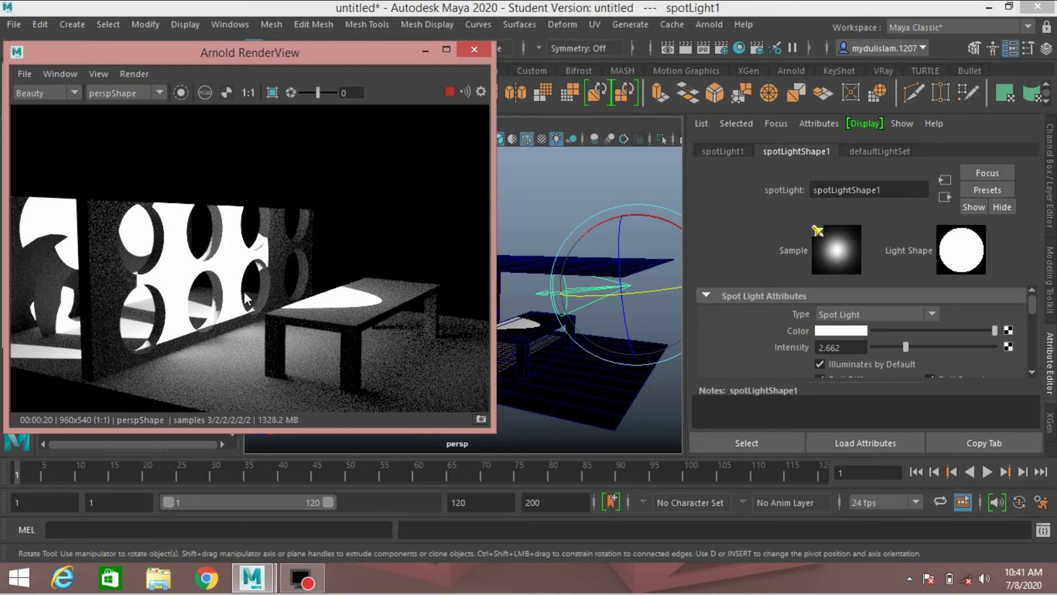
Disable spotLight1's Use Depth Map Shadows, re-render the room, and hide the spotlight.
left_click(473, 49)
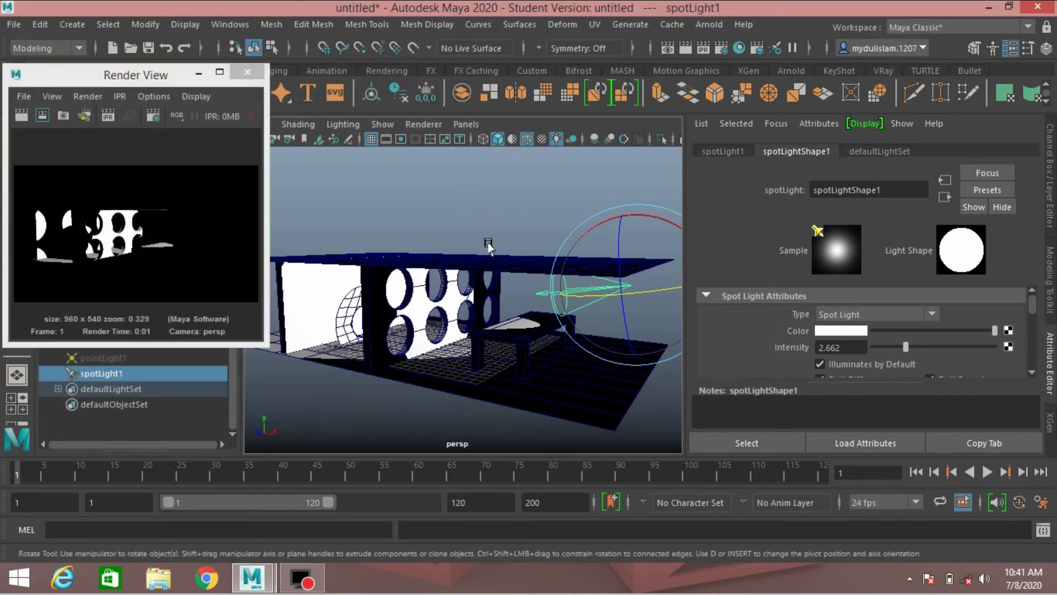
left_click_drag(453, 286, 522, 275, "alt")
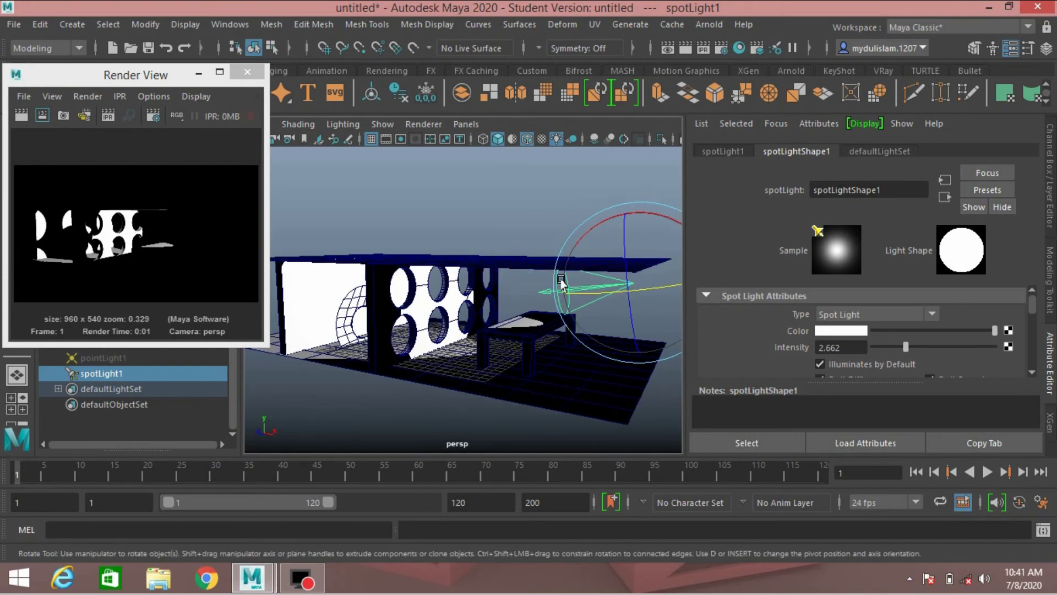
mouse_move(1031, 306)
left_mouse_down()
mouse_move(1033, 325)
mouse_move(1030, 312)
left_mouse_up()
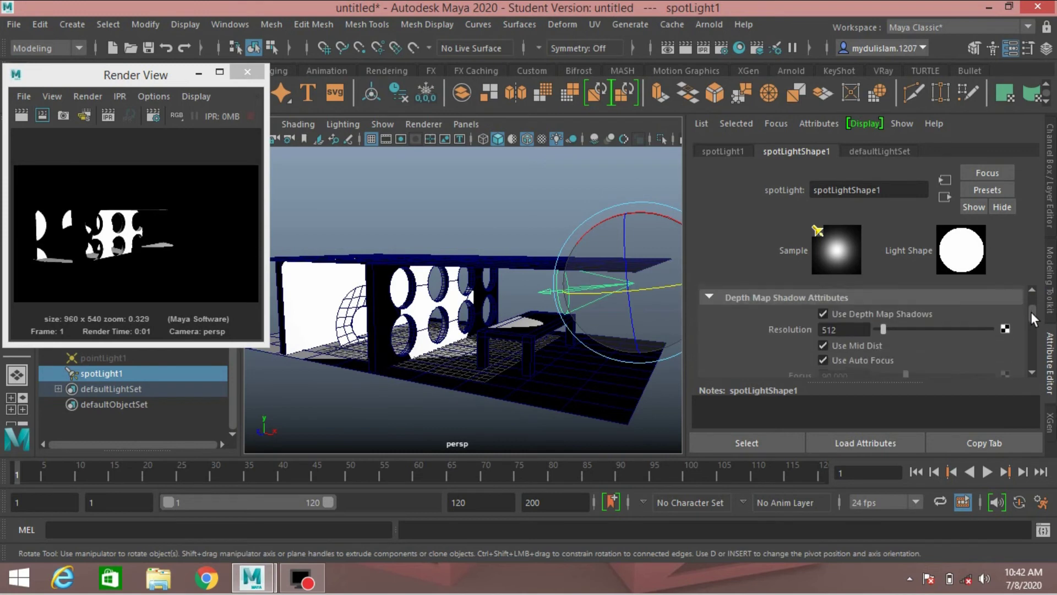
left_click(832, 315)
left_click(22, 115)
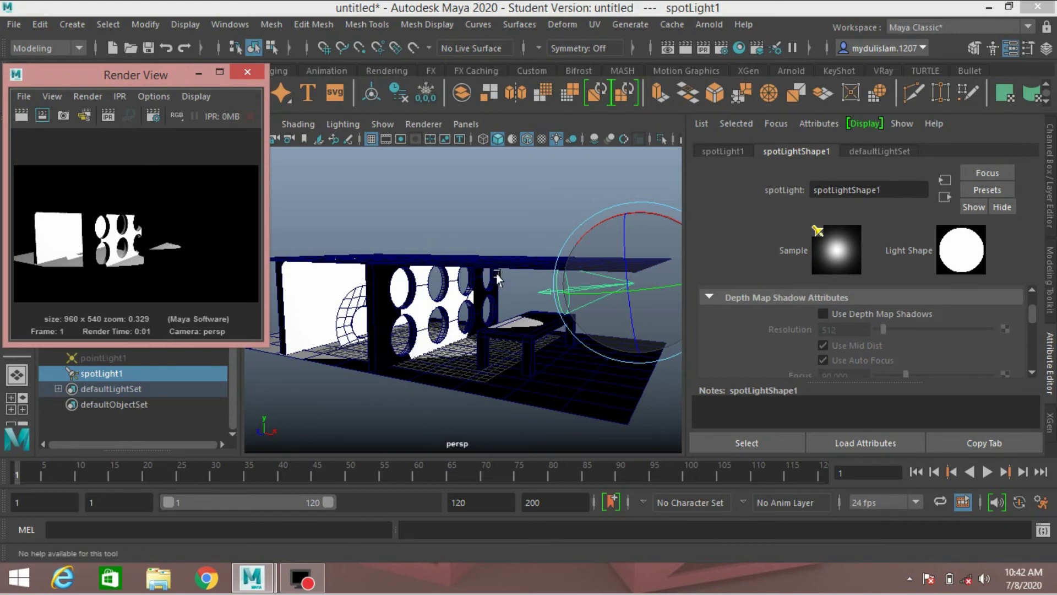
key("ctrl+h")
left_click_drag(478, 288, 509, 287, "alt")
Create an area light from Create > Lights > Area Light.
left_click(71, 24)
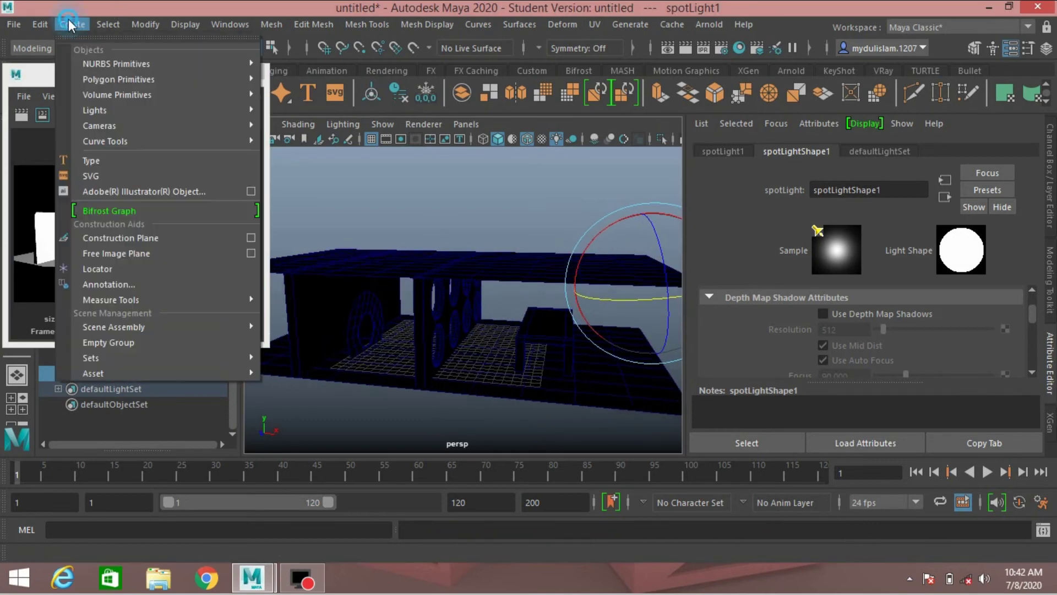
mouse_move(233, 107)
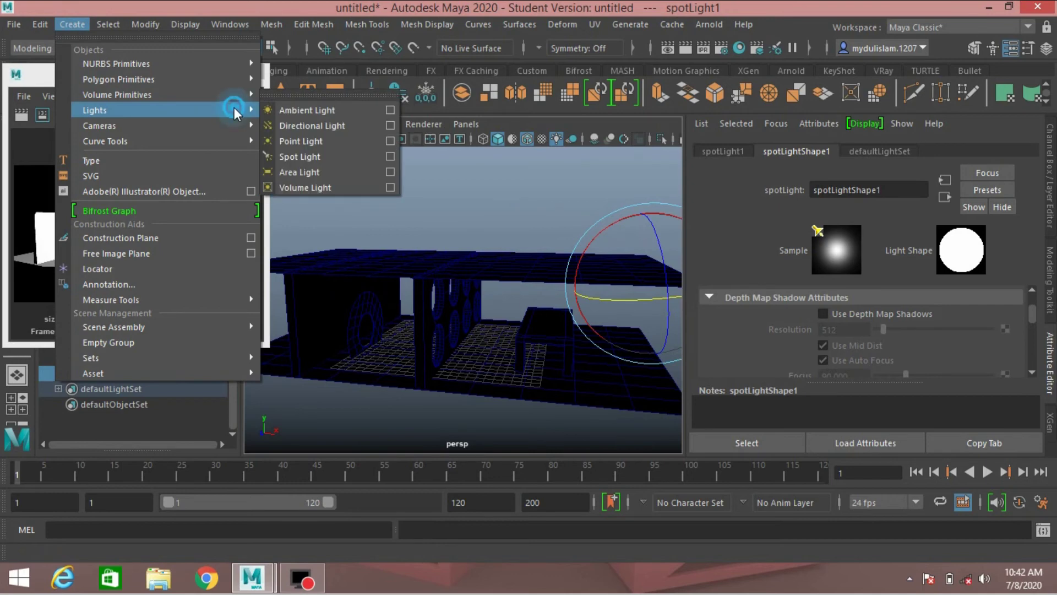
left_click(307, 173)
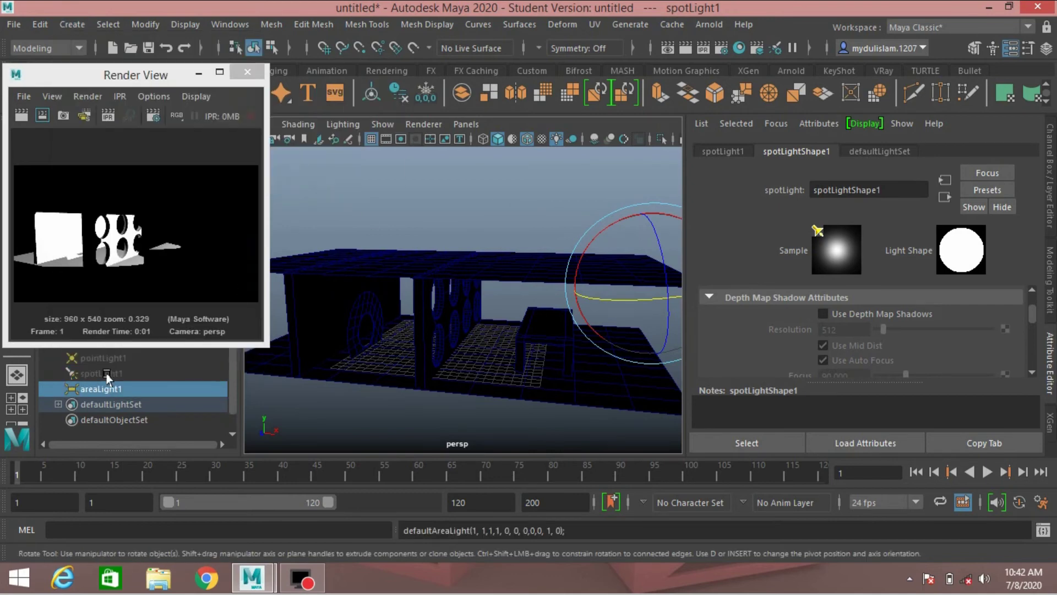
Scale the area light up uniformly and rotate it around Y.
key("r")
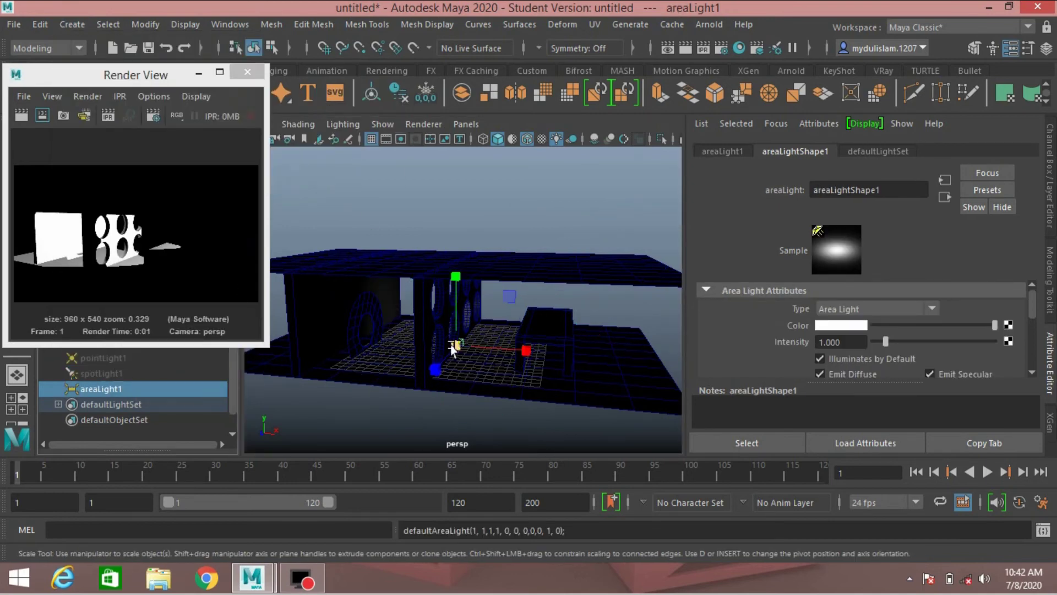
left_click_drag(456, 345, 533, 395)
left_click(448, 361)
key("e")
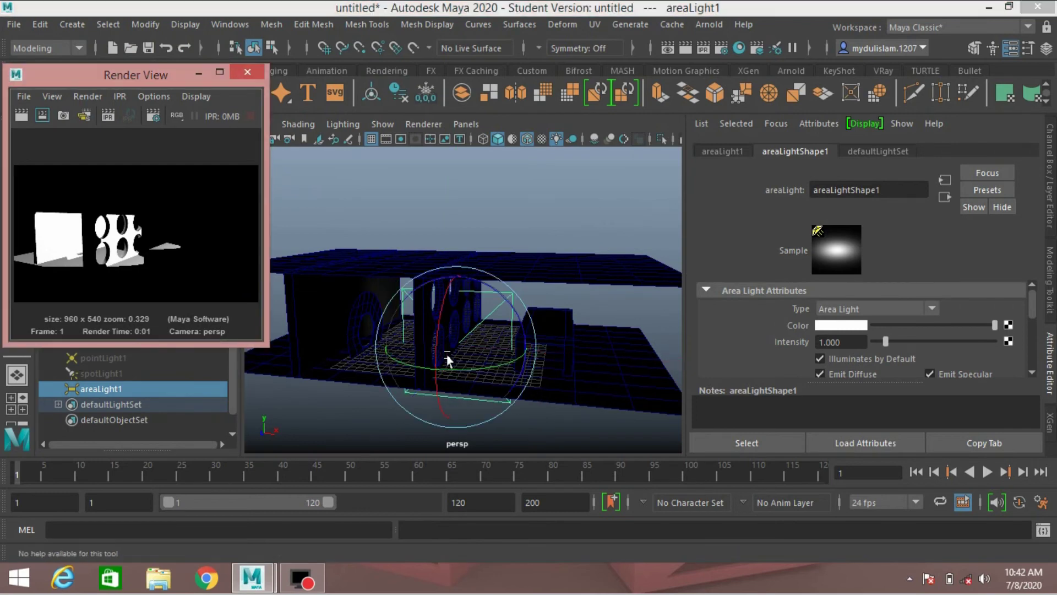
left_click_drag(455, 378, 609, 271)
key("w")
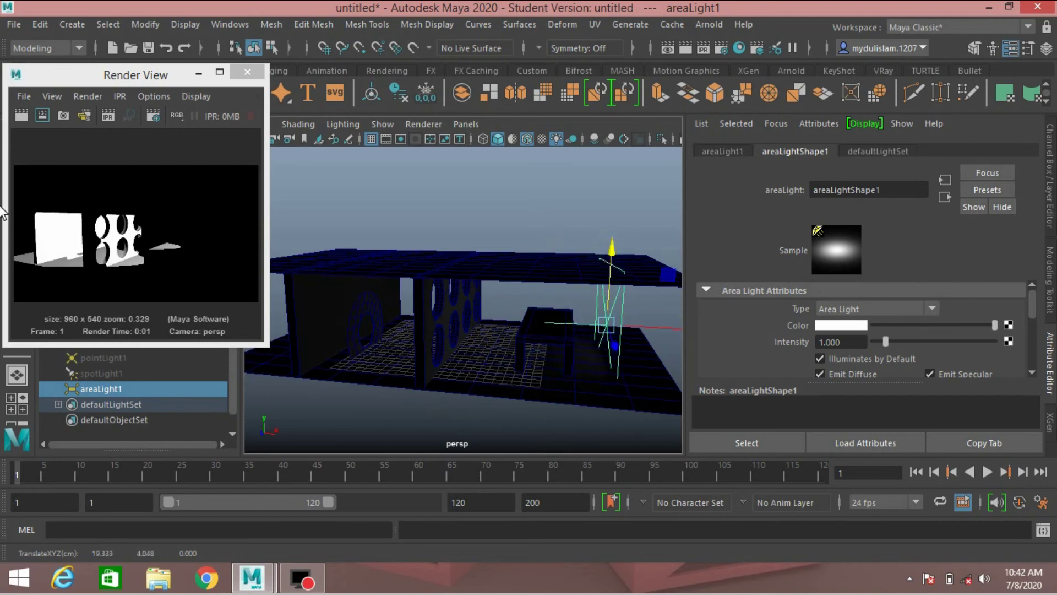
Raise the area light beside the table and render the room.
left_click(21, 115)
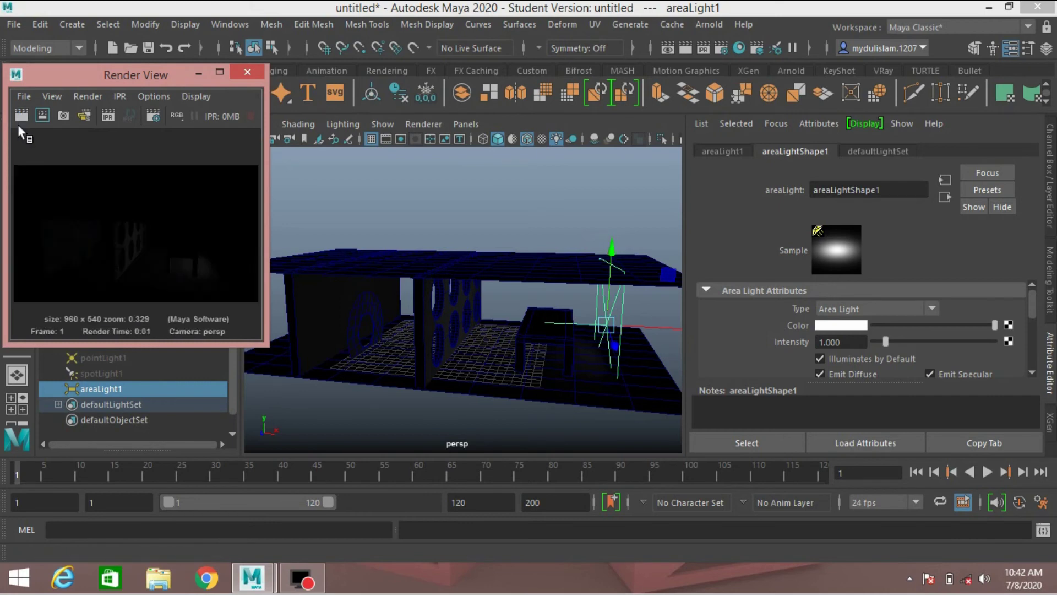
left_click_drag(496, 361, 421, 346, "alt")
left_click_drag(547, 282, 542, 251)
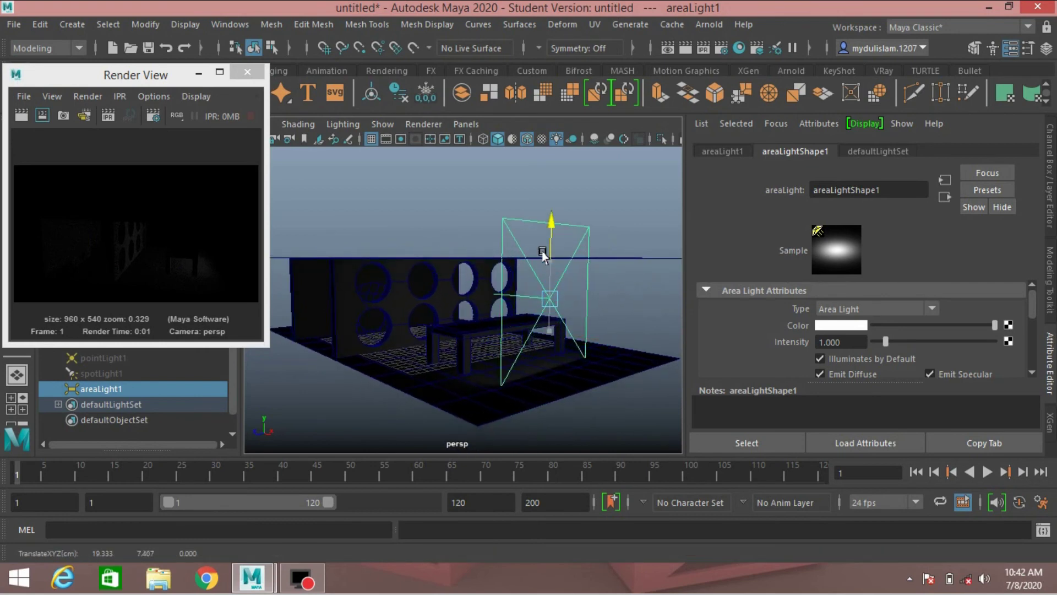
left_click(20, 113)
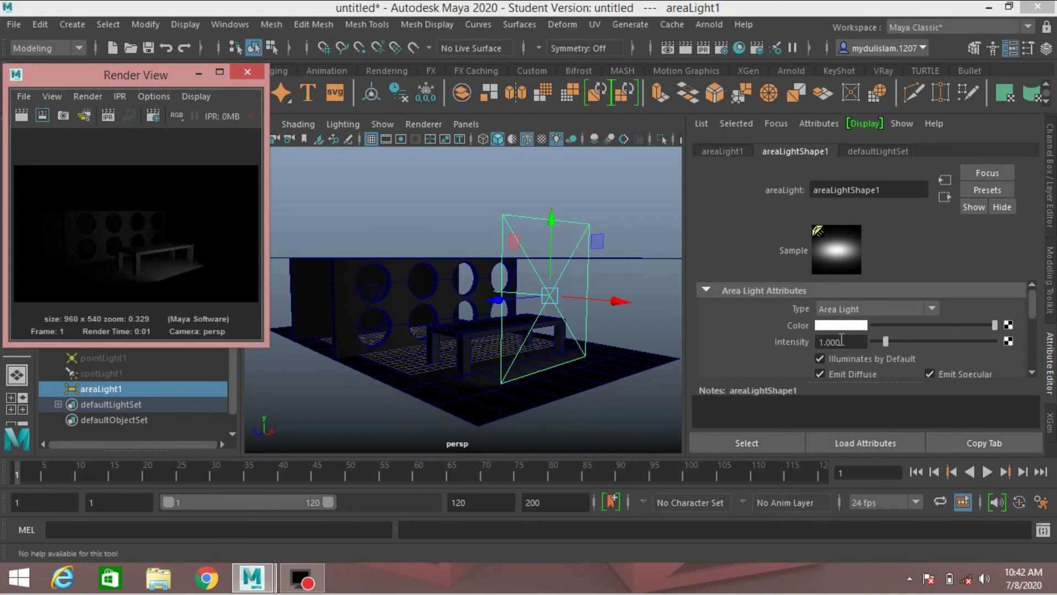
Set areaLight1's intensity to 5 and re-render.
left_click_drag(885, 341, 788, 344)
type("5")
key("Return")
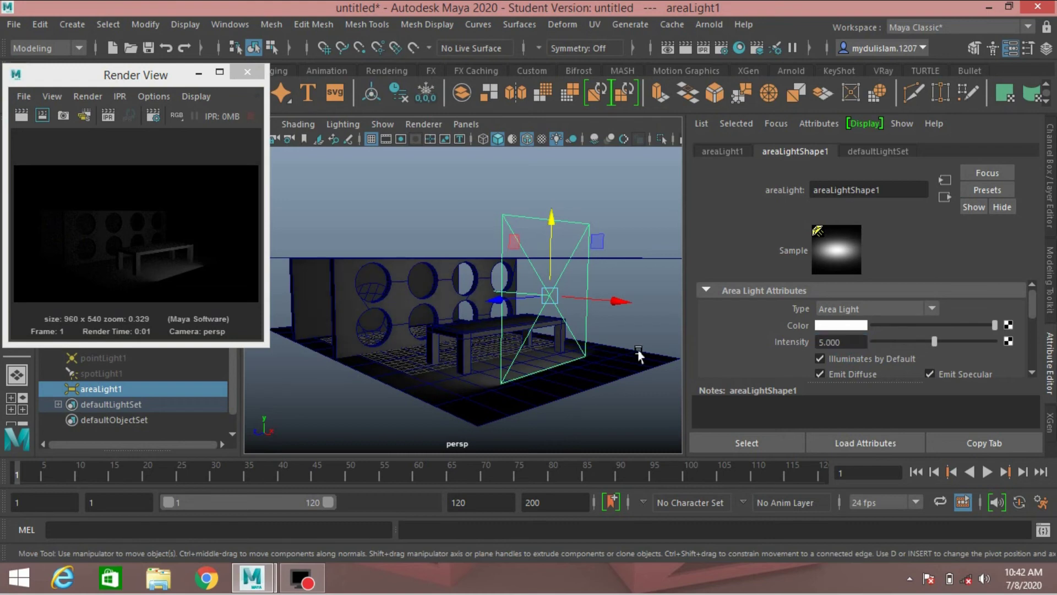
left_click(20, 116)
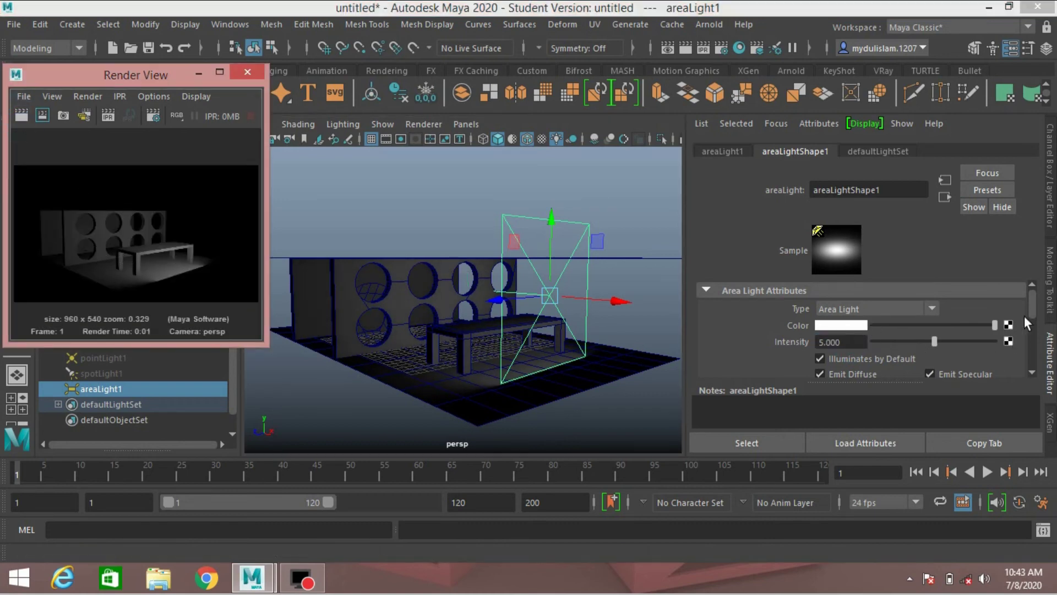
left_click_drag(1028, 308, 1029, 333)
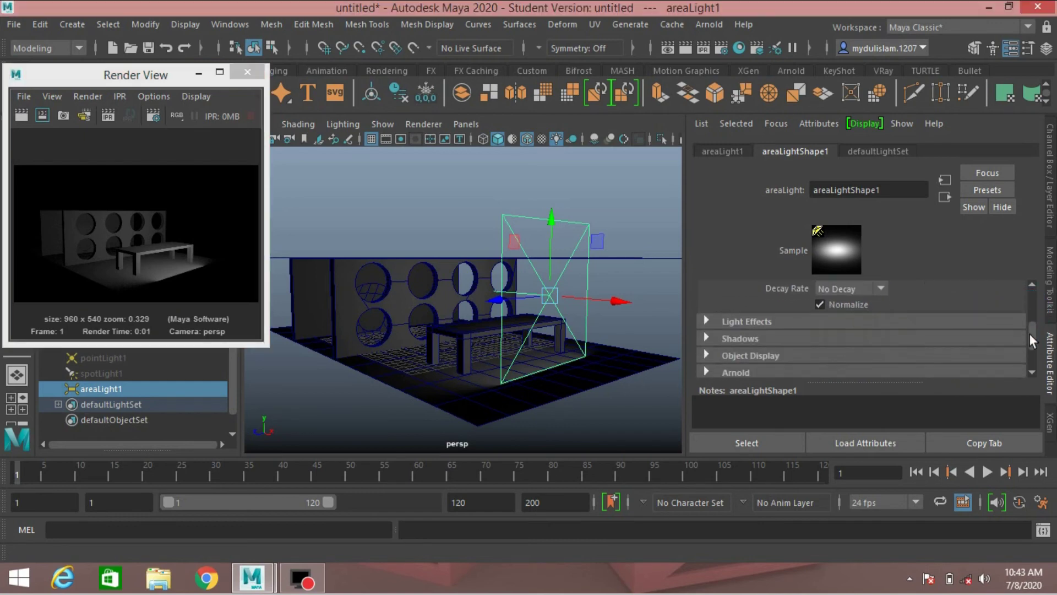
Enable Use Depth Map Shadows for areaLight1 and render the room.
left_click(705, 336)
scroll(772, 344, "down", 2)
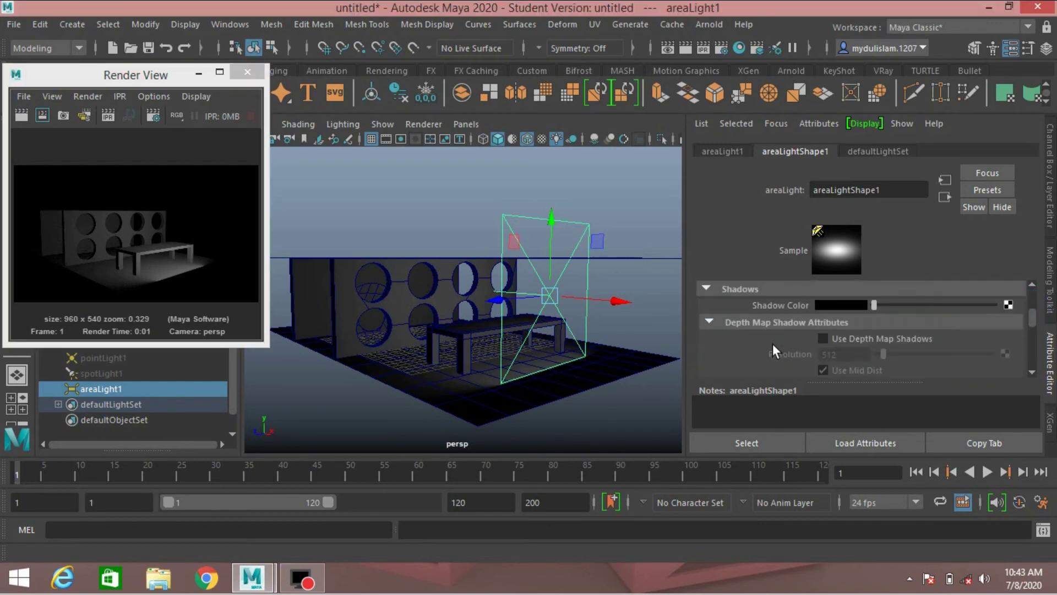
left_click(823, 338)
left_click(21, 114)
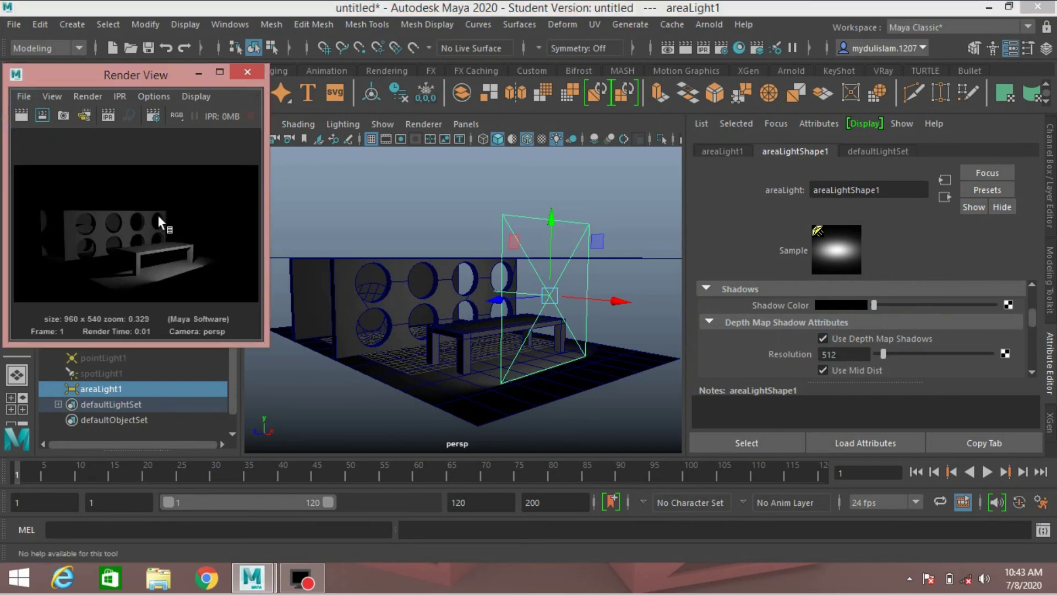
Re-render the shadowed room from a new angle, then orbit to a frontal view.
left_click_drag(437, 311, 459, 267, "alt")
left_click(17, 114)
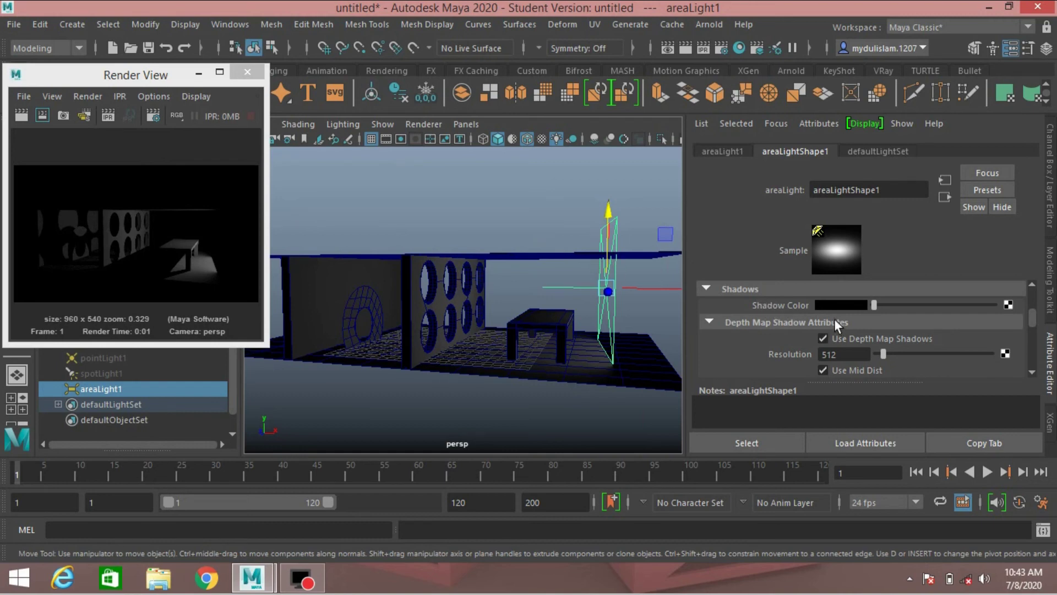
scroll(813, 312, "up", 3)
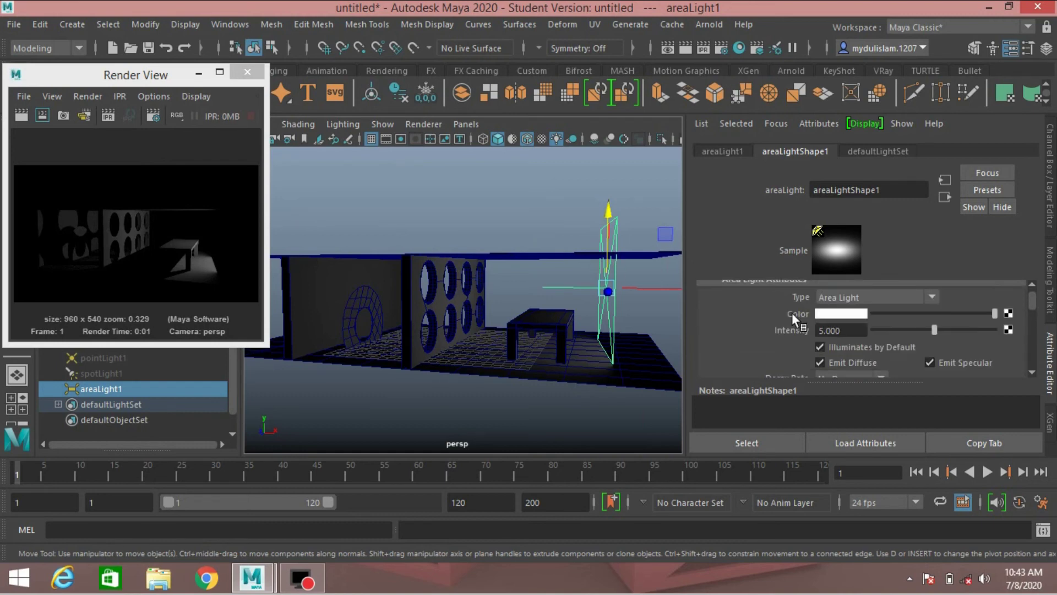
scroll(805, 318, "up", 1)
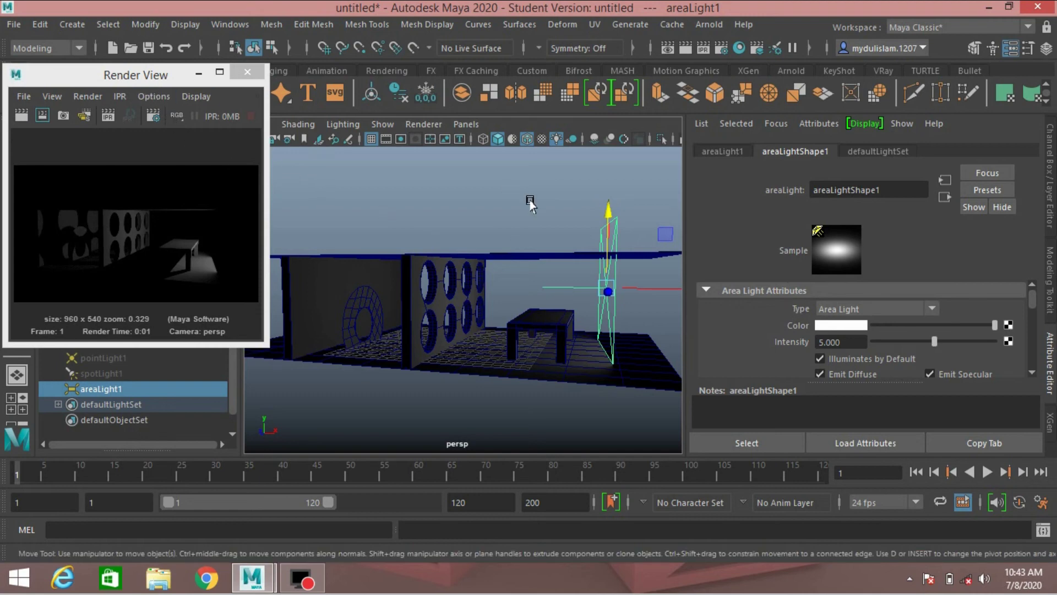
left_click_drag(530, 204, 579, 296, "alt")
mouse_move(494, 298)
left_mouse_down("alt")
mouse_move(529, 298)
mouse_move(514, 299)
left_mouse_up("alt")
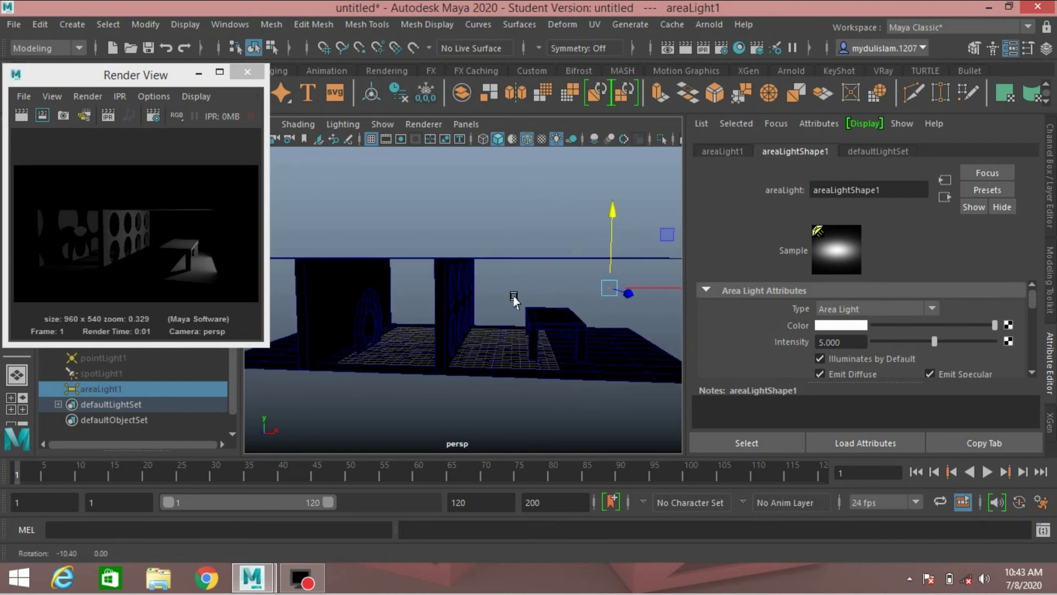
Create a volume light from Create > Lights > Volume Light.
left_click(76, 29)
mouse_move(227, 114)
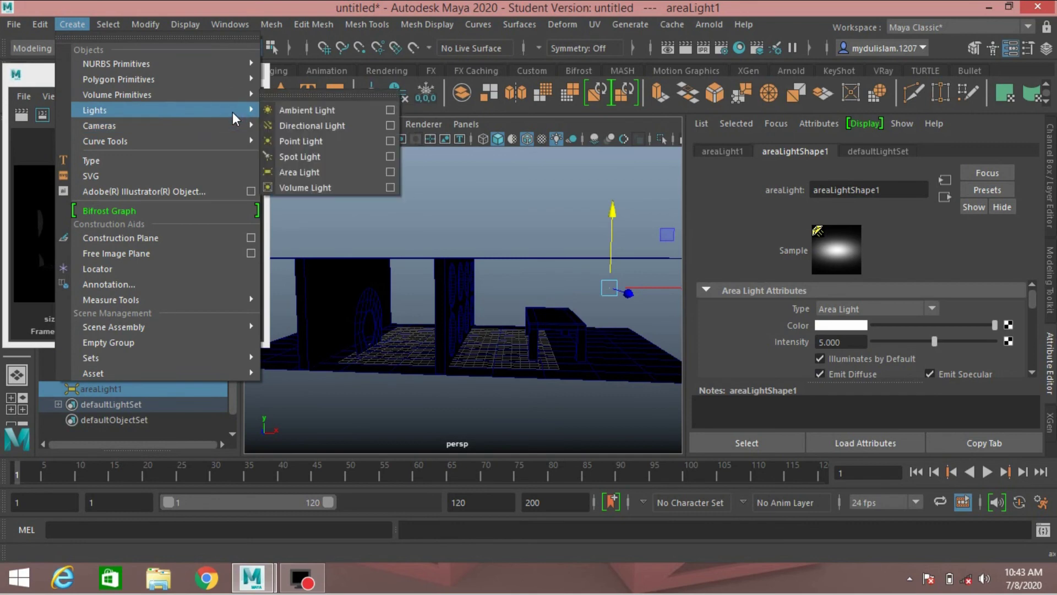
left_click(306, 187)
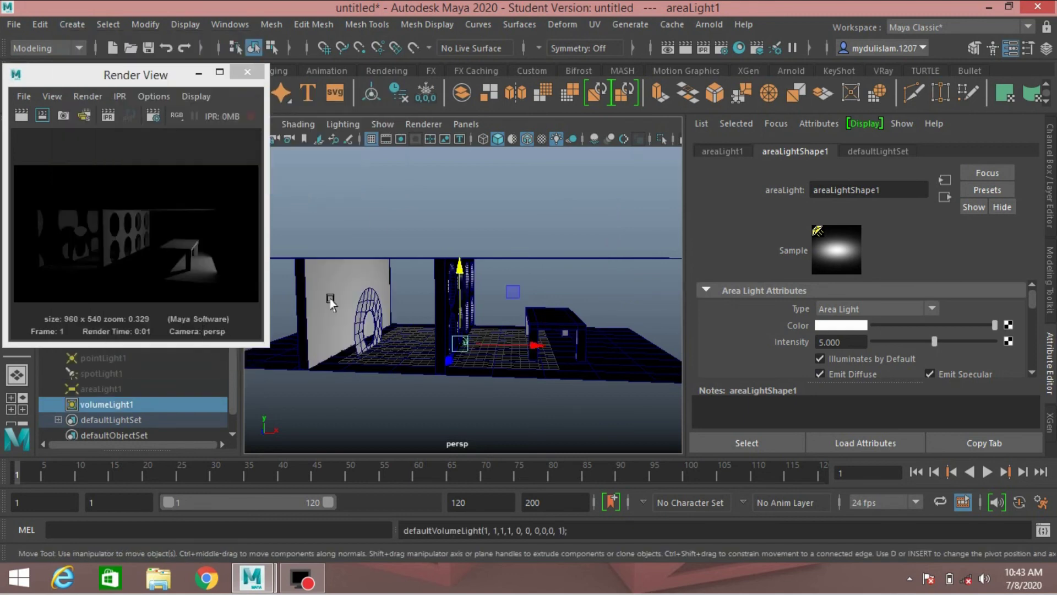
Scale volumeLight1 up to about 11.197, lift it along Y, and render.
key("r")
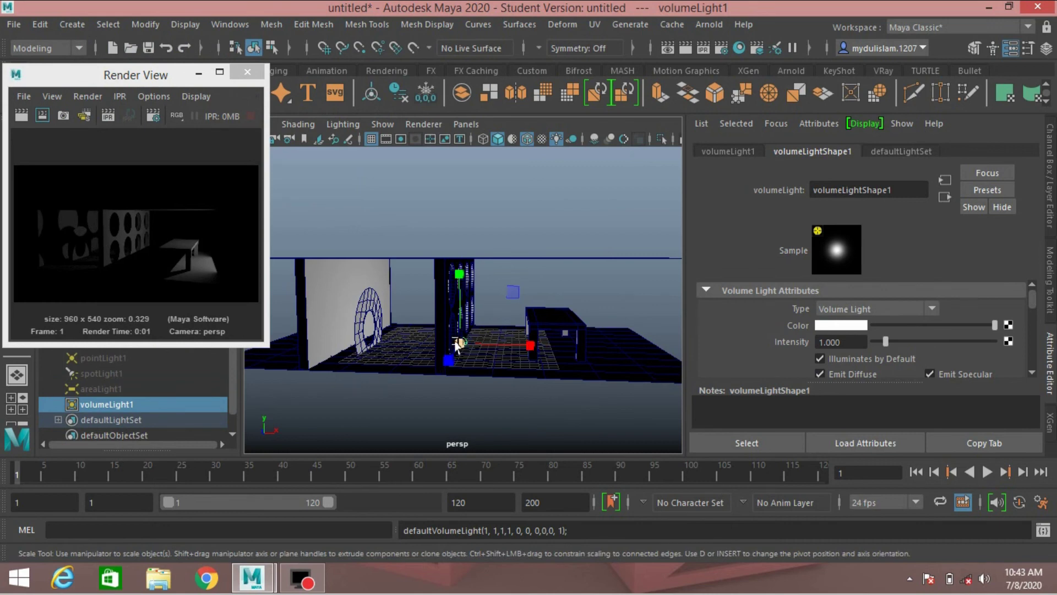
left_click_drag(459, 344, 573, 440)
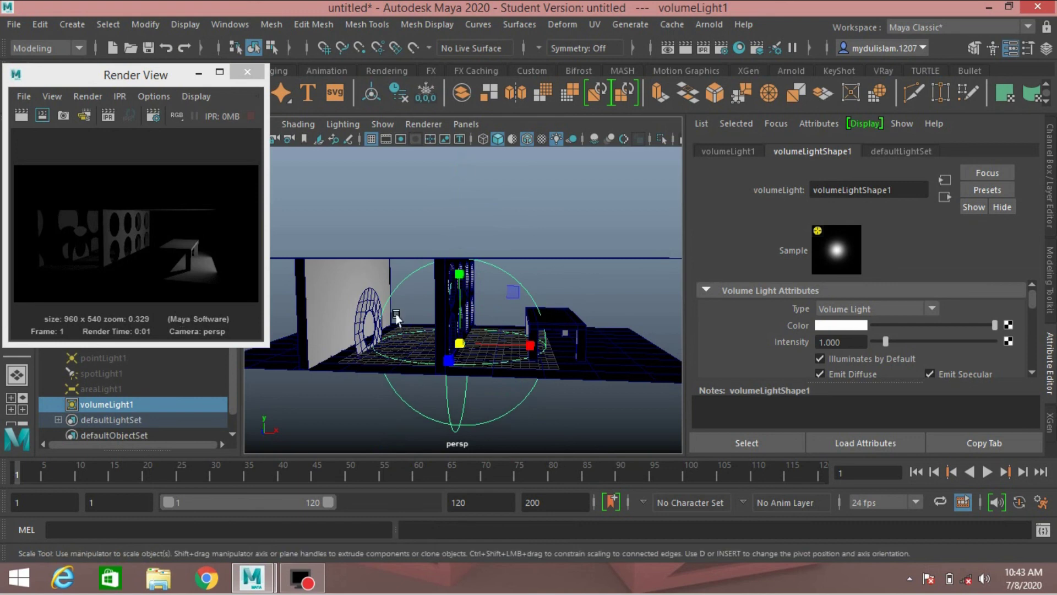
left_click_drag(431, 312, 439, 313, "alt")
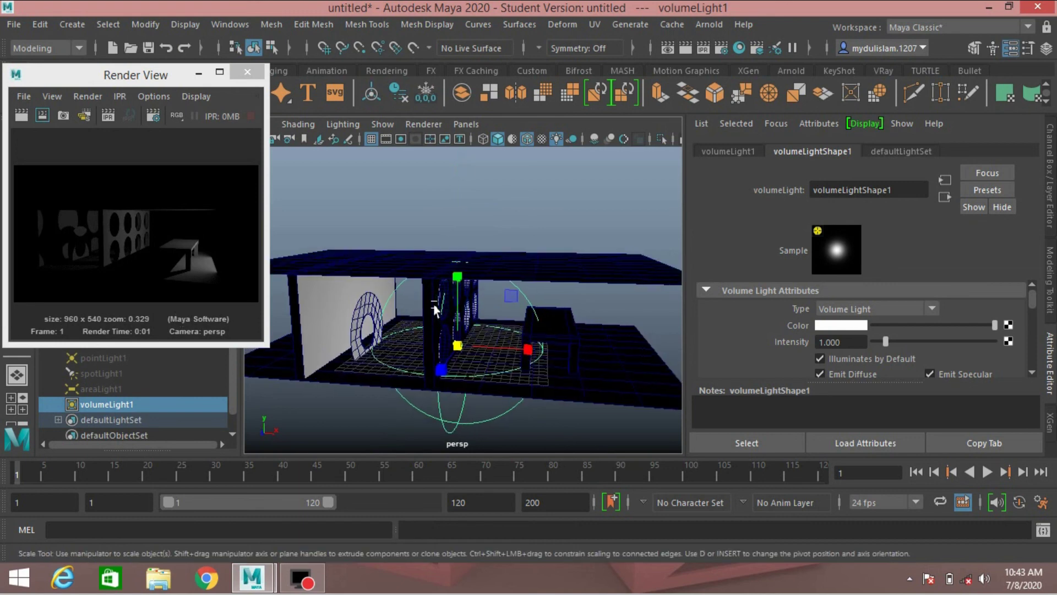
key("w")
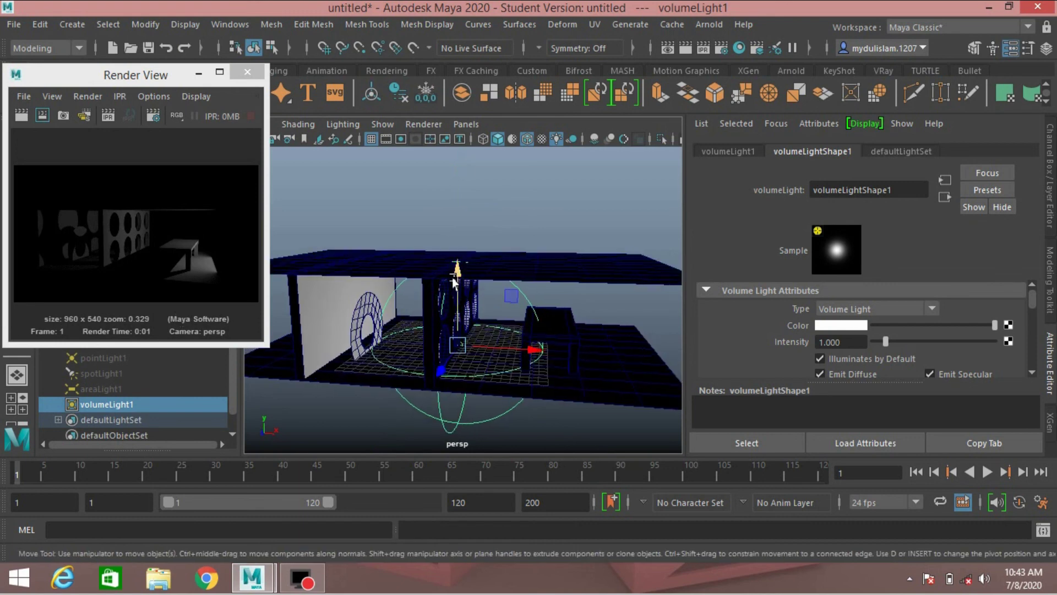
left_click_drag(452, 273, 448, 261)
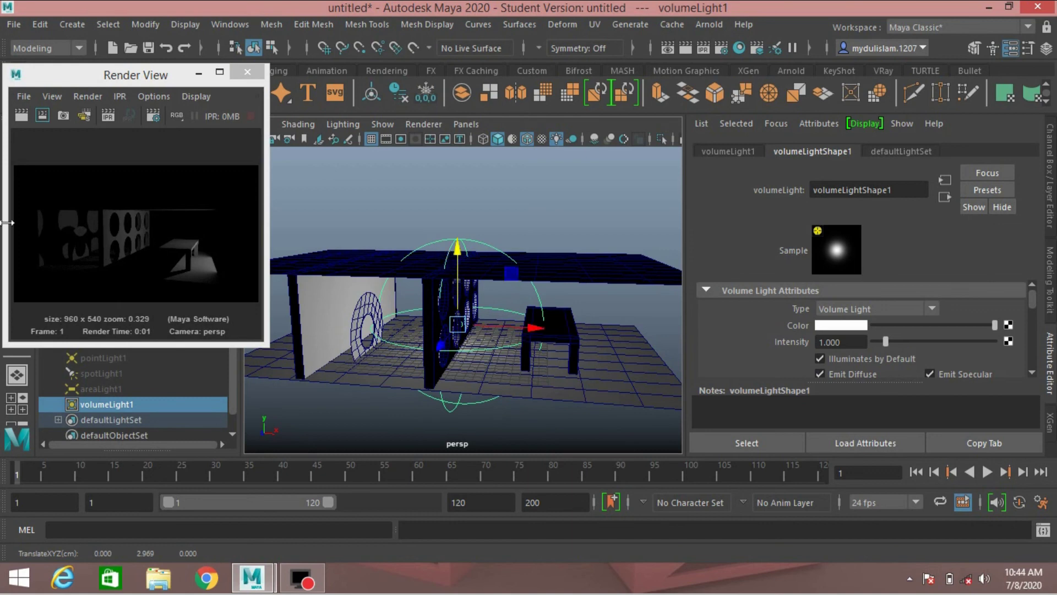
left_click(20, 115)
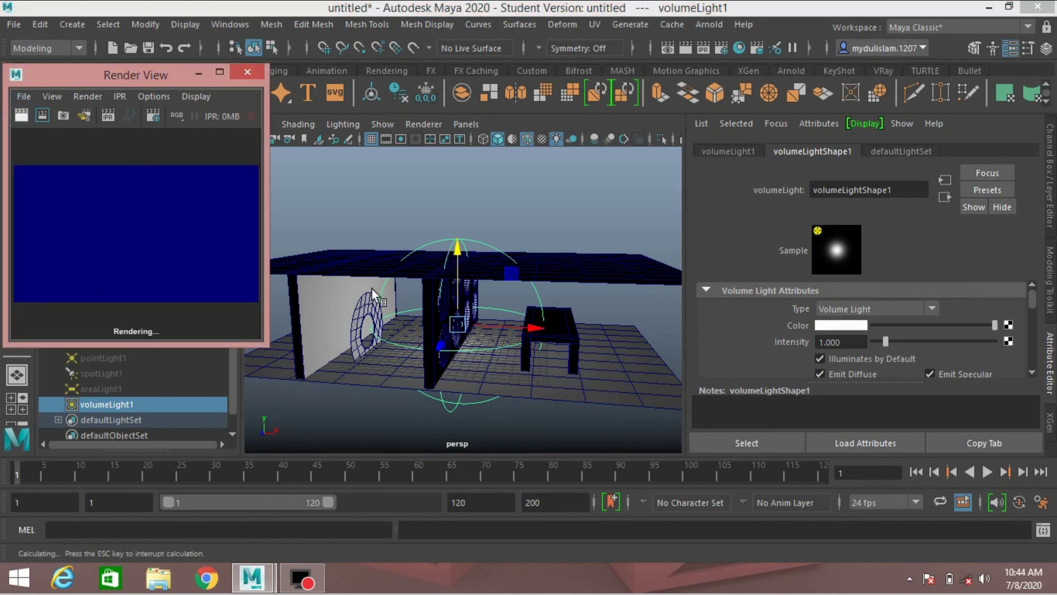
Set volumeLight1's intensity to 4.610 and re-render the room.
left_click_drag(422, 356, 485, 367, "alt")
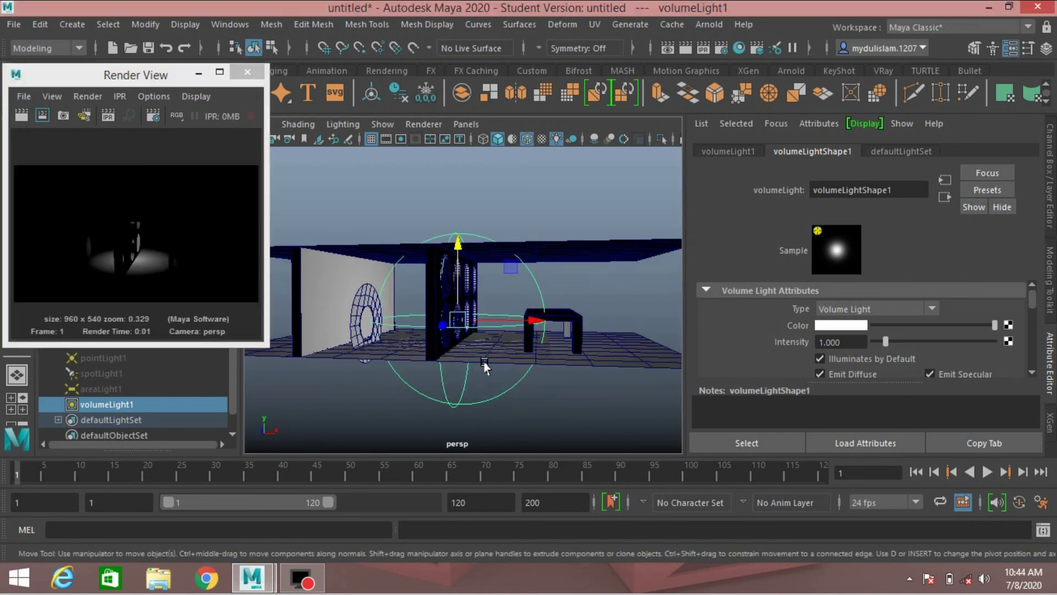
left_click(217, 74)
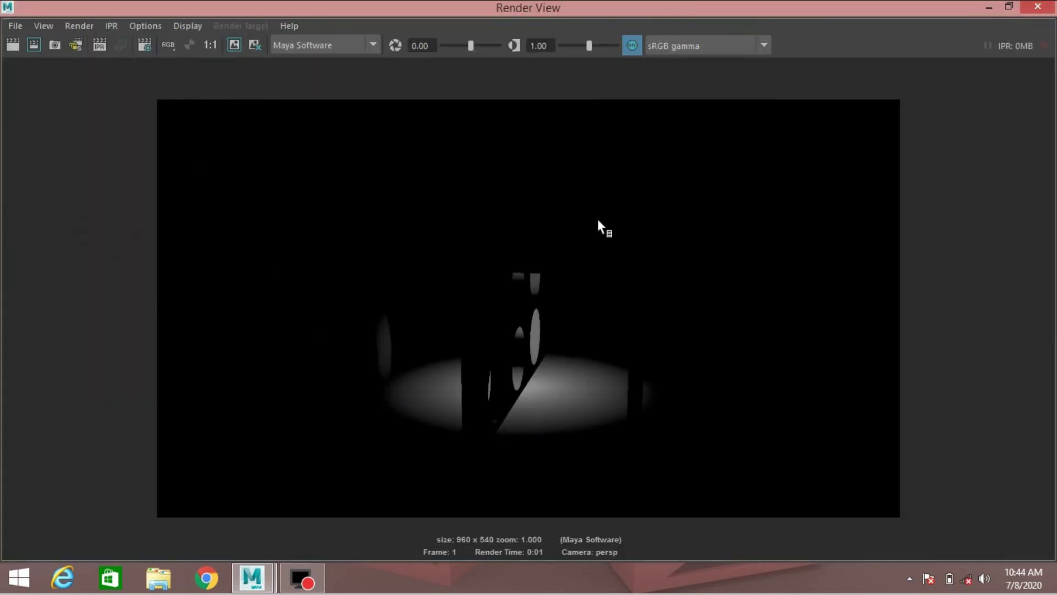
left_click(1008, 7)
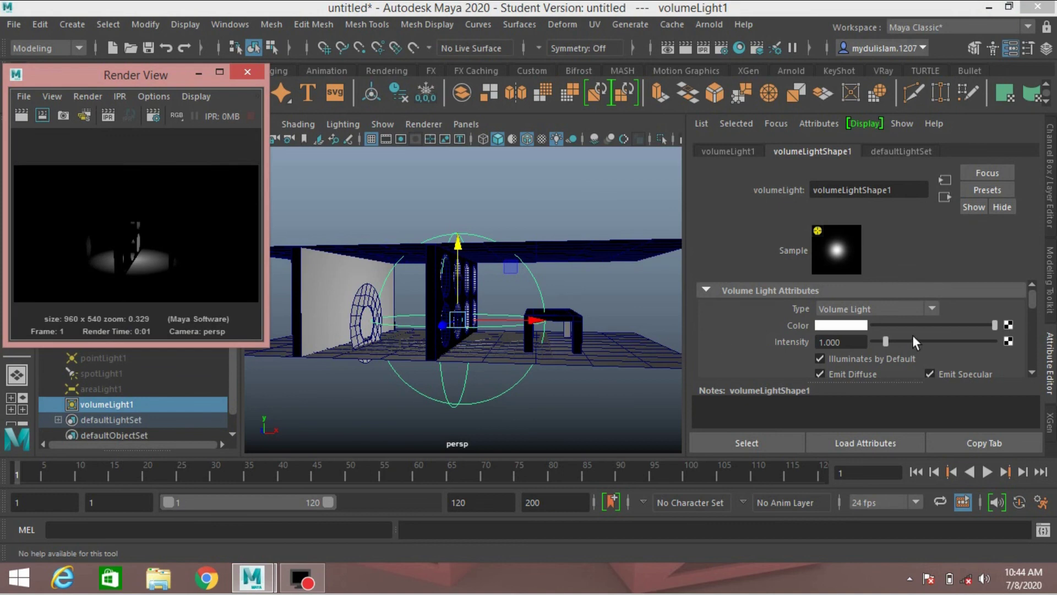
left_click_drag(885, 342, 928, 342)
left_click(21, 116)
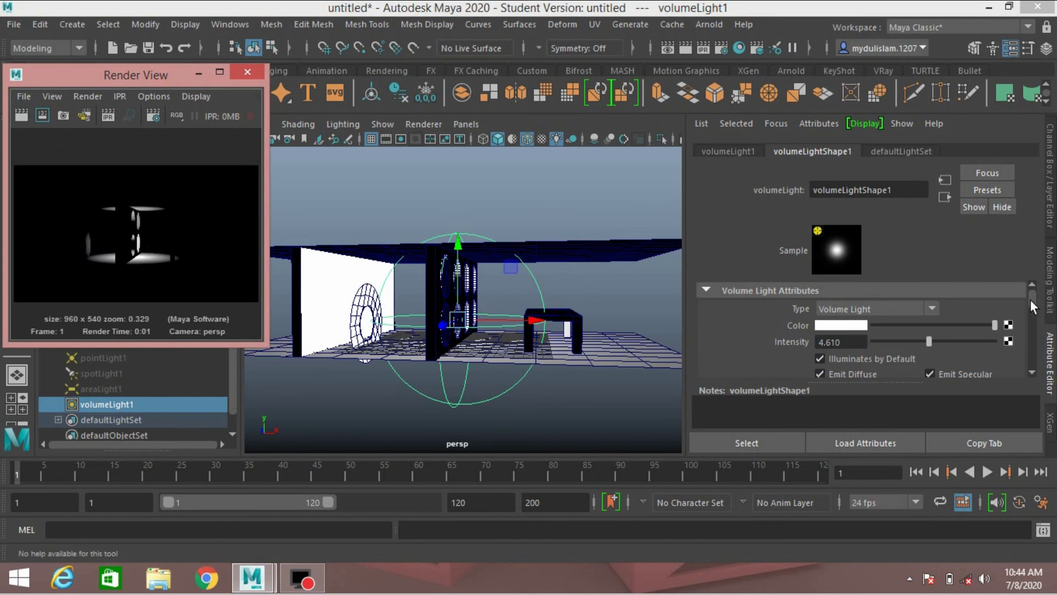
left_click_drag(1032, 300, 1031, 353)
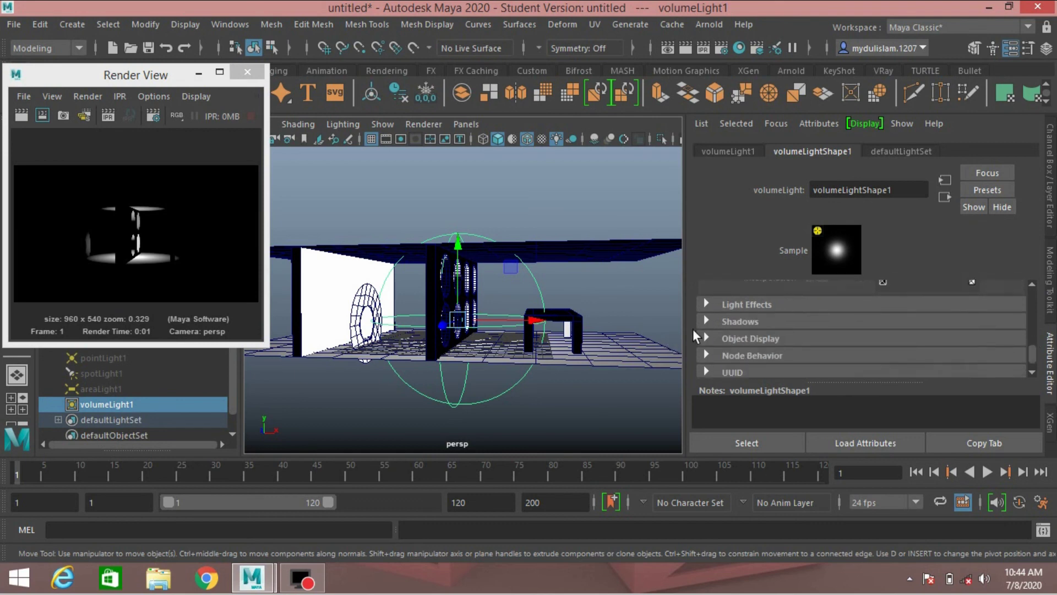
Enable Use Depth Map Shadows for volumeLight1 and render to inspect the shadows.
left_click(707, 321)
scroll(742, 351, "down", 2)
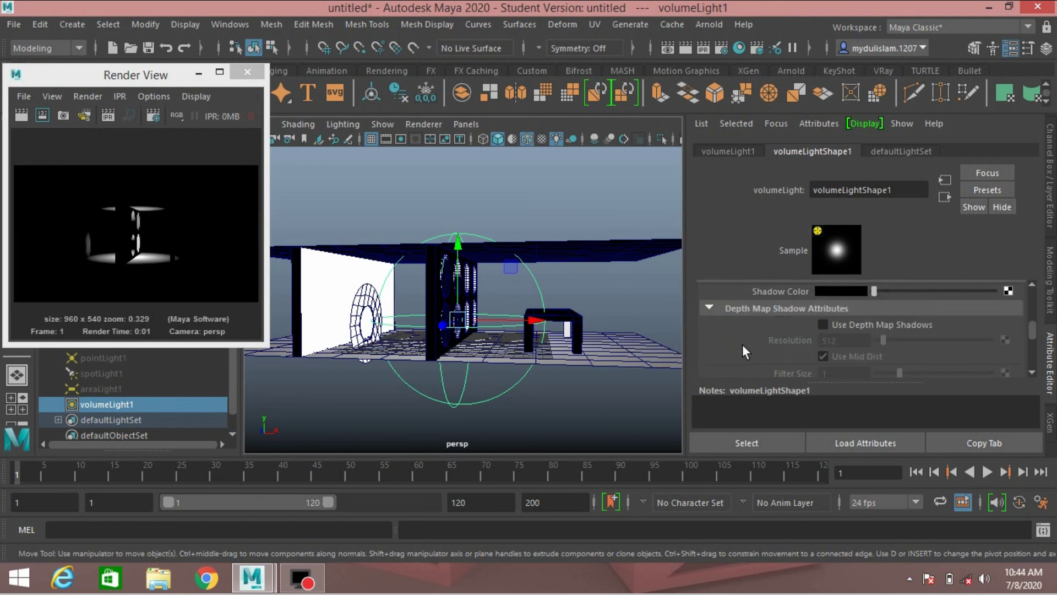
left_click(828, 325)
left_click(18, 113)
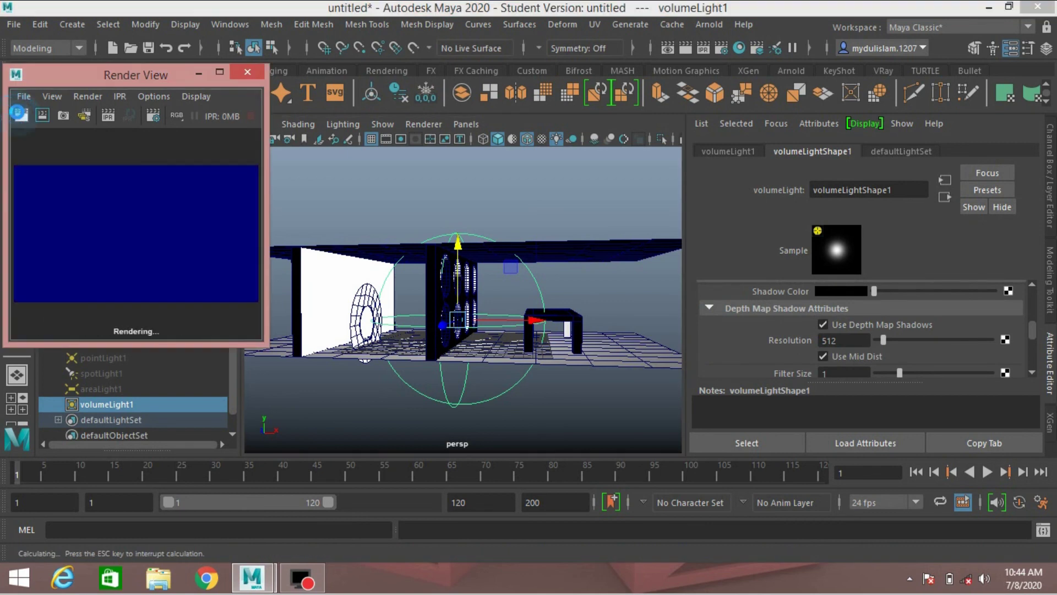
left_click(215, 72)
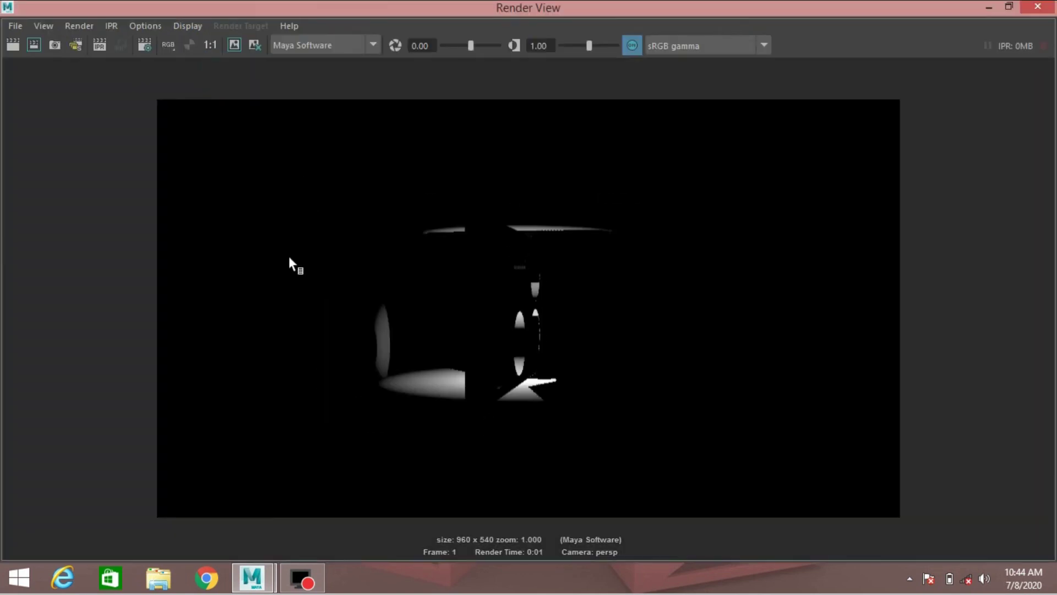
left_click(1009, 6)
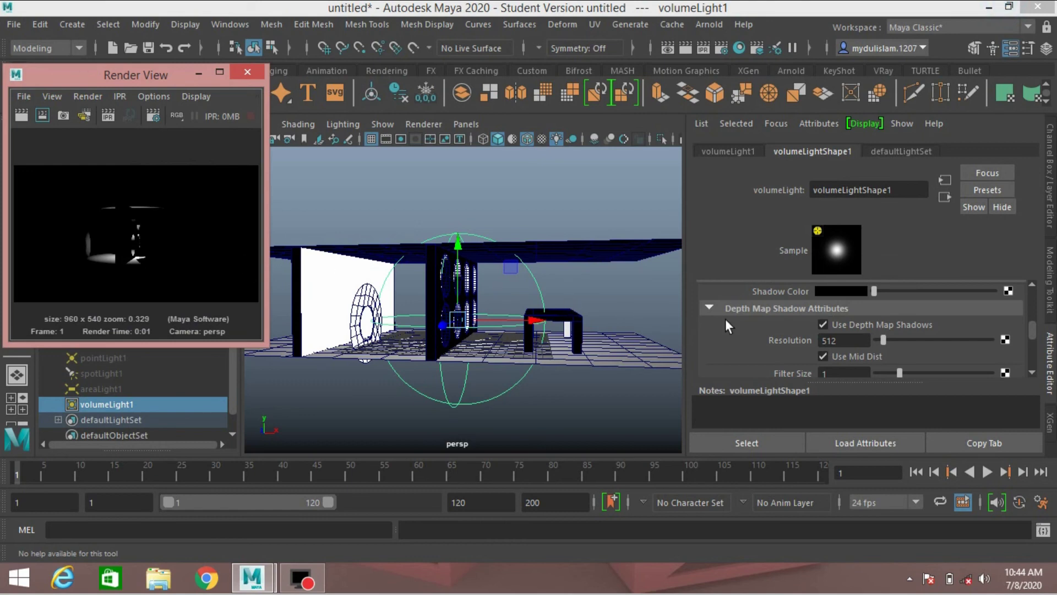
Scale the volume light up around the room and re-render the frame.
left_click_drag(507, 330, 602, 364, "alt")
key("r")
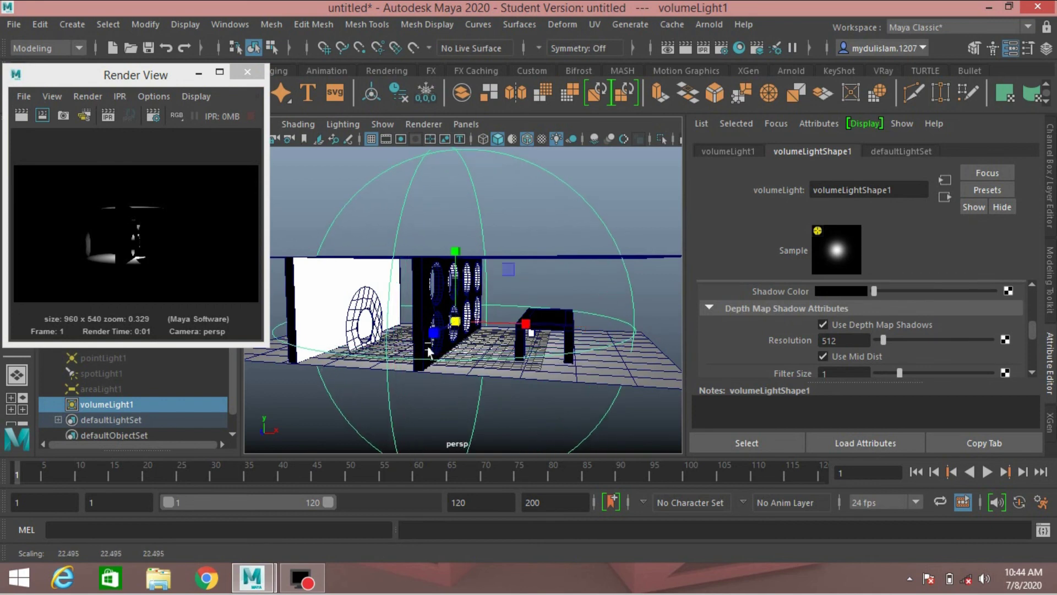
left_click(17, 117)
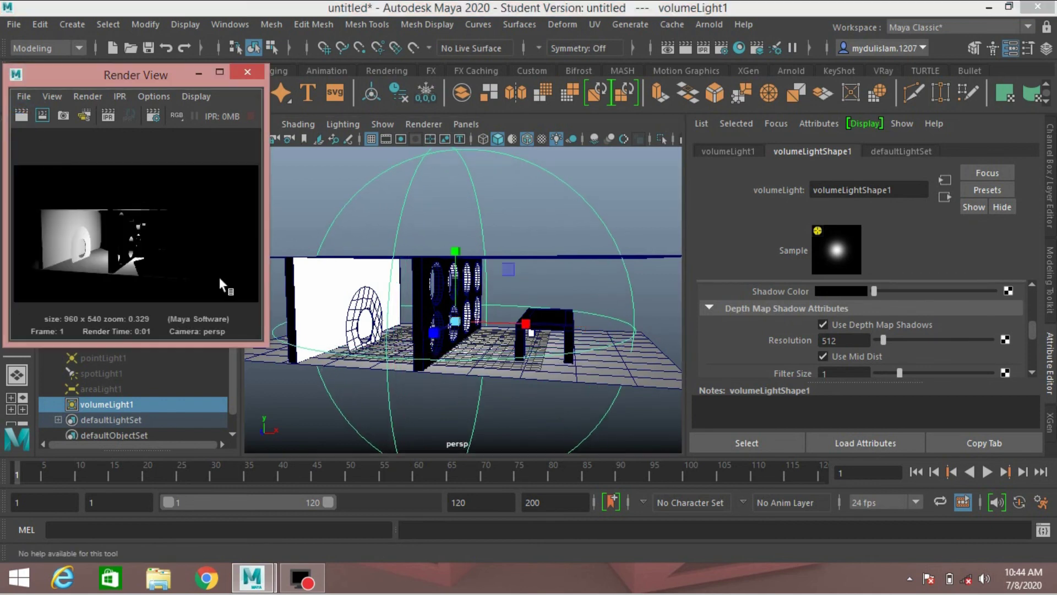
left_click_drag(538, 309, 380, 303, "alt")
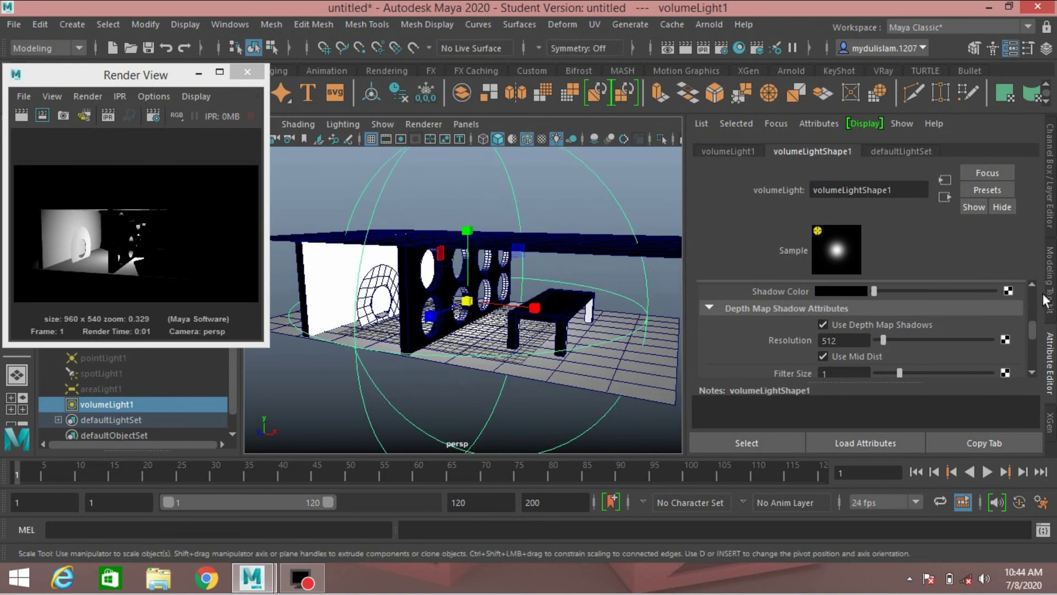
left_click_drag(1030, 327, 1037, 325)
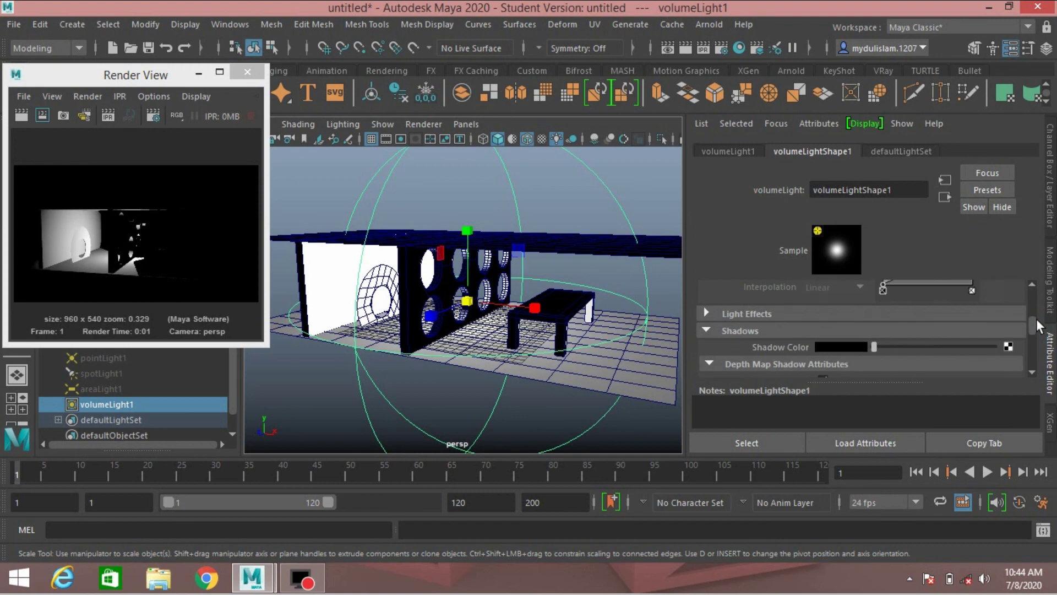
Change the volume light's shadow colour to cyan and render the current frame.
left_click(839, 348)
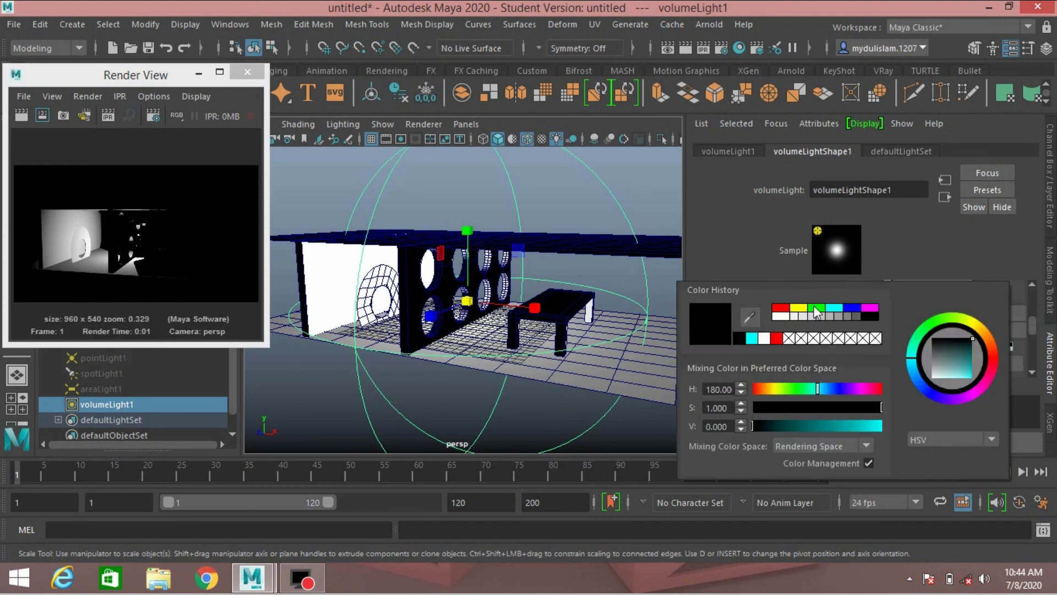
left_click(836, 306)
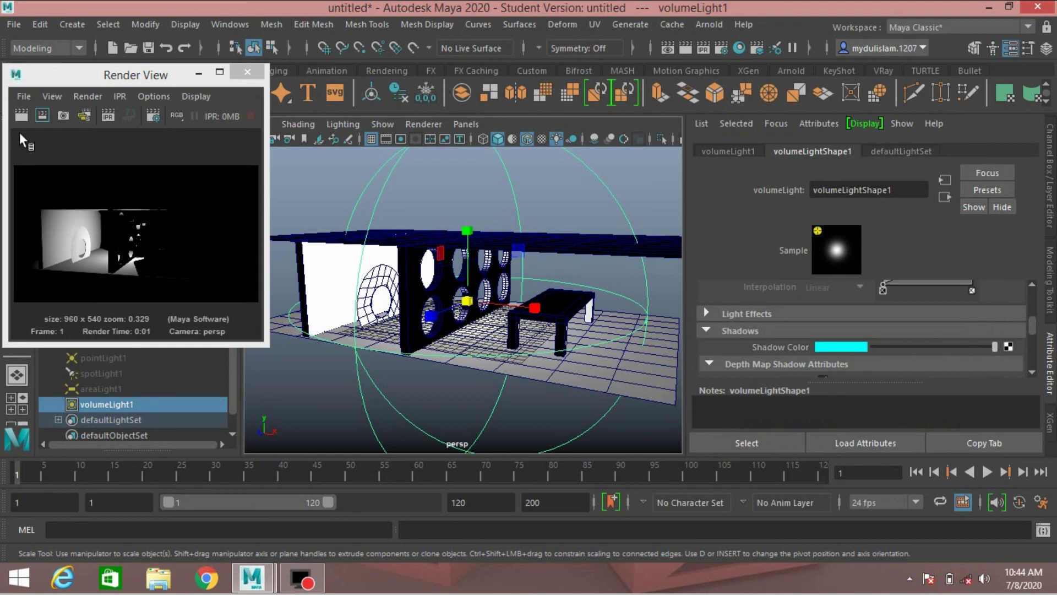
left_click(20, 116)
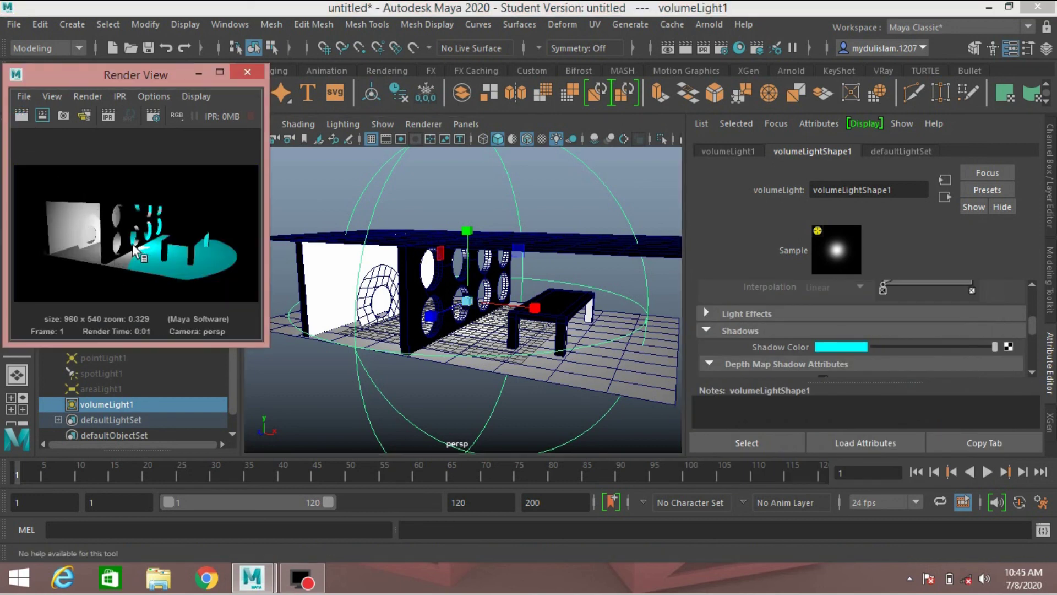
left_click_drag(1034, 326, 1037, 313)
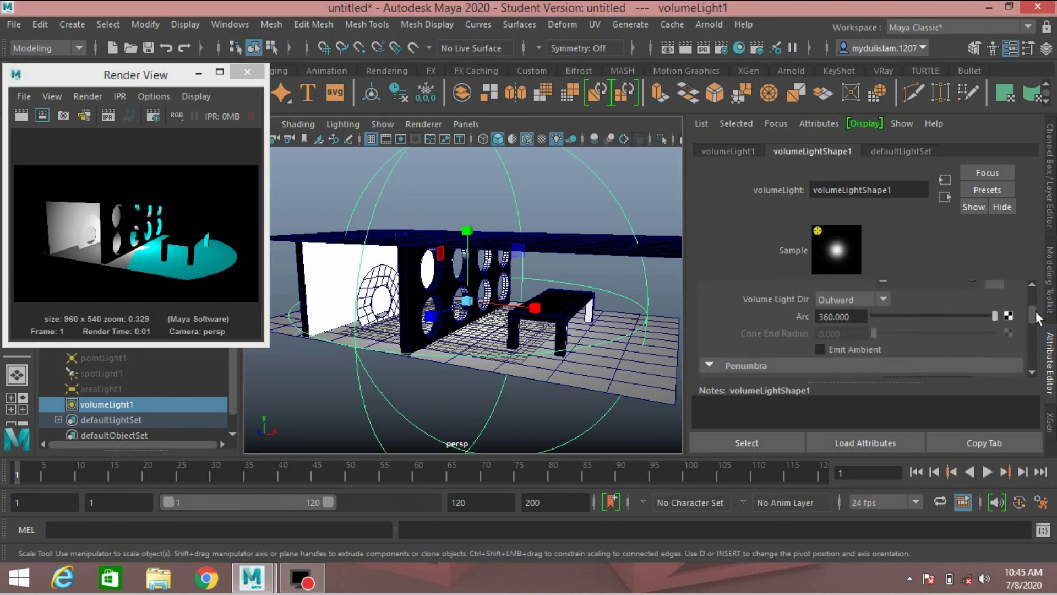
left_click_drag(1036, 311, 1036, 301)
scroll(1036, 300, "down", 1)
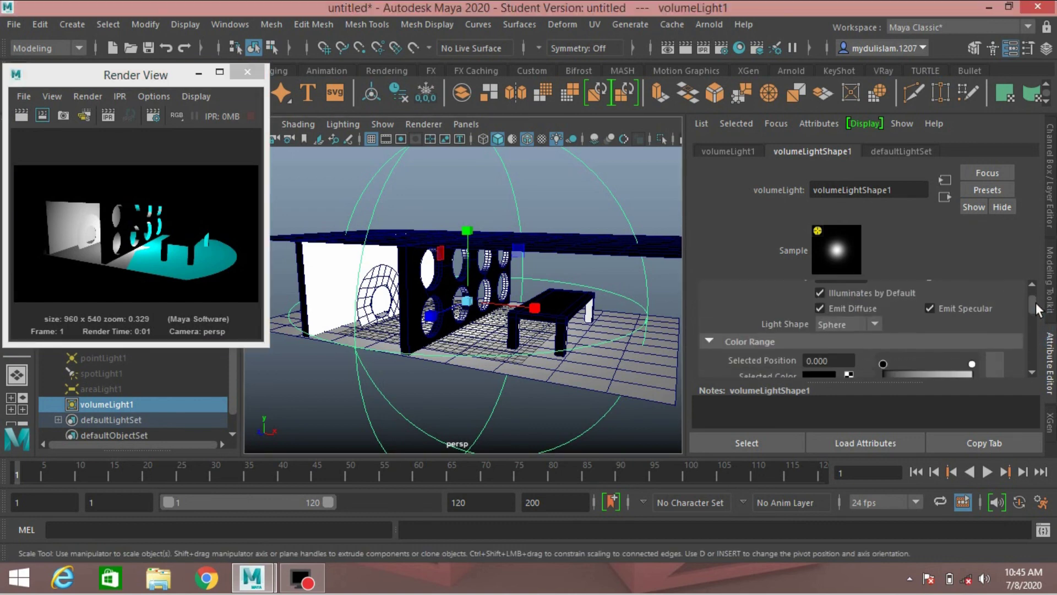
scroll(1037, 311, "down", 2)
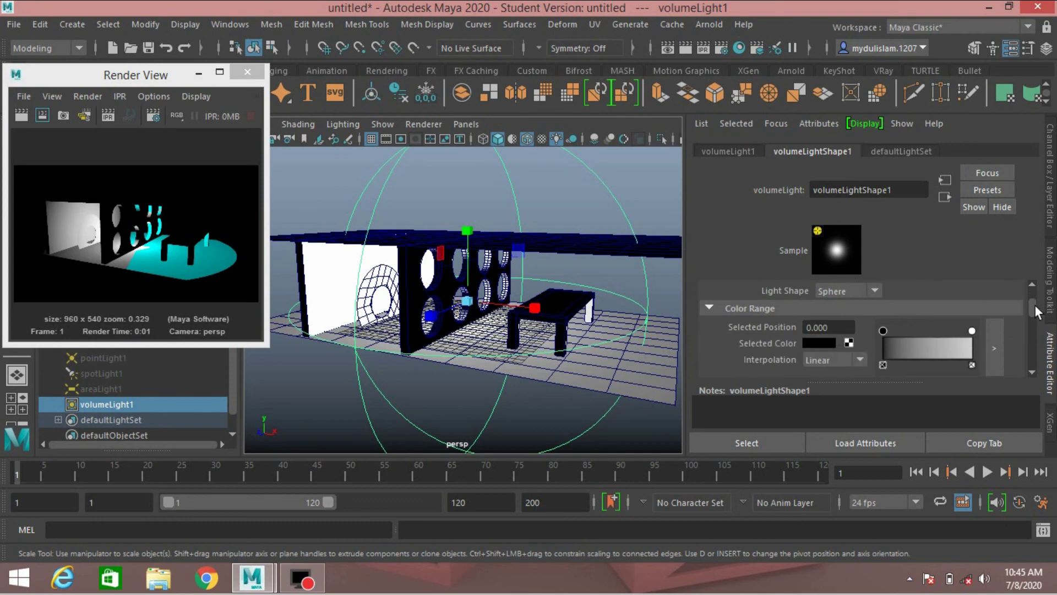
left_click_drag(1037, 311, 1037, 298)
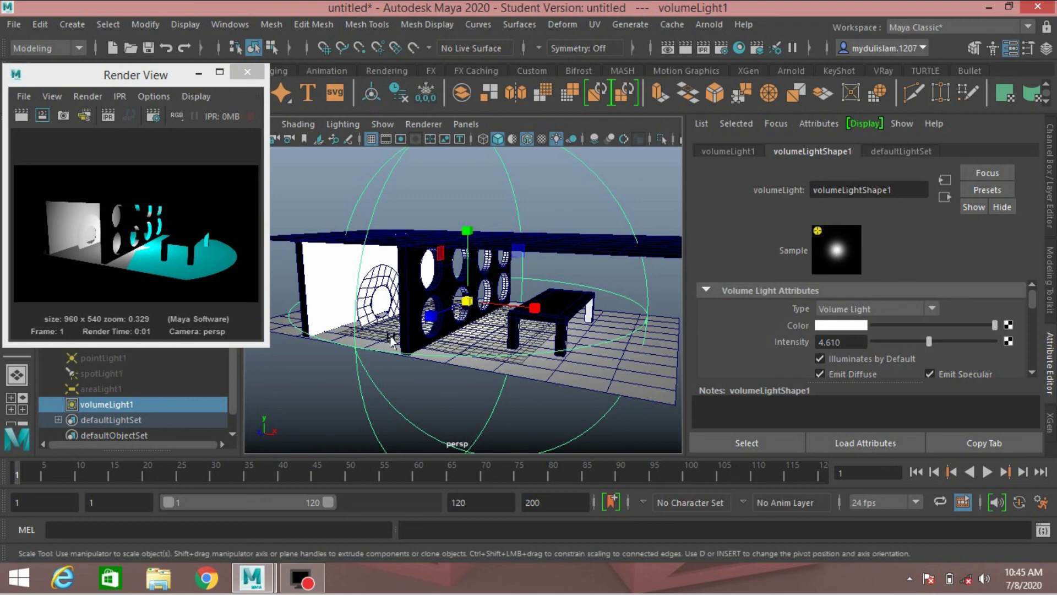
Orbit, zoom out and tilt the viewport to look over the room.
left_click_drag(380, 342, 405, 329, "alt")
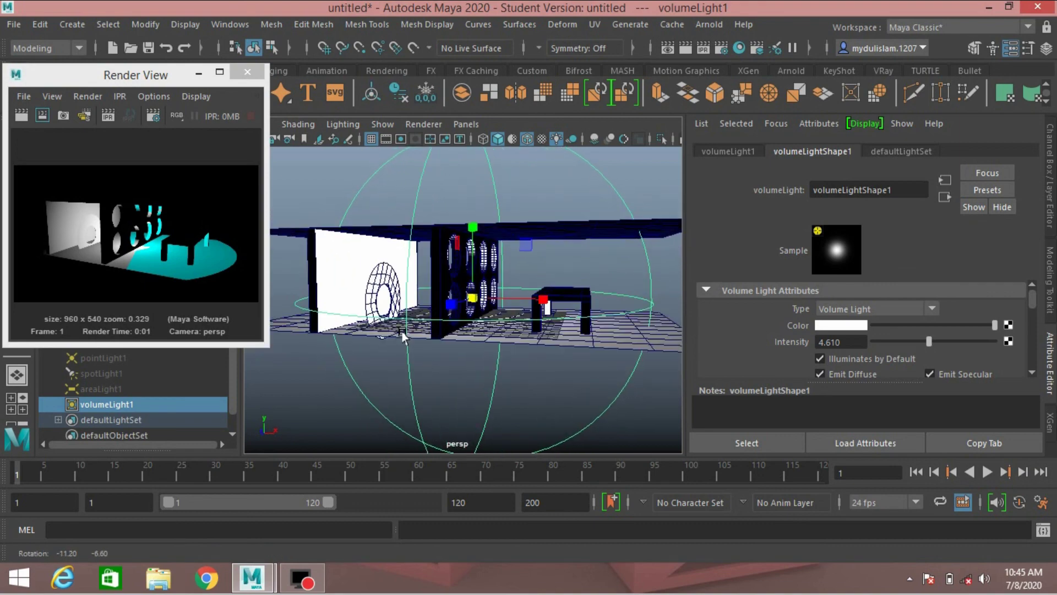
scroll(424, 310, "up", 3)
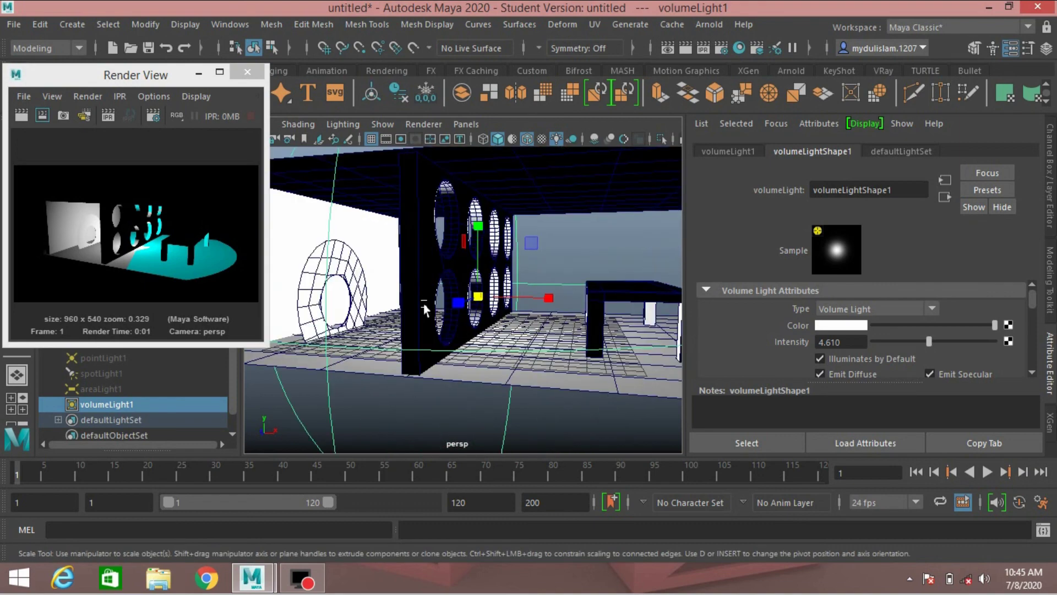
scroll(424, 309, "down", 5)
left_click_drag(424, 309, 438, 319, "alt")
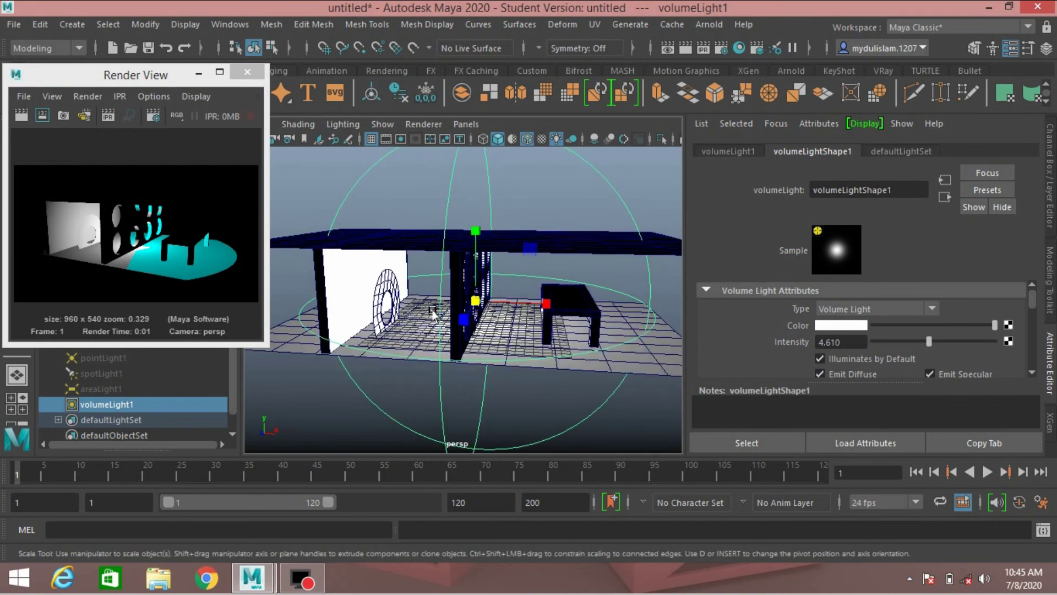